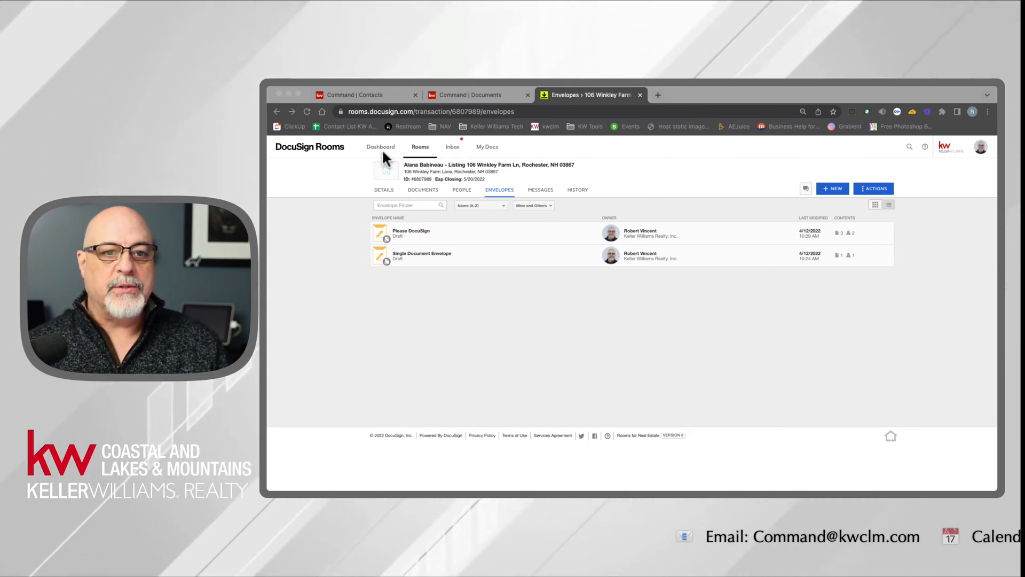
- Switch to the Command contact record and review its name, contact details, addresses and social profile URL
{"action": "left_click", "coordinate": [366, 96]}
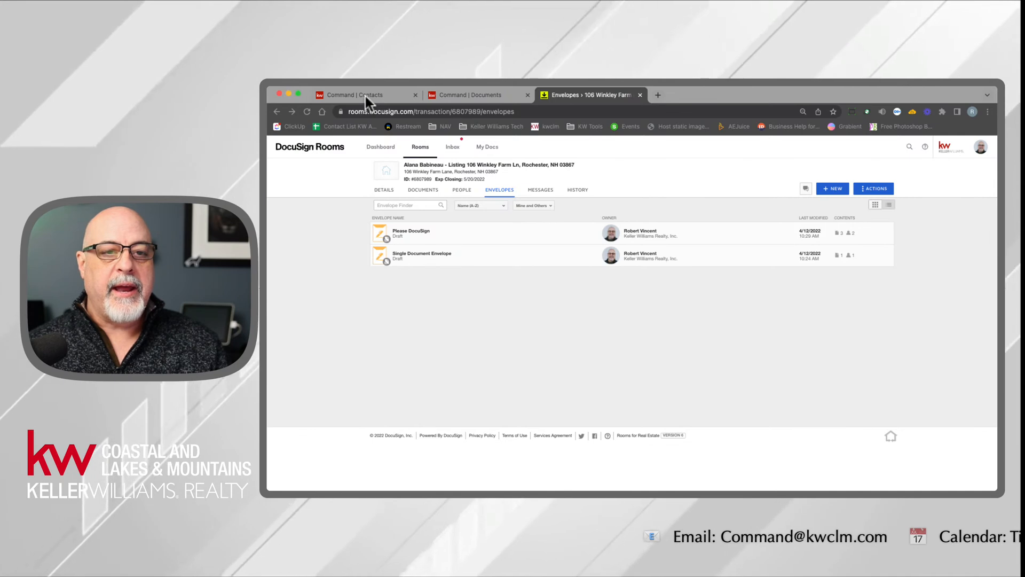
{"action": "left_click", "coordinate": [365, 96]}
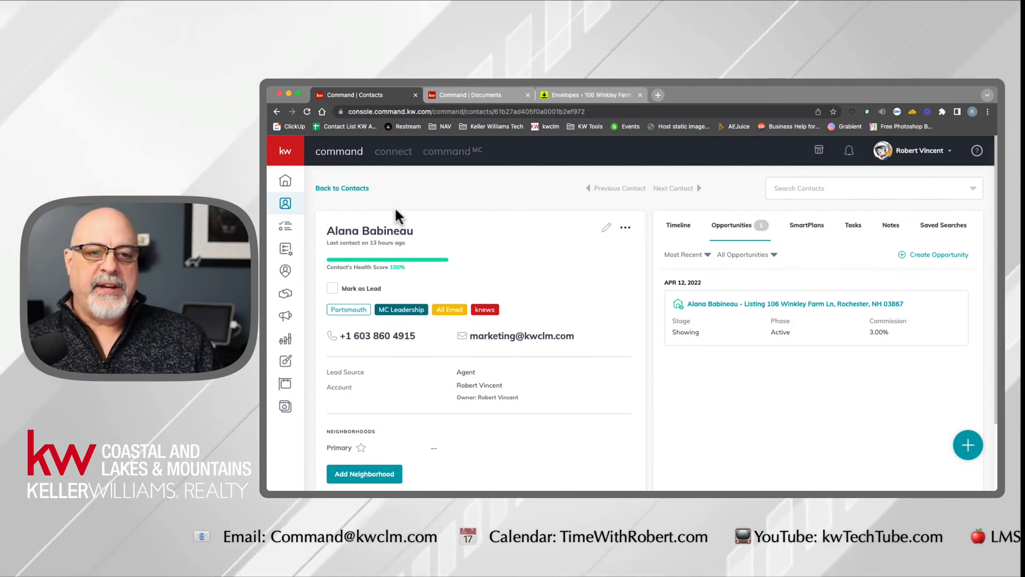
{"action": "left_click_drag", "start_coordinate": [422, 233], "coordinate": [327, 233]}
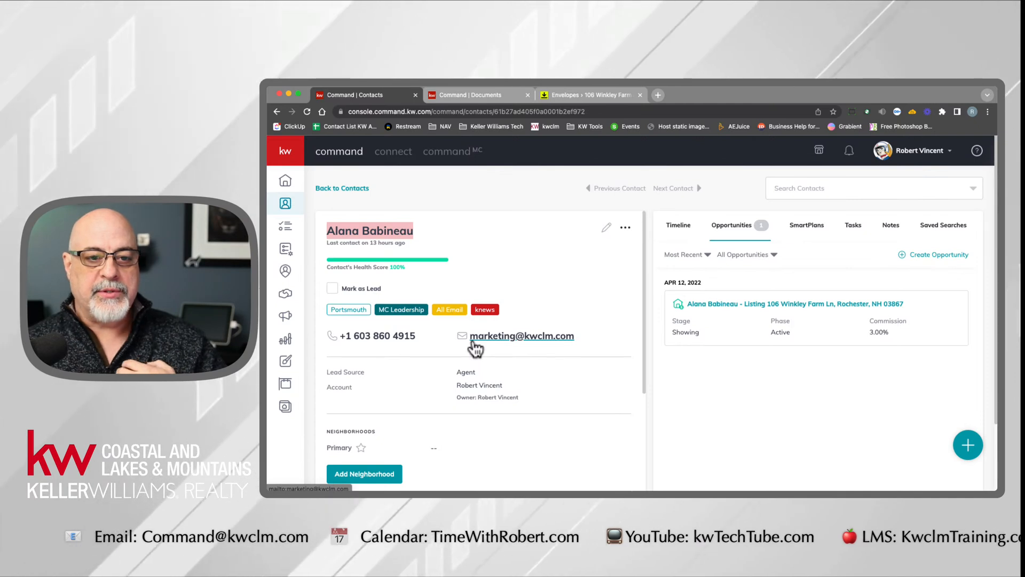
{"action": "left_click", "coordinate": [539, 258]}
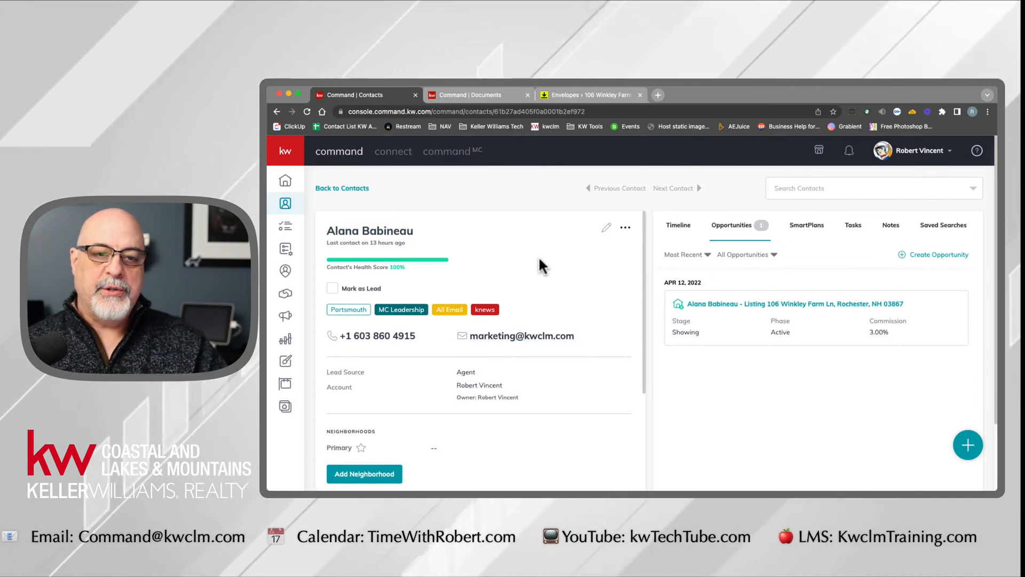
{"action": "scroll", "coordinate": [543, 300], "scroll_direction": "down", "scroll_amount": 10}
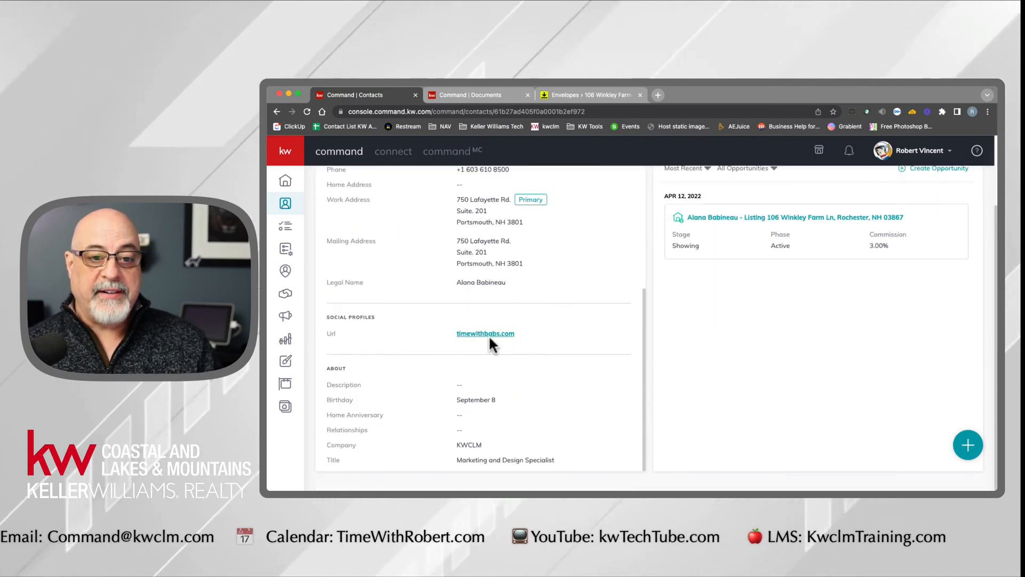
{"action": "left_click_drag", "start_coordinate": [450, 336], "coordinate": [532, 336]}
{"action": "left_click", "coordinate": [534, 335]}
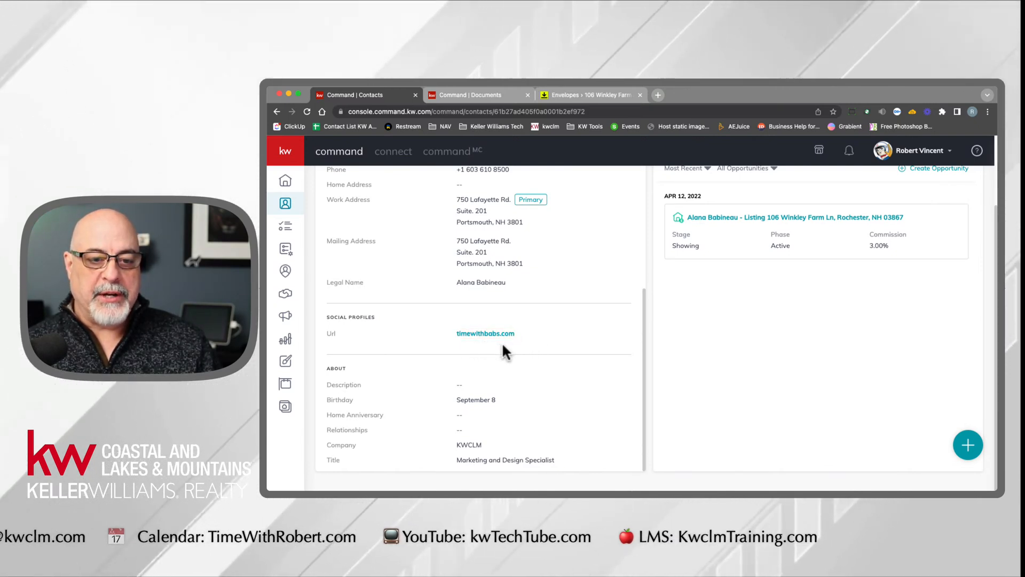
{"action": "scroll", "coordinate": [542, 350], "scroll_direction": "up", "scroll_amount": 10}
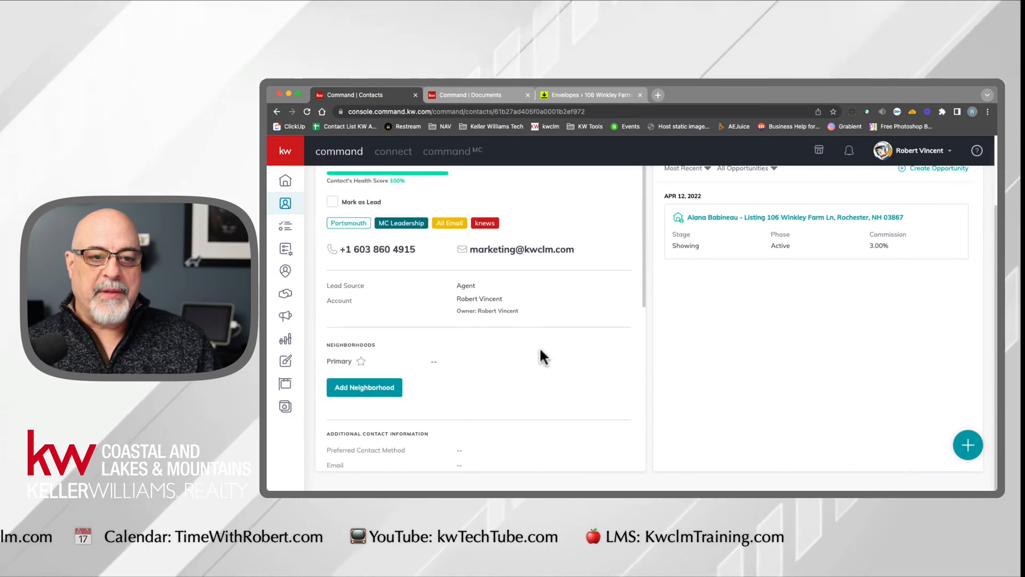
{"action": "scroll", "coordinate": [539, 347], "scroll_direction": "up", "scroll_amount": 2}
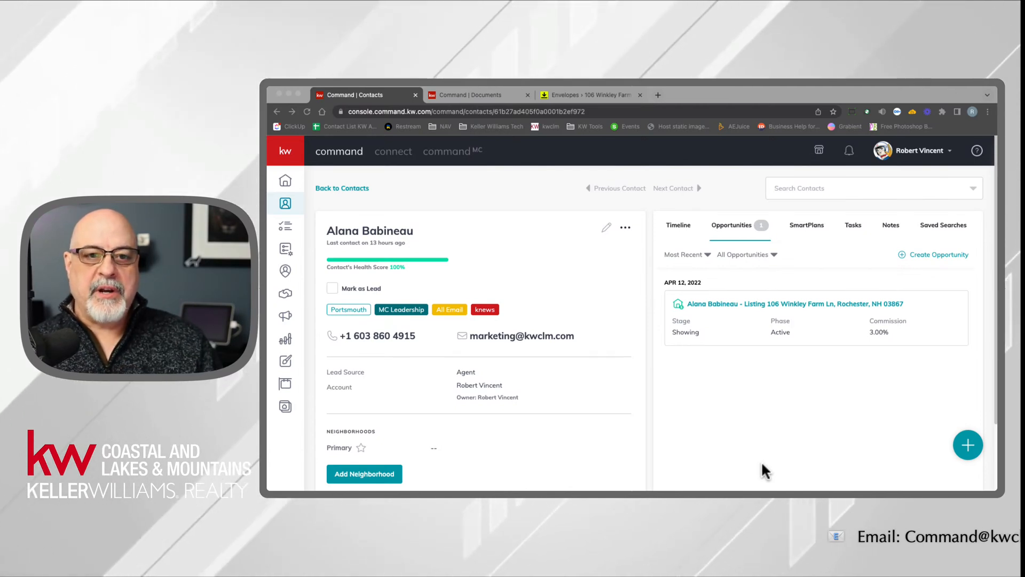
{"action": "left_click", "coordinate": [591, 95]}
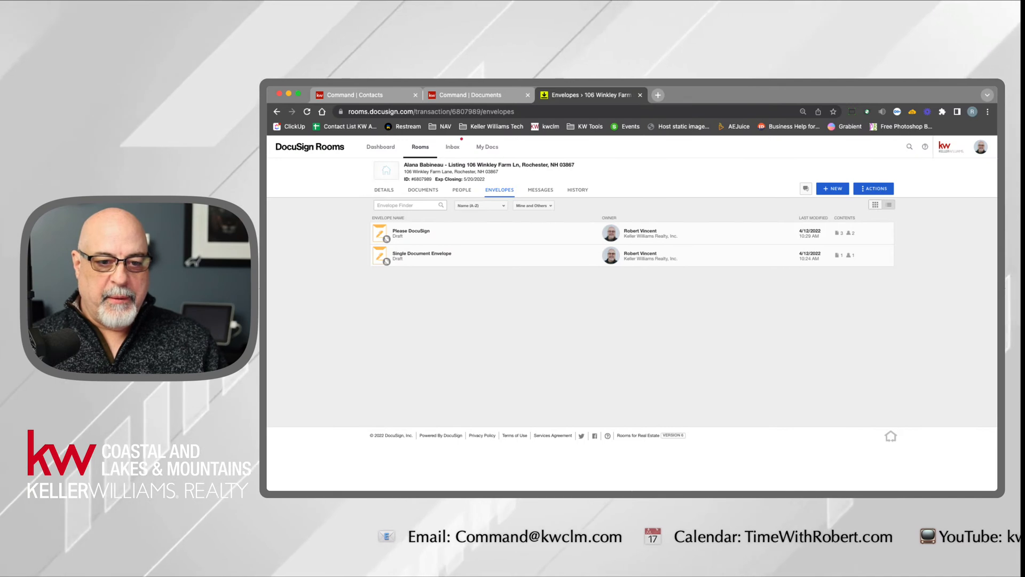
{"action": "left_click", "coordinate": [407, 488]}
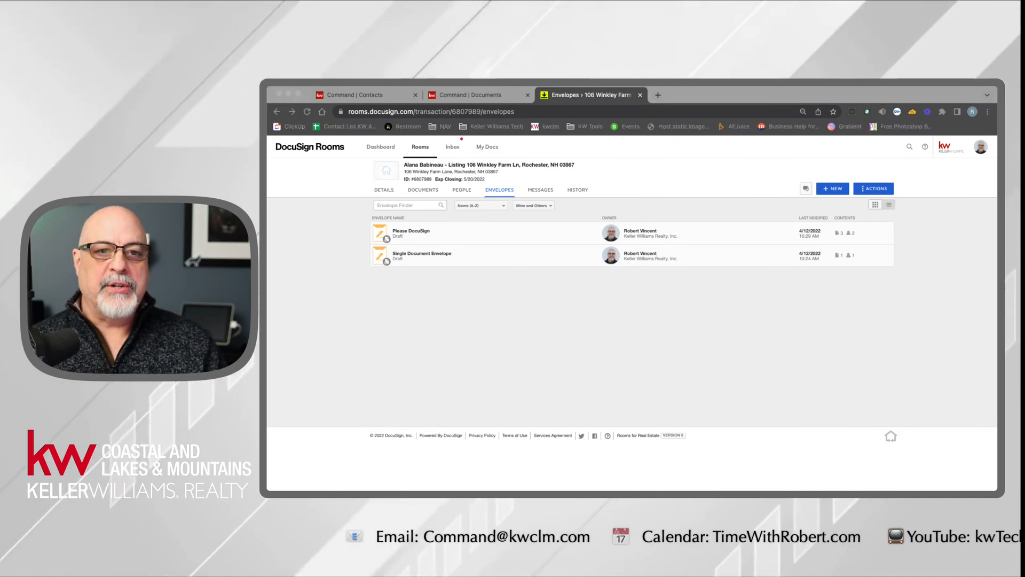
{"action": "left_click", "coordinate": [363, 97]}
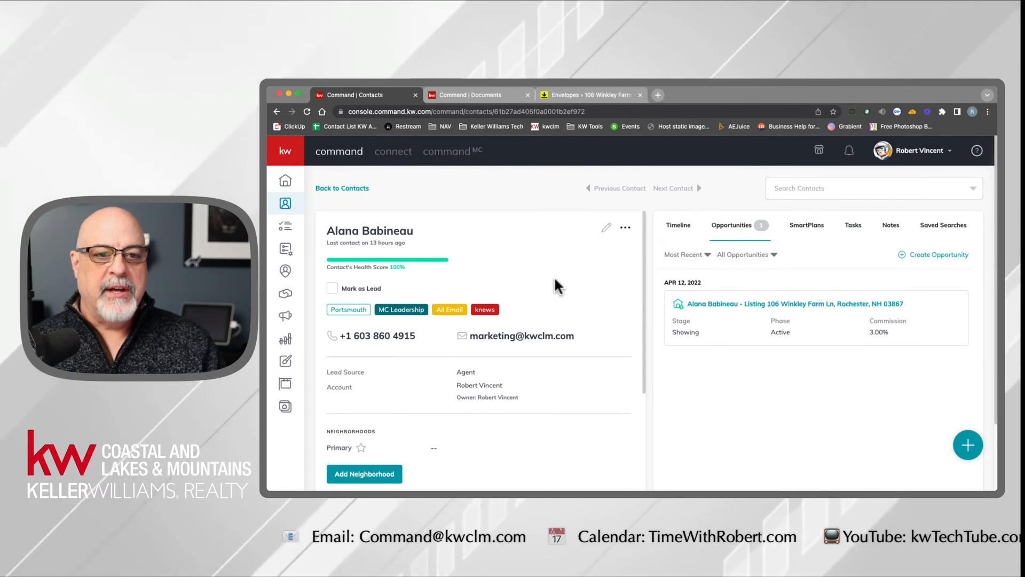
{"action": "left_click_drag", "start_coordinate": [334, 270], "coordinate": [400, 271]}
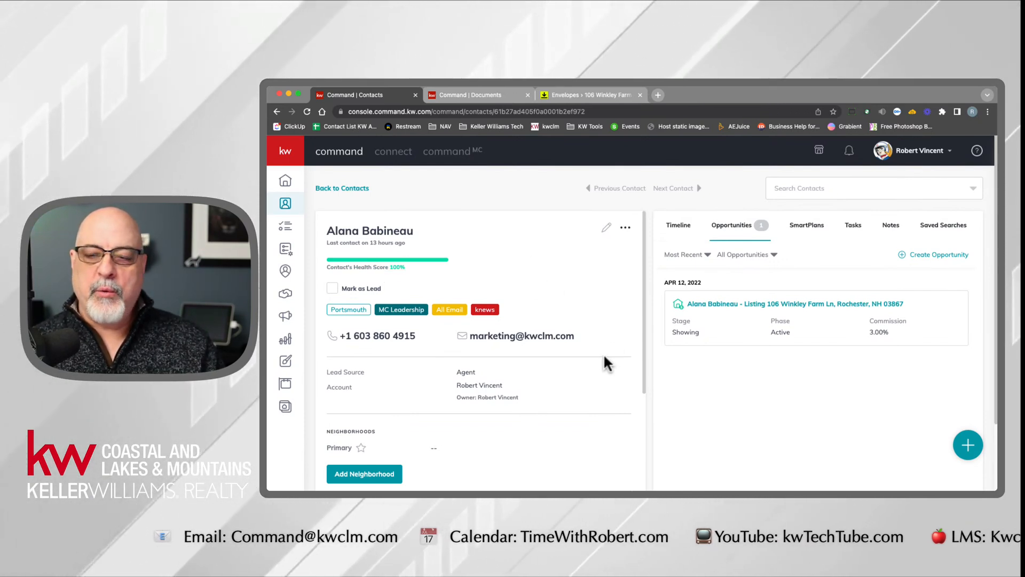
{"action": "scroll", "coordinate": [594, 331], "scroll_direction": "down", "scroll_amount": 7}
{"action": "scroll", "coordinate": [594, 331], "scroll_direction": "up", "scroll_amount": 7}
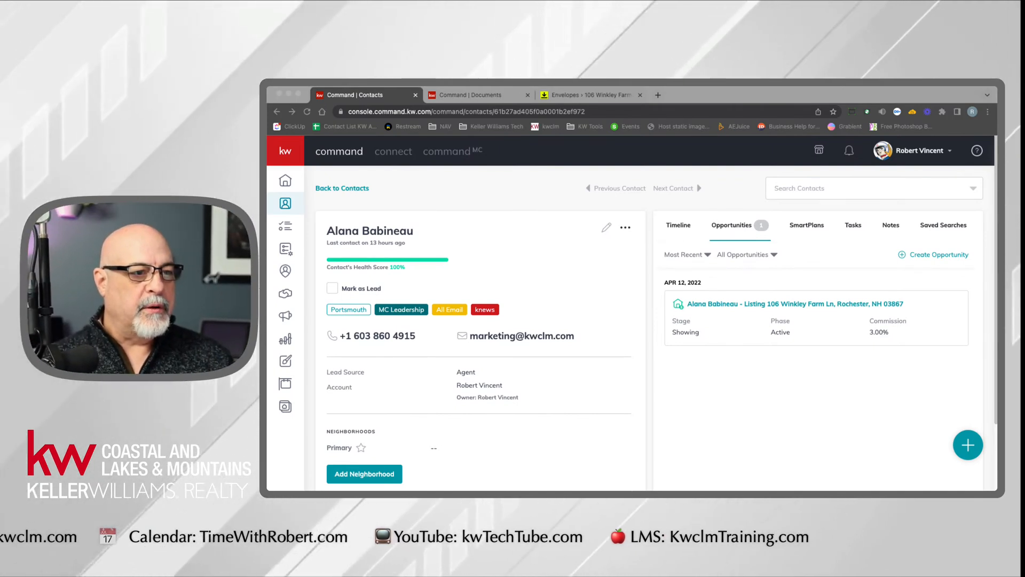
- Open the contact's listing opportunity and compare its linked listing with the address fields under Property
{"action": "left_click", "coordinate": [790, 276]}
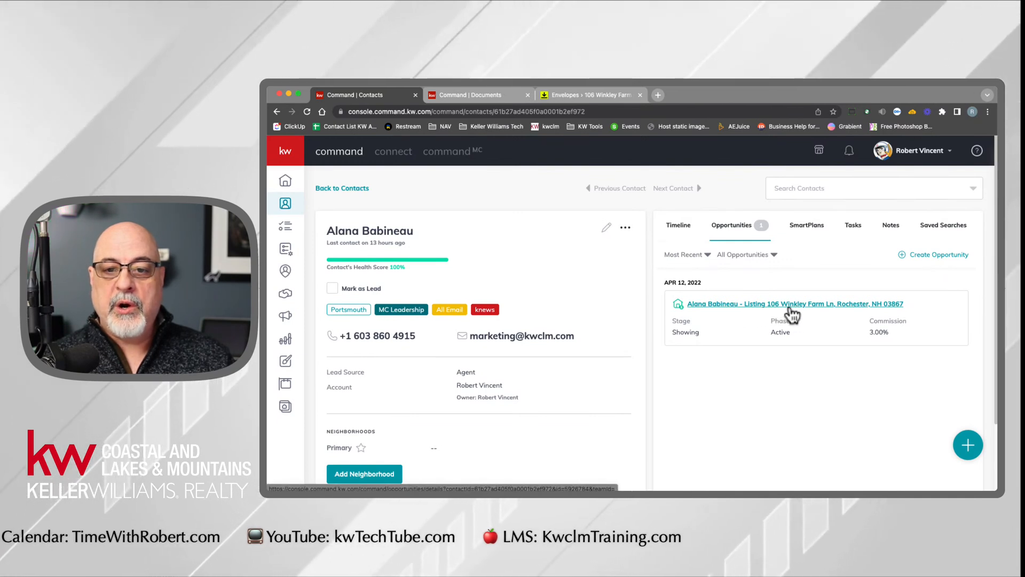
{"action": "left_click", "coordinate": [877, 304]}
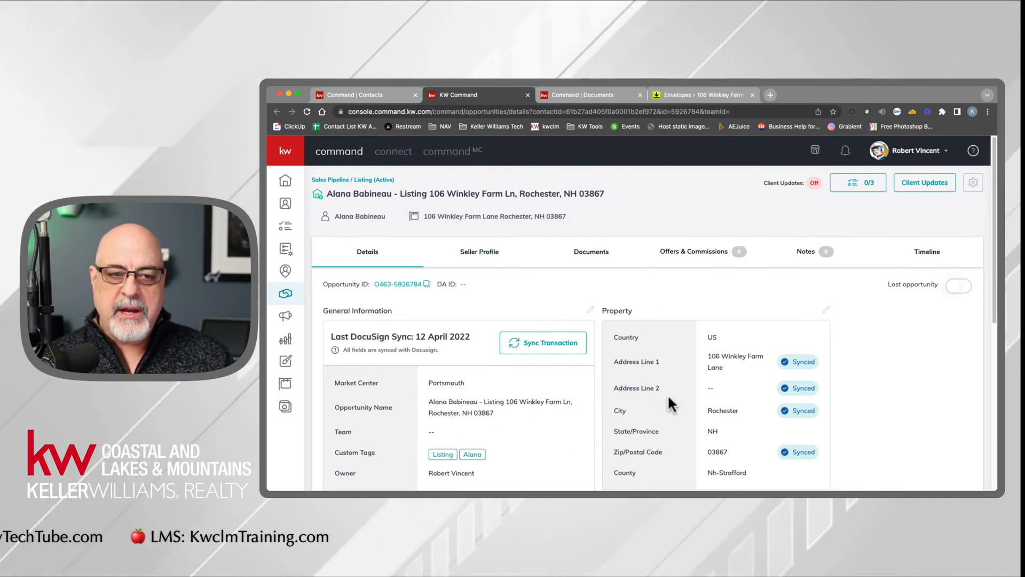
{"action": "left_click", "coordinate": [508, 226]}
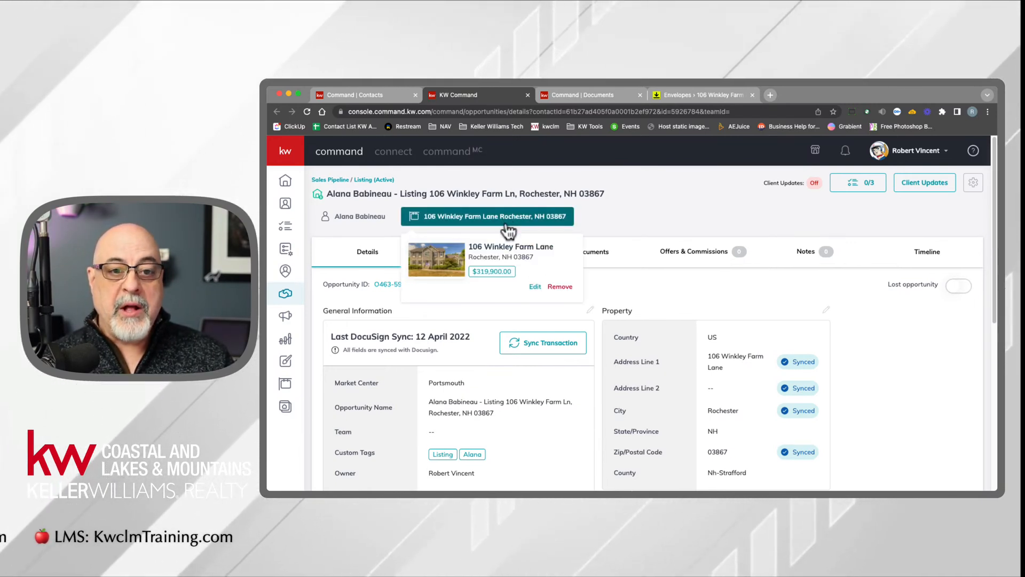
{"action": "left_click_drag", "start_coordinate": [484, 247], "coordinate": [527, 257]}
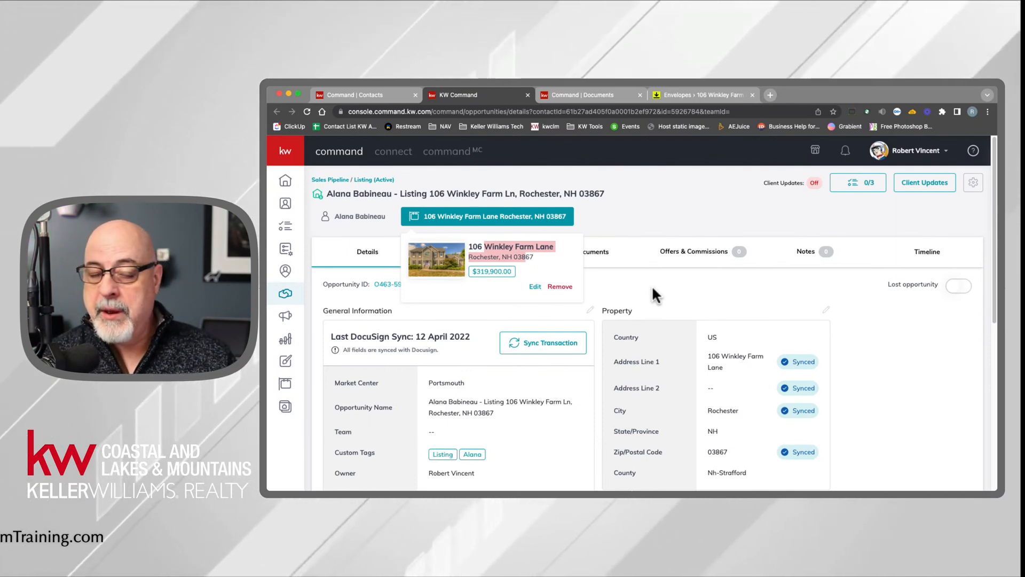
{"action": "left_click", "coordinate": [669, 314]}
{"action": "left_click_drag", "start_coordinate": [717, 353], "coordinate": [768, 469]}
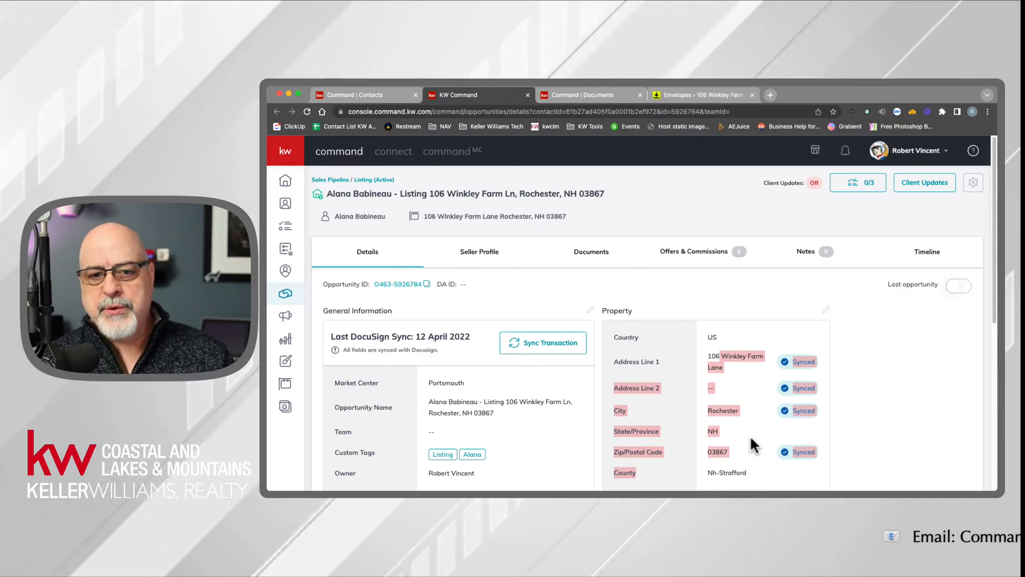
{"action": "left_click", "coordinate": [892, 378]}
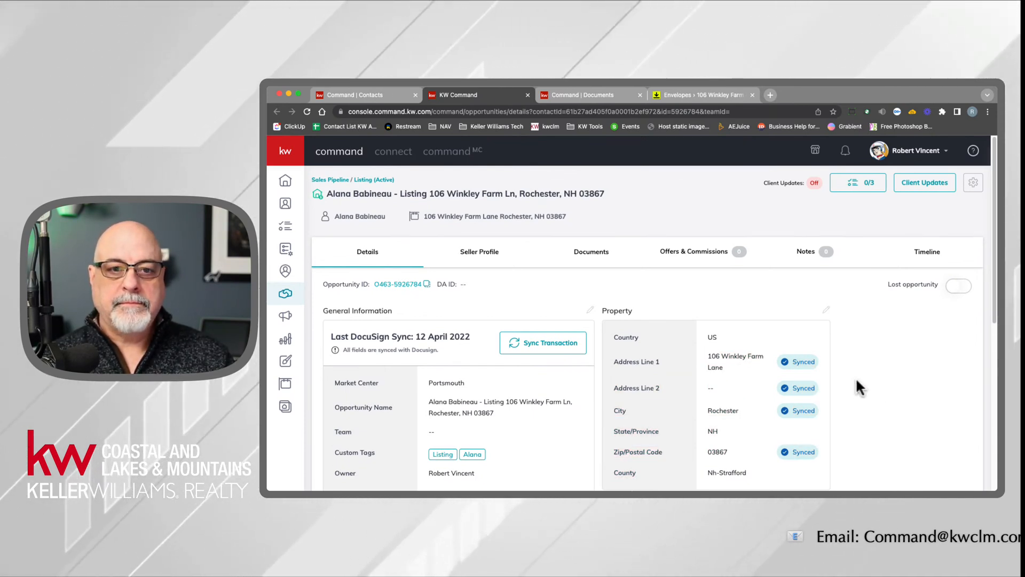
- Remove the listing linked to the opportunity and confirm the removal
{"action": "left_click", "coordinate": [511, 218]}
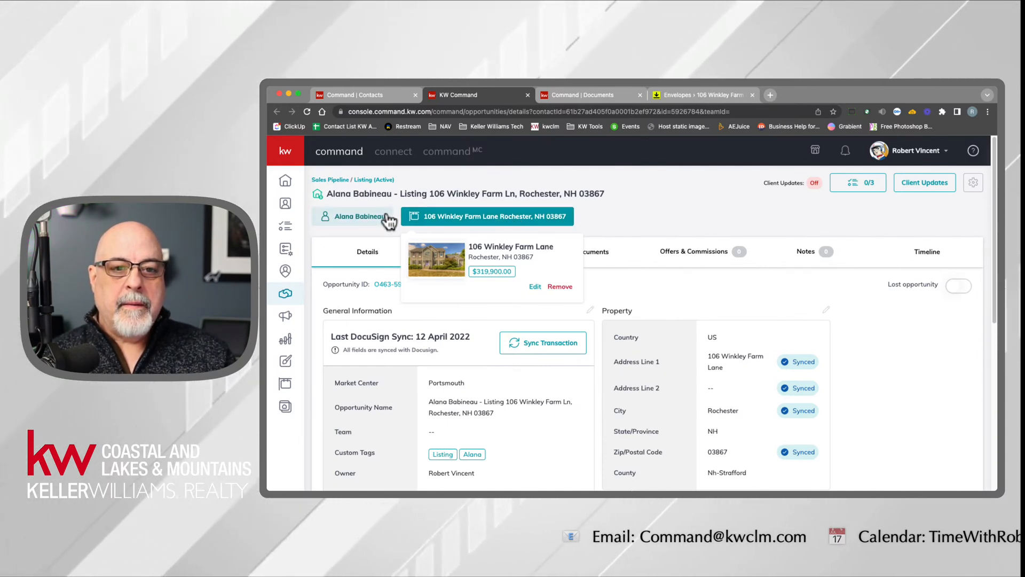
{"action": "left_click", "coordinate": [560, 286]}
{"action": "left_click", "coordinate": [678, 342]}
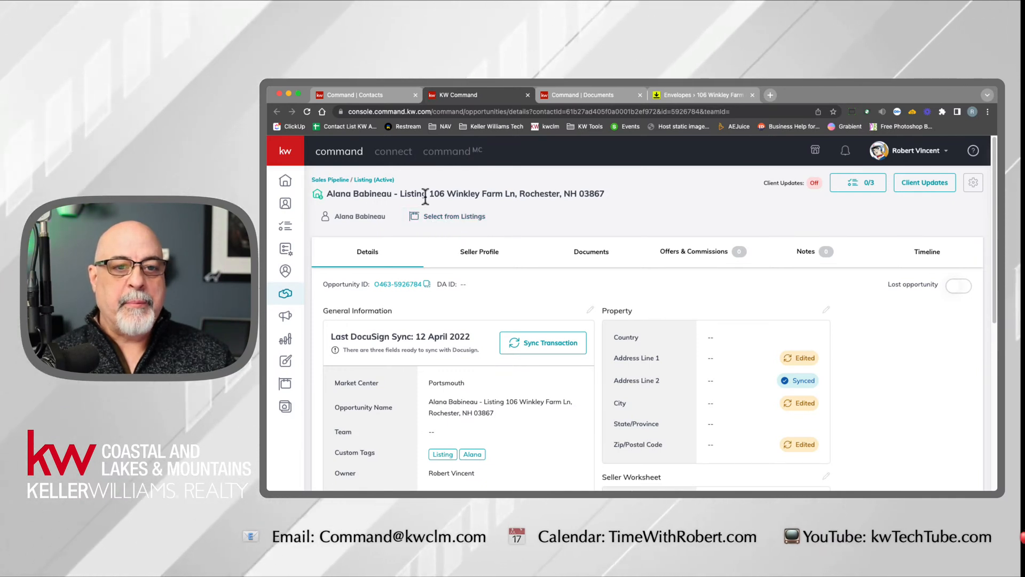
- Copy the address from the opportunity's title into the property information, accept the suggested location and save it
{"action": "double_click", "coordinate": [412, 194]}
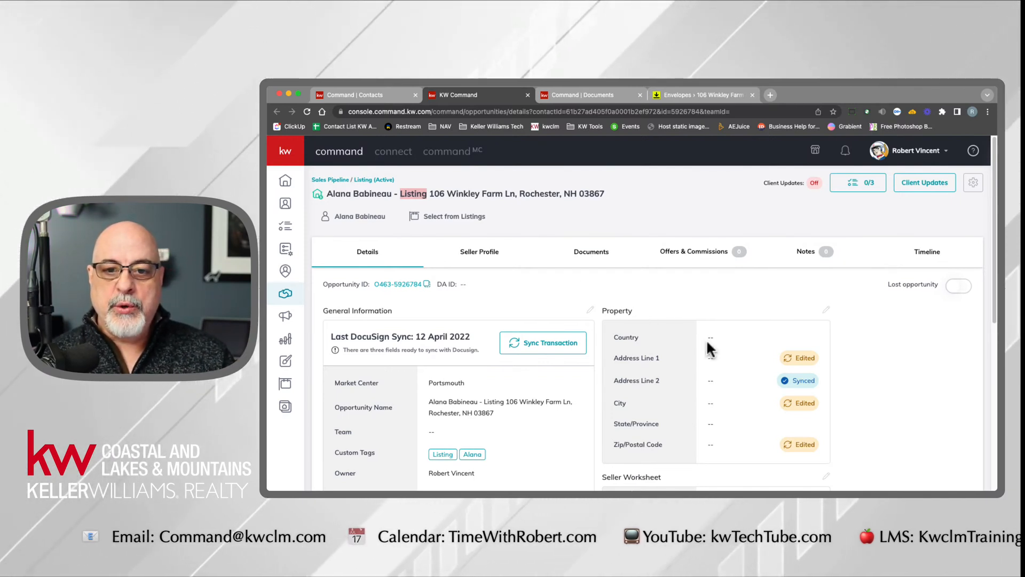
{"action": "left_click", "coordinate": [827, 311]}
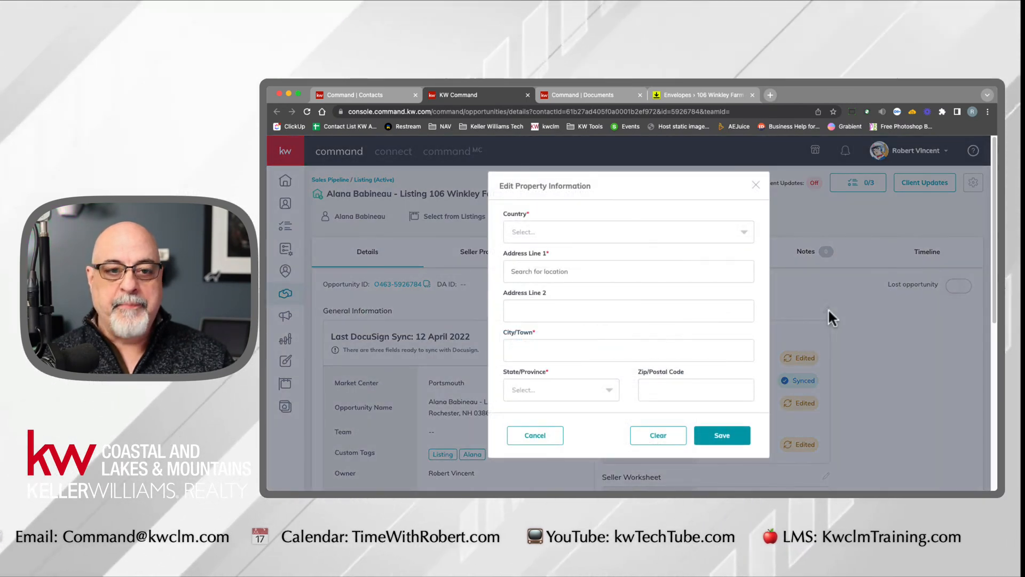
{"action": "left_click", "coordinate": [535, 435]}
{"action": "left_click_drag", "start_coordinate": [430, 193], "coordinate": [614, 193]}
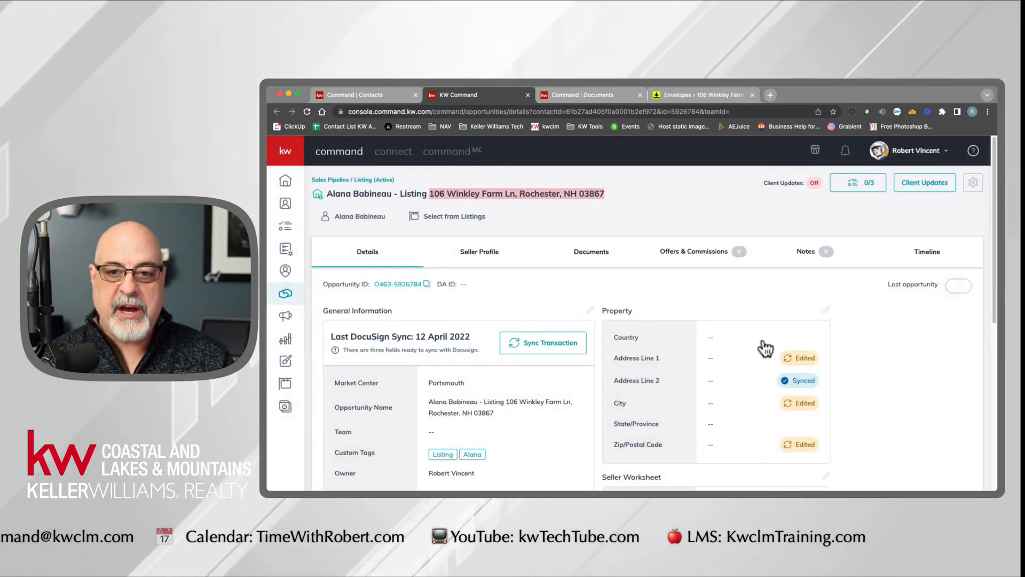
{"action": "left_click", "coordinate": [827, 311]}
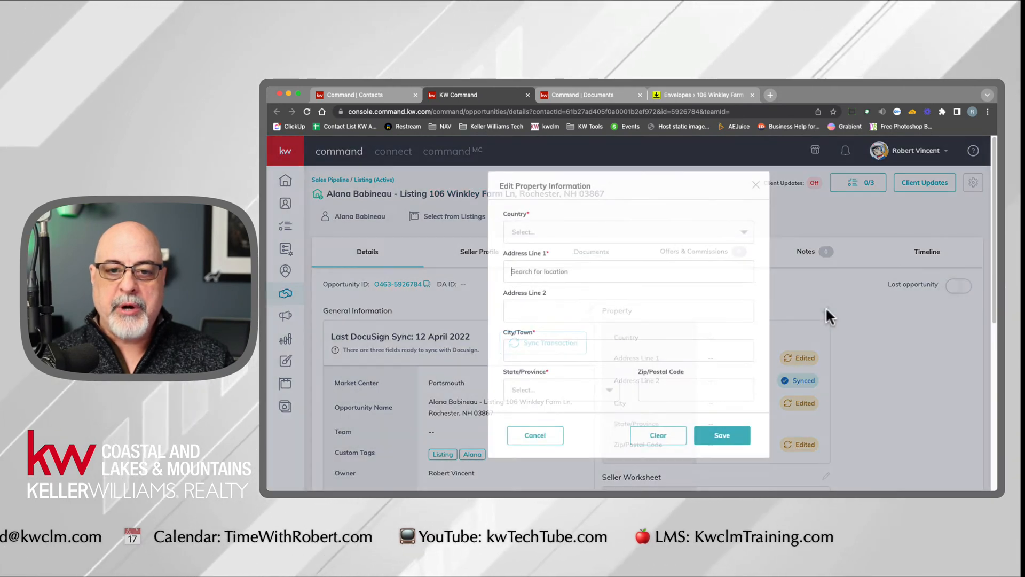
{"action": "left_click", "coordinate": [548, 275]}
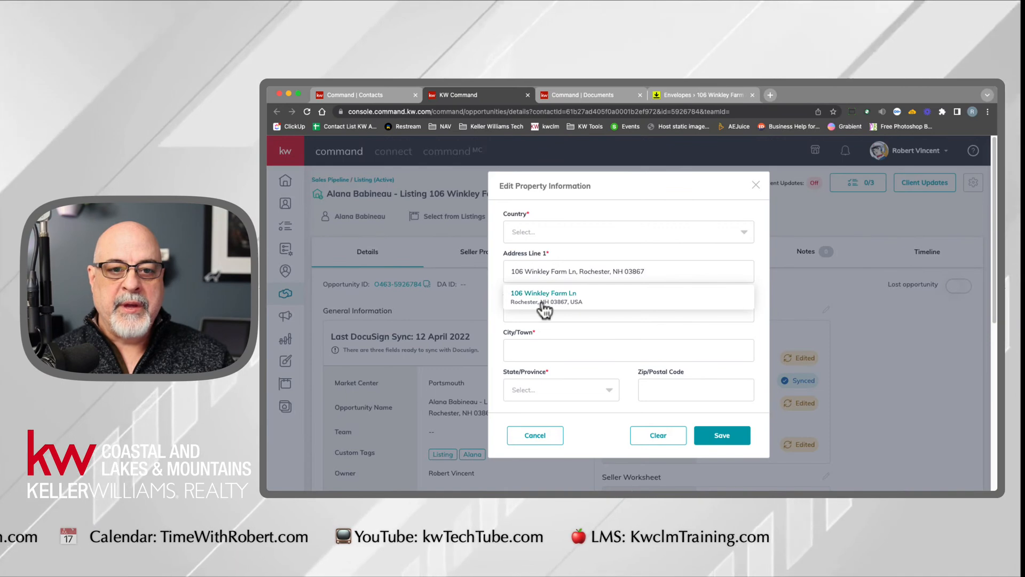
{"action": "left_click", "coordinate": [542, 299]}
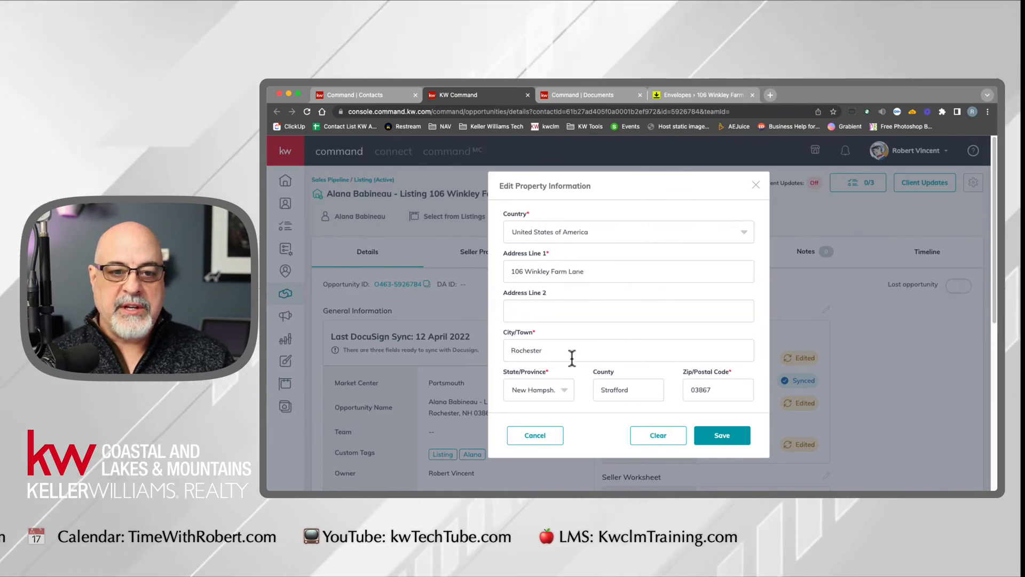
{"action": "left_click", "coordinate": [732, 435]}
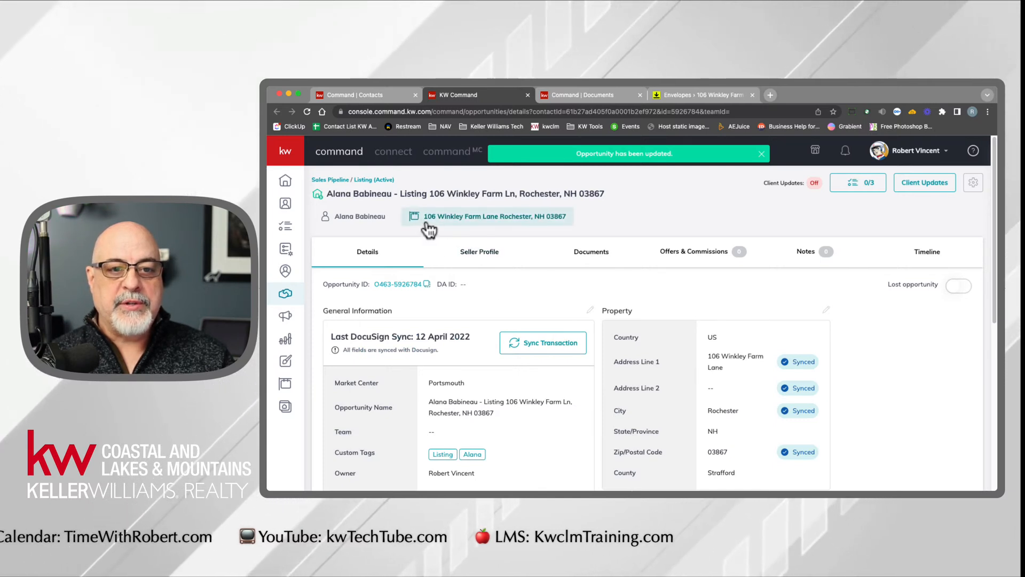
- Check the address and photo on the property card now attached to the opportunity
{"action": "left_click", "coordinate": [489, 226]}
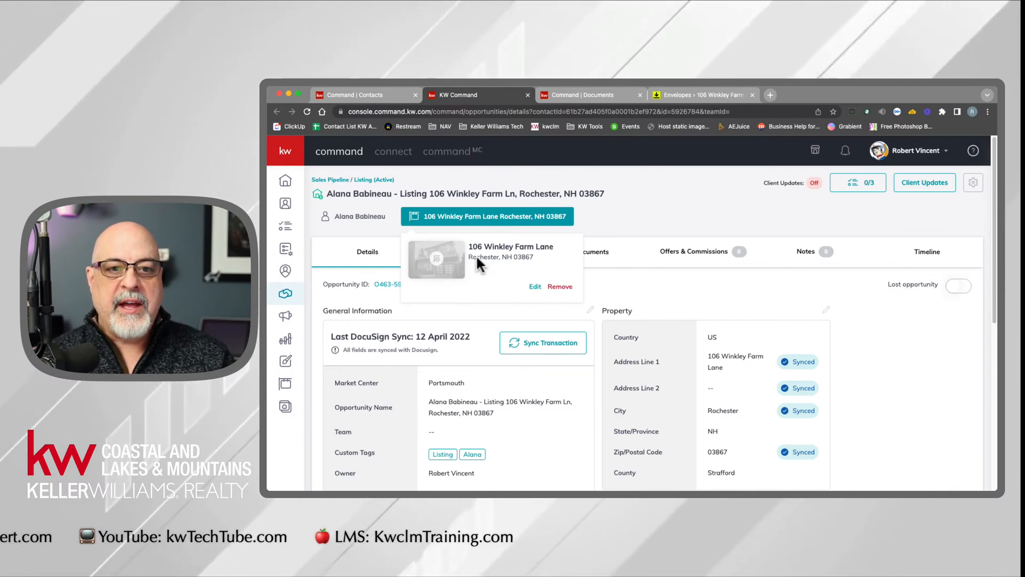
{"action": "left_click_drag", "start_coordinate": [469, 246], "coordinate": [536, 266]}
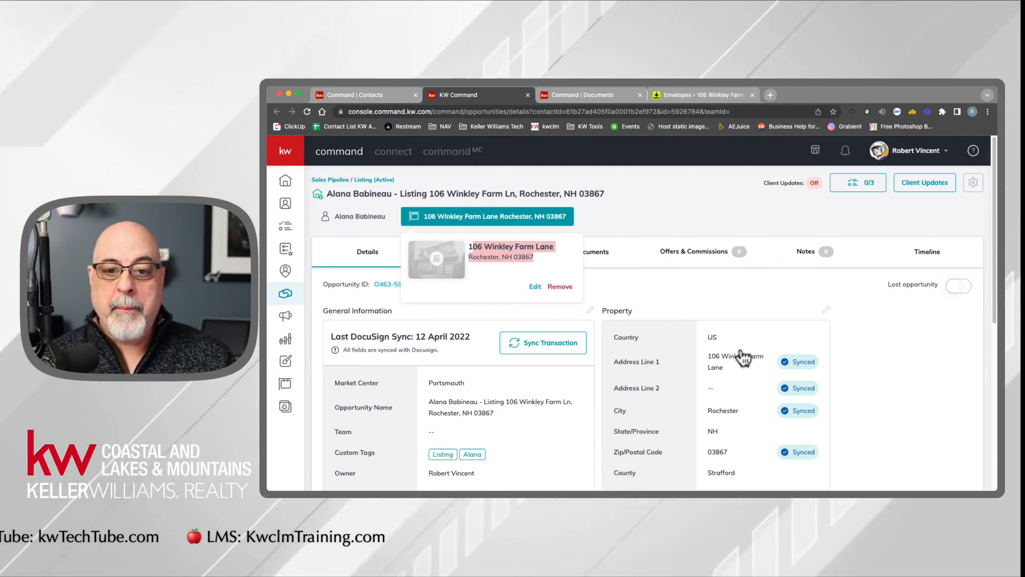
{"action": "left_click", "coordinate": [732, 332]}
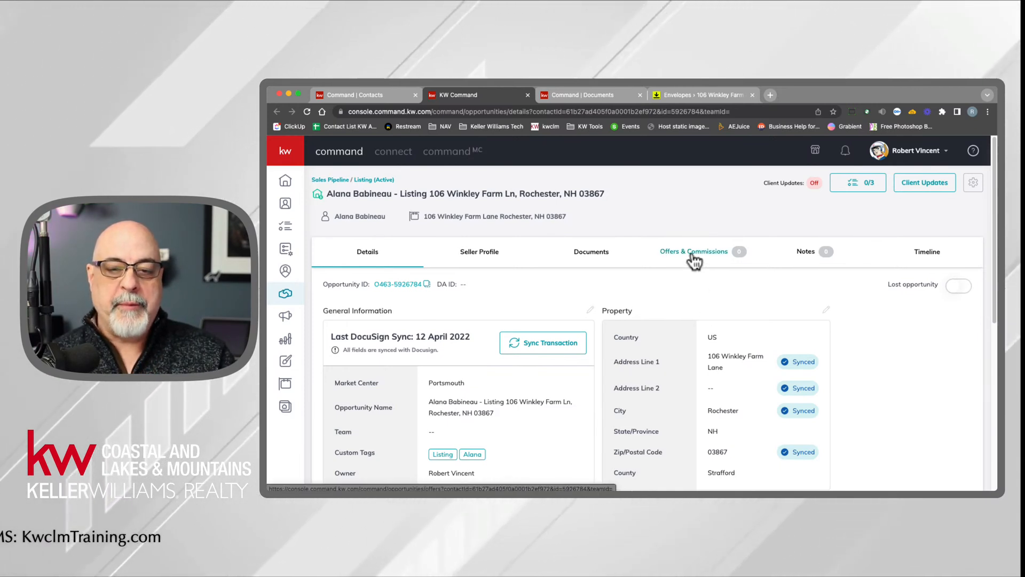
- Remove the manually entered property from the opportunity and confirm the removal
{"action": "left_click", "coordinate": [531, 225]}
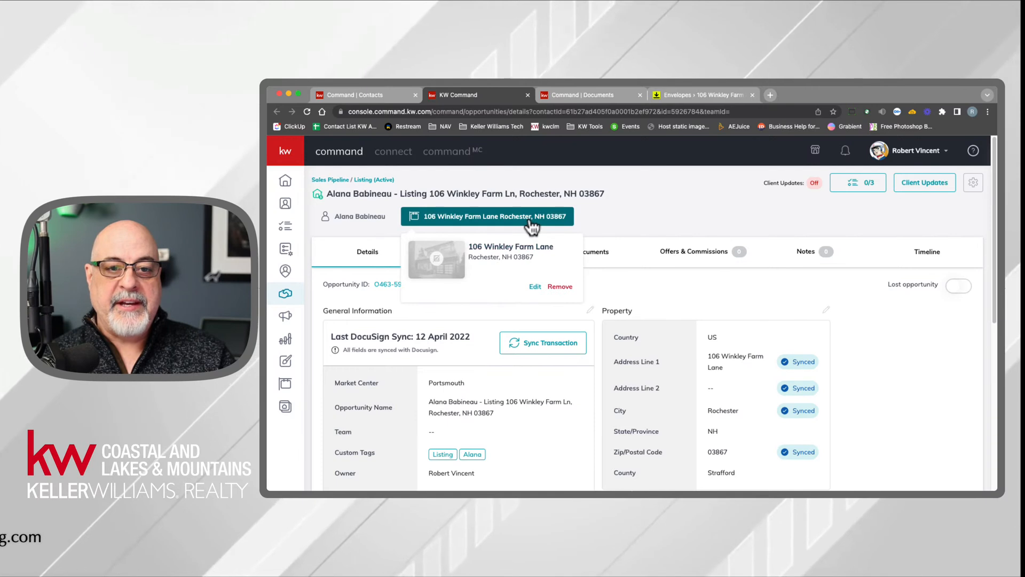
{"action": "left_click", "coordinate": [560, 287]}
{"action": "left_click", "coordinate": [662, 342]}
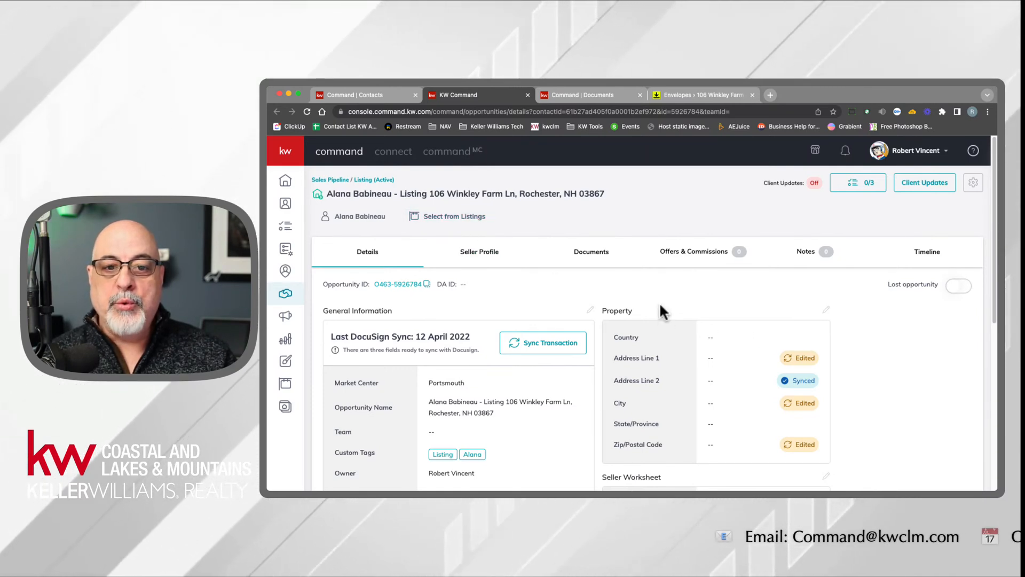
- Paste the copied address into the opportunity's property information, accept the suggested location and save it
{"action": "left_click_drag", "start_coordinate": [661, 388], "coordinate": [686, 423]}
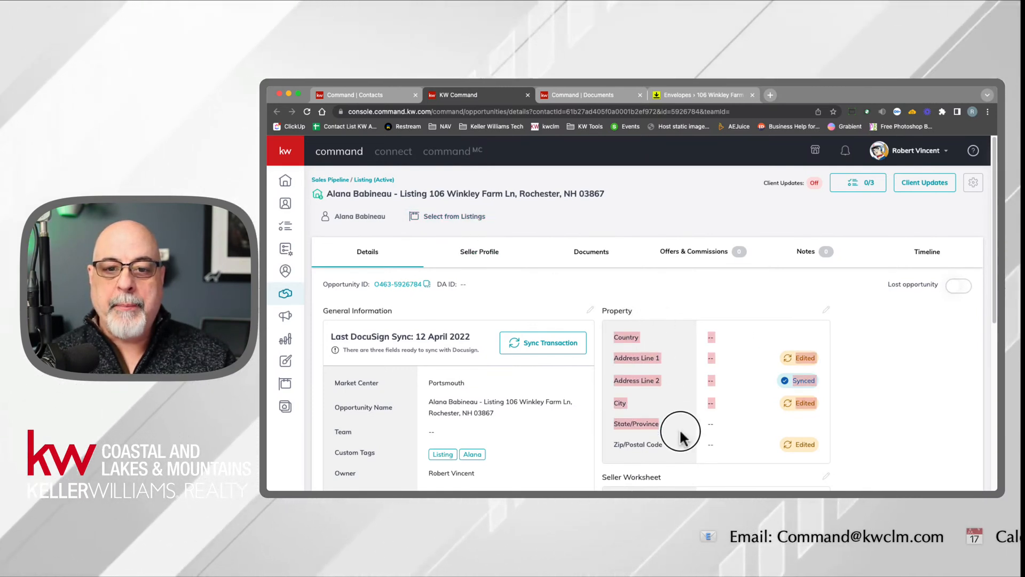
{"action": "left_click", "coordinate": [827, 311]}
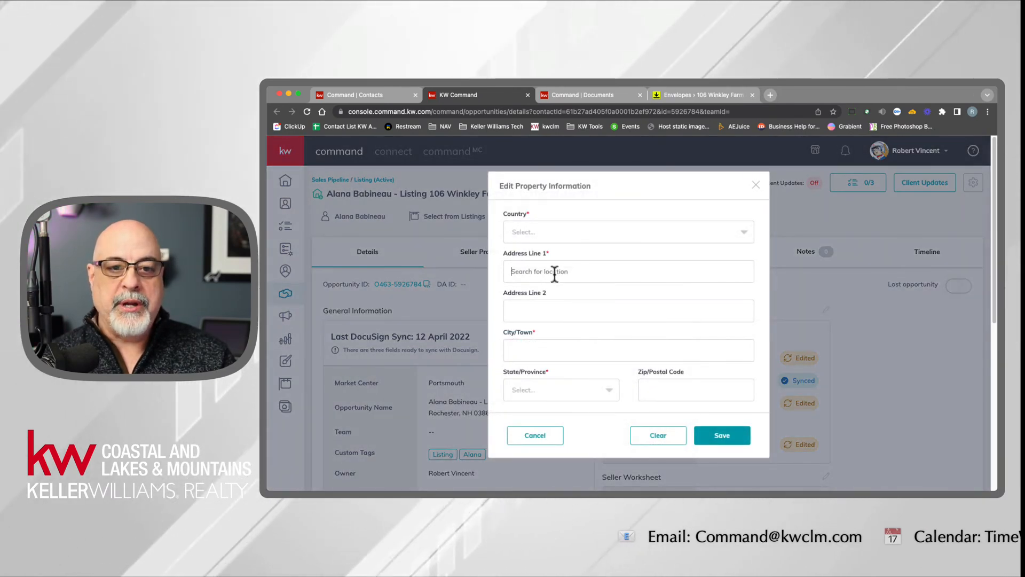
{"action": "left_click", "coordinate": [555, 273]}
{"action": "left_click", "coordinate": [551, 309]}
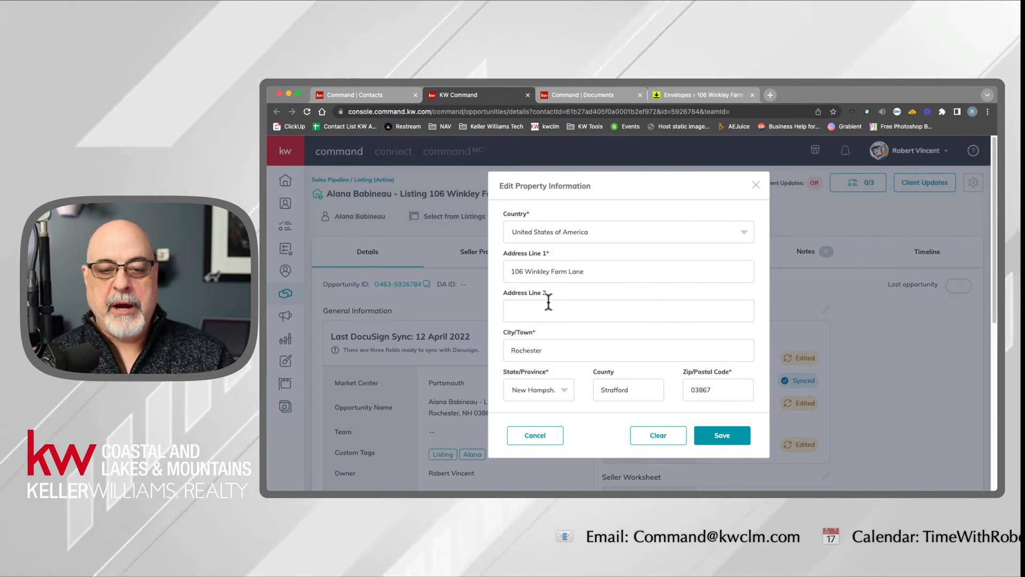
{"action": "left_click", "coordinate": [729, 439]}
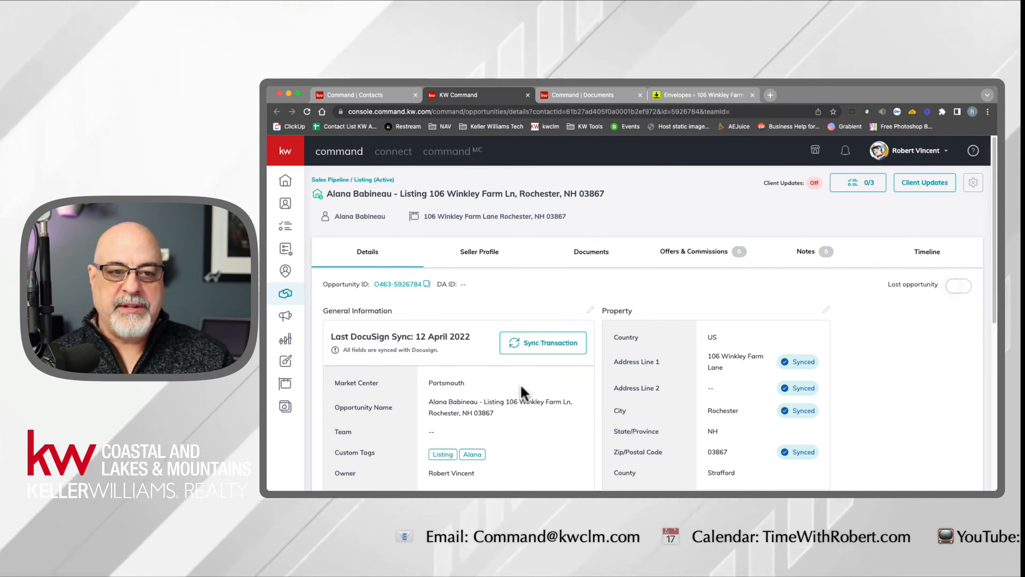
- Review the opportunity's document checklist, and check the sync status of its general and property details
{"action": "left_click", "coordinate": [592, 262]}
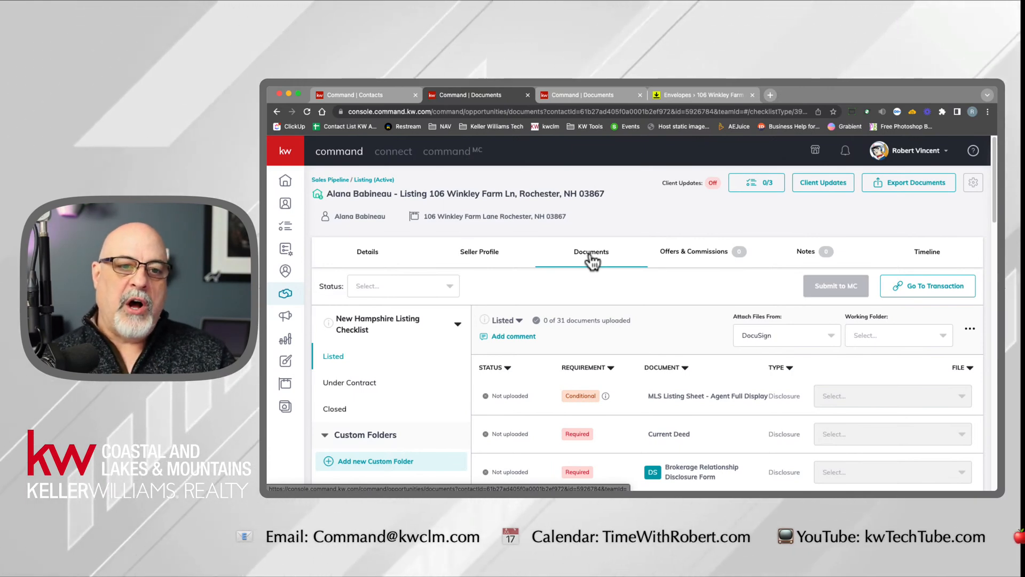
{"action": "left_click", "coordinate": [359, 262]}
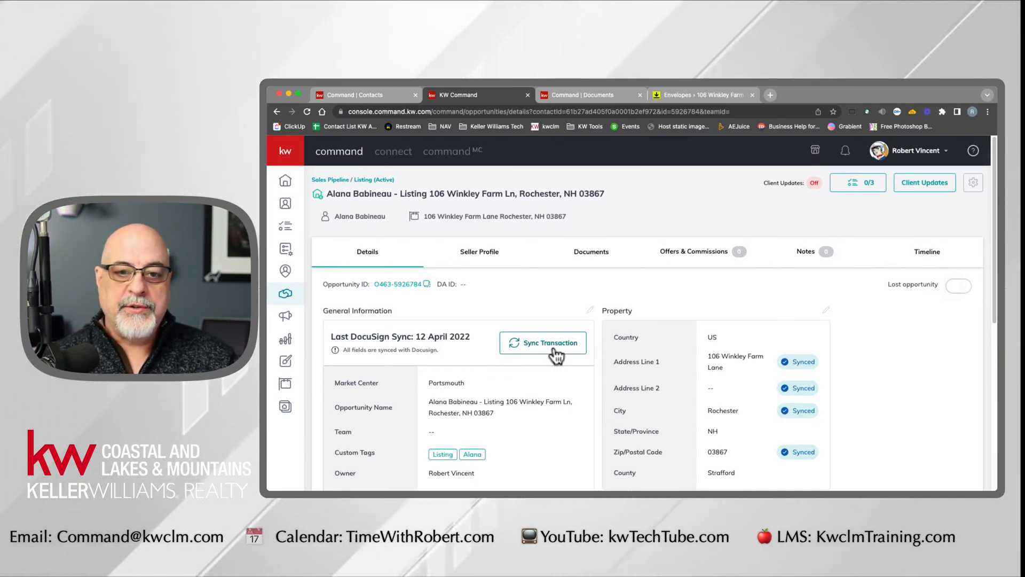
{"action": "left_click_drag", "start_coordinate": [722, 357], "coordinate": [729, 383]}
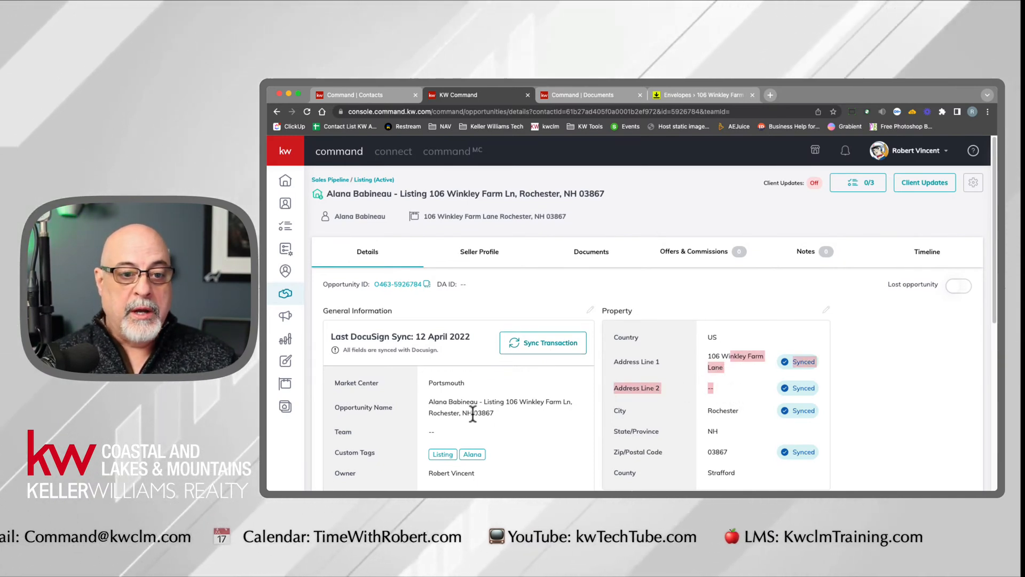
{"action": "scroll", "coordinate": [473, 414], "scroll_direction": "down", "scroll_amount": 3}
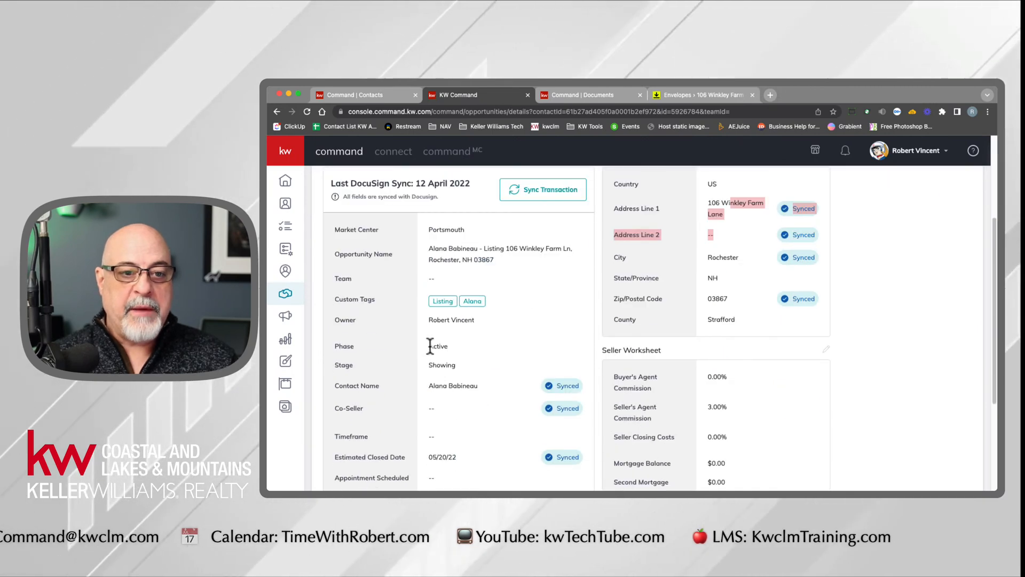
{"action": "left_click", "coordinate": [431, 320]}
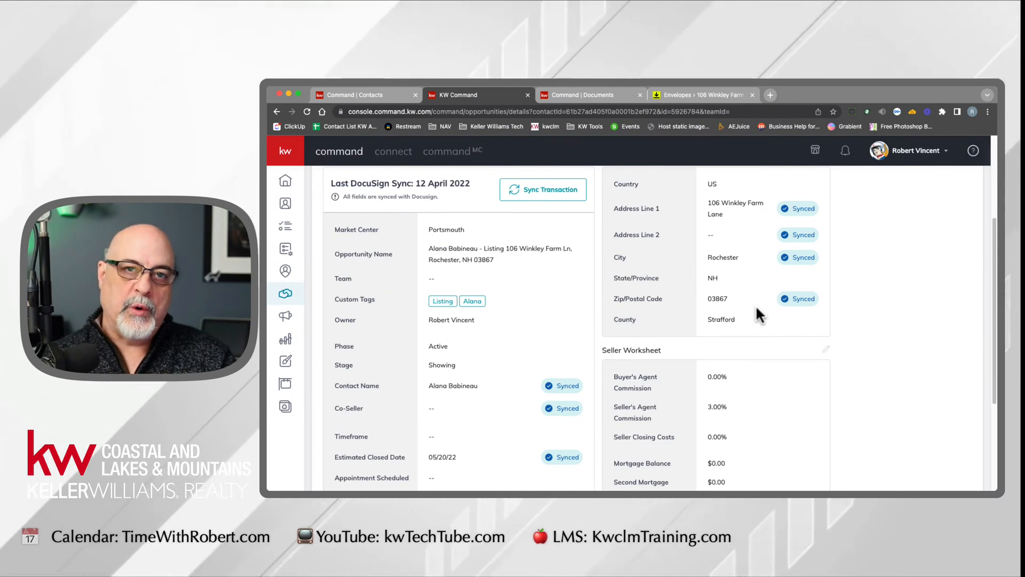
{"action": "scroll", "coordinate": [759, 312], "scroll_direction": "up", "scroll_amount": 3}
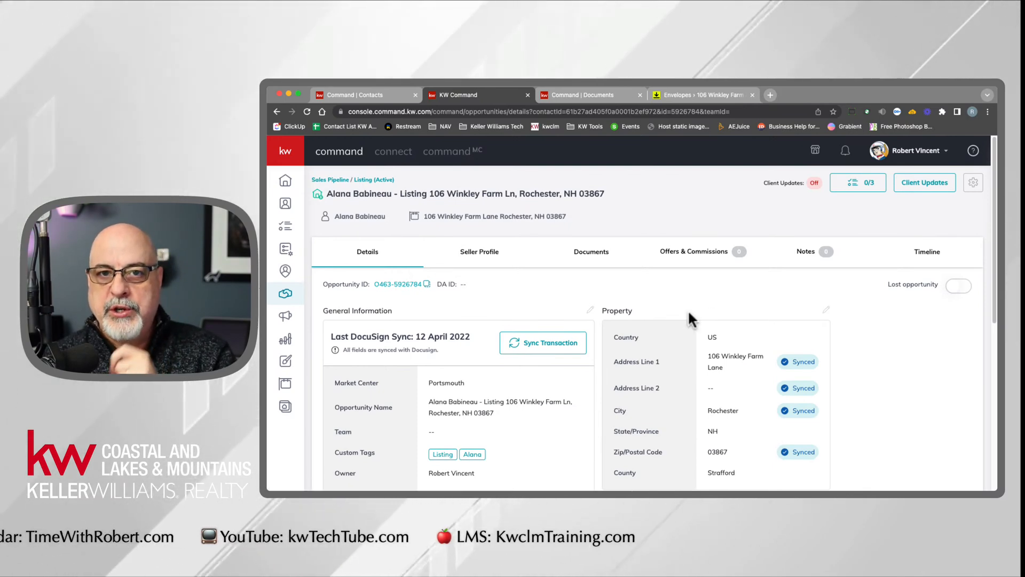
- Open answers.kw.com in a new browser tab
{"action": "left_click", "coordinate": [770, 95]}
{"action": "type", "text": "ran"}
{"action": "key", "text": "super+a"}
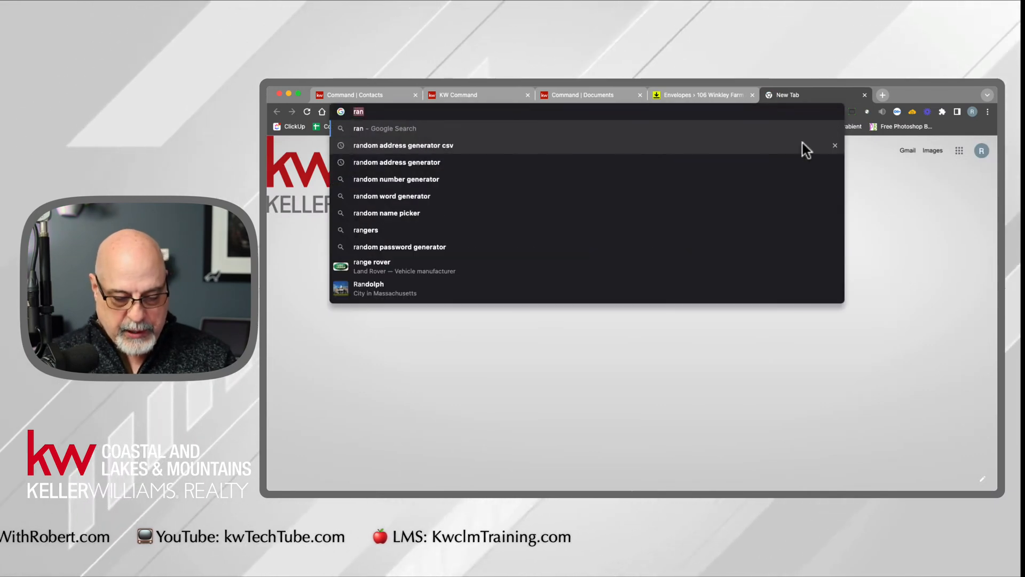
{"action": "type", "text": "answers.kw.com"}
{"action": "key", "text": "Return"}
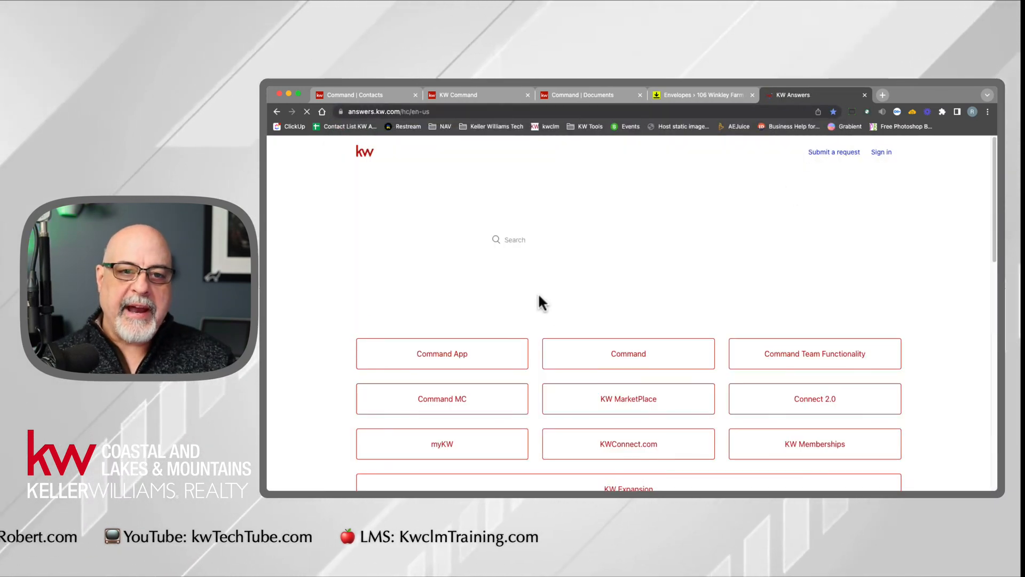
- Search for "docusign sync" and open the article on syncing opportunity details with the connected DocuSign Room or Dotloop Loop
{"action": "left_click", "coordinate": [554, 240]}
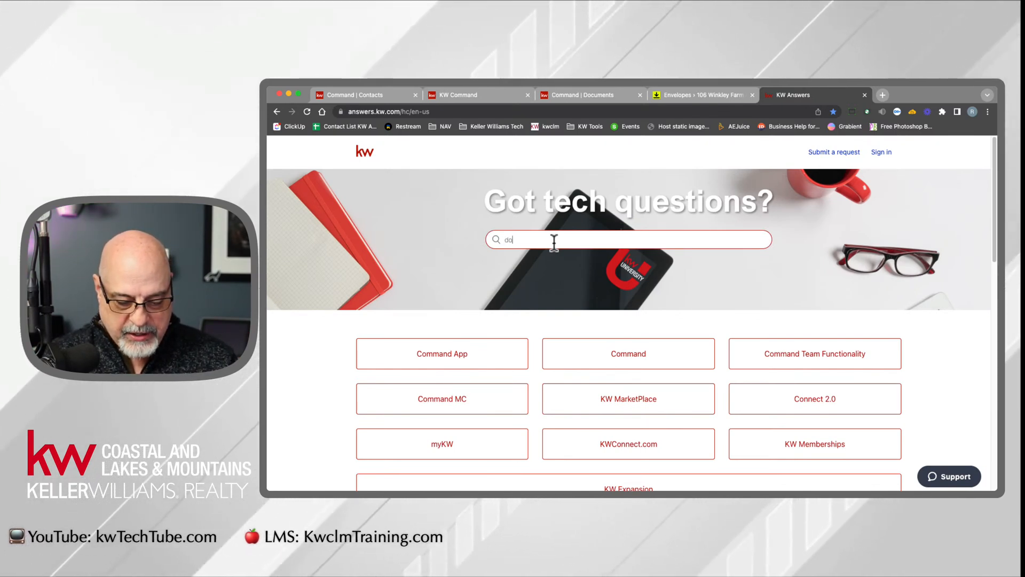
{"action": "type", "text": "docusign"}
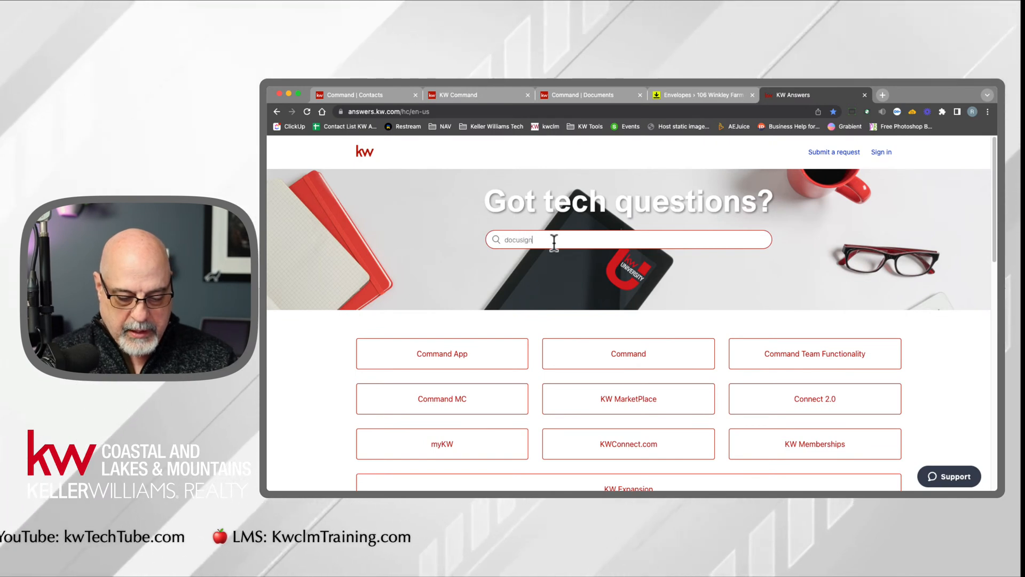
{"action": "type", "text": " sync"}
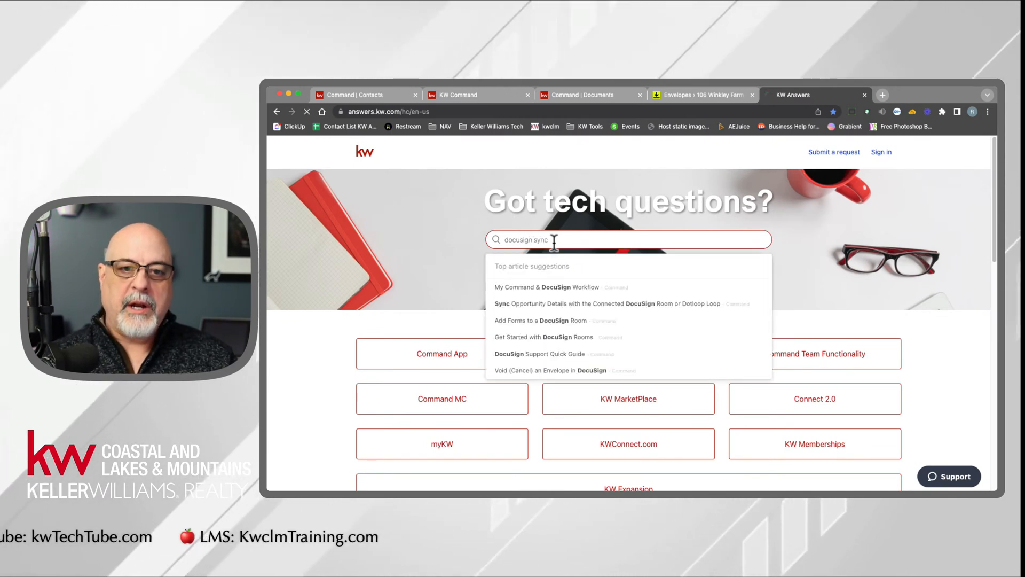
{"action": "key", "text": "Return"}
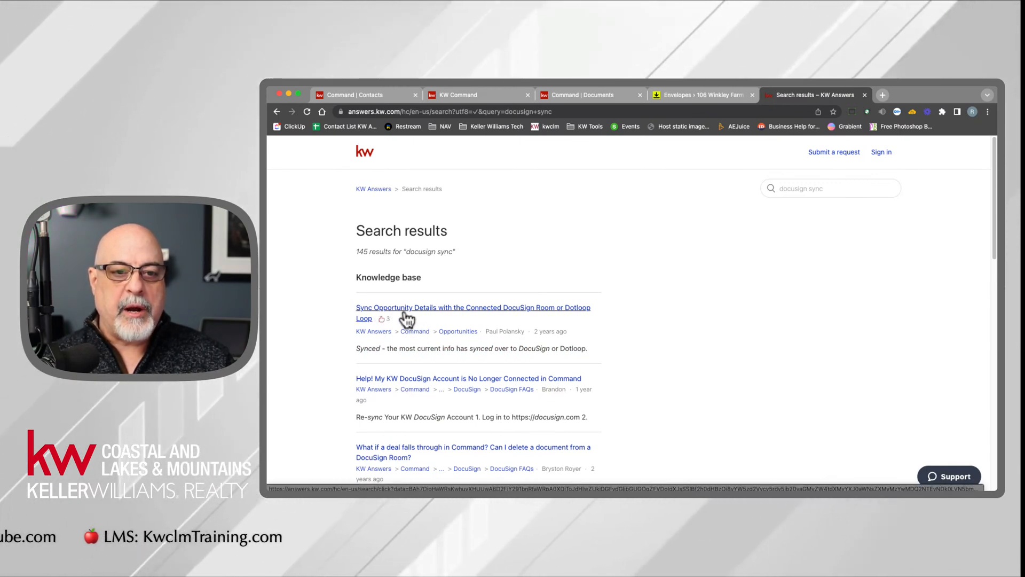
{"action": "left_click", "coordinate": [533, 316]}
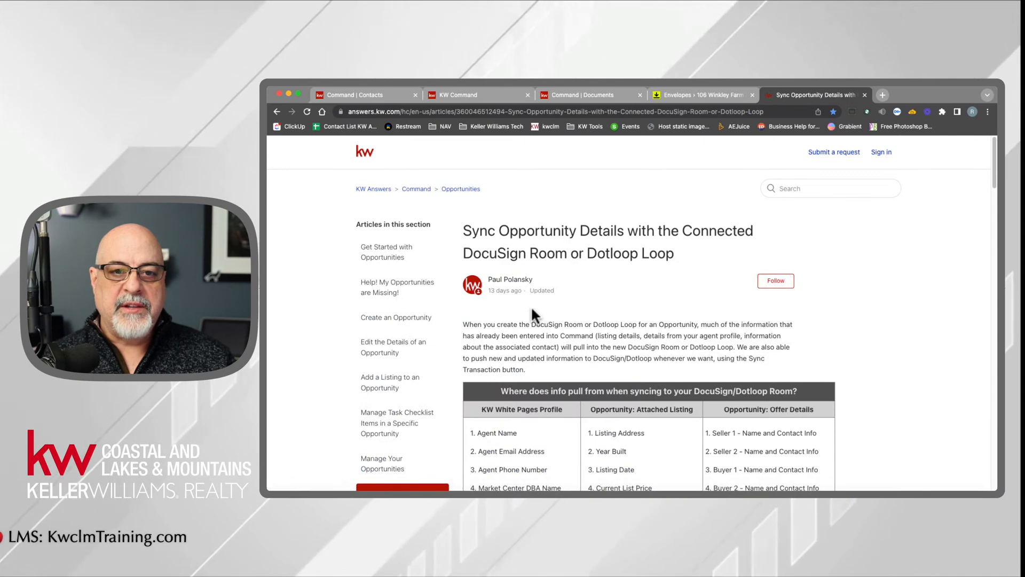
- Examine which details the article's table lists under KW White Pages Profile and locate its Opportunity: Attached Listing column
{"action": "scroll", "coordinate": [566, 324], "scroll_direction": "down", "scroll_amount": 3}
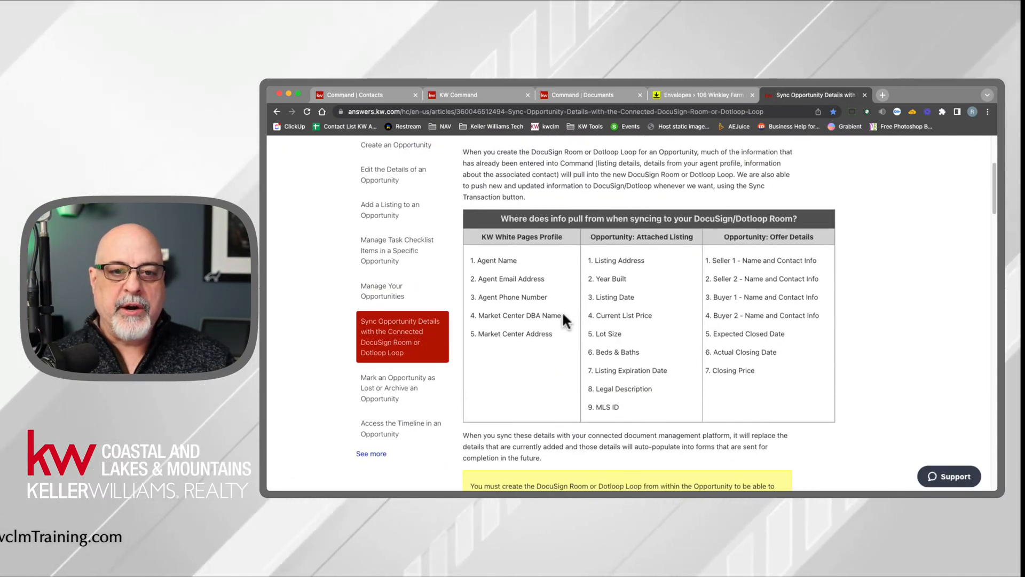
{"action": "left_click_drag", "start_coordinate": [514, 218], "coordinate": [679, 219]}
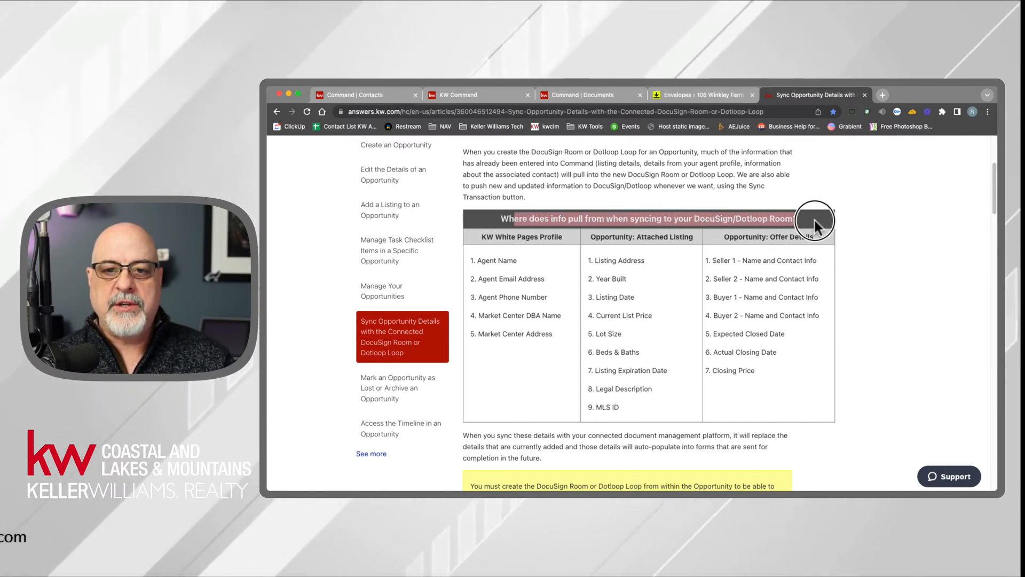
{"action": "left_click_drag", "start_coordinate": [814, 218], "coordinate": [814, 217]}
{"action": "left_click_drag", "start_coordinate": [481, 236], "coordinate": [563, 238]}
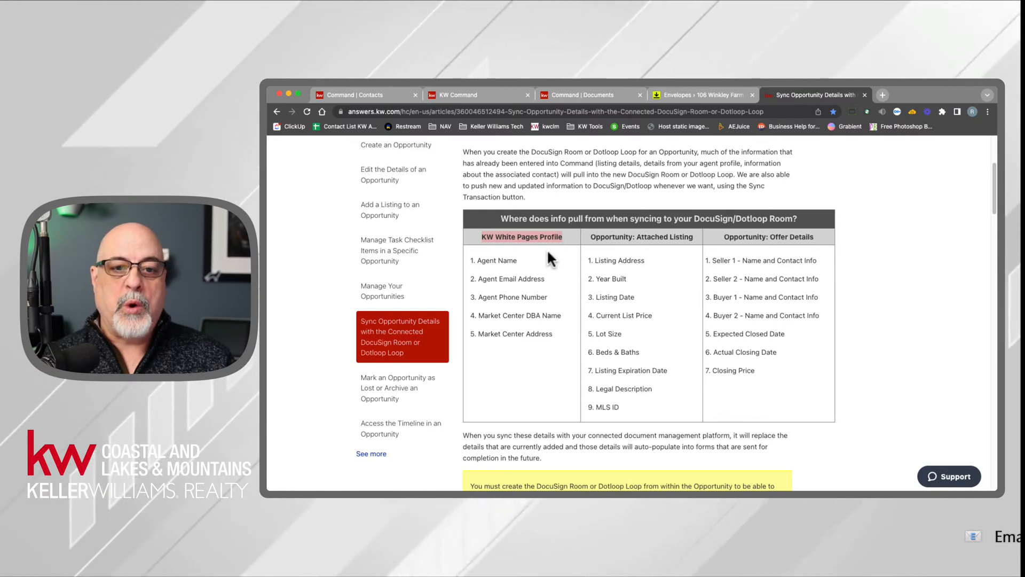
{"action": "left_click_drag", "start_coordinate": [477, 248], "coordinate": [538, 357]}
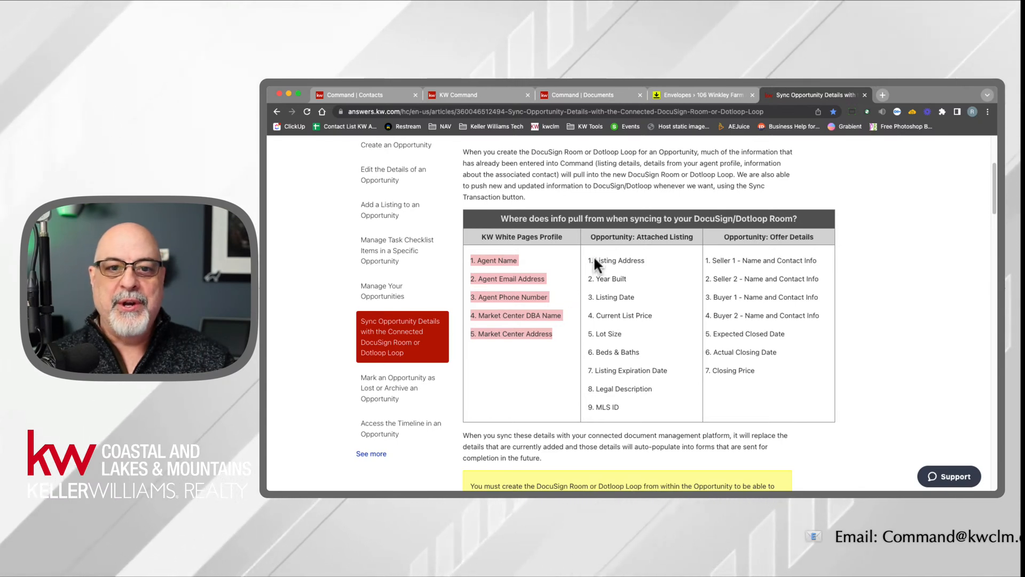
{"action": "left_click_drag", "start_coordinate": [595, 233], "coordinate": [636, 238]}
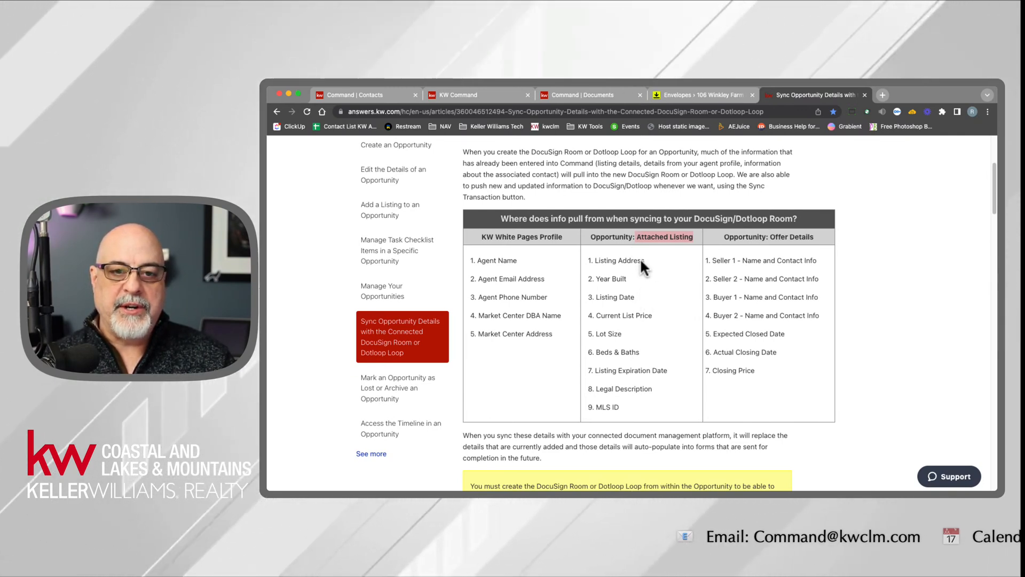
{"action": "left_click_drag", "start_coordinate": [591, 236], "coordinate": [678, 237]}
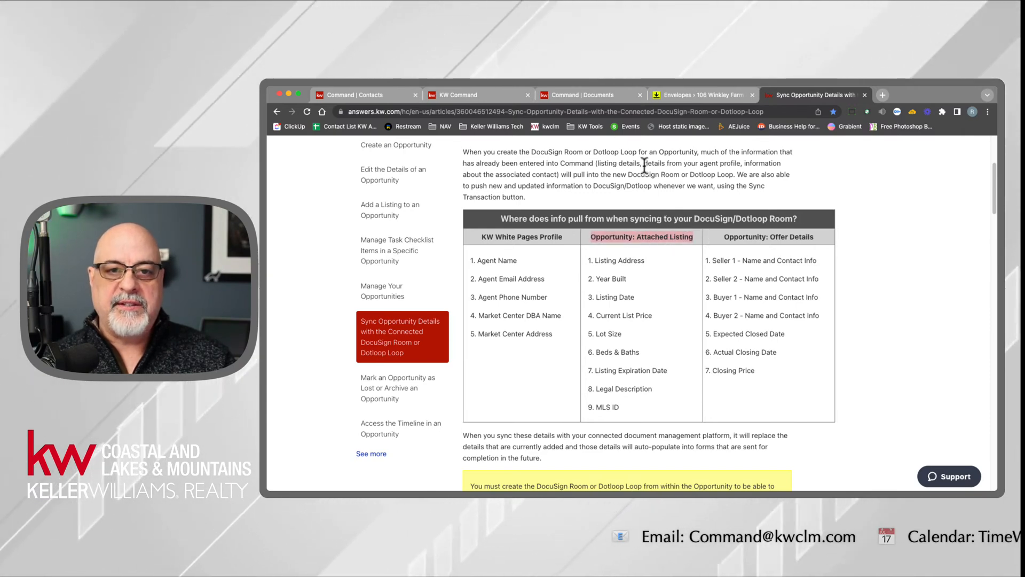
- Switch back to the Command opportunity to view its attached property card, and look at the DocuSign Rooms envelopes
{"action": "left_click", "coordinate": [588, 89]}
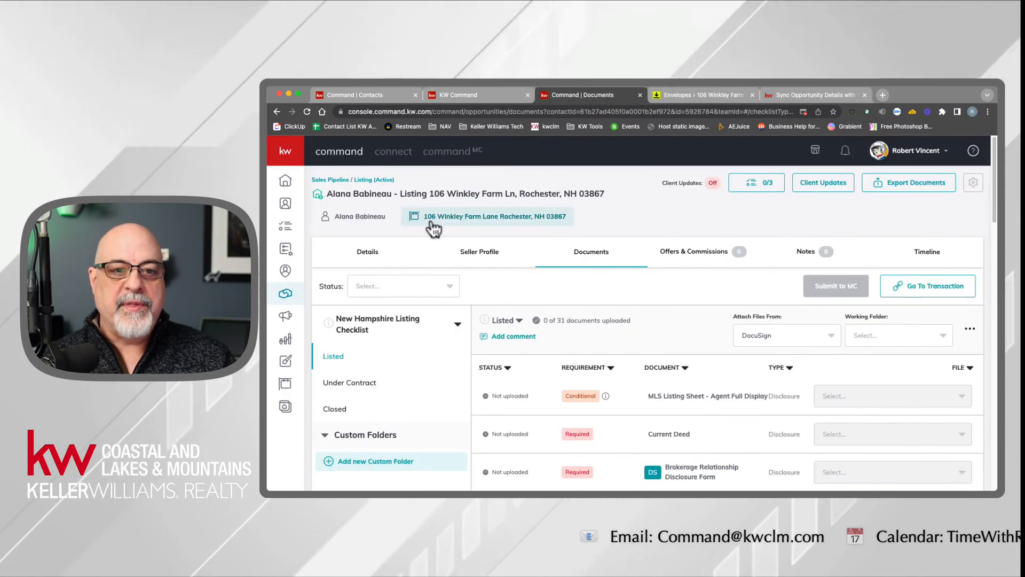
{"action": "left_click", "coordinate": [488, 218]}
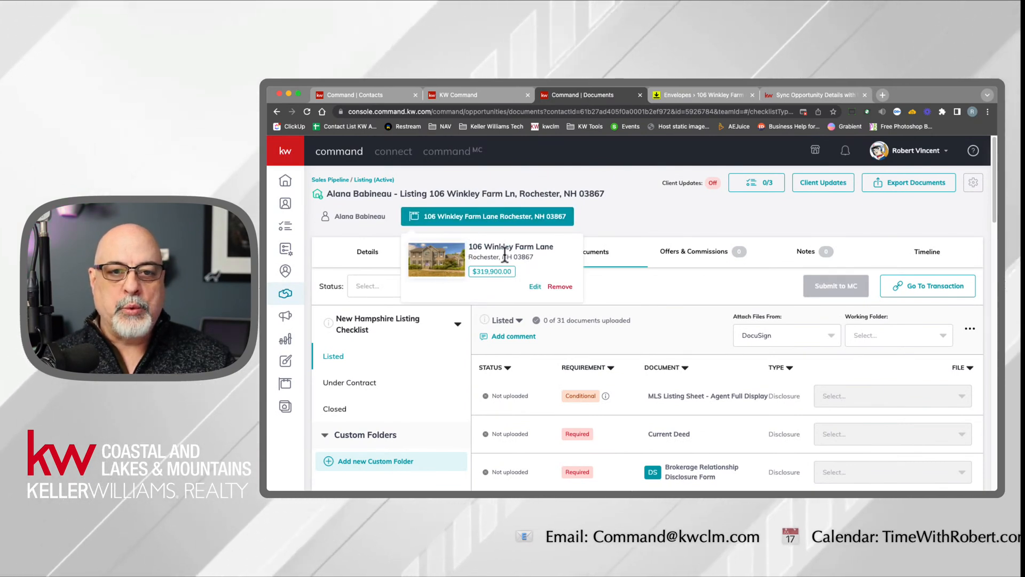
{"action": "left_click", "coordinate": [694, 95]}
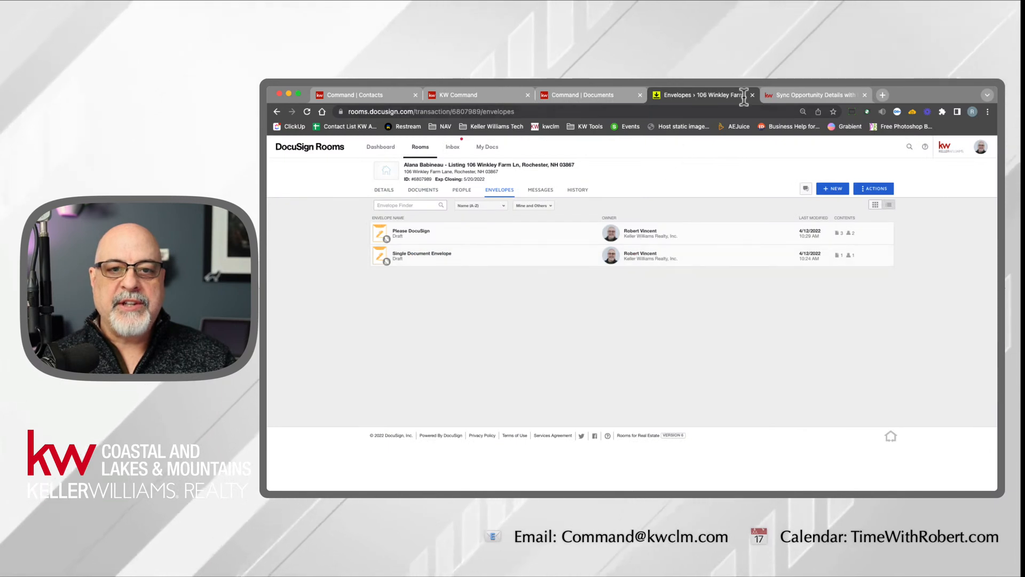
- Return to the KW Answers article and examine the fields under Opportunity: Attached Listing and Opportunity: Offer Details
{"action": "left_click", "coordinate": [796, 95]}
{"action": "left_click_drag", "start_coordinate": [604, 258], "coordinate": [622, 416]}
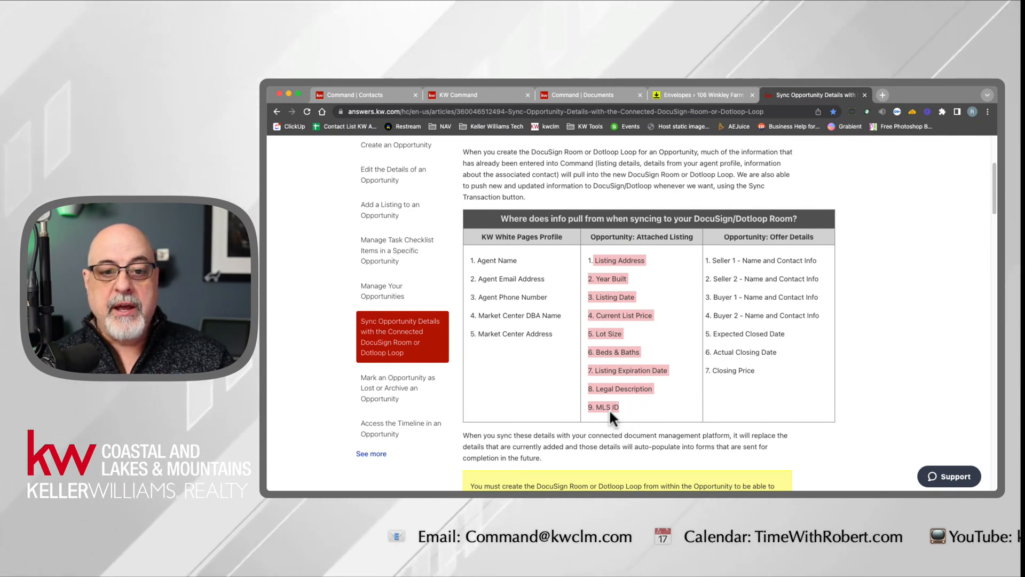
{"action": "left_click", "coordinate": [605, 407]}
{"action": "left_click_drag", "start_coordinate": [624, 408], "coordinate": [587, 256]}
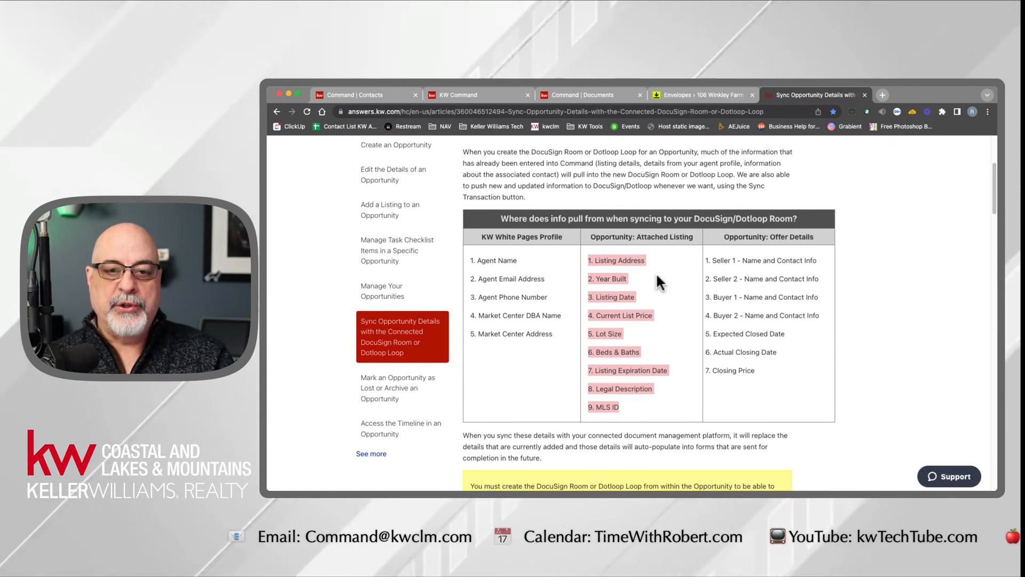
{"action": "left_click_drag", "start_coordinate": [636, 237], "coordinate": [697, 240]}
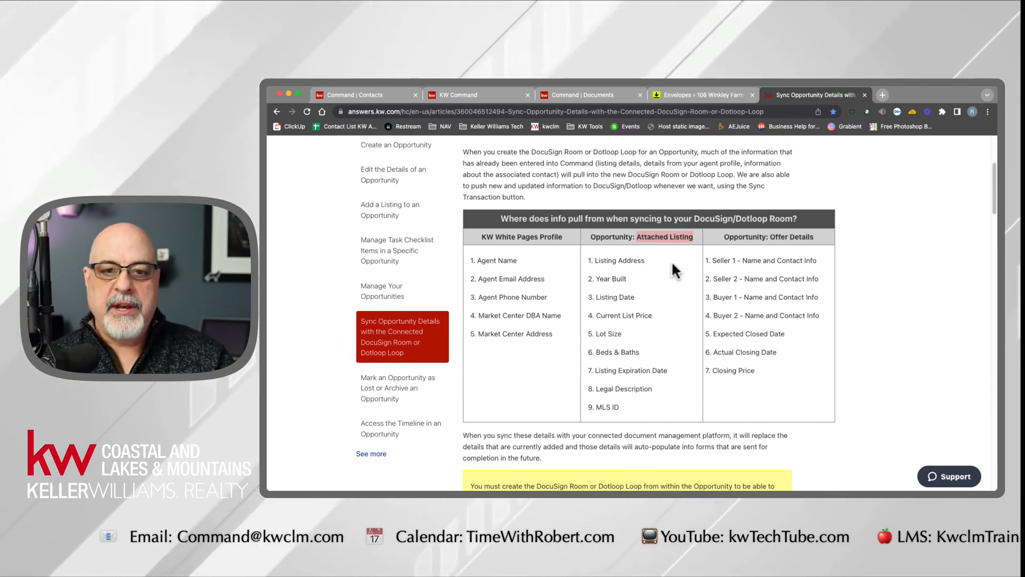
{"action": "left_click_drag", "start_coordinate": [721, 236], "coordinate": [815, 239]}
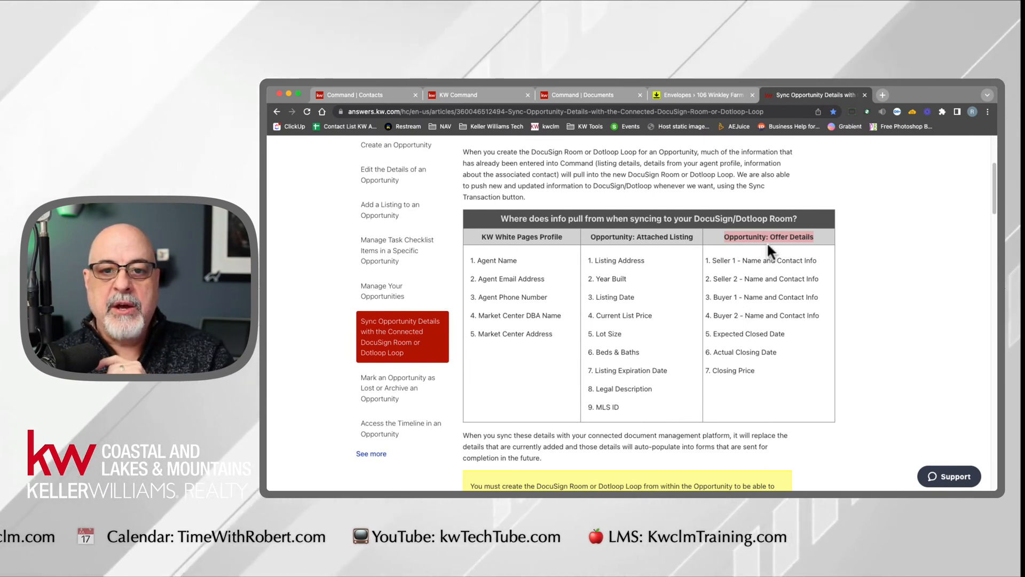
{"action": "left_click_drag", "start_coordinate": [771, 237], "coordinate": [814, 243]}
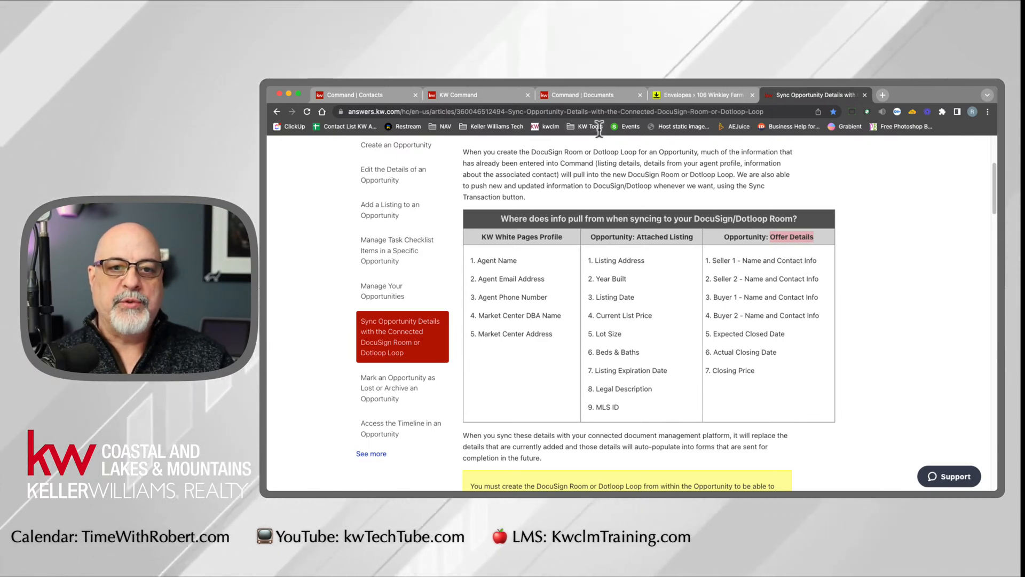
- Look at the Command opportunity's offers and commissions and its document checklist, and return to the KW Answers article
{"action": "left_click", "coordinate": [597, 97]}
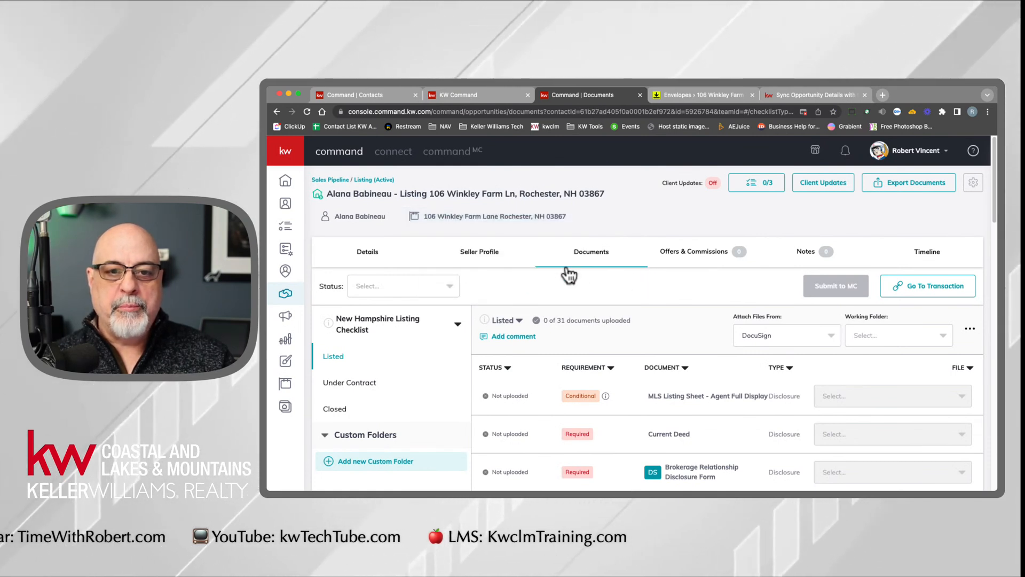
{"action": "left_click", "coordinate": [692, 259]}
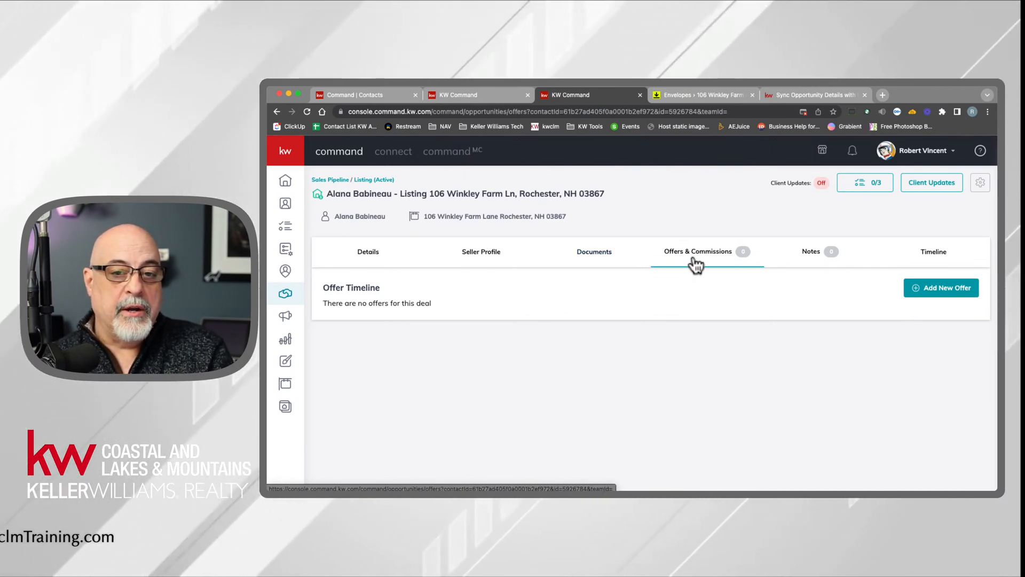
{"action": "left_click", "coordinate": [607, 261]}
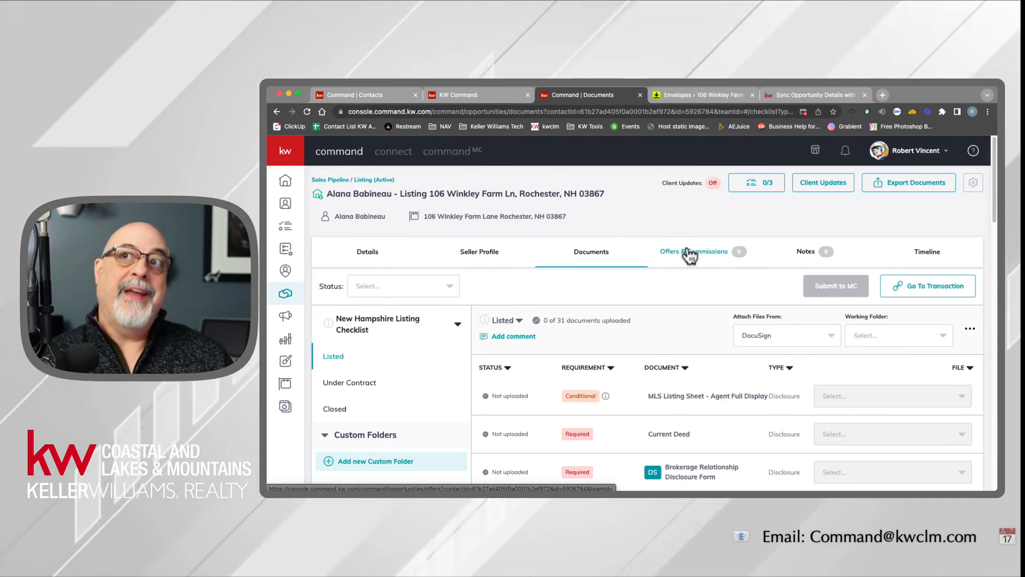
{"action": "left_click", "coordinate": [801, 98]}
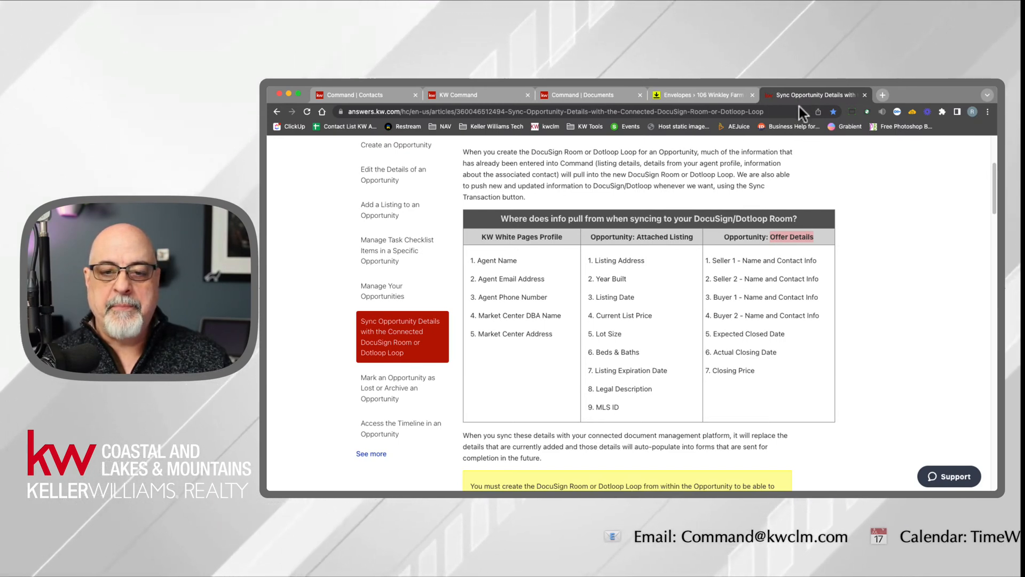
- Examine the article's fields under Opportunity: Offer Details and select the article's web address
{"action": "left_click_drag", "start_coordinate": [733, 261], "coordinate": [757, 395]}
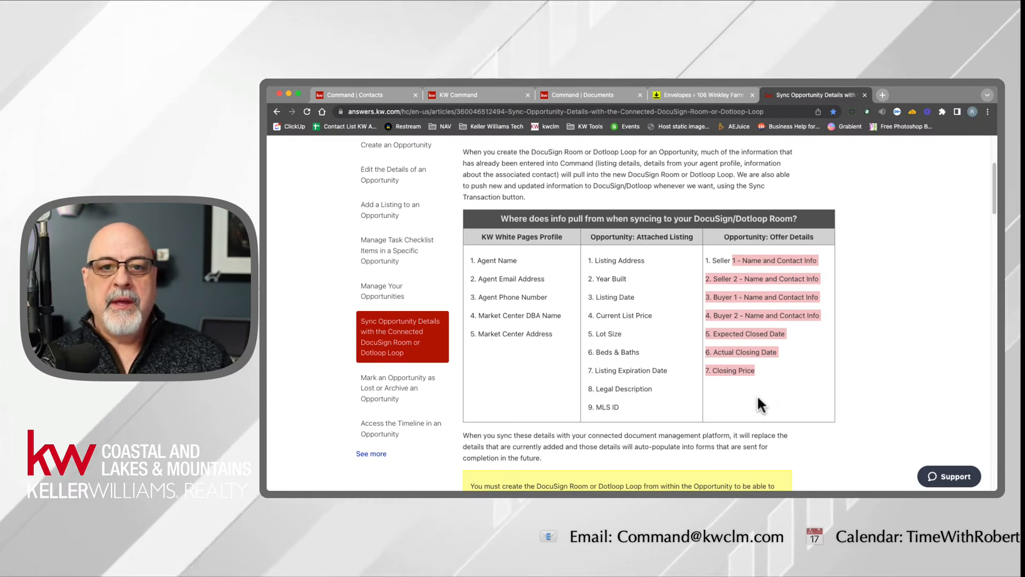
{"action": "left_click", "coordinate": [401, 112]}
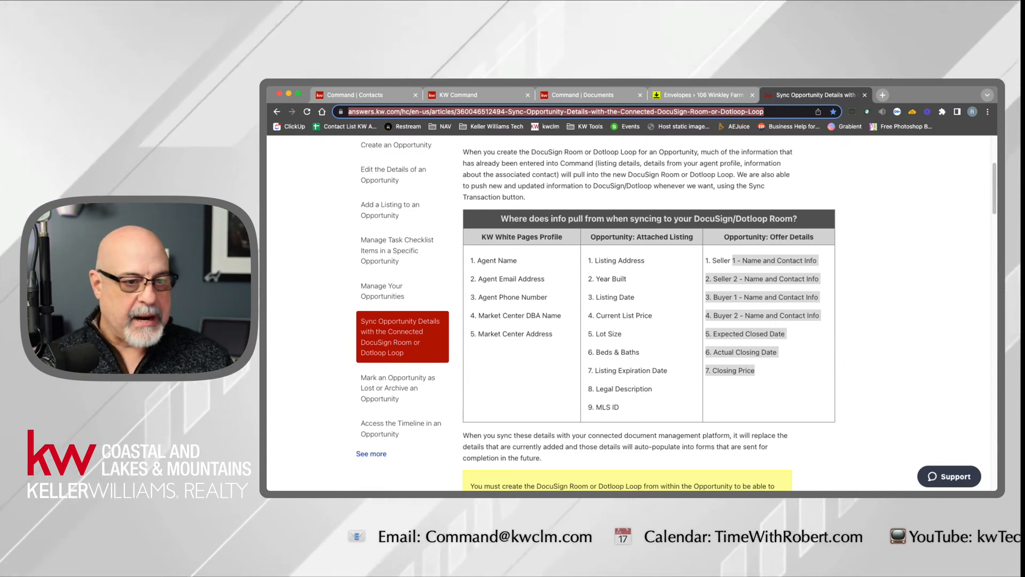
{"action": "key", "text": "super+Tab"}
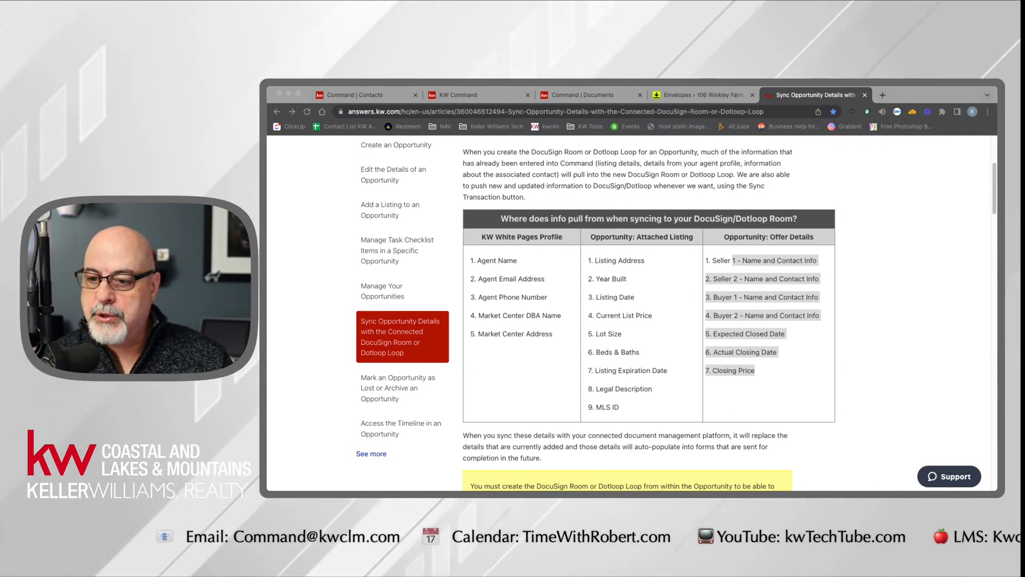
{"action": "left_click", "coordinate": [624, 197]}
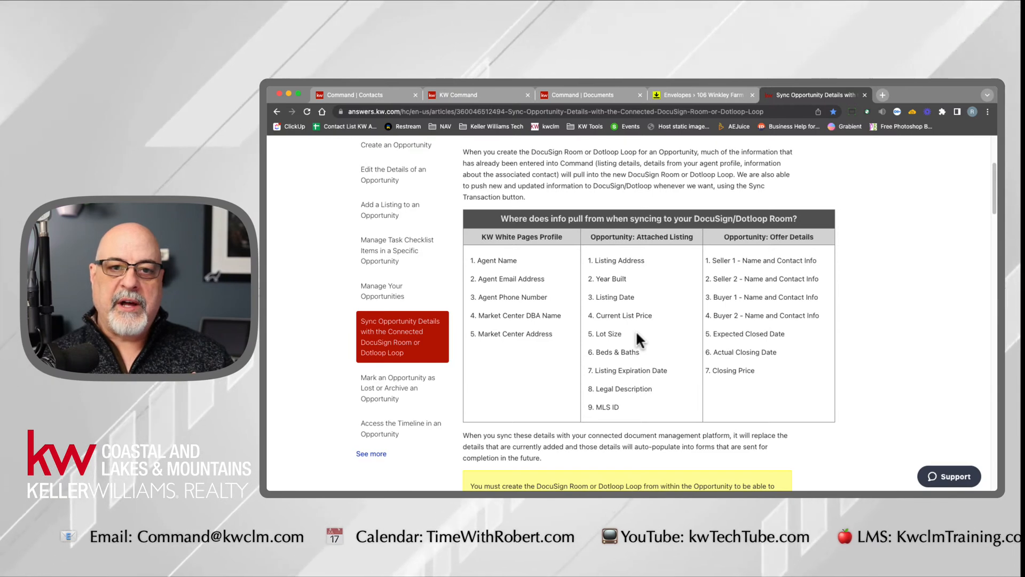
- Switch back to the Command opportunity's documents and review the Listed section of the New Hampshire Listing Checklist
{"action": "left_click", "coordinate": [585, 96]}
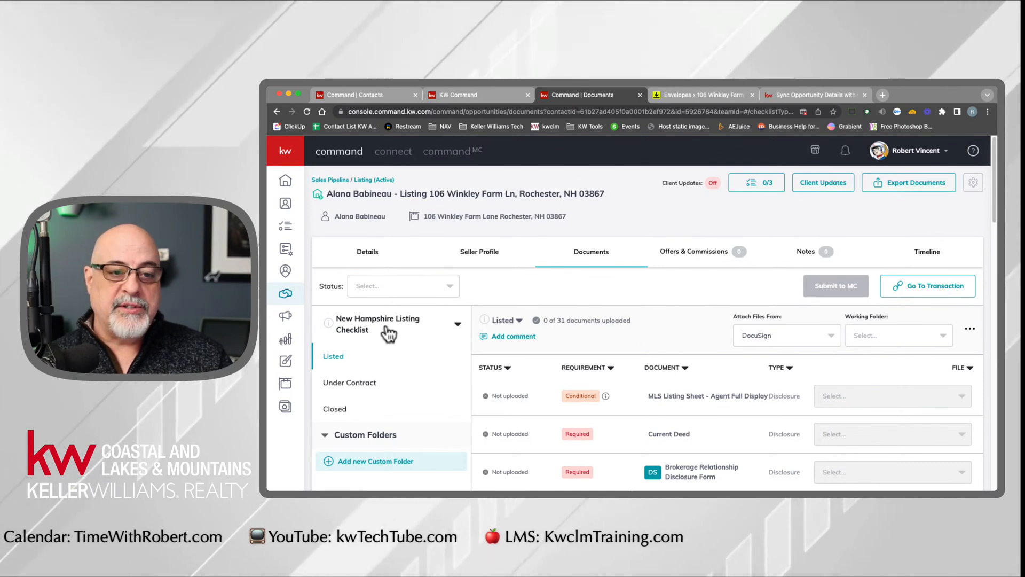
{"action": "scroll", "coordinate": [637, 405], "scroll_direction": "down", "scroll_amount": 2}
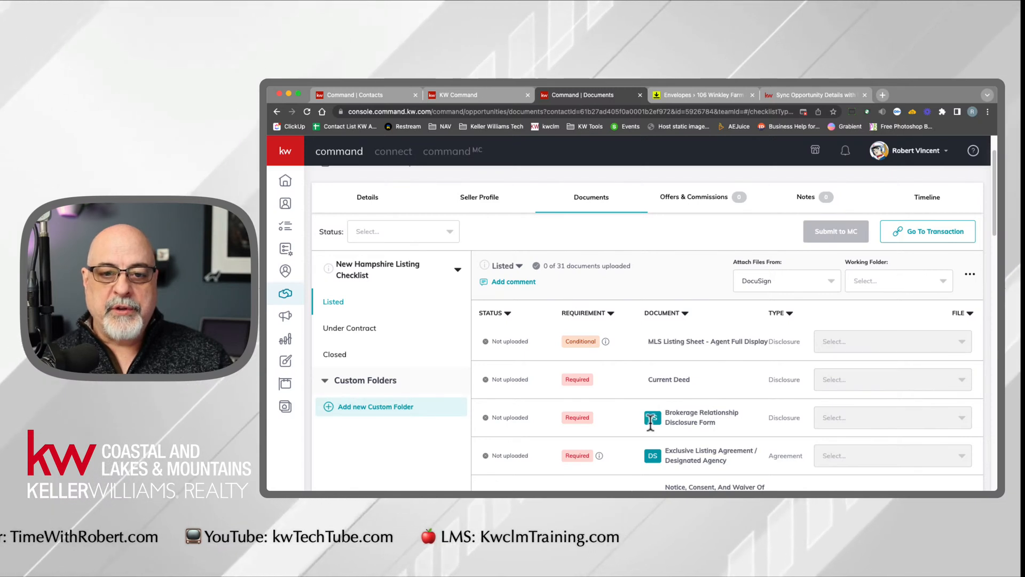
{"action": "scroll", "coordinate": [661, 416], "scroll_direction": "up", "scroll_amount": 2}
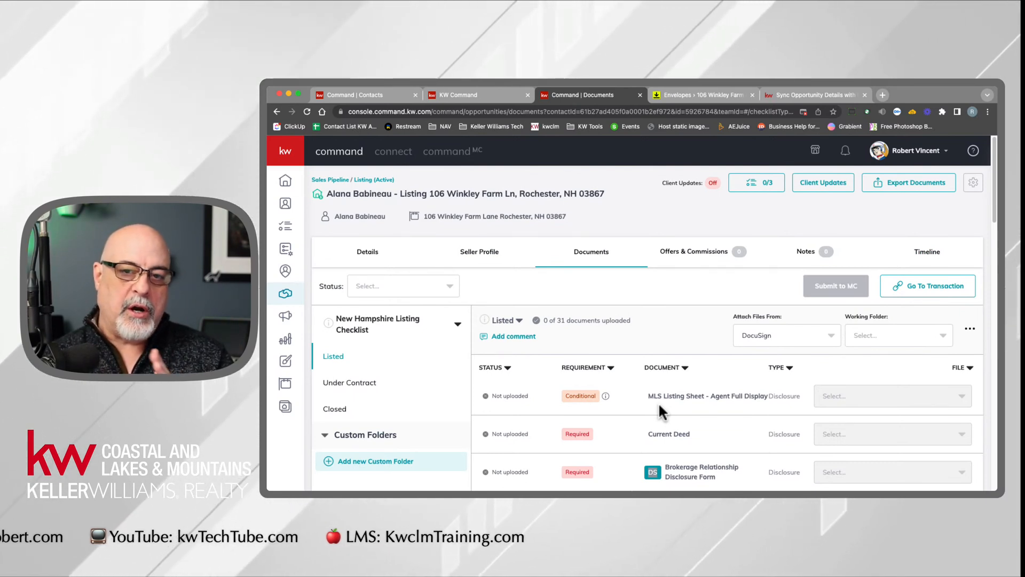
- Open the opportunity's linked transaction in DocuSign Rooms and examine the room name and property address in its header
{"action": "left_click", "coordinate": [930, 288]}
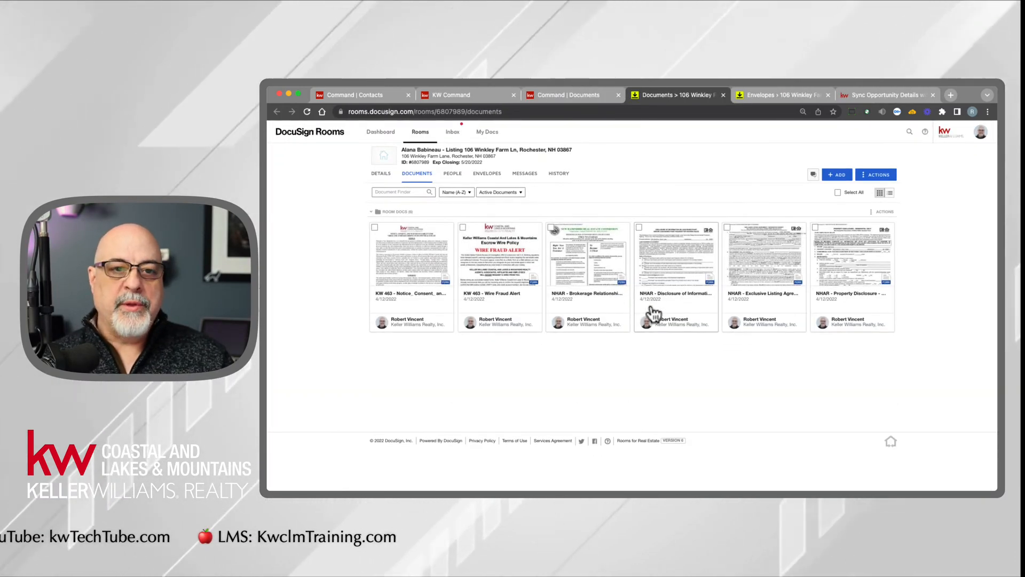
{"action": "key", "text": "super+equal"}
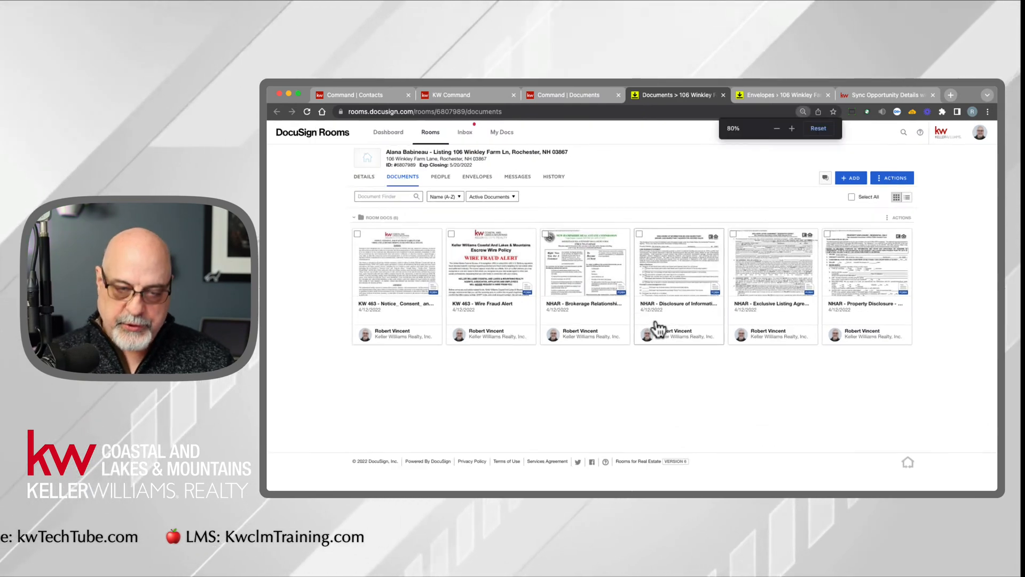
{"action": "key", "text": "super+equal"}
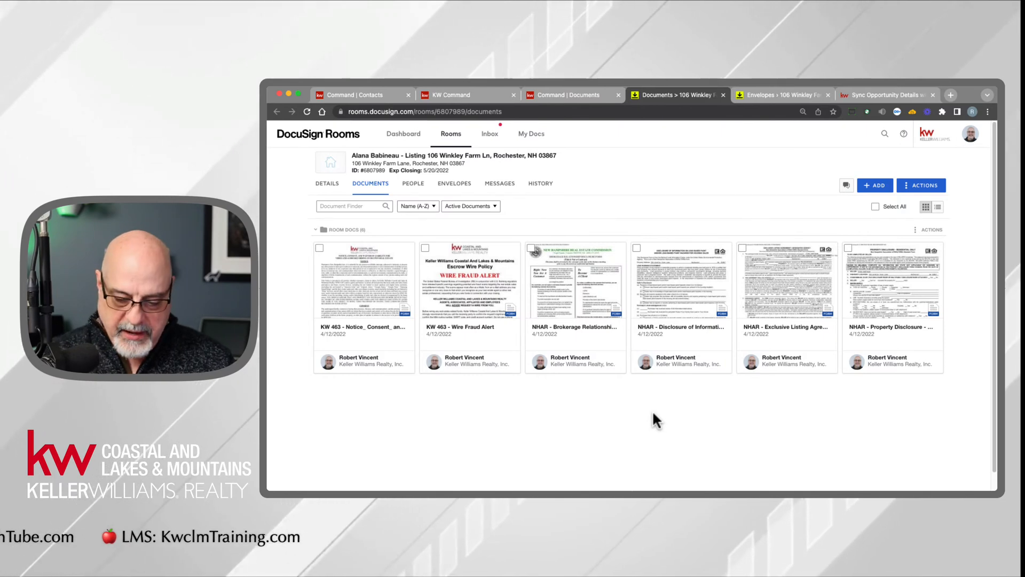
{"action": "key", "text": "super+equal"}
{"action": "key", "text": "super+equal"}
{"action": "key", "text": "super+equal"}
{"action": "key", "text": "super+equal"}
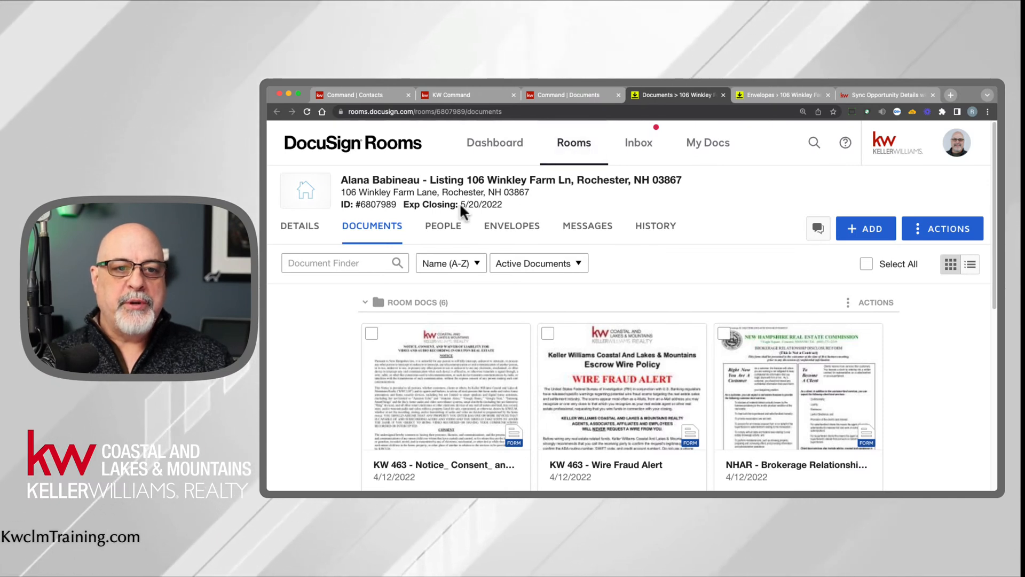
{"action": "left_click_drag", "start_coordinate": [341, 180], "coordinate": [678, 177]}
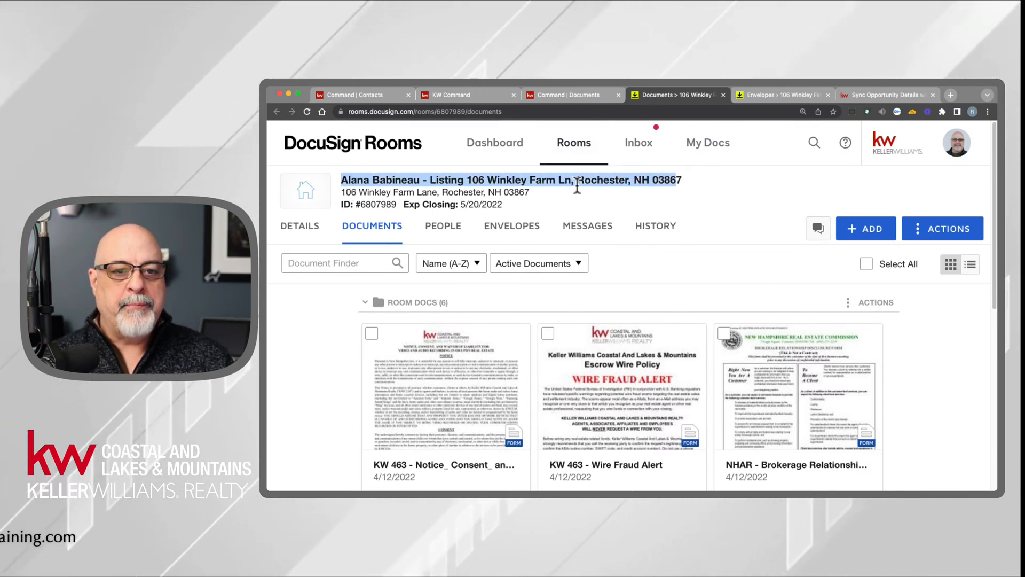
{"action": "left_click_drag", "start_coordinate": [344, 193], "coordinate": [534, 193]}
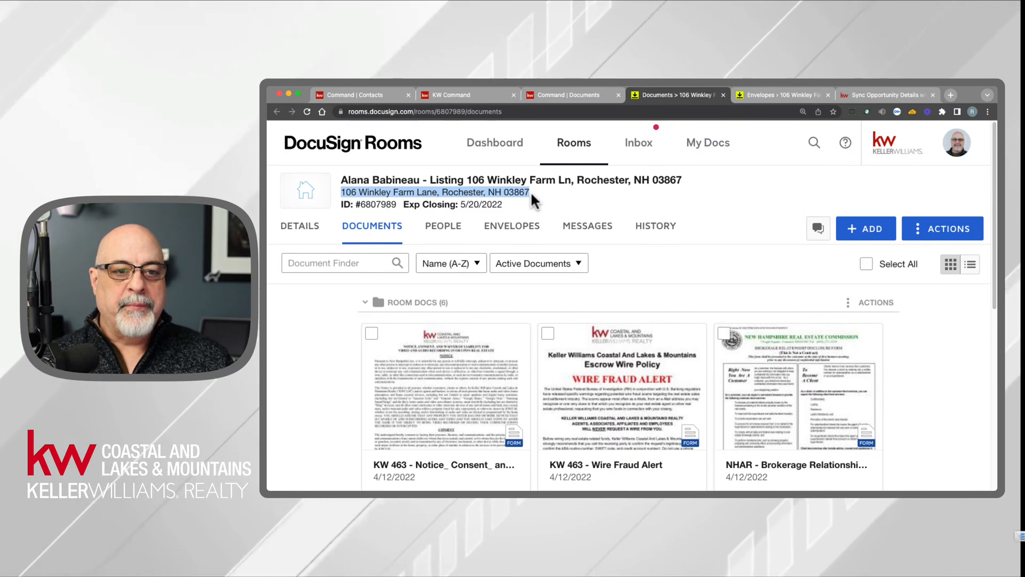
- Open the room's details and examine the name, business phone and email synced for Seller 1
{"action": "left_click", "coordinate": [294, 233]}
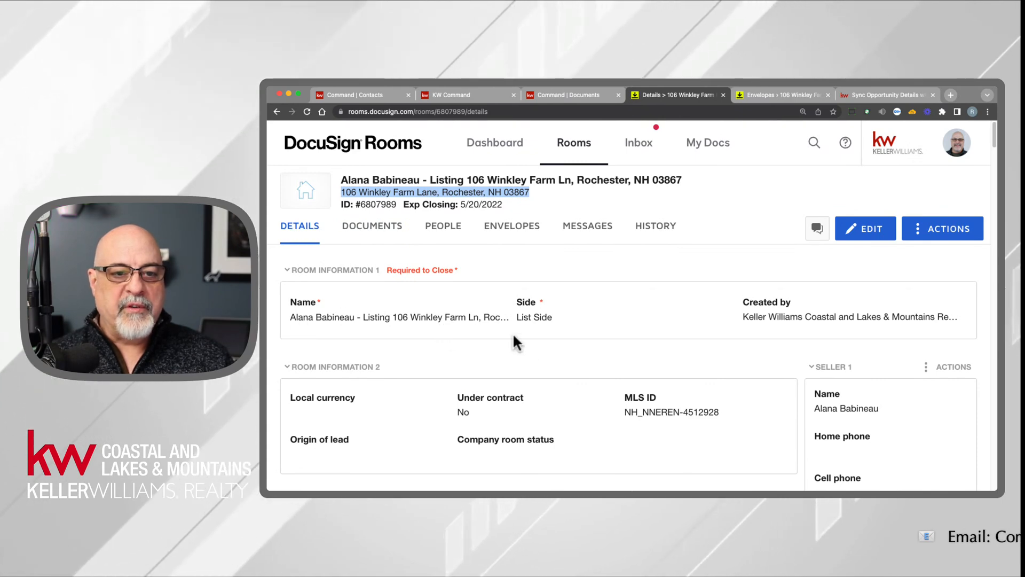
{"action": "scroll", "coordinate": [785, 327], "scroll_direction": "down", "scroll_amount": 2}
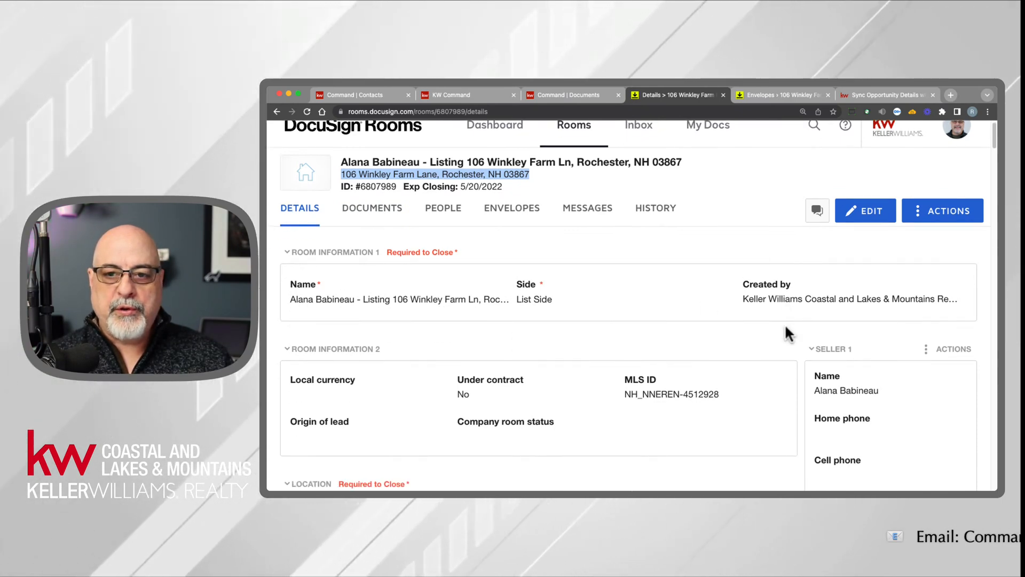
{"action": "scroll", "coordinate": [753, 338], "scroll_direction": "down", "scroll_amount": 5}
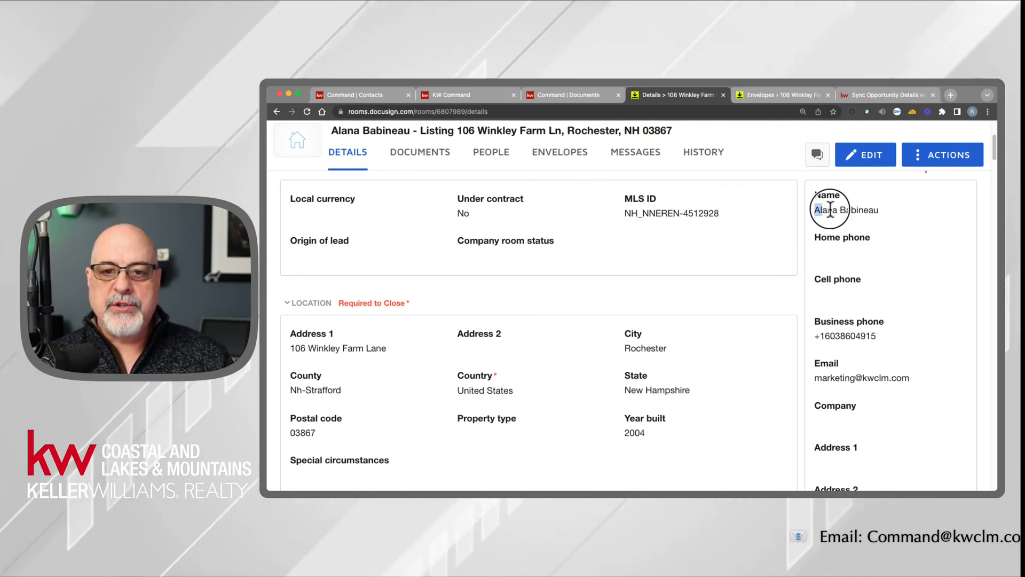
{"action": "left_click_drag", "start_coordinate": [816, 209], "coordinate": [878, 210]}
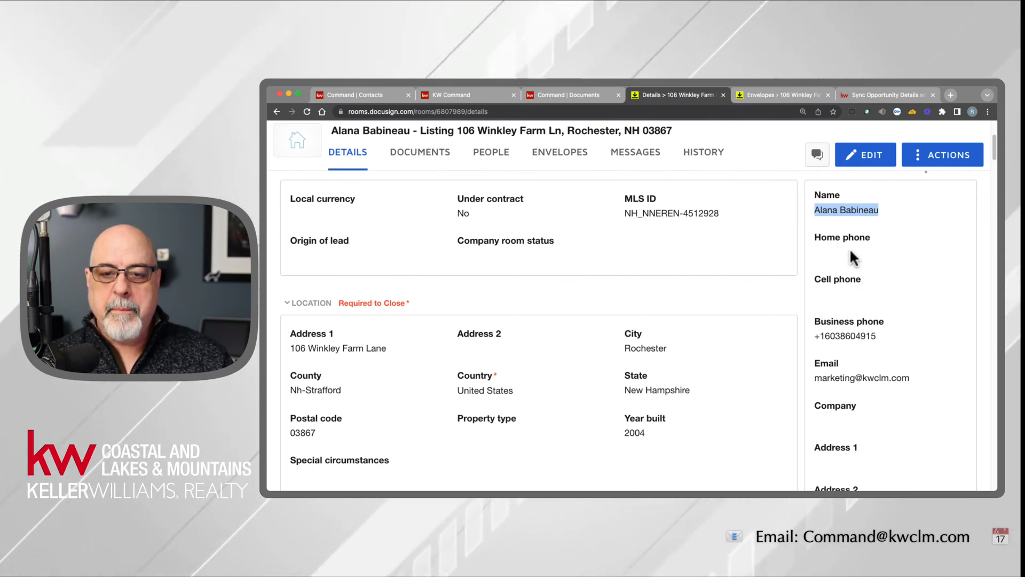
{"action": "scroll", "coordinate": [854, 286], "scroll_direction": "down", "scroll_amount": 1}
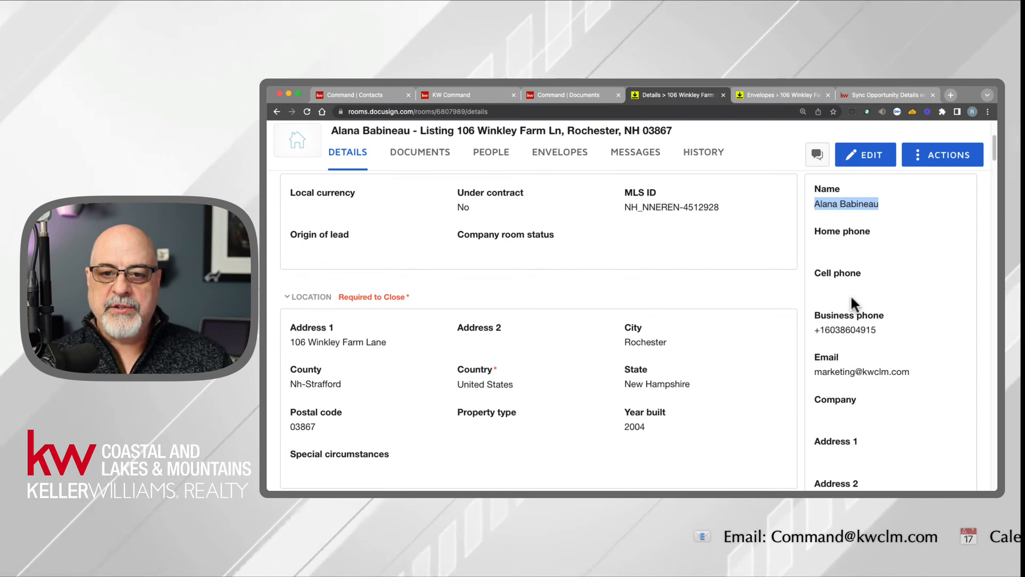
{"action": "left_click_drag", "start_coordinate": [820, 330], "coordinate": [883, 328]}
{"action": "left_click_drag", "start_coordinate": [815, 372], "coordinate": [918, 377]}
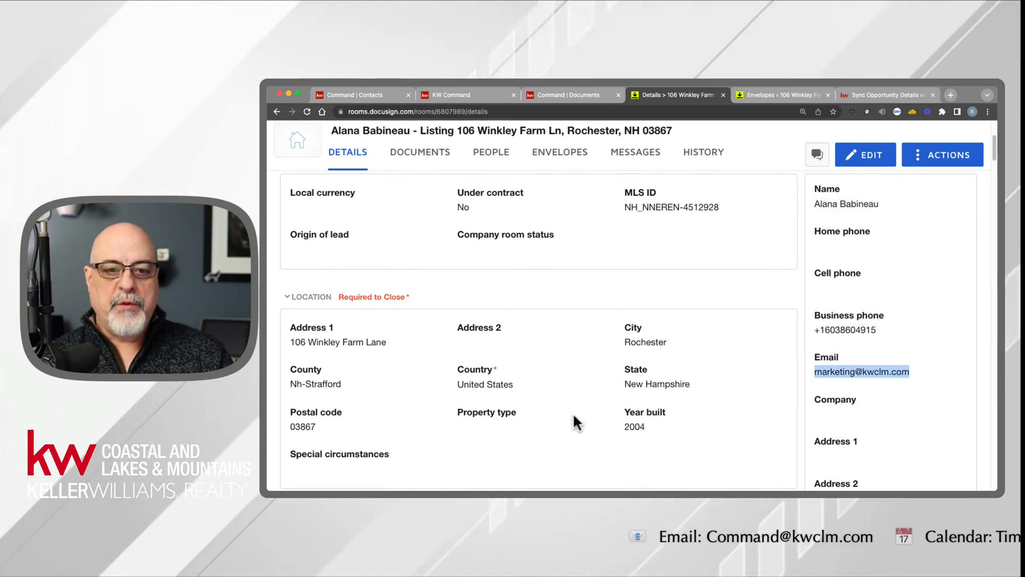
- Examine the synced property location, listing details, offer details and high bid confirmation in the room's details
{"action": "left_click_drag", "start_coordinate": [342, 347], "coordinate": [618, 445]}
{"action": "scroll", "coordinate": [618, 446], "scroll_direction": "down", "scroll_amount": 4}
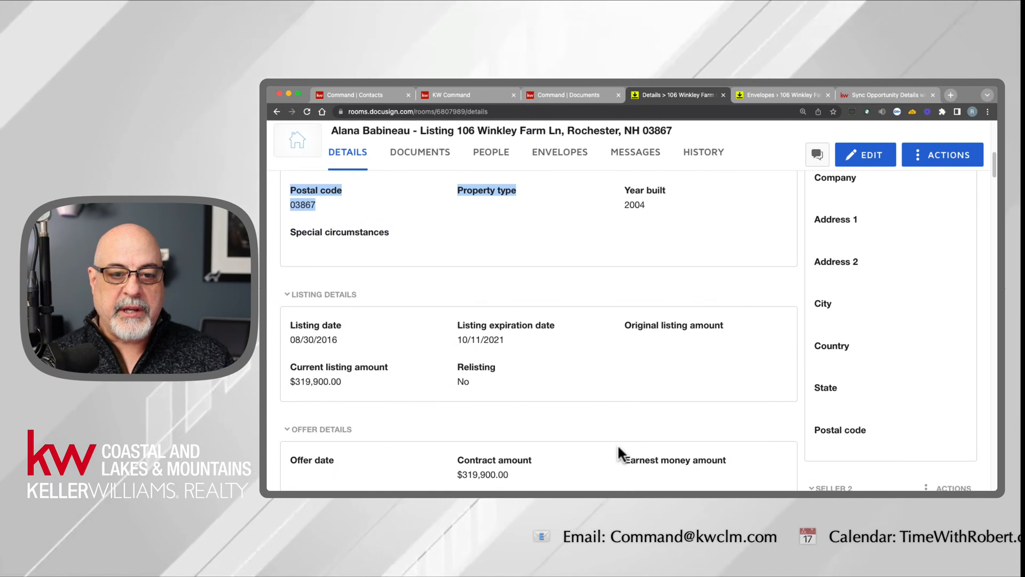
{"action": "scroll", "coordinate": [618, 450], "scroll_direction": "down", "scroll_amount": 3}
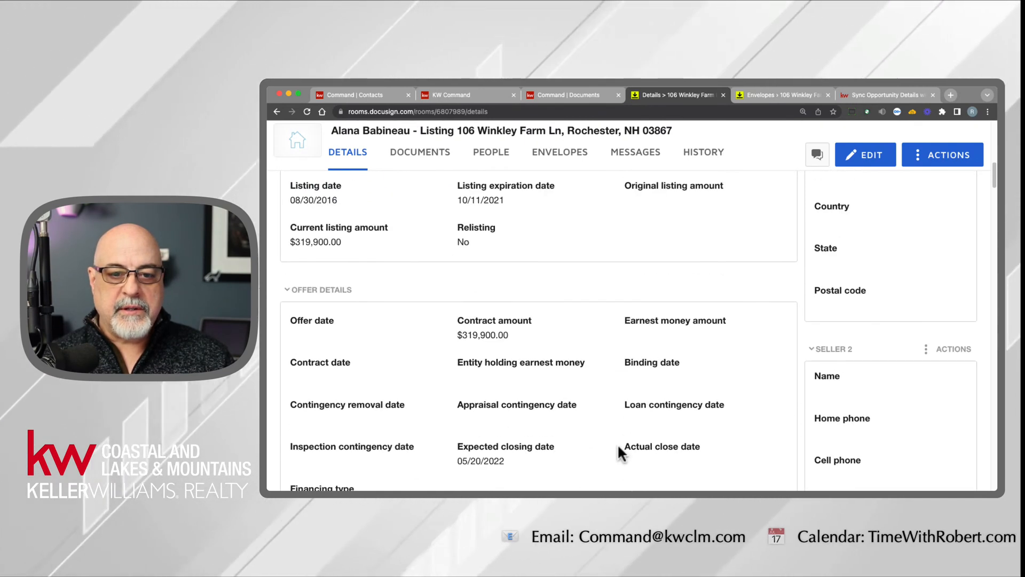
{"action": "scroll", "coordinate": [619, 449], "scroll_direction": "down", "scroll_amount": 1}
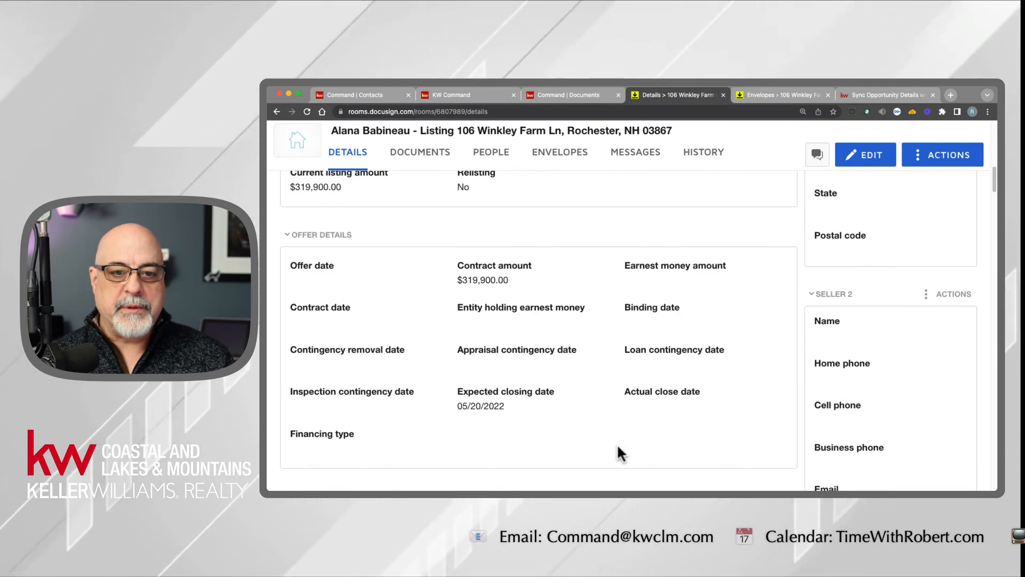
{"action": "scroll", "coordinate": [617, 447], "scroll_direction": "down", "scroll_amount": 3}
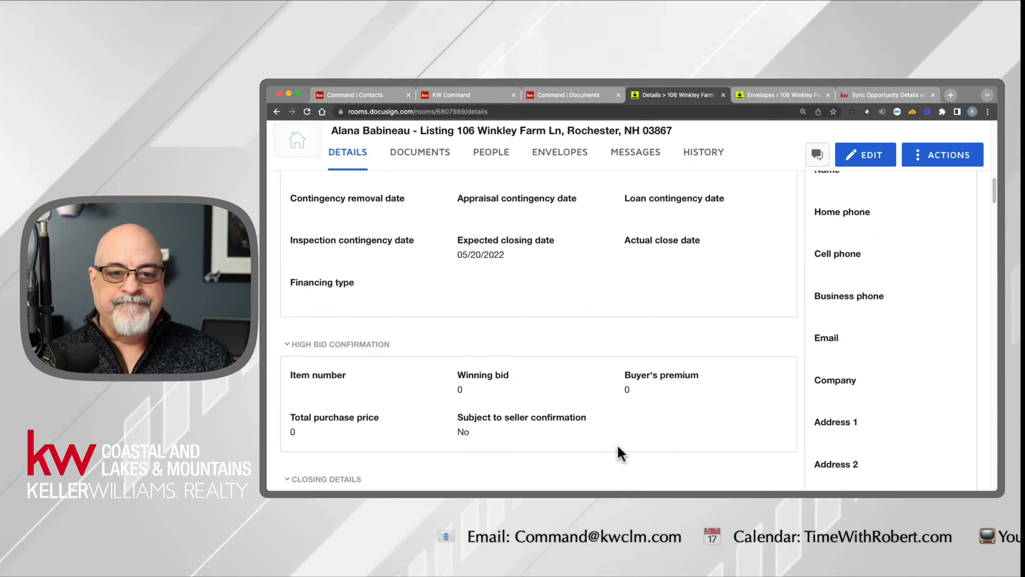
{"action": "scroll", "coordinate": [616, 441], "scroll_direction": "up", "scroll_amount": 10}
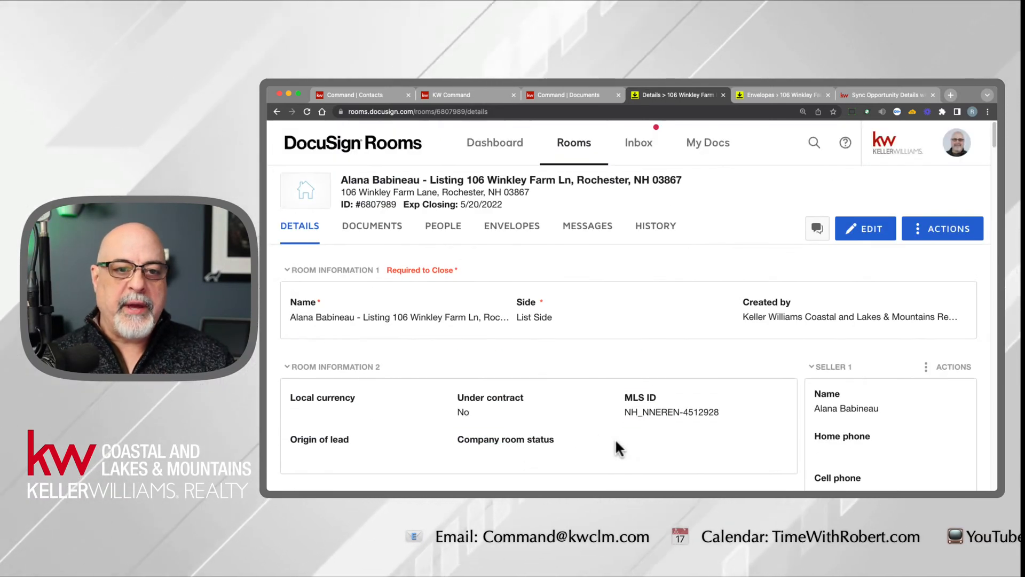
- Return to the room's documents and show them in list view
{"action": "left_click", "coordinate": [364, 232]}
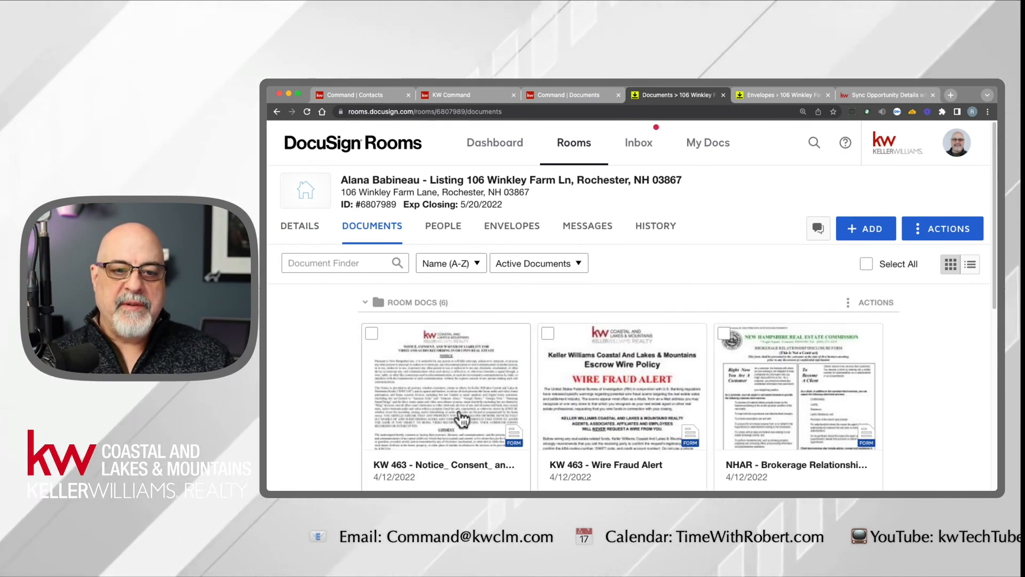
{"action": "left_click", "coordinate": [968, 267]}
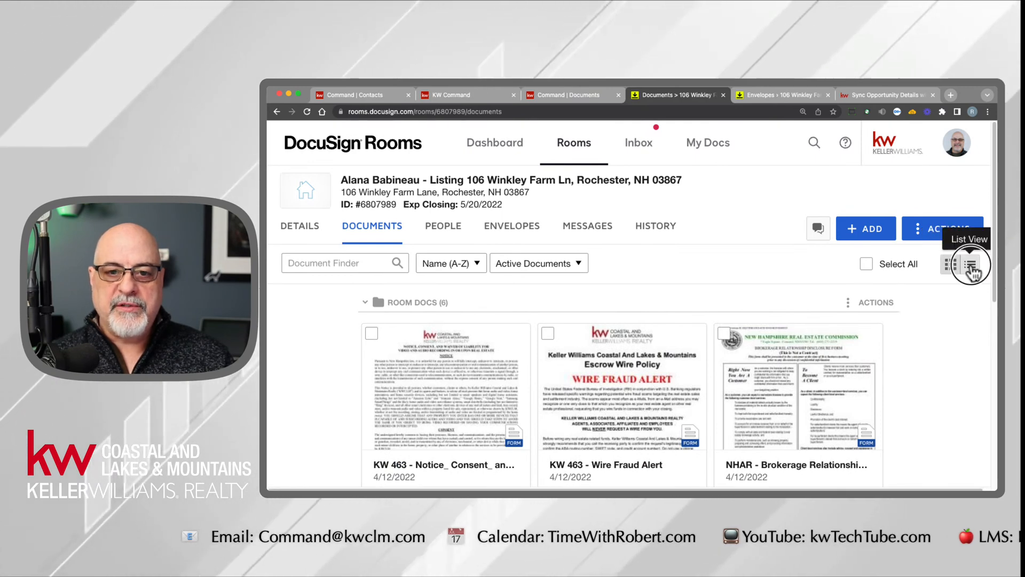
{"action": "left_click", "coordinate": [970, 266]}
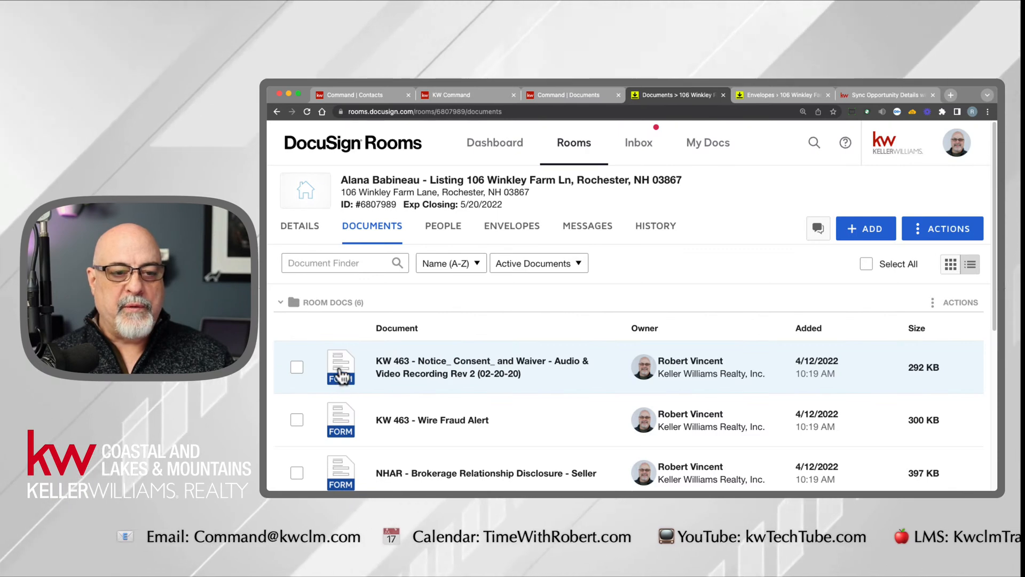
{"action": "scroll", "coordinate": [551, 378], "scroll_direction": "down", "scroll_amount": 3}
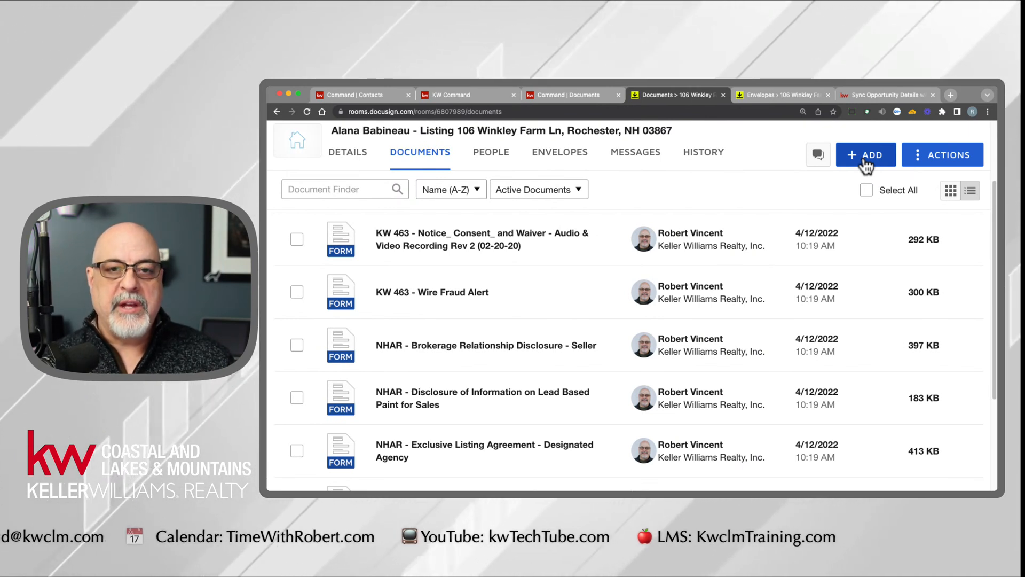
- Browse the DocuSign Forms available to add, including the NHAR New Hampshire library, and leave the form selection without adding any
{"action": "left_click", "coordinate": [866, 166]}
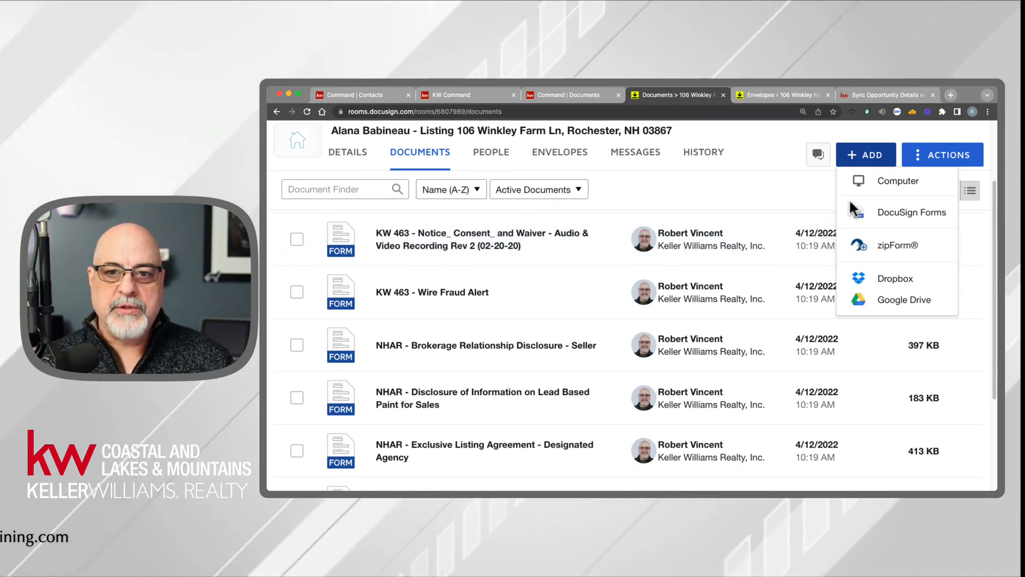
{"action": "left_click", "coordinate": [894, 215]}
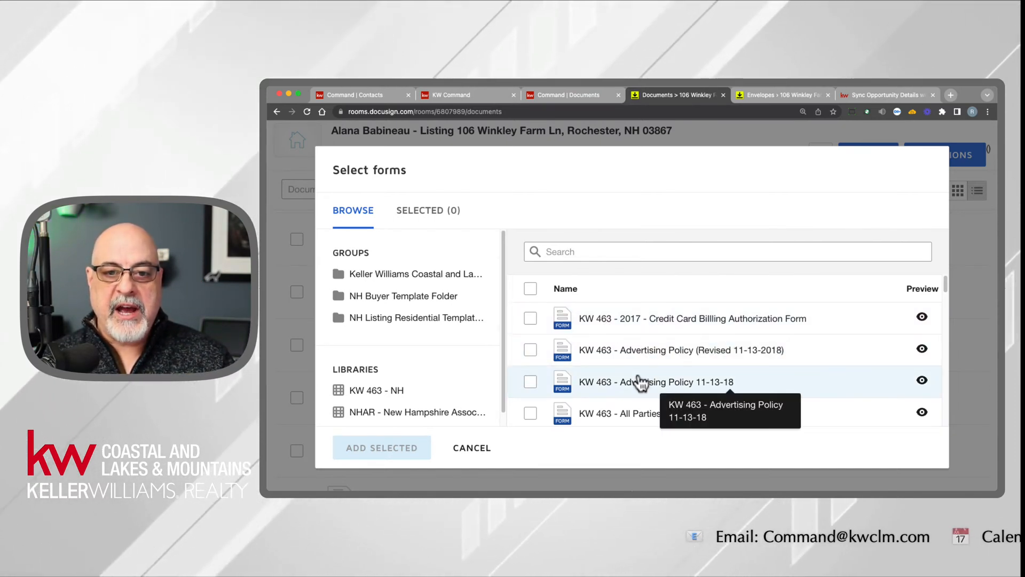
{"action": "scroll", "coordinate": [628, 416], "scroll_direction": "down", "scroll_amount": 2}
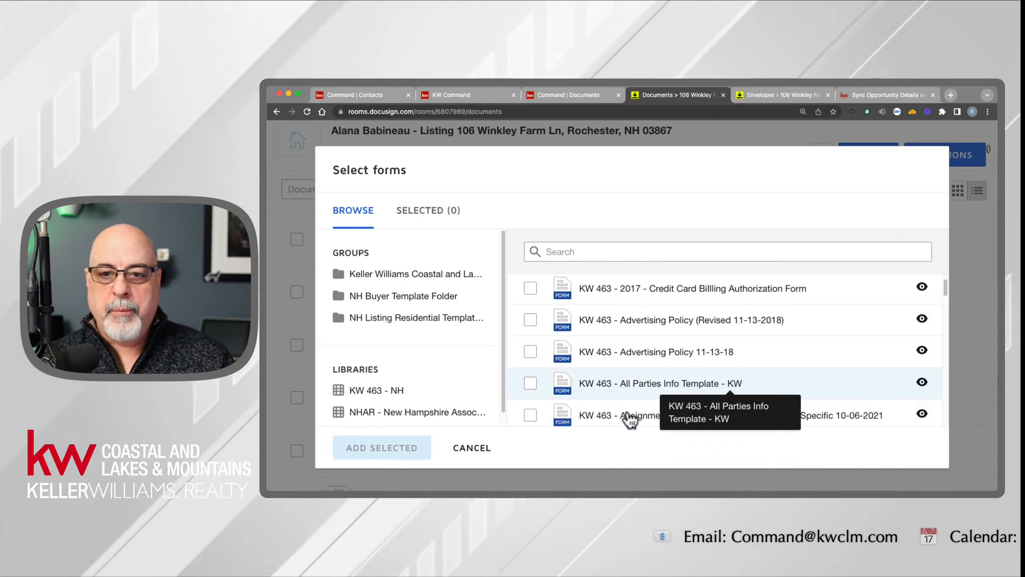
{"action": "scroll", "coordinate": [630, 419], "scroll_direction": "down", "scroll_amount": 5}
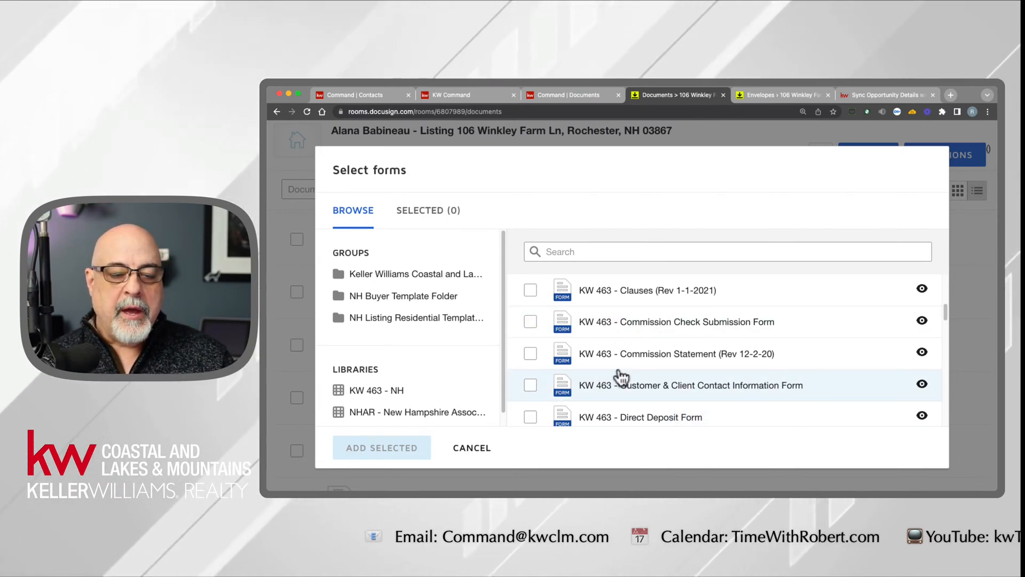
{"action": "left_click", "coordinate": [360, 421]}
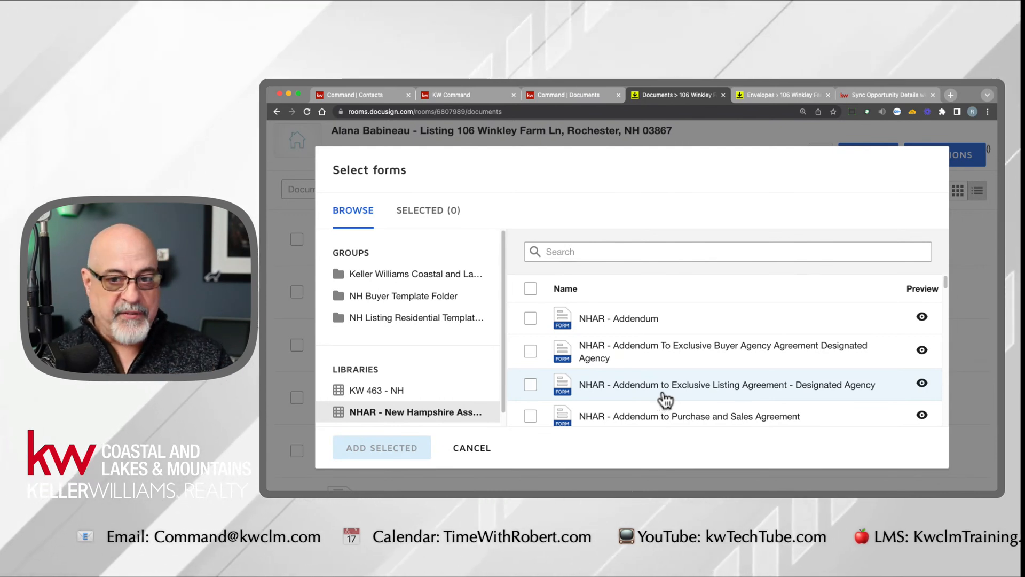
{"action": "scroll", "coordinate": [664, 398], "scroll_direction": "down", "scroll_amount": 2}
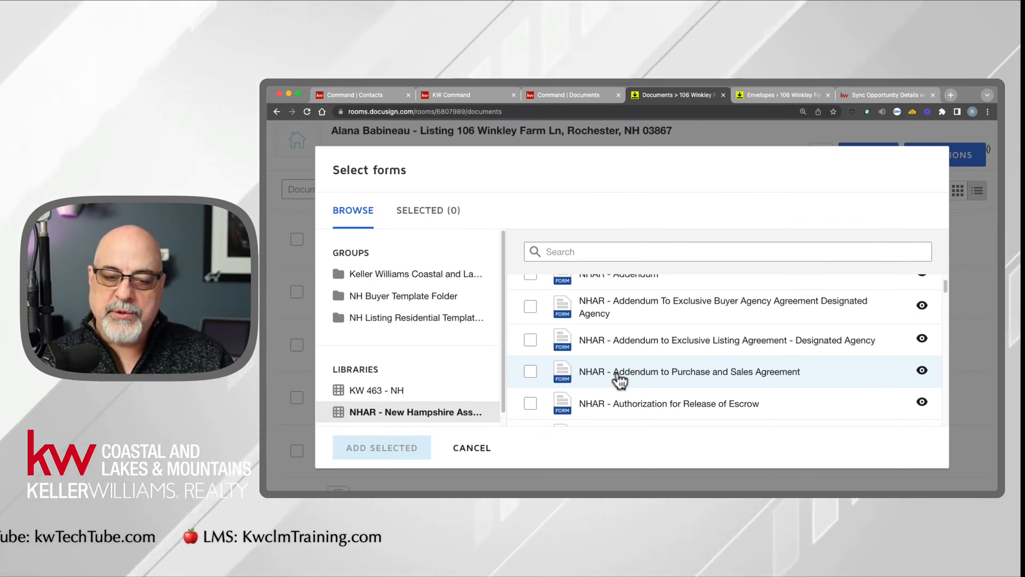
{"action": "left_click", "coordinate": [478, 450]}
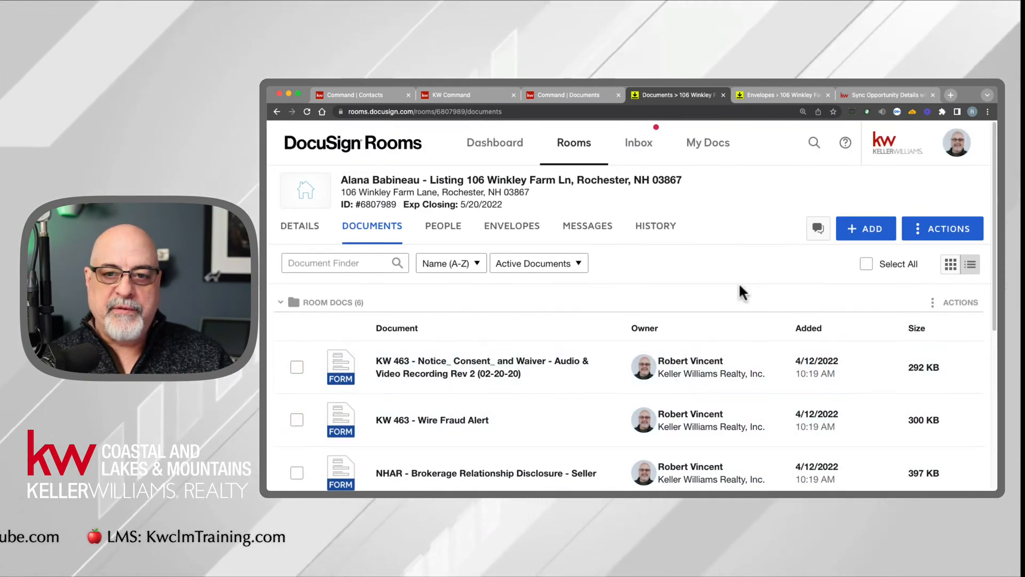
{"action": "left_click", "coordinate": [864, 234]}
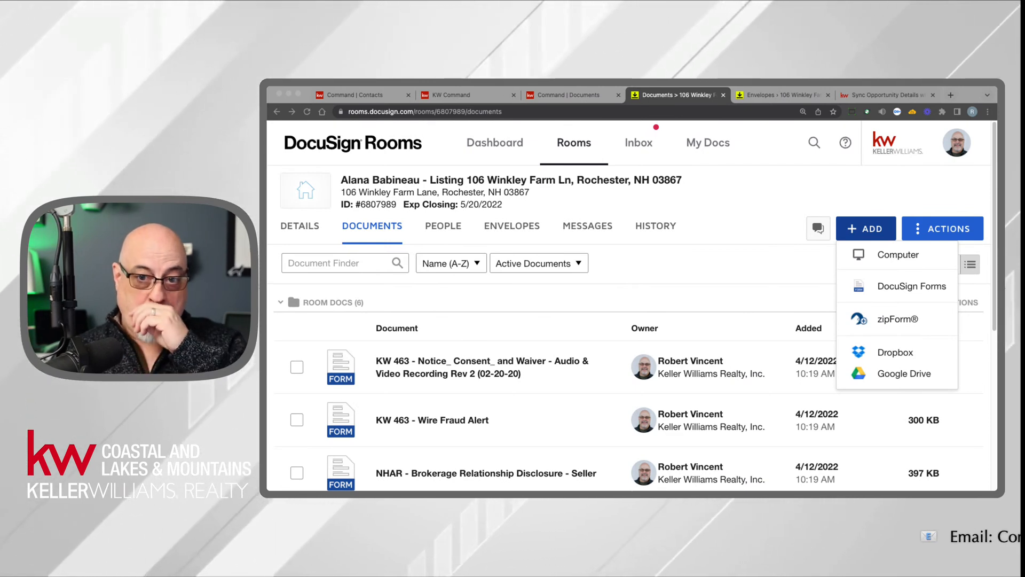
{"action": "left_click", "coordinate": [681, 268]}
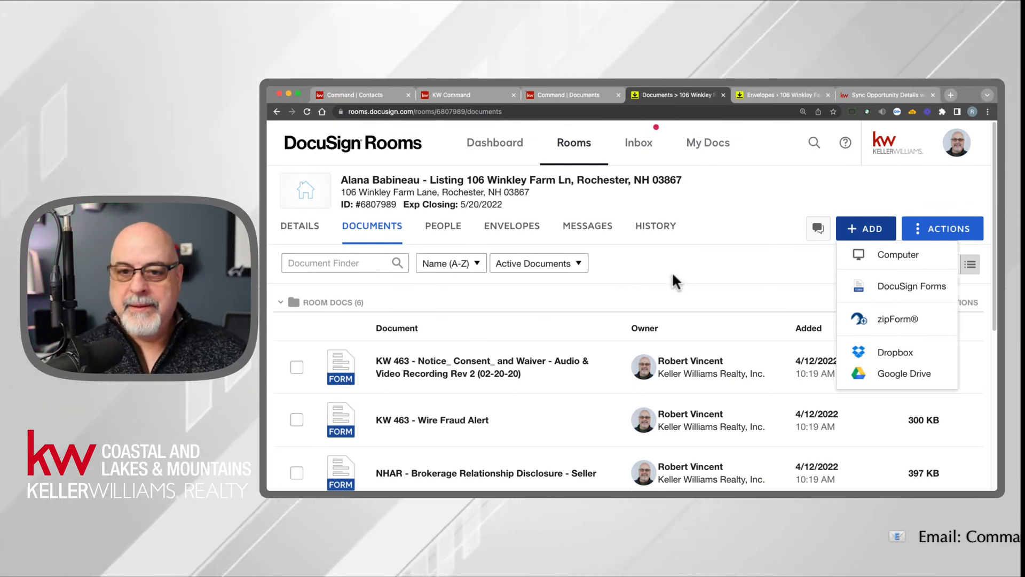
{"action": "left_click", "coordinate": [766, 206]}
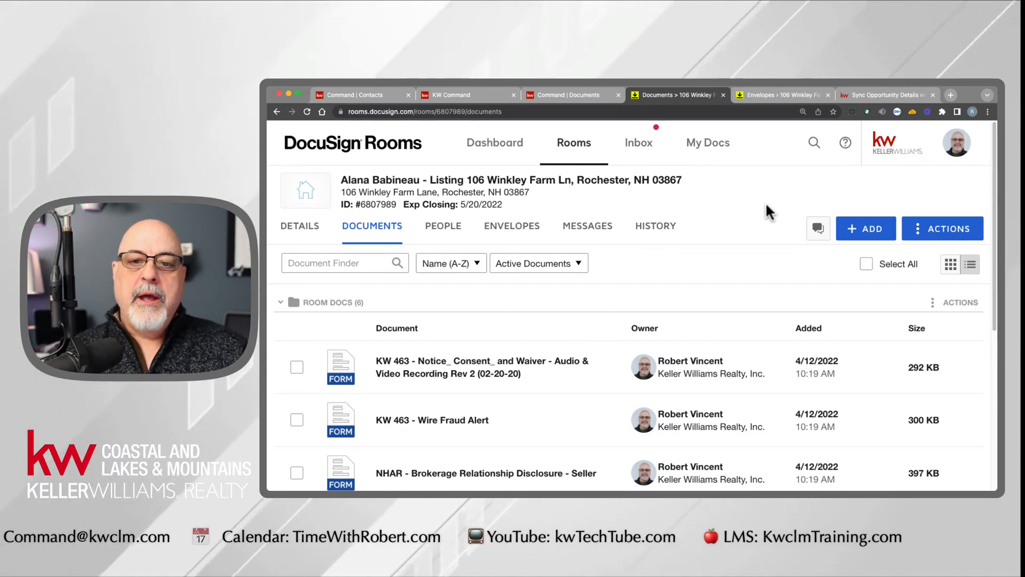
{"action": "left_click", "coordinate": [870, 231]}
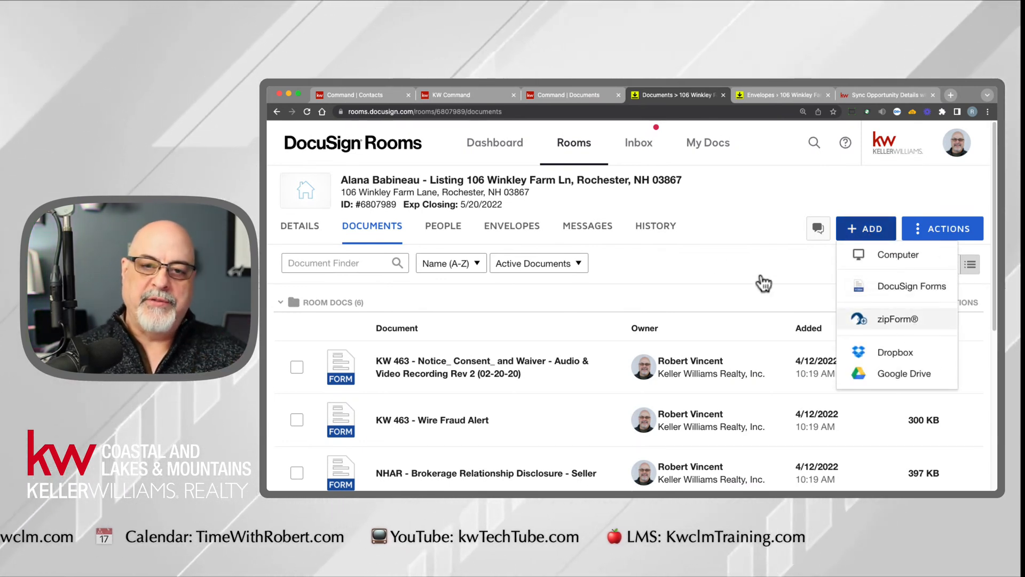
{"action": "left_click", "coordinate": [719, 233]}
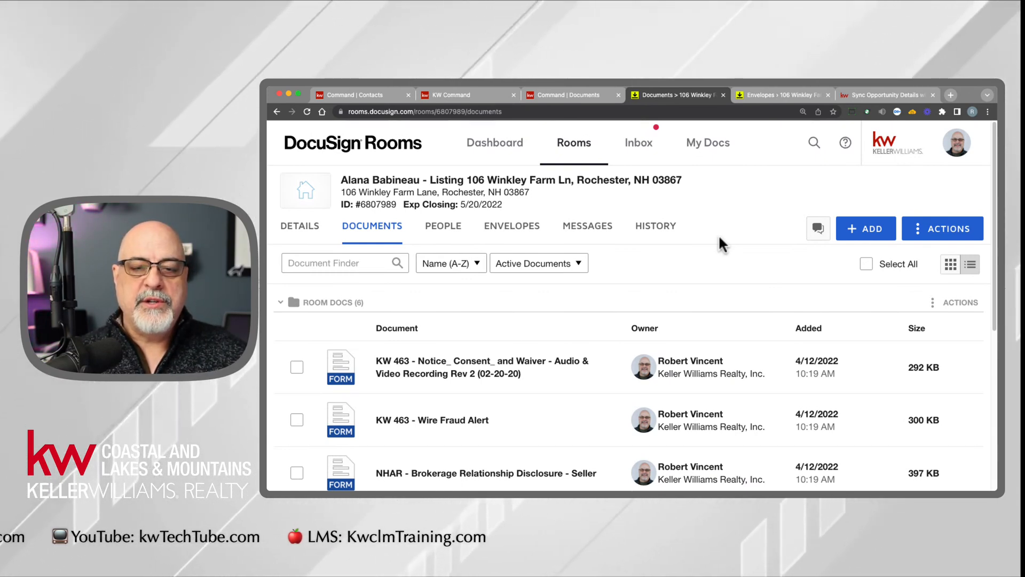
- Try to link the zipForm account to the room with the prefilled username and password, then cancel the linking
{"action": "left_click", "coordinate": [868, 233]}
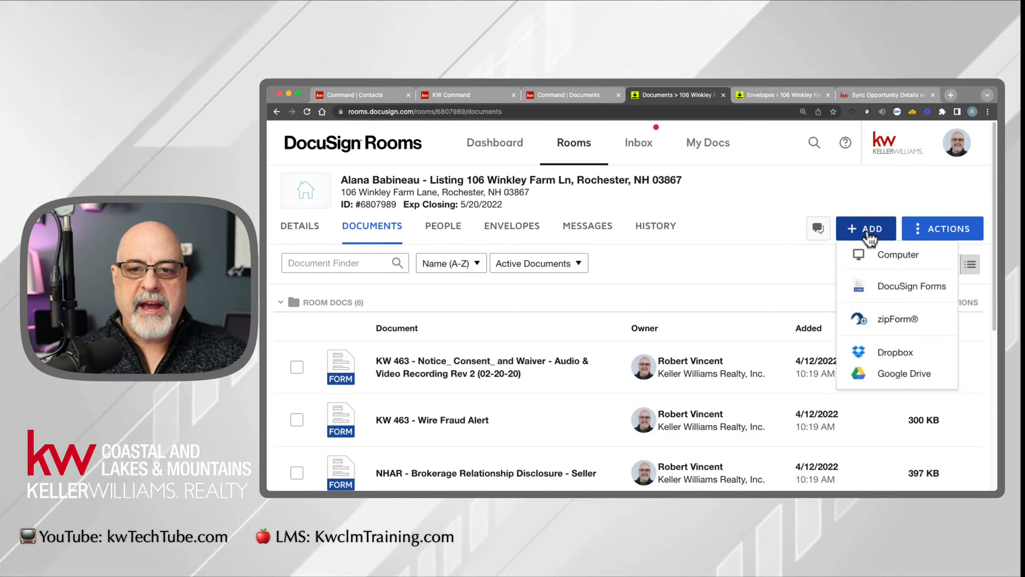
{"action": "left_click", "coordinate": [899, 320]}
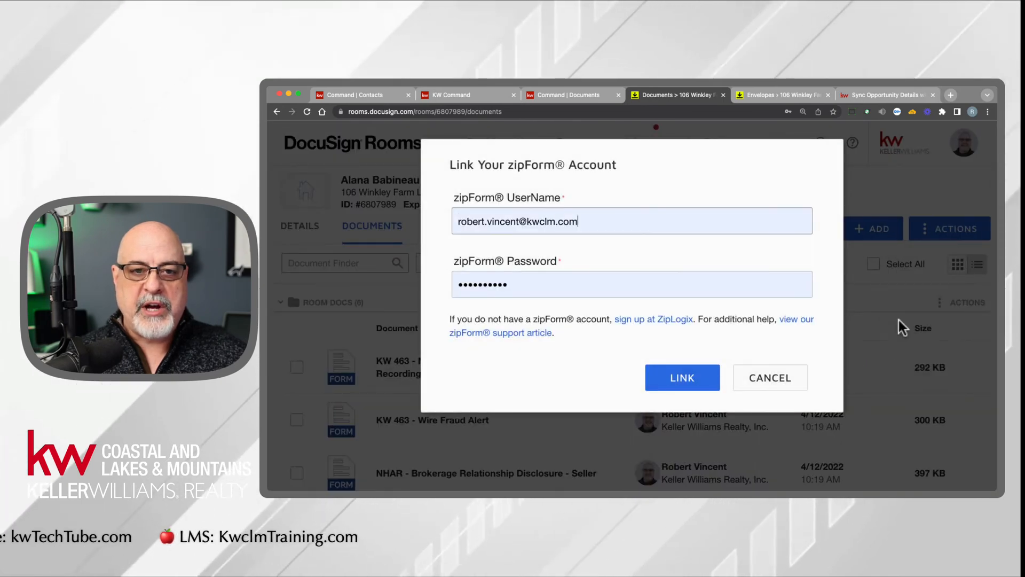
{"action": "left_click_drag", "start_coordinate": [456, 198], "coordinate": [572, 200]}
{"action": "left_click_drag", "start_coordinate": [446, 258], "coordinate": [572, 262]}
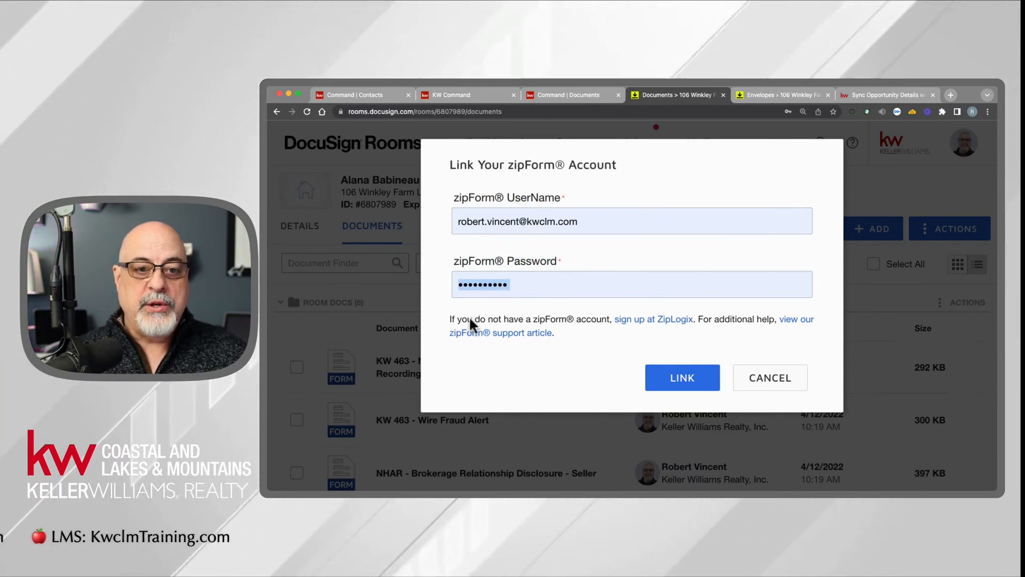
{"action": "left_click_drag", "start_coordinate": [448, 319], "coordinate": [607, 334]}
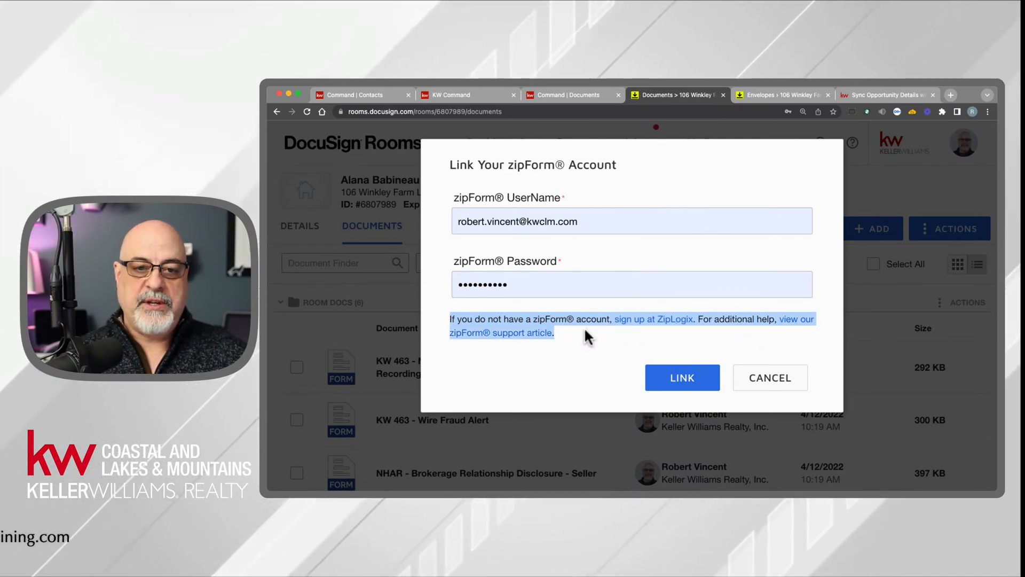
{"action": "left_click", "coordinate": [586, 330]}
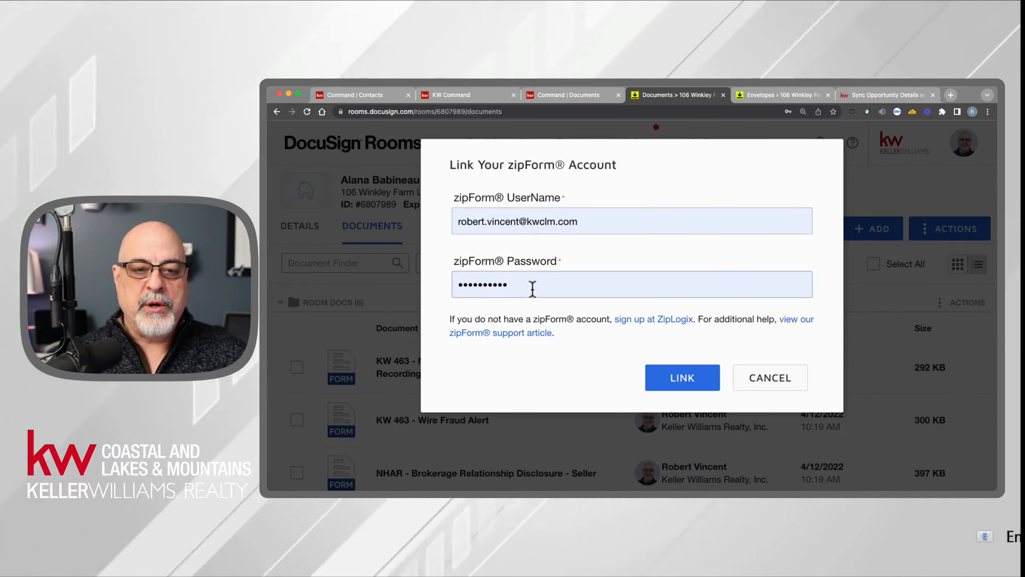
{"action": "left_click", "coordinate": [689, 374]}
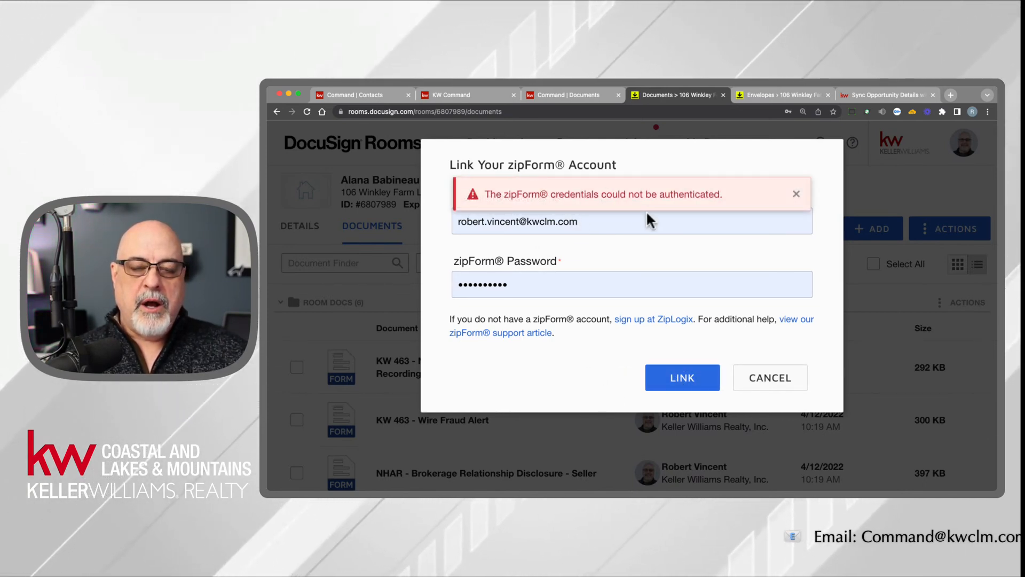
{"action": "left_click", "coordinate": [797, 195]}
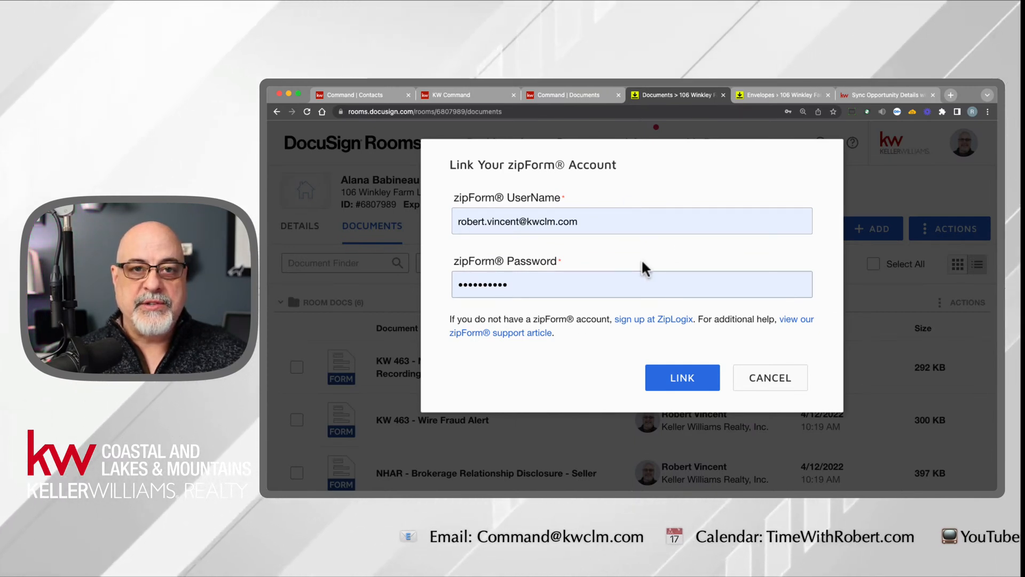
{"action": "left_click", "coordinate": [784, 382]}
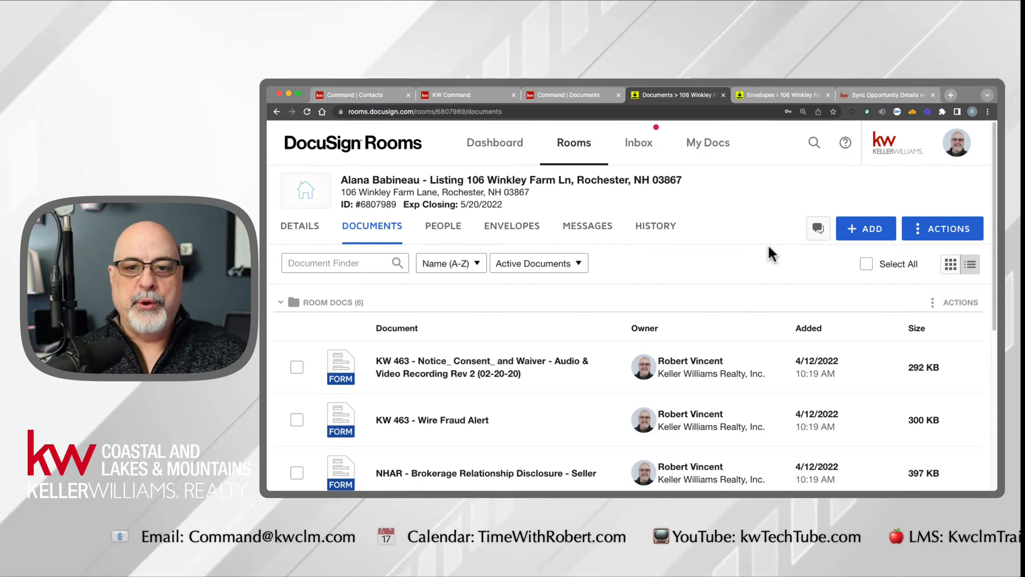
{"action": "left_click", "coordinate": [870, 236]}
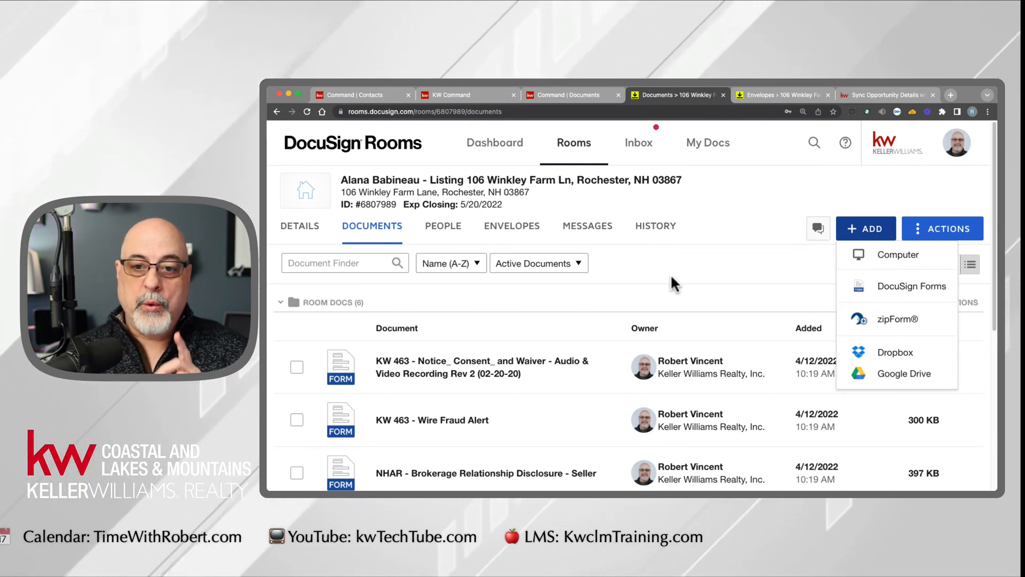
{"action": "left_click", "coordinate": [704, 279]}
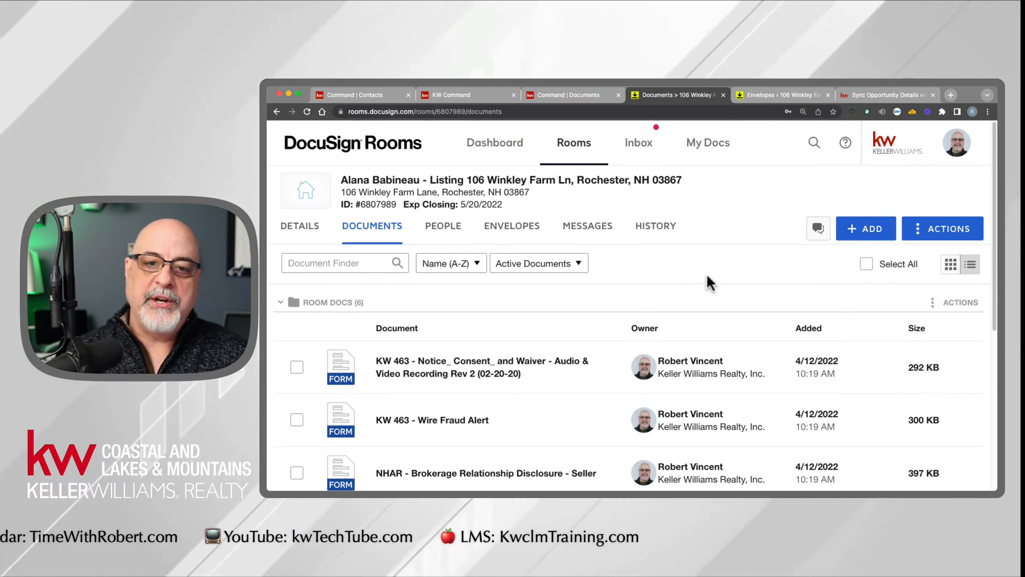
- Open the integrations in the account preferences, examine the ZipForm Plus login settings and leave them without saving
{"action": "left_click", "coordinate": [957, 144]}
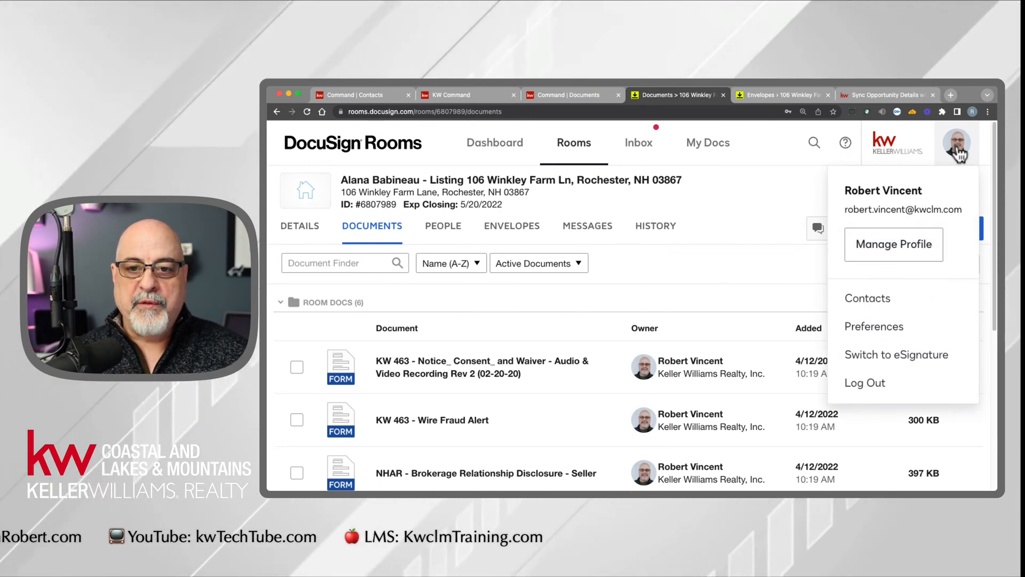
{"action": "left_click", "coordinate": [870, 329]}
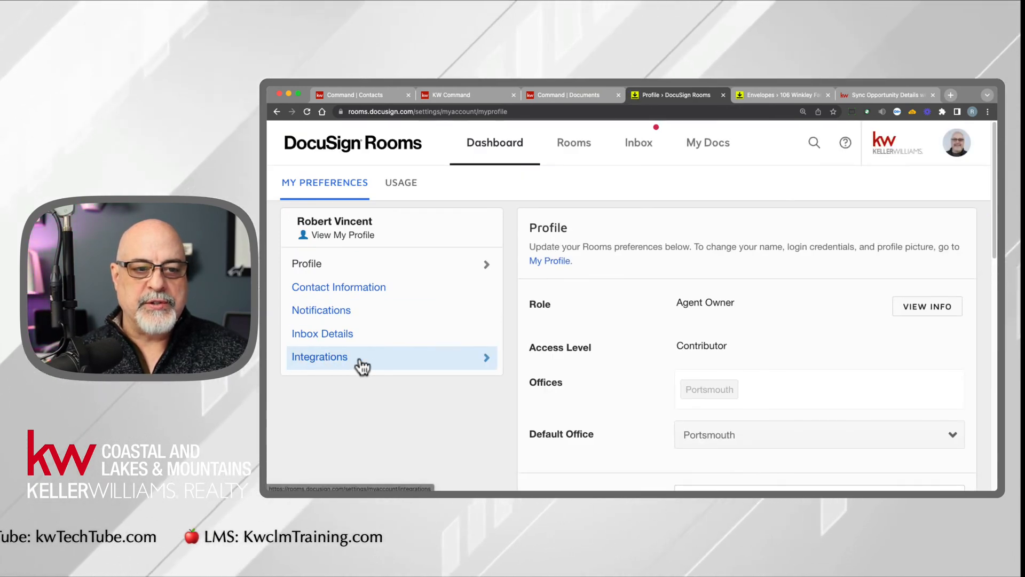
{"action": "left_click", "coordinate": [362, 367]}
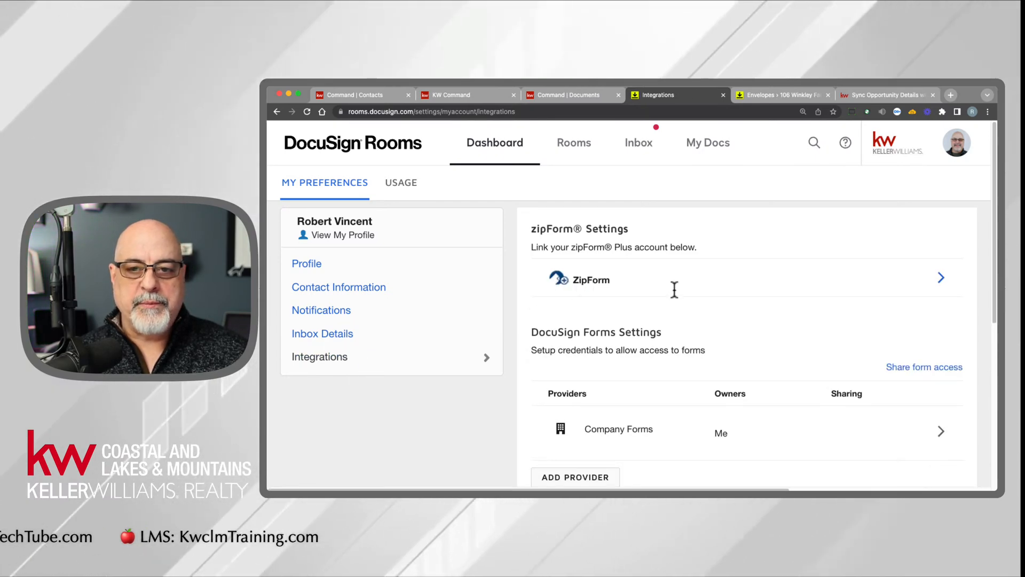
{"action": "left_click", "coordinate": [938, 278]}
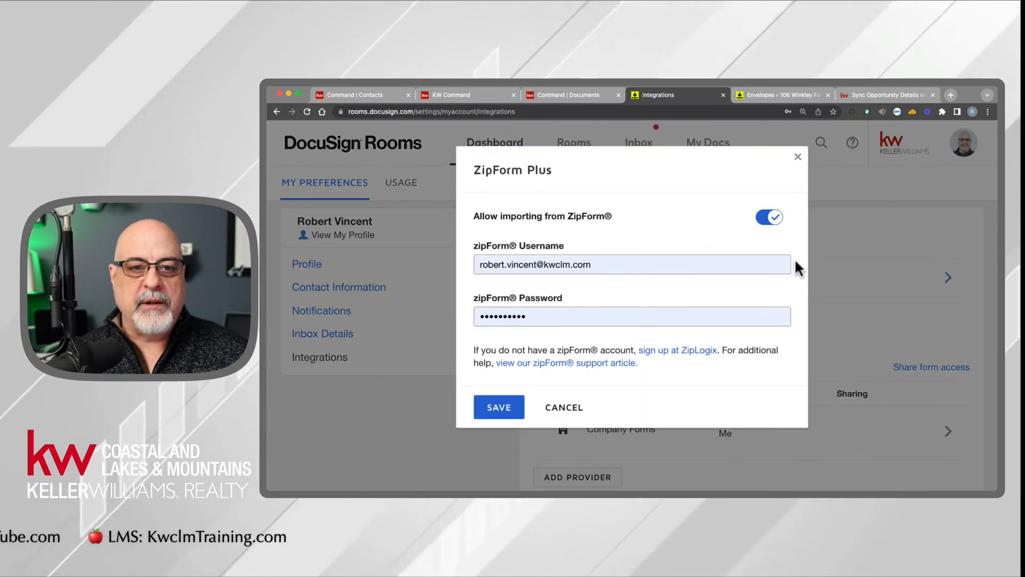
{"action": "left_click", "coordinate": [565, 409]}
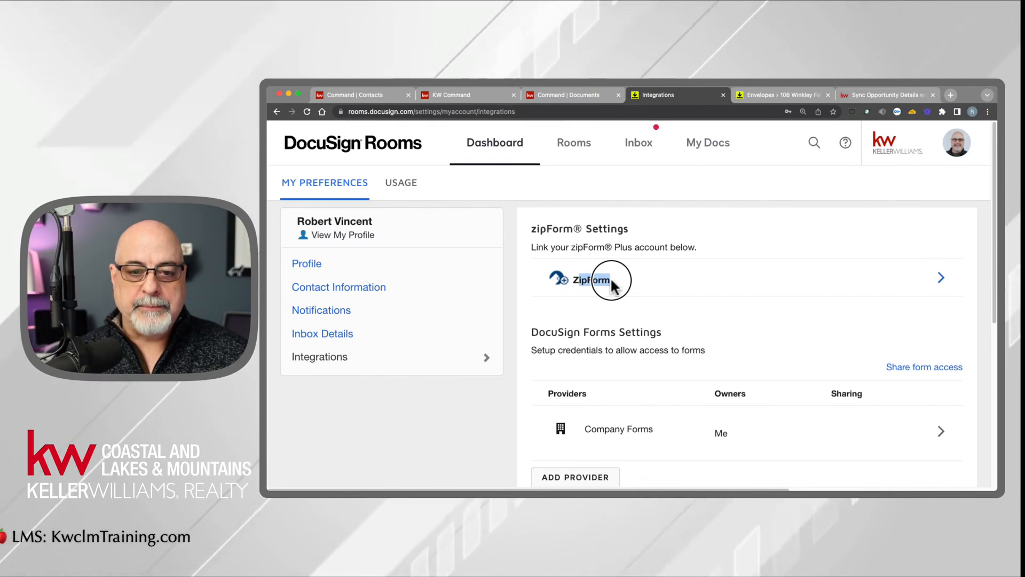
- Start adding a DocuSign Forms provider, choosing REALTOR, and examine the NRDS ID field required for validation
{"action": "scroll", "coordinate": [630, 363], "scroll_direction": "down", "scroll_amount": 1}
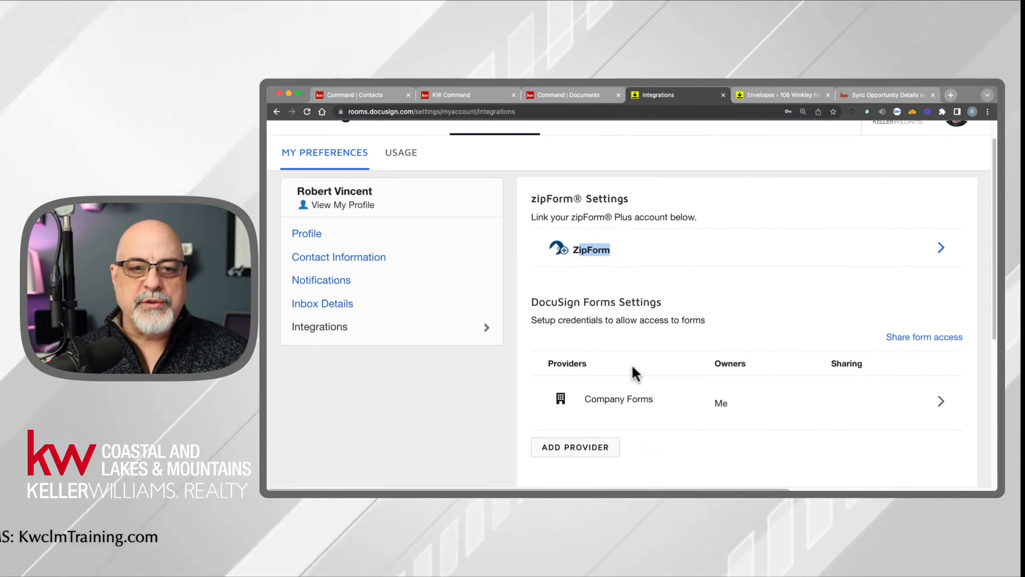
{"action": "left_click_drag", "start_coordinate": [531, 302], "coordinate": [663, 303]}
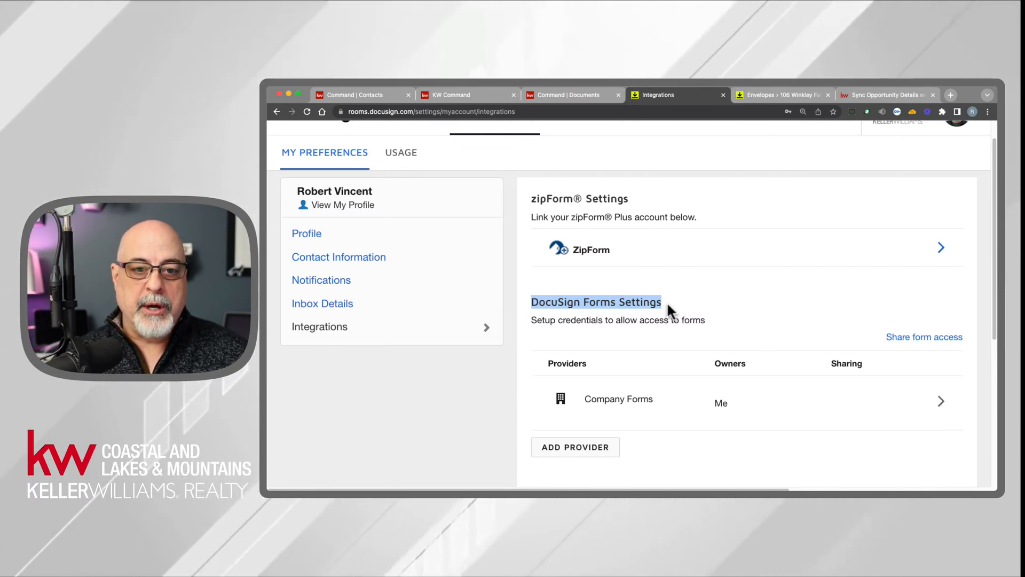
{"action": "left_click", "coordinate": [567, 450]}
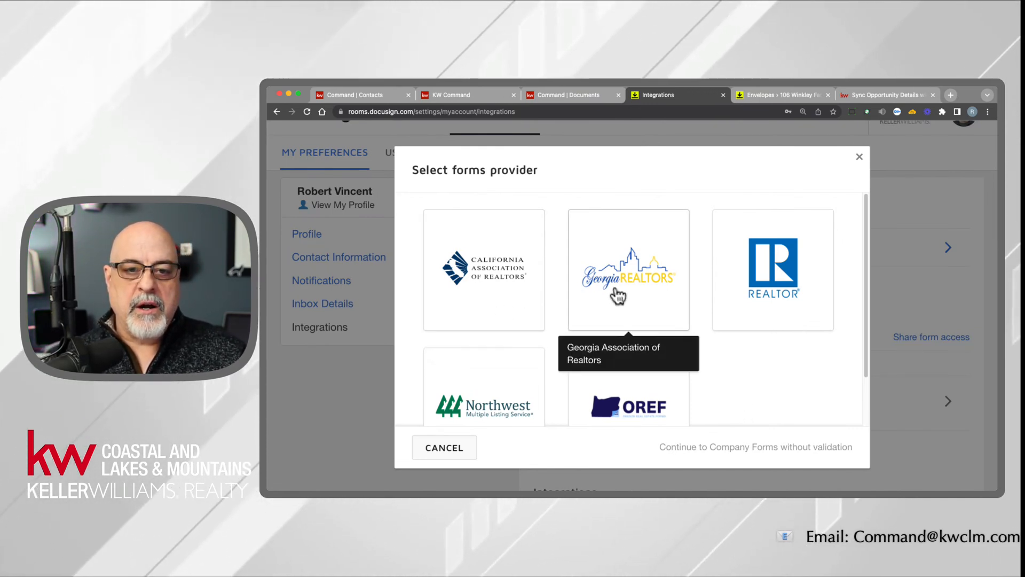
{"action": "scroll", "coordinate": [485, 357], "scroll_direction": "down", "scroll_amount": 2}
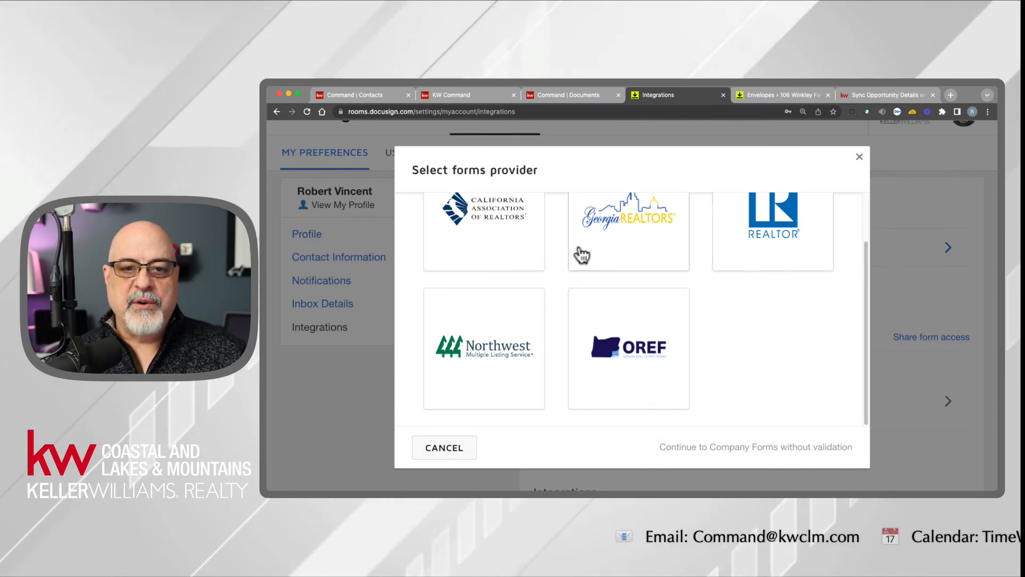
{"action": "left_click", "coordinate": [790, 227]}
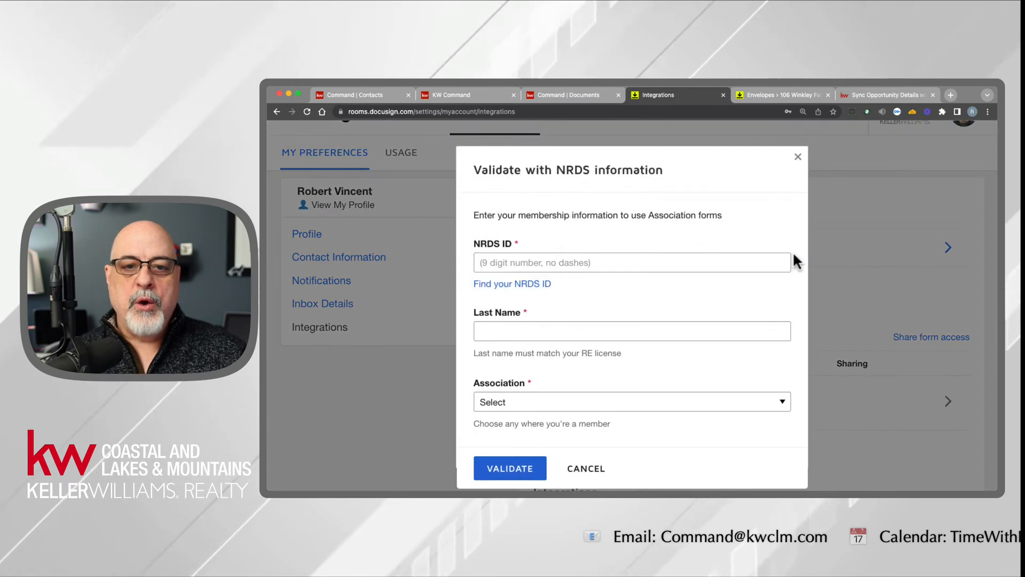
{"action": "left_click_drag", "start_coordinate": [473, 244], "coordinate": [514, 244]}
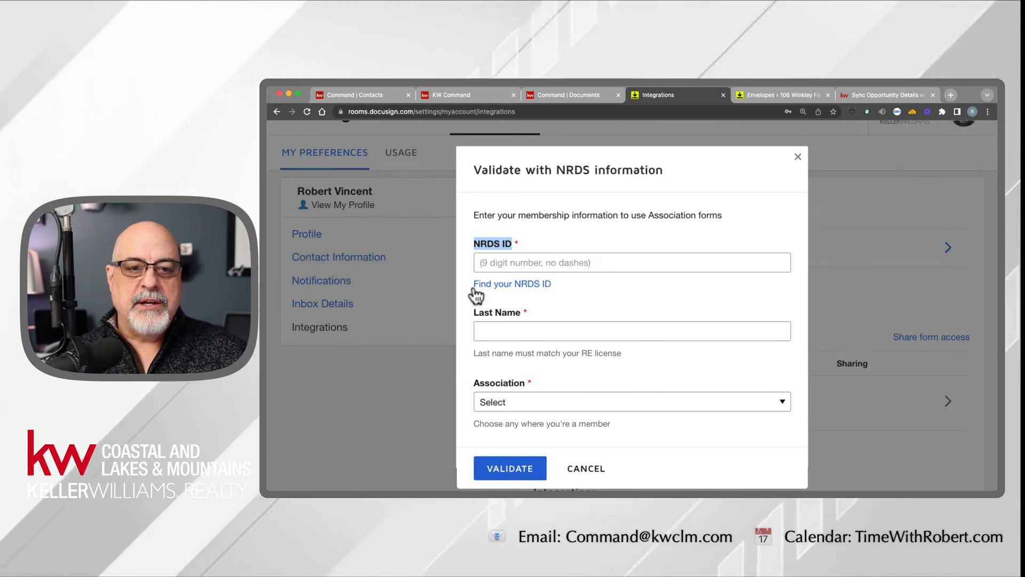
- Open the NRDS ID lookup, show recovery by last name and email, and return to the NRDS validation form
{"action": "left_click", "coordinate": [513, 284]}
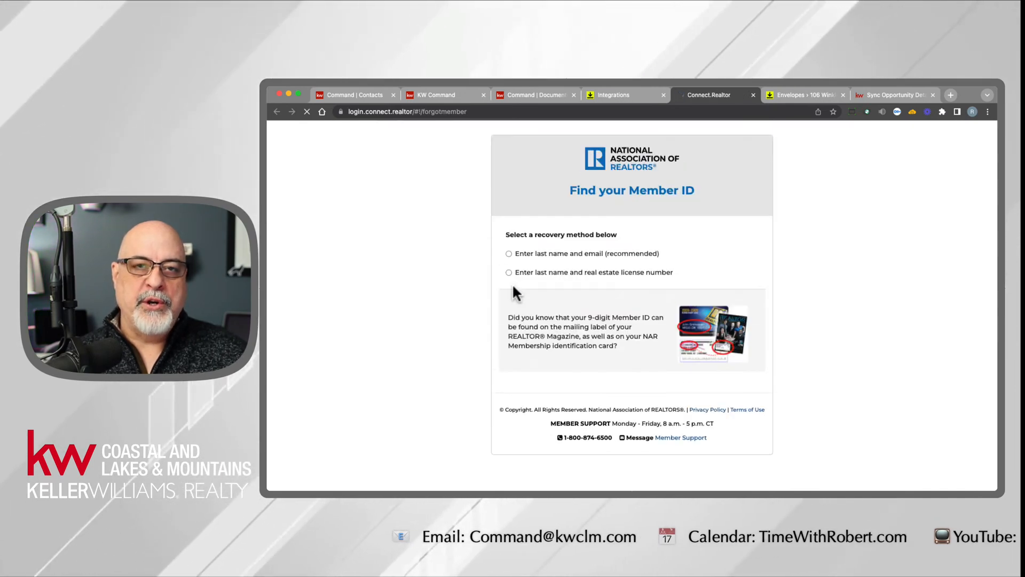
{"action": "left_click", "coordinate": [558, 255]}
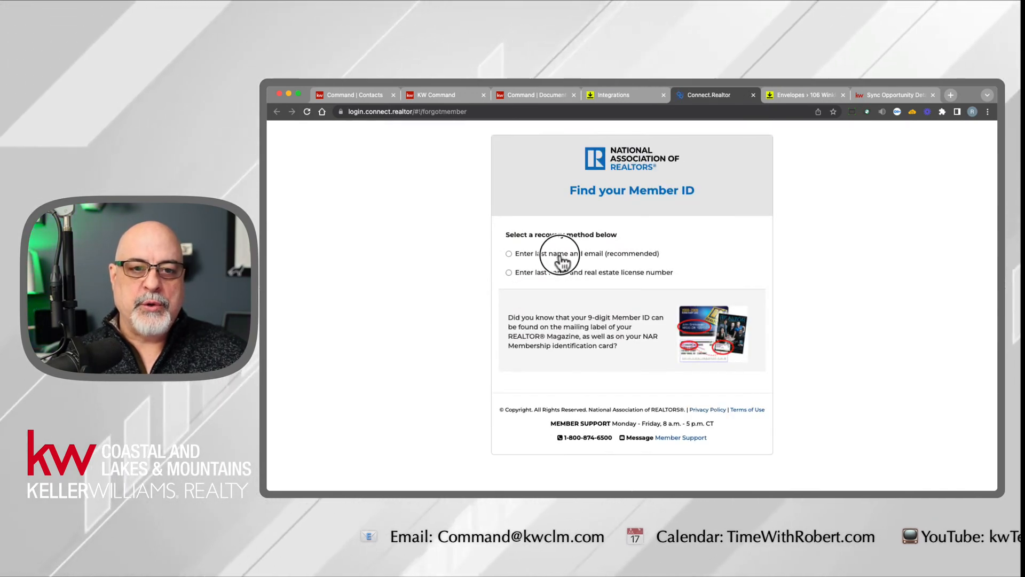
{"action": "left_click", "coordinate": [596, 257]}
{"action": "left_click", "coordinate": [592, 276]}
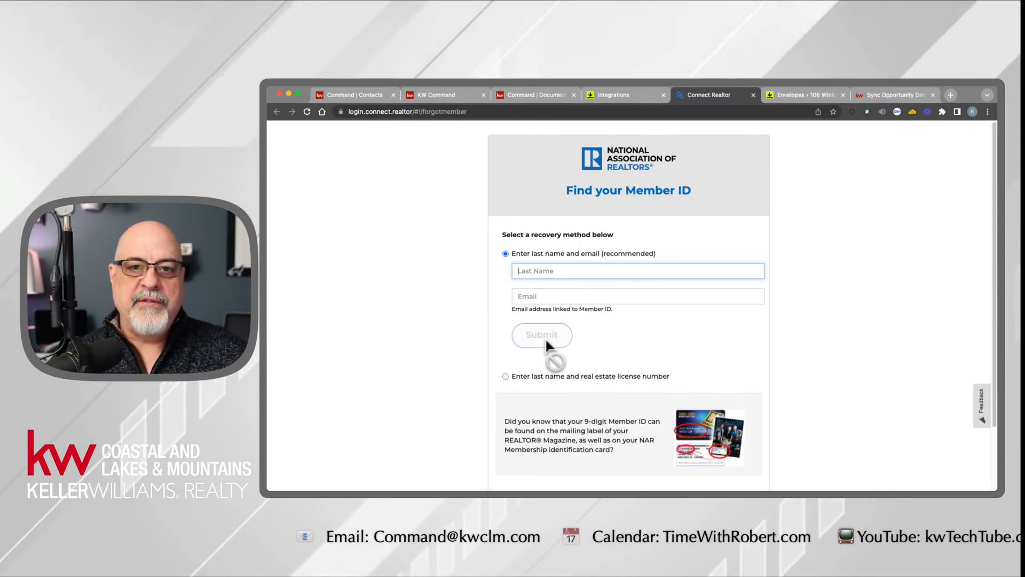
{"action": "left_click", "coordinate": [642, 93]}
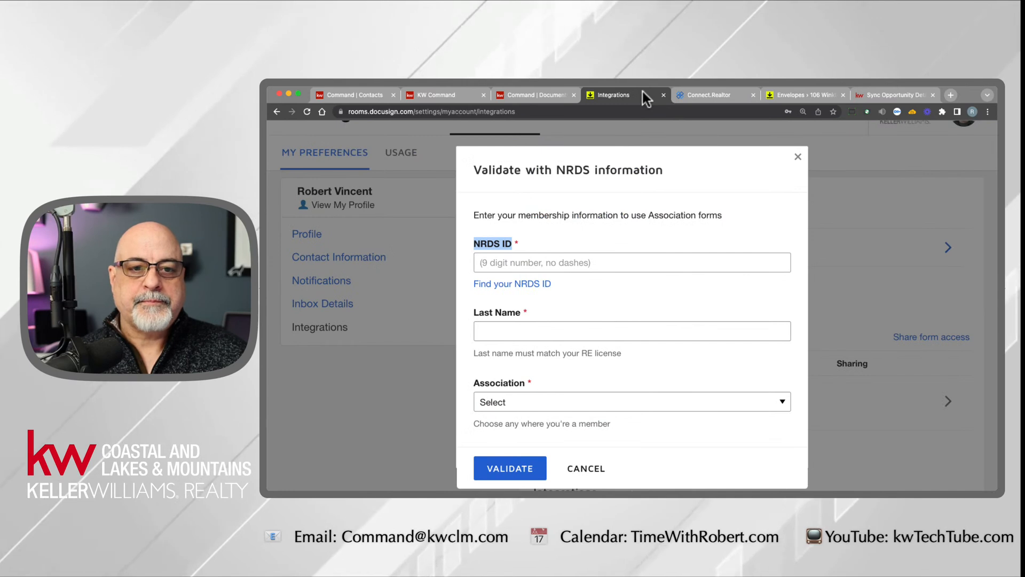
- Set the association to NEW HAMPSHIRE ASSOCIATION OF REALTORS INC, then cancel the NRDS validation
{"action": "left_click", "coordinate": [498, 402]}
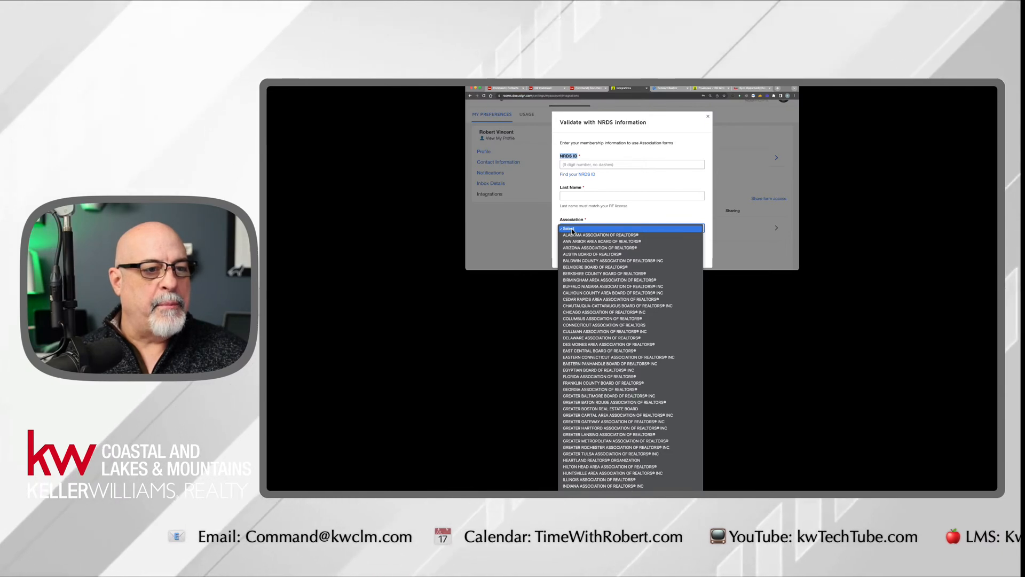
{"action": "scroll", "coordinate": [611, 368], "scroll_direction": "down", "scroll_amount": 5}
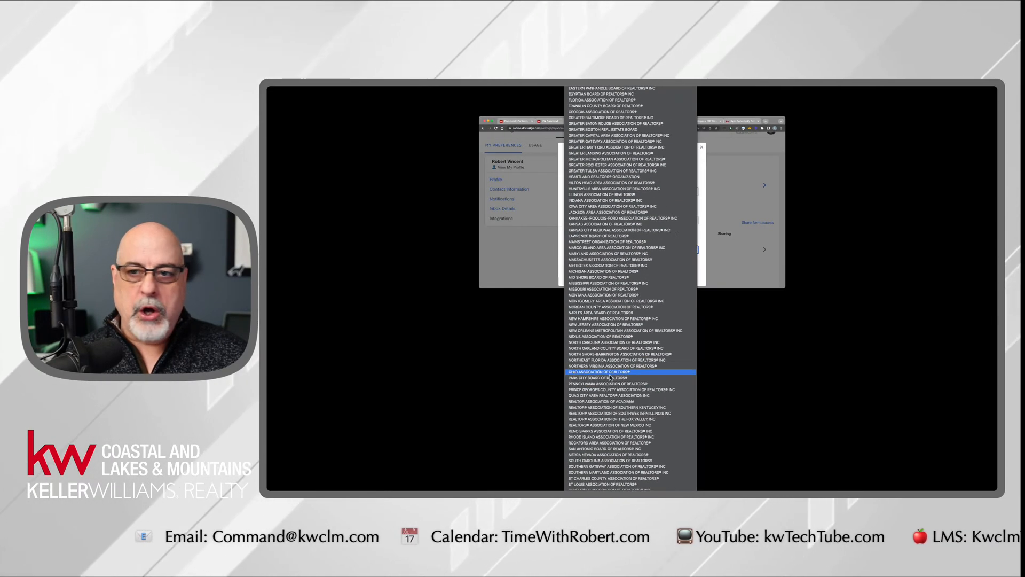
{"action": "scroll", "coordinate": [610, 377], "scroll_direction": "down", "scroll_amount": 2}
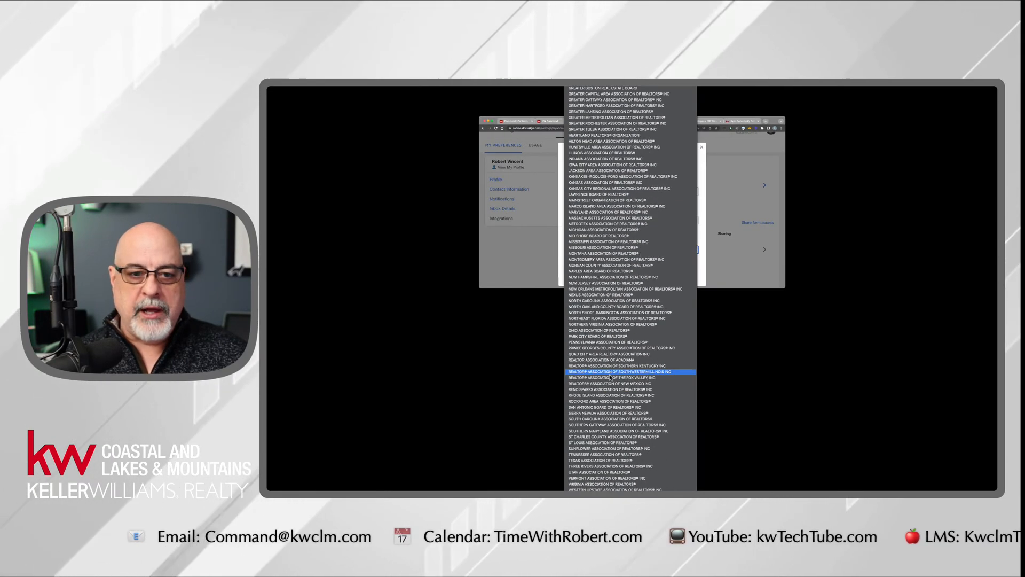
{"action": "left_click", "coordinate": [601, 278]}
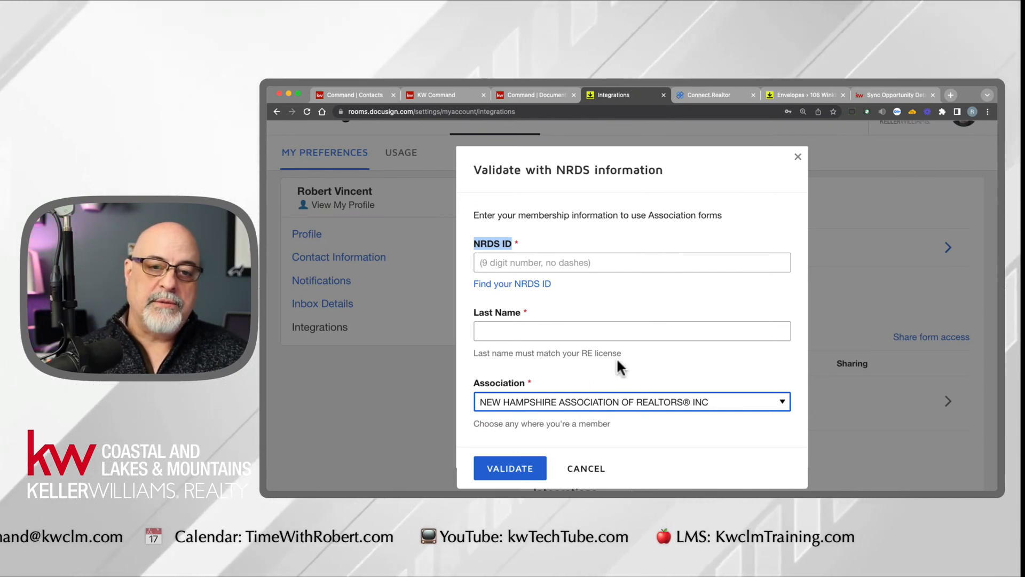
{"action": "left_click", "coordinate": [598, 472]}
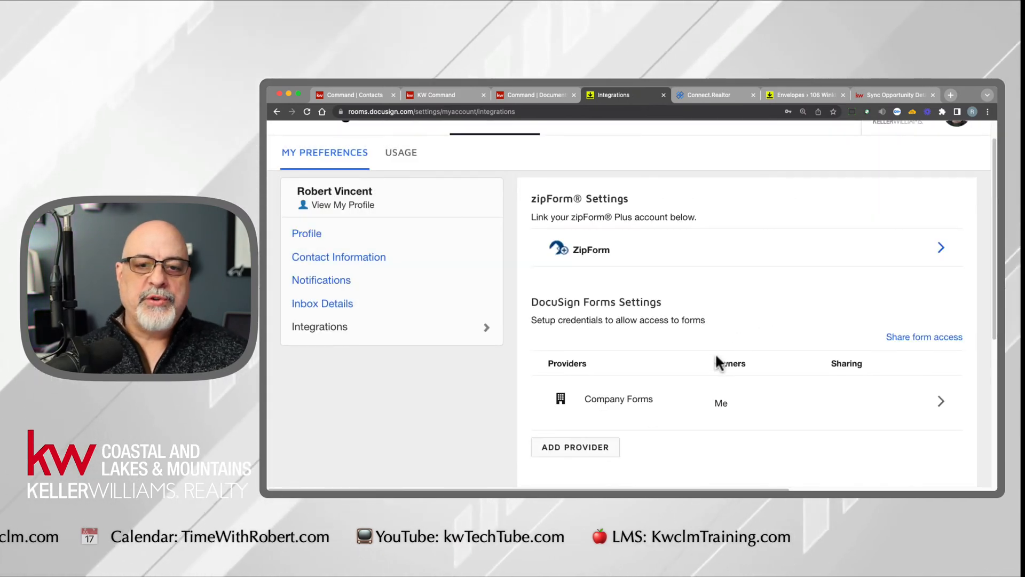
- Return from the account preferences to the listing room's documents and examine the sources for adding documents, including DocuSign Forms and zipForm
{"action": "scroll", "coordinate": [722, 363], "scroll_direction": "up", "scroll_amount": 1}
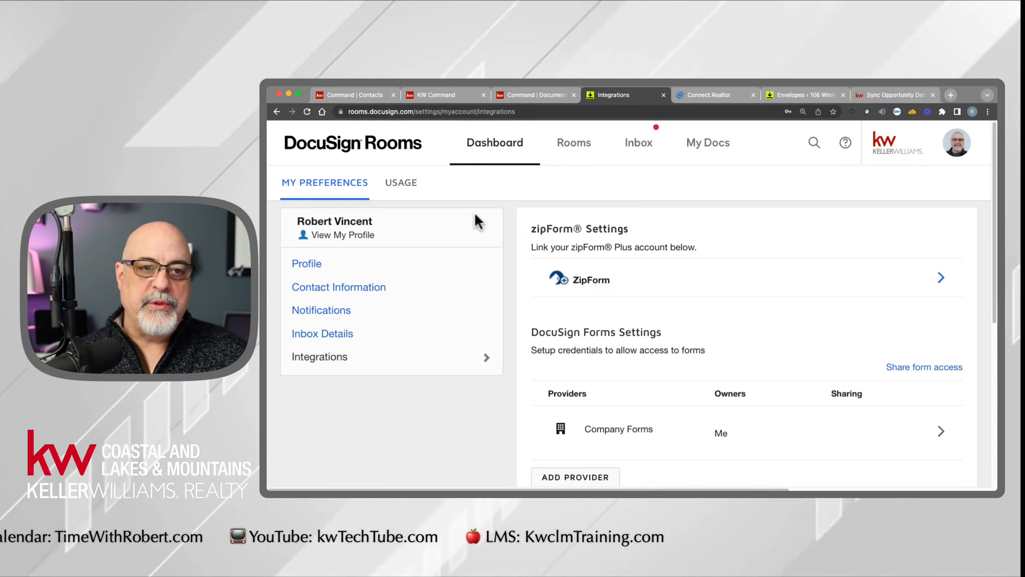
{"action": "left_click", "coordinate": [277, 111]}
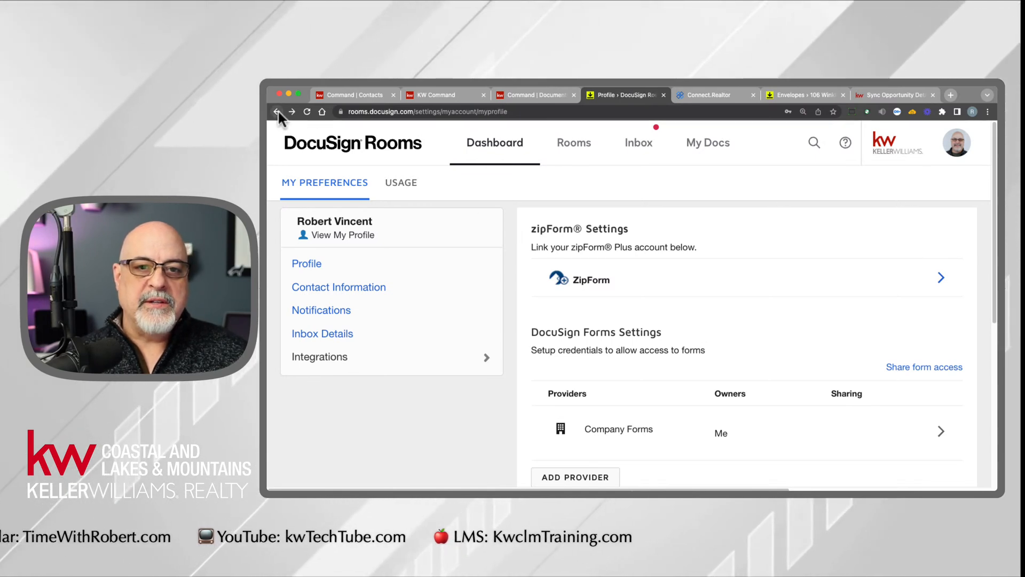
{"action": "left_click", "coordinate": [277, 110]}
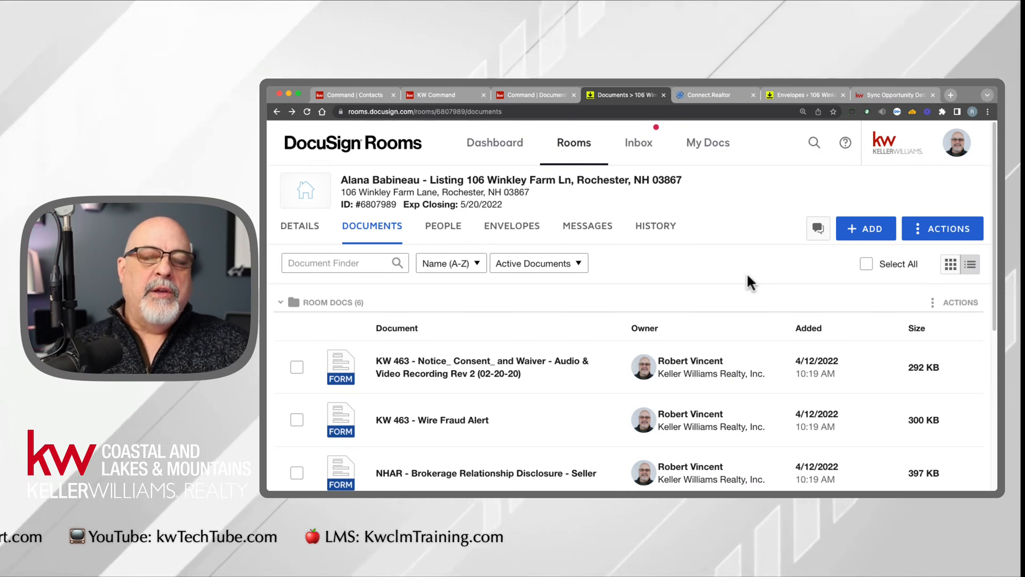
{"action": "left_click", "coordinate": [877, 234]}
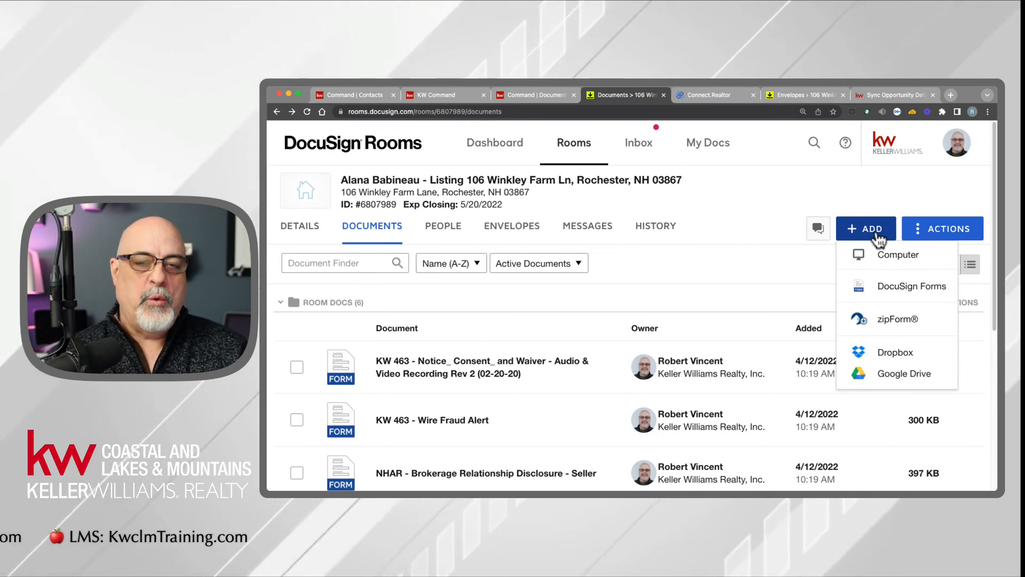
{"action": "left_click", "coordinate": [763, 210]}
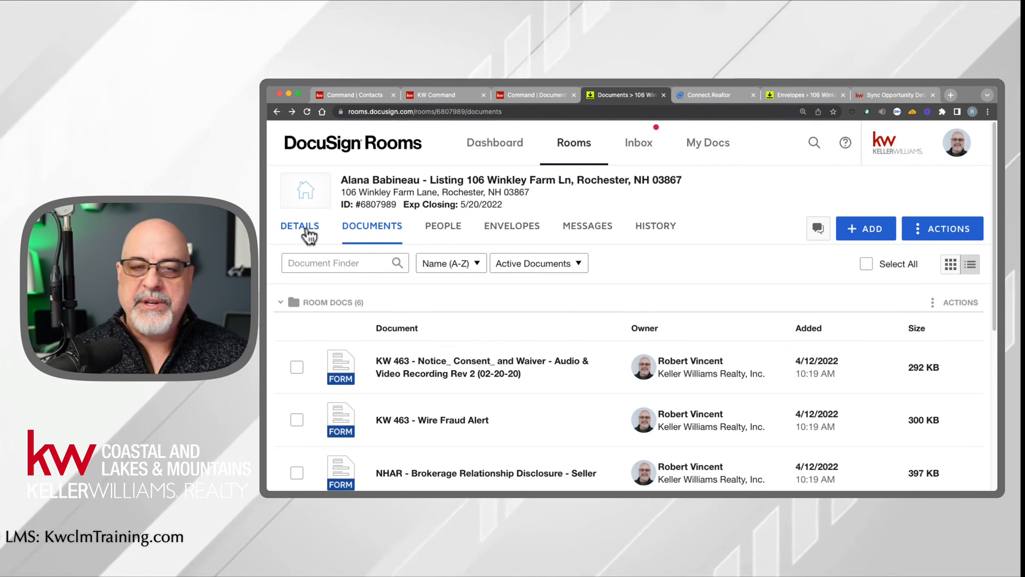
{"action": "left_click", "coordinate": [873, 229]}
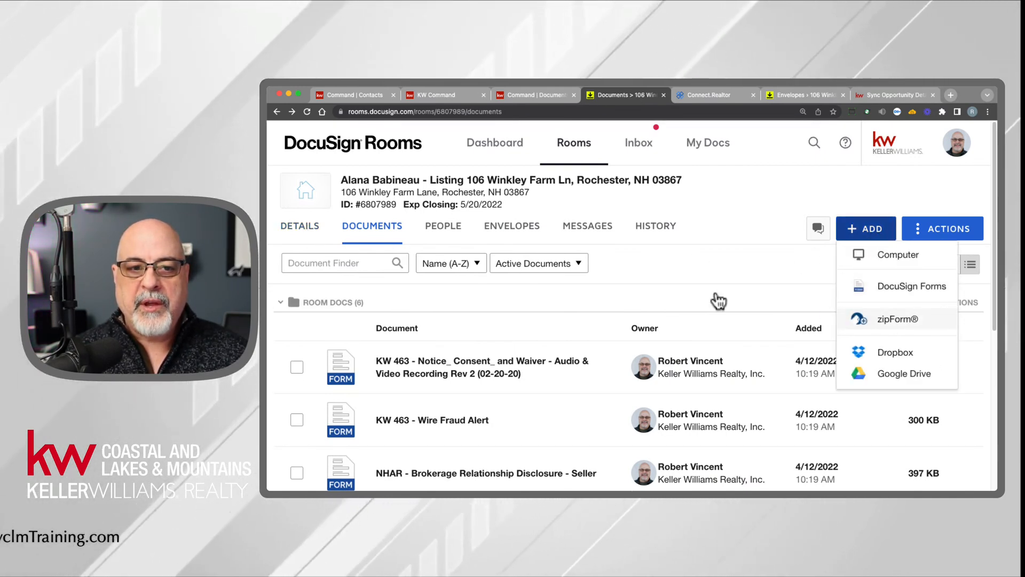
- Open the listing room's details and examine the synced fields in Room Information 1 and 2
{"action": "left_click", "coordinate": [310, 235]}
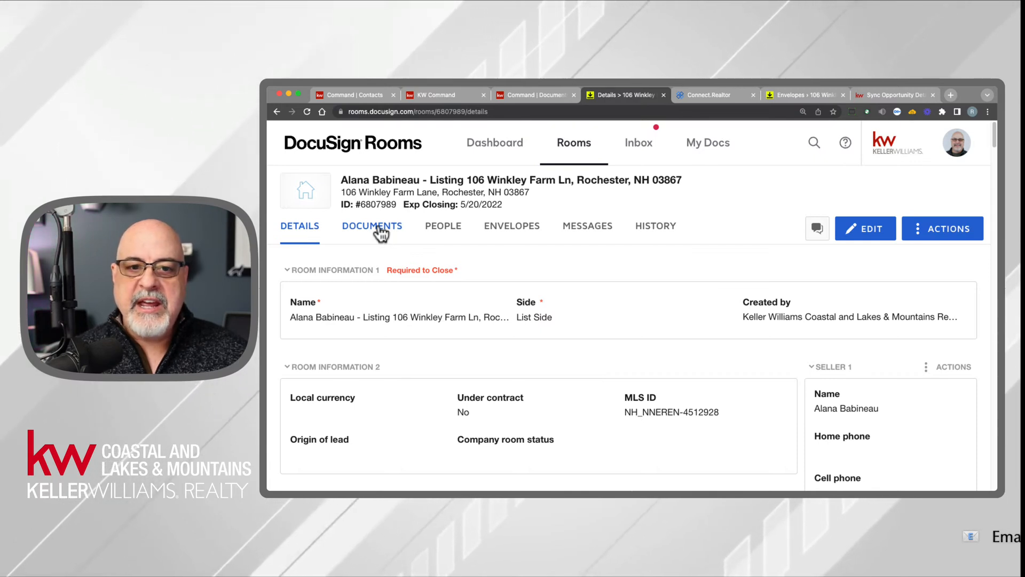
{"action": "left_click_drag", "start_coordinate": [371, 340], "coordinate": [702, 406]}
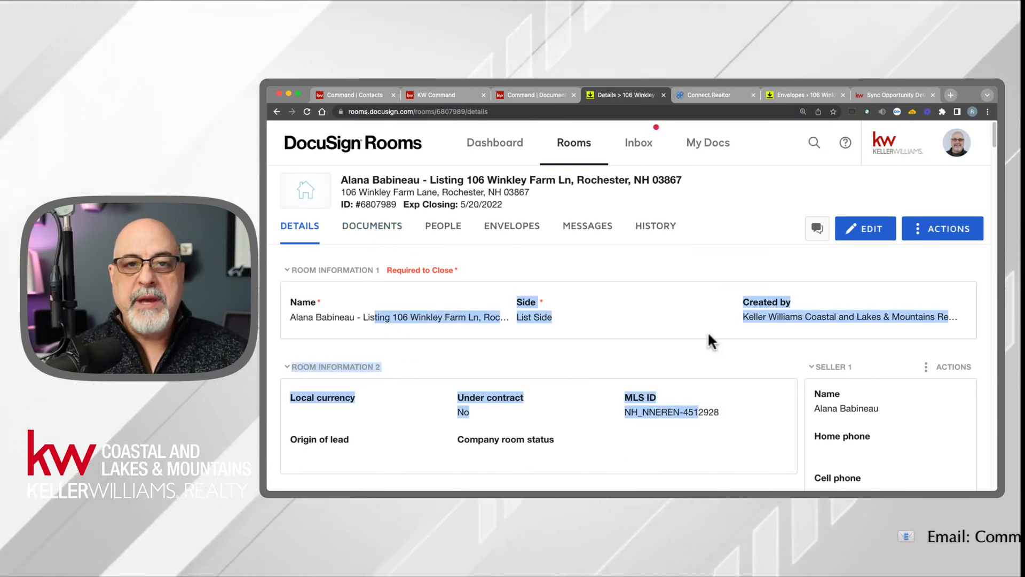
{"action": "left_click", "coordinate": [677, 315]}
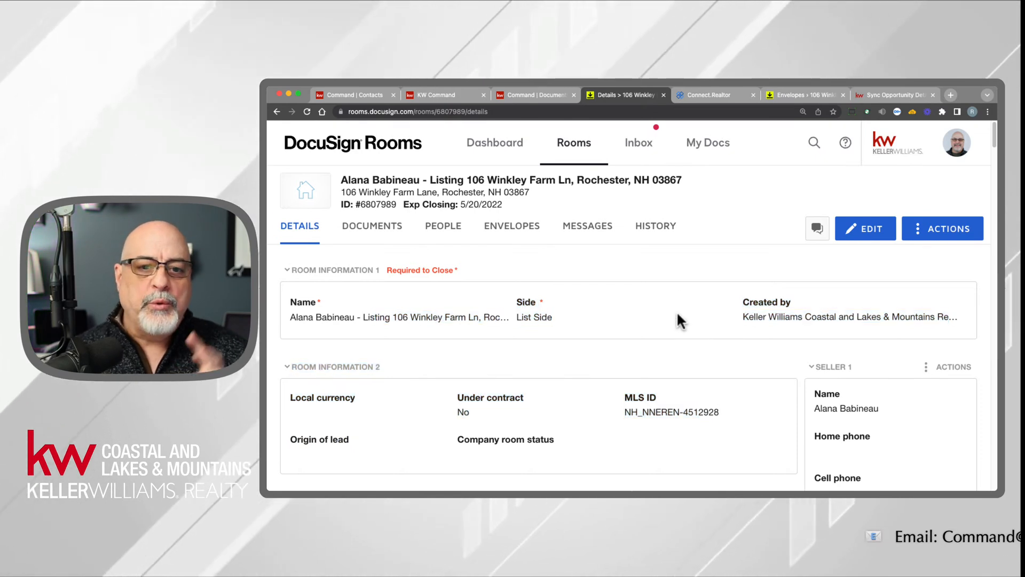
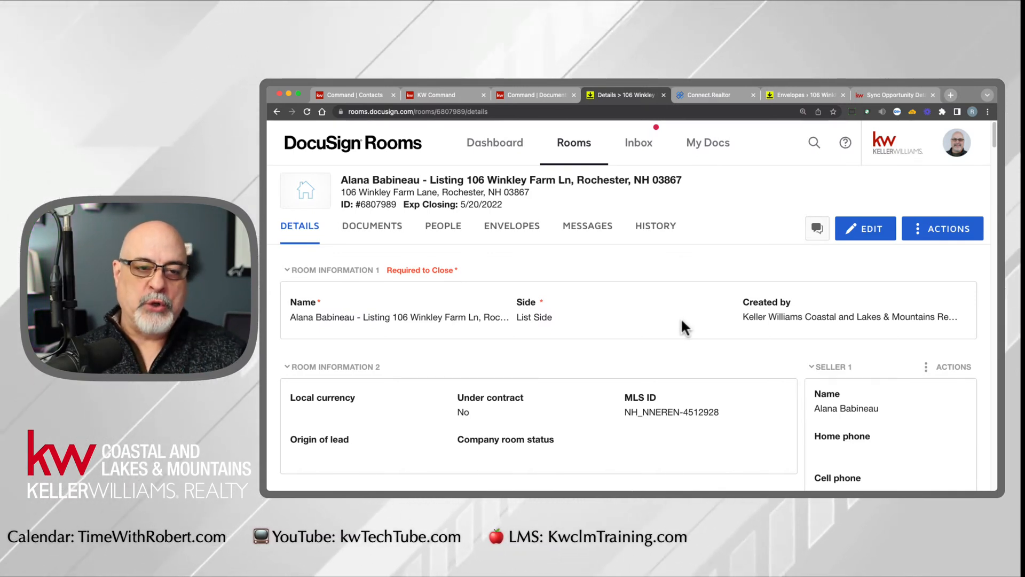
- Show the listing room's documents and highlight its title, then open the personal My Docs and expand the My Documents folder
{"action": "left_click", "coordinate": [374, 235]}
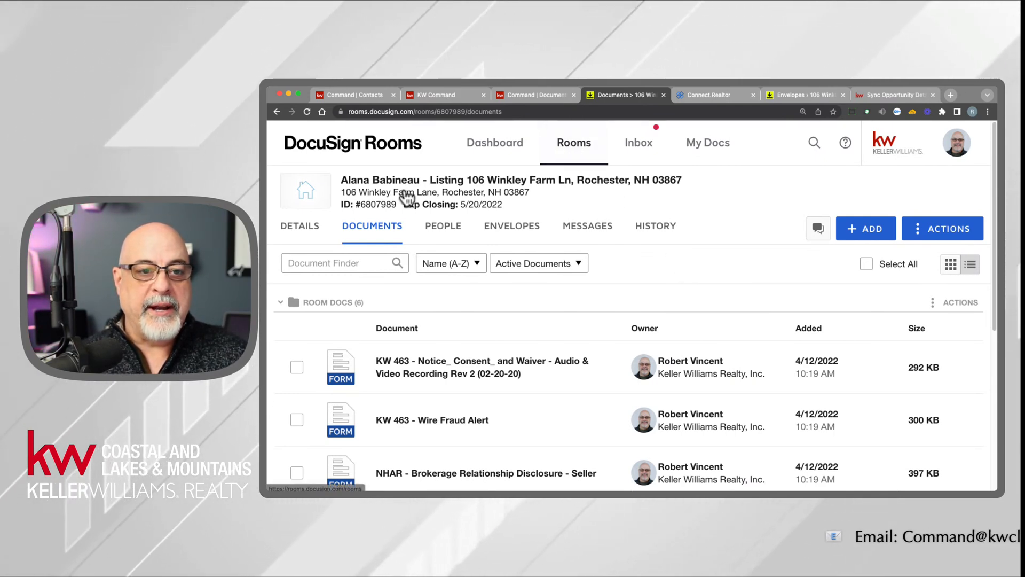
{"action": "left_click_drag", "start_coordinate": [342, 180], "coordinate": [683, 187]}
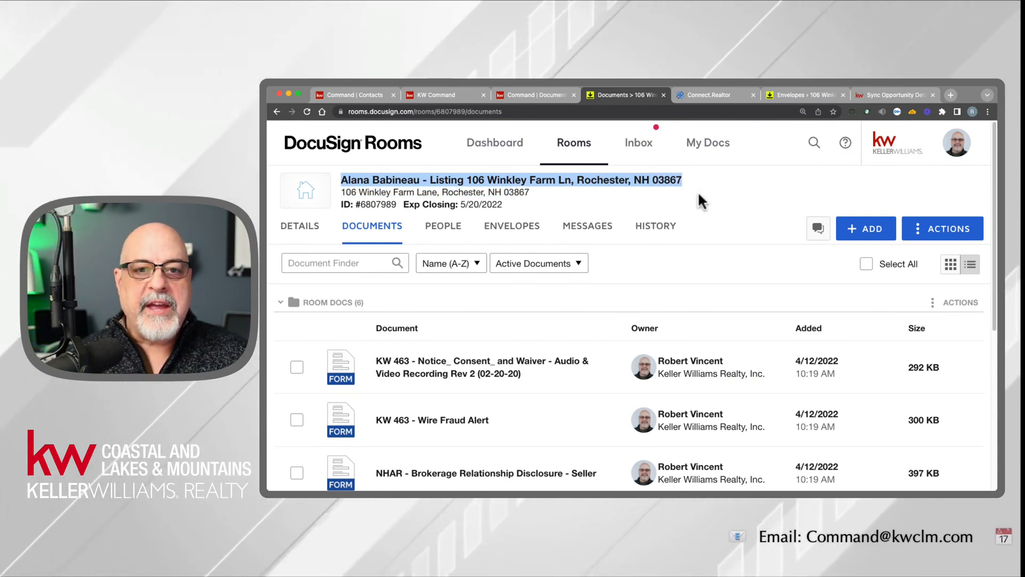
{"action": "left_click", "coordinate": [717, 152]}
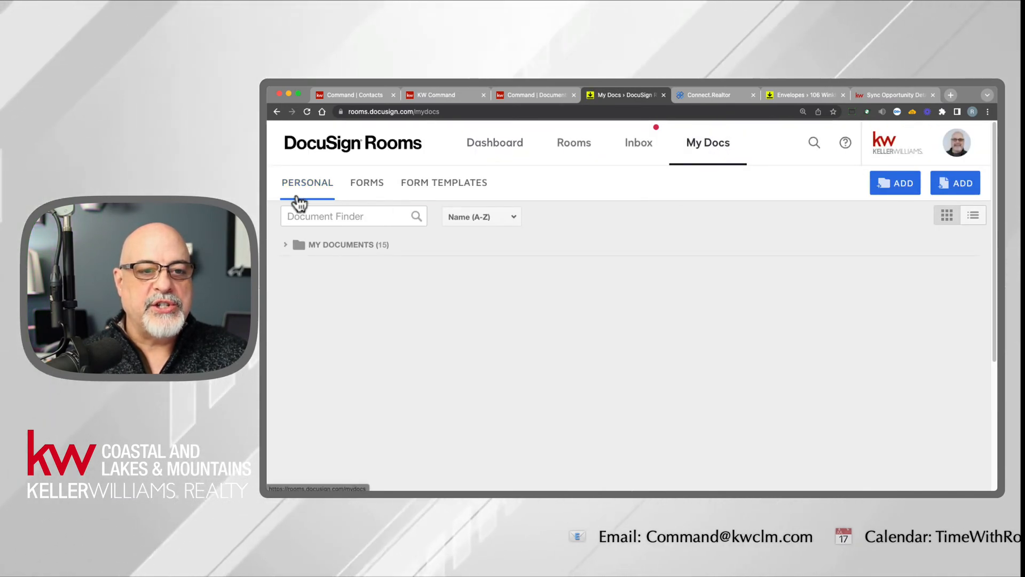
{"action": "left_click", "coordinate": [287, 247]}
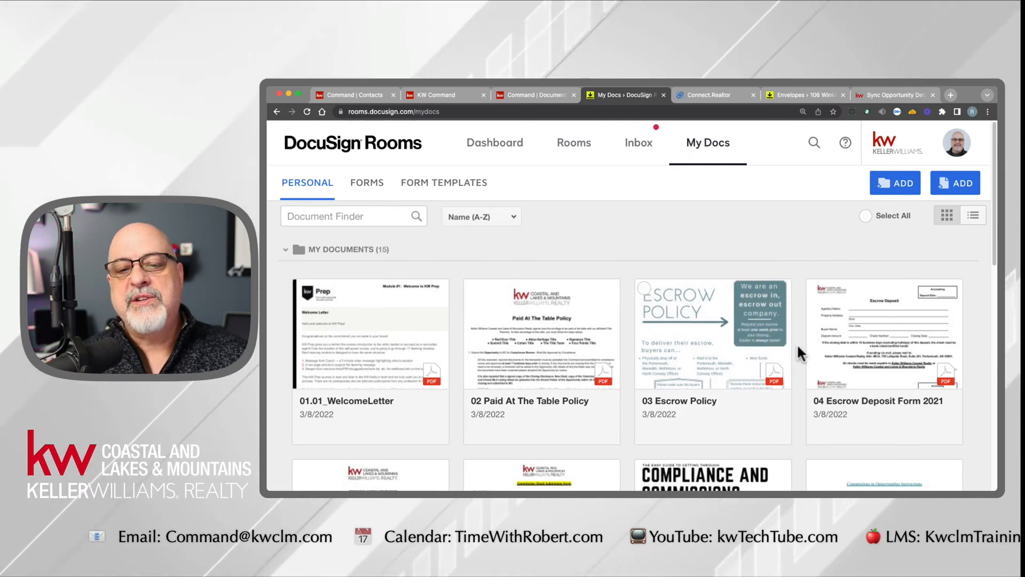
- Browse the files in the My Documents folder and view the actions available for the 03 Escrow Policy file
{"action": "scroll", "coordinate": [798, 343], "scroll_direction": "down", "scroll_amount": 3}
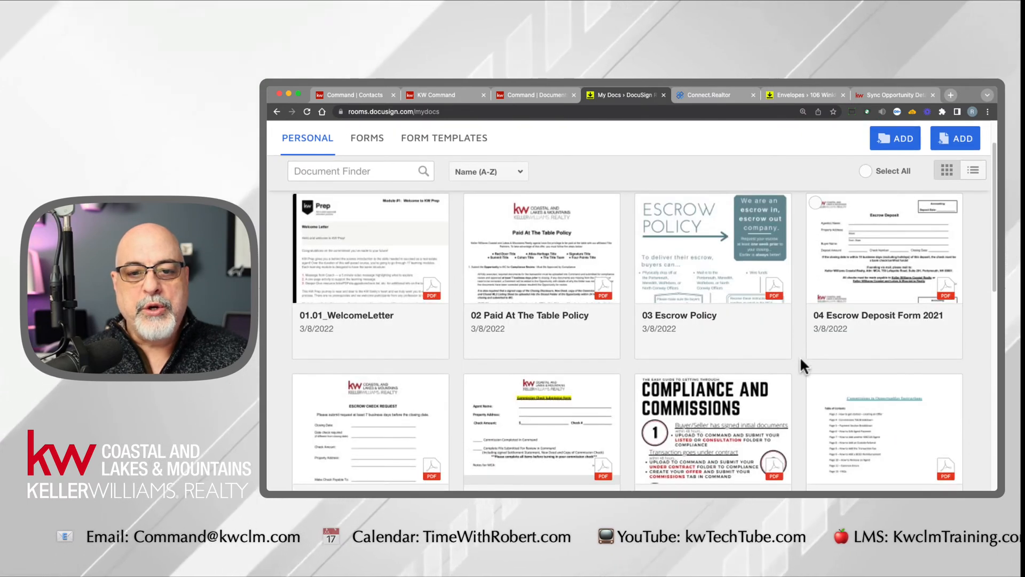
{"action": "scroll", "coordinate": [800, 357], "scroll_direction": "down", "scroll_amount": 3}
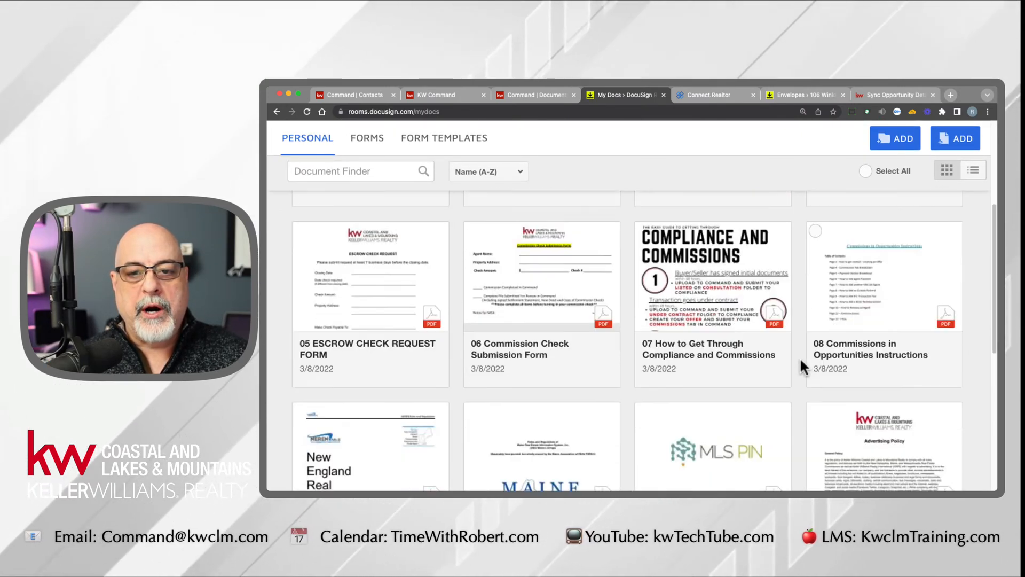
{"action": "scroll", "coordinate": [800, 357], "scroll_direction": "down", "scroll_amount": 3}
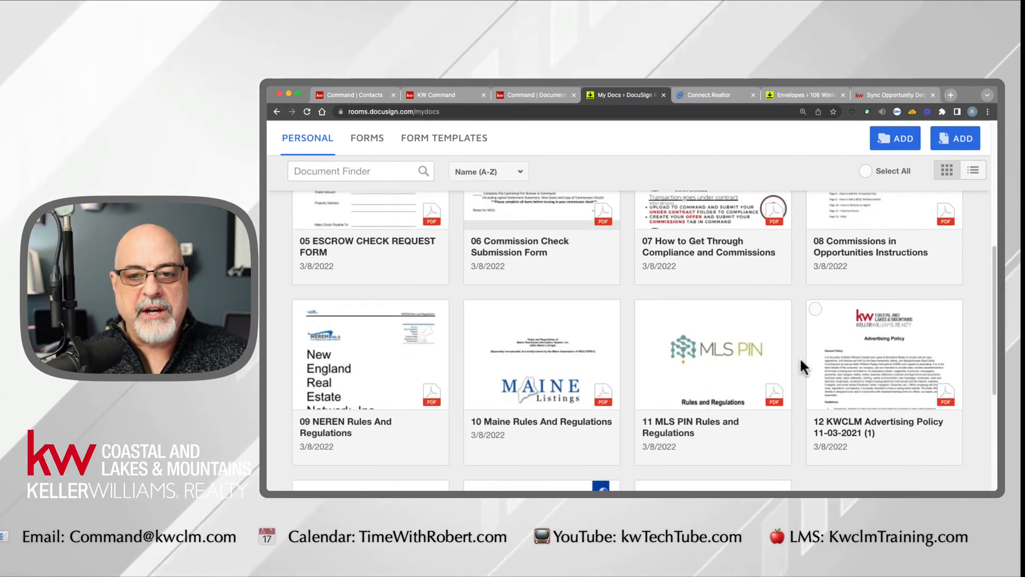
{"action": "scroll", "coordinate": [800, 357], "scroll_direction": "up", "scroll_amount": 9}
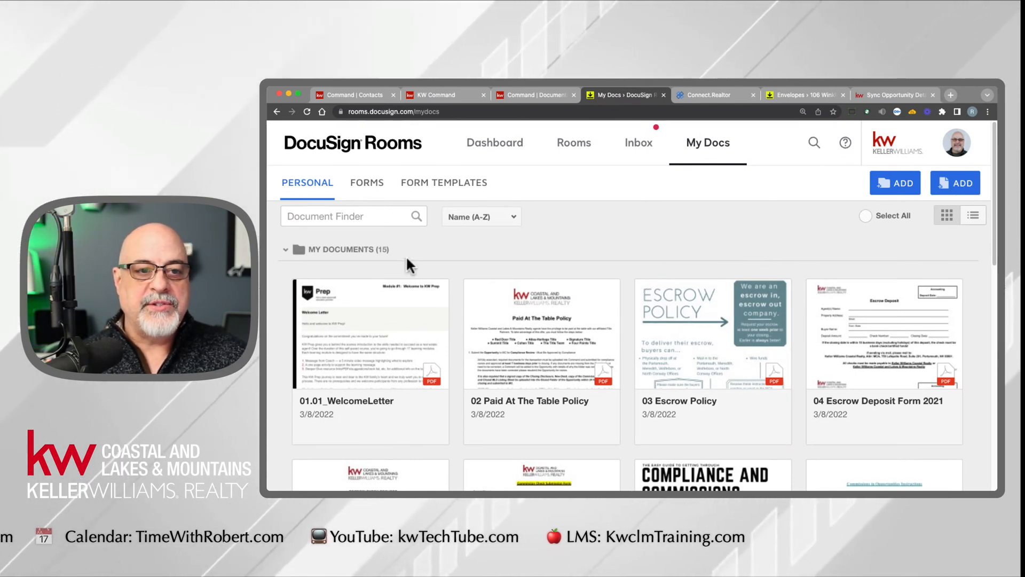
{"action": "right_click", "coordinate": [710, 322]}
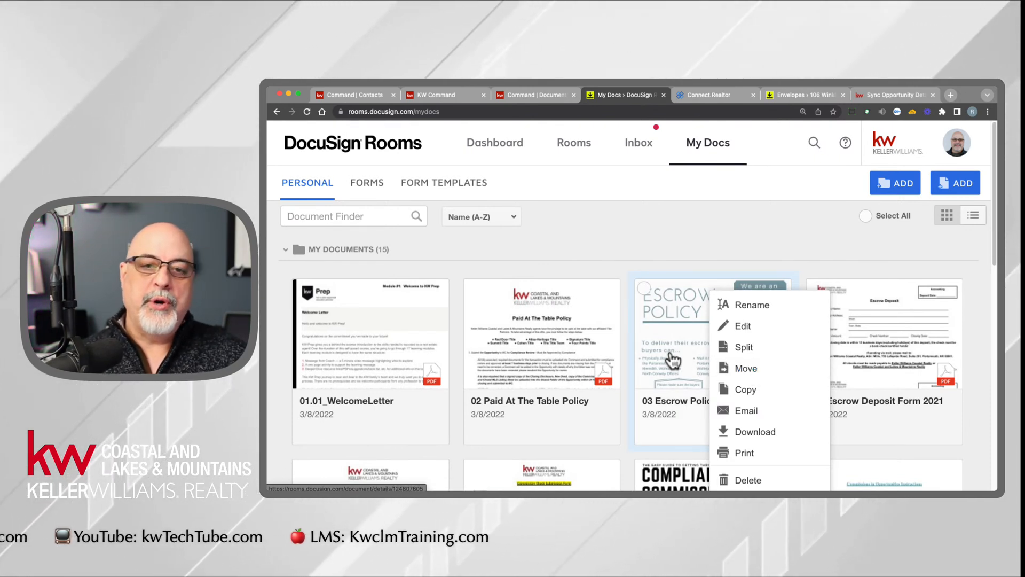
{"action": "left_click", "coordinate": [599, 238]}
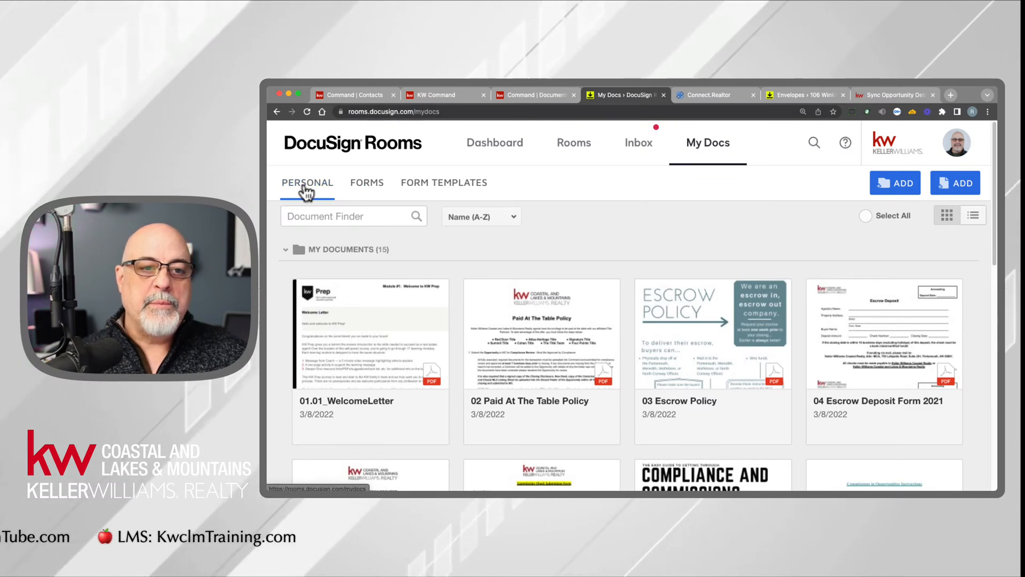
- Open the forms in My Docs and expand the NHAR - New Hampshire Association of Realtors folder
{"action": "left_click", "coordinate": [368, 188]}
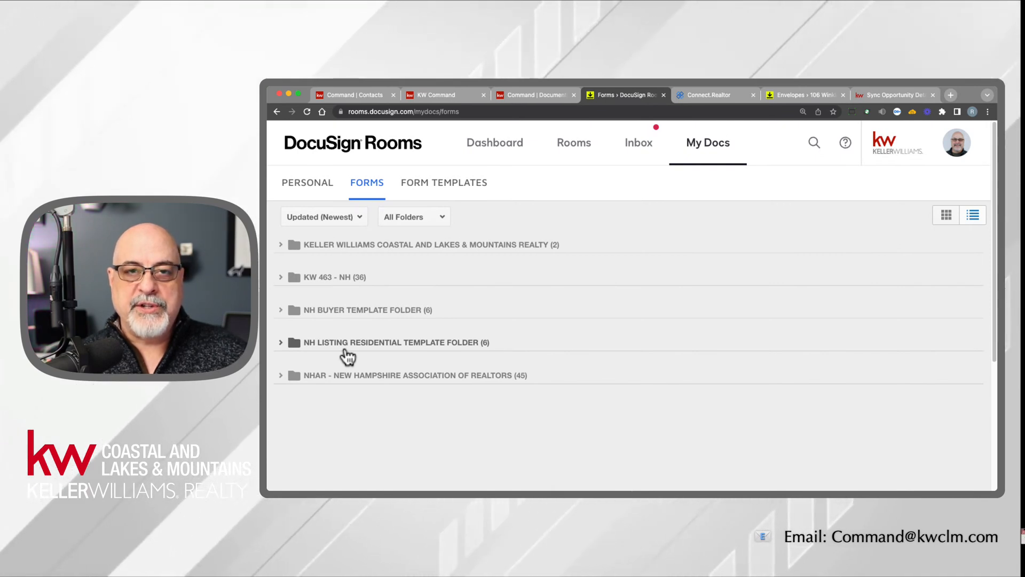
{"action": "left_click", "coordinate": [281, 375]}
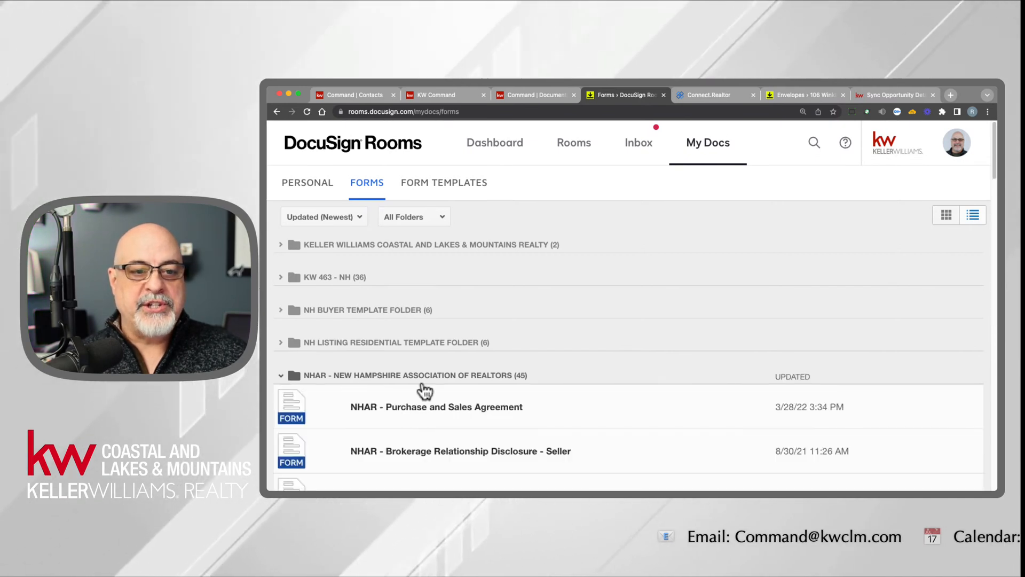
{"action": "scroll", "coordinate": [430, 389], "scroll_direction": "down", "scroll_amount": 3}
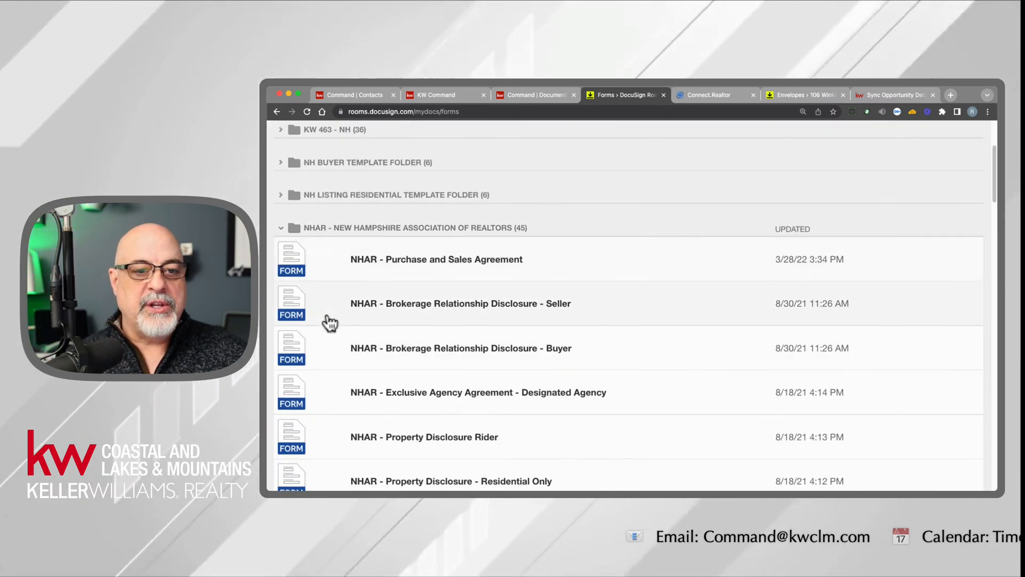
- Preview the NHAR - Brokerage Relationship Disclosure - Seller form, including its page thumbnails and title, and close the preview
{"action": "left_click", "coordinate": [470, 309]}
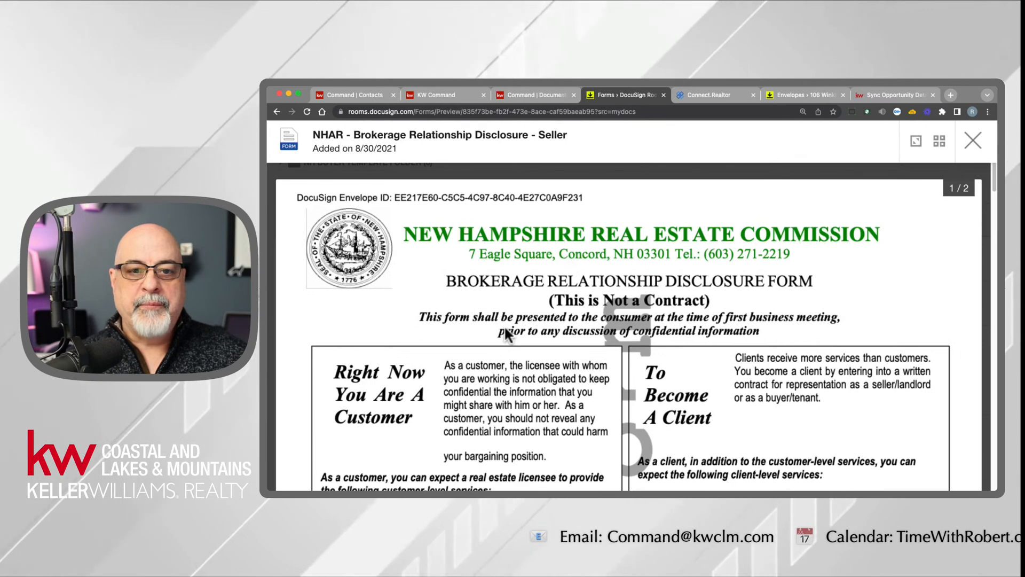
{"action": "scroll", "coordinate": [675, 374], "scroll_direction": "down", "scroll_amount": 10}
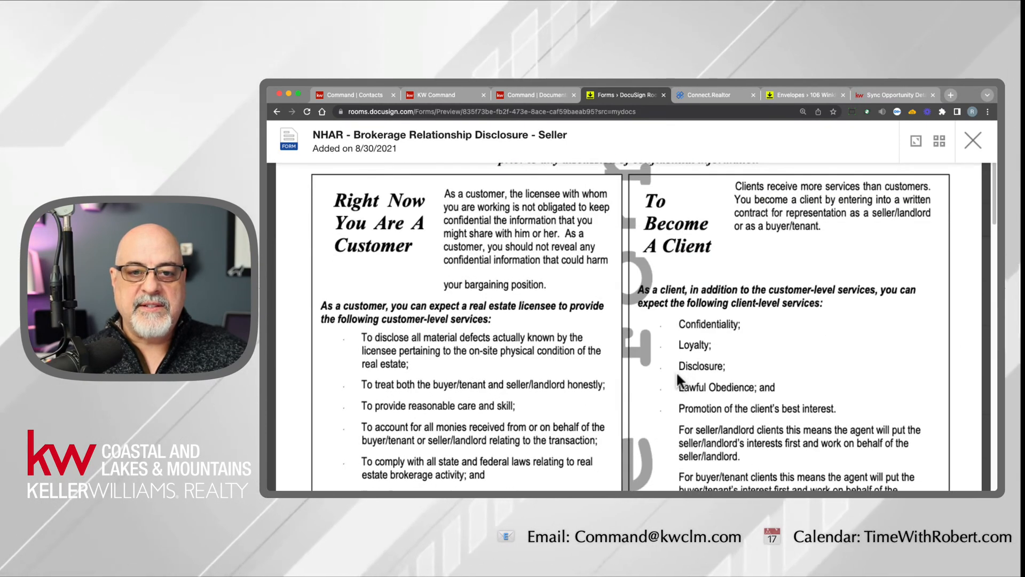
{"action": "scroll", "coordinate": [677, 375], "scroll_direction": "down", "scroll_amount": 5}
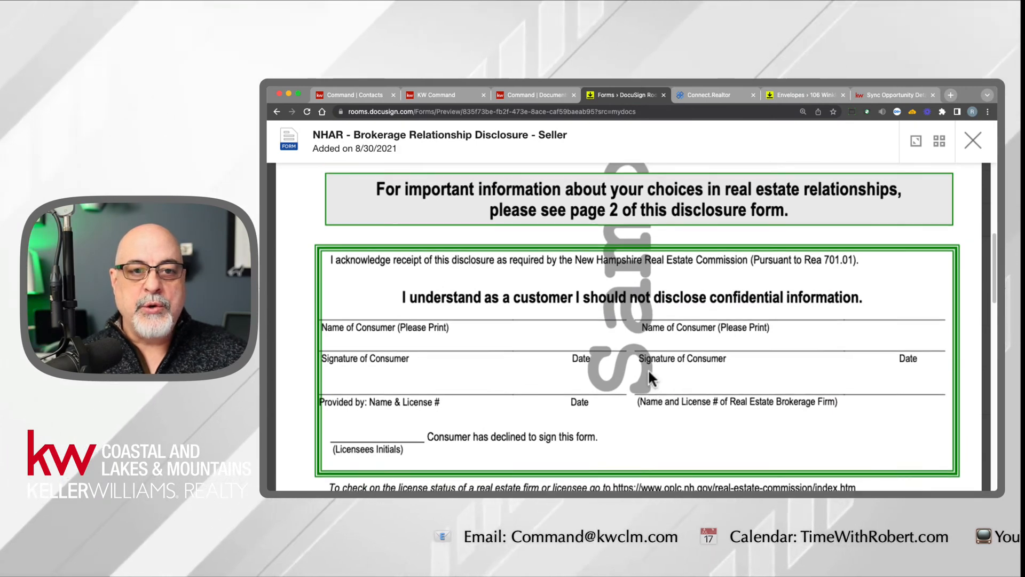
{"action": "scroll", "coordinate": [651, 377], "scroll_direction": "up", "scroll_amount": 15}
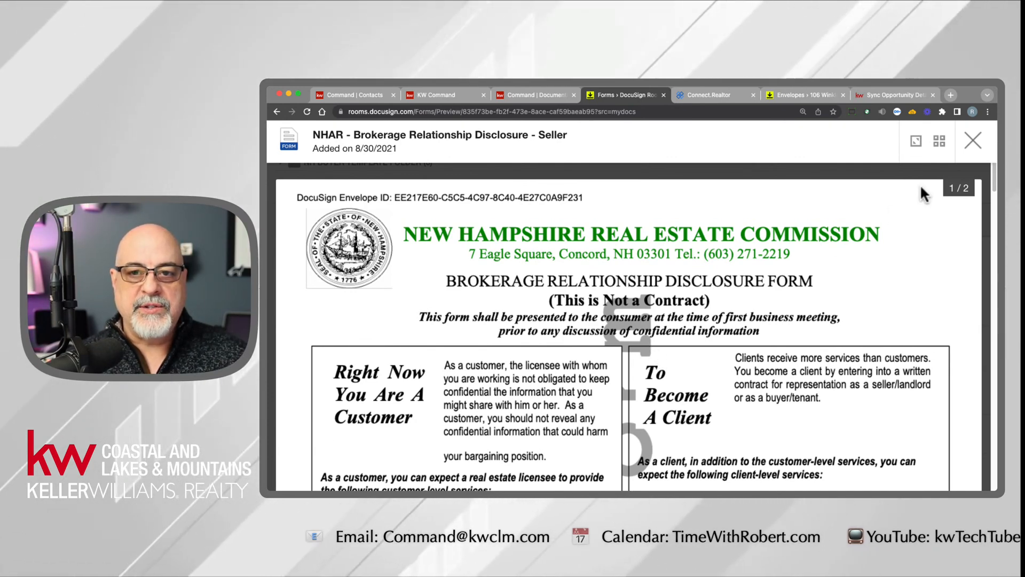
{"action": "left_click", "coordinate": [939, 141]}
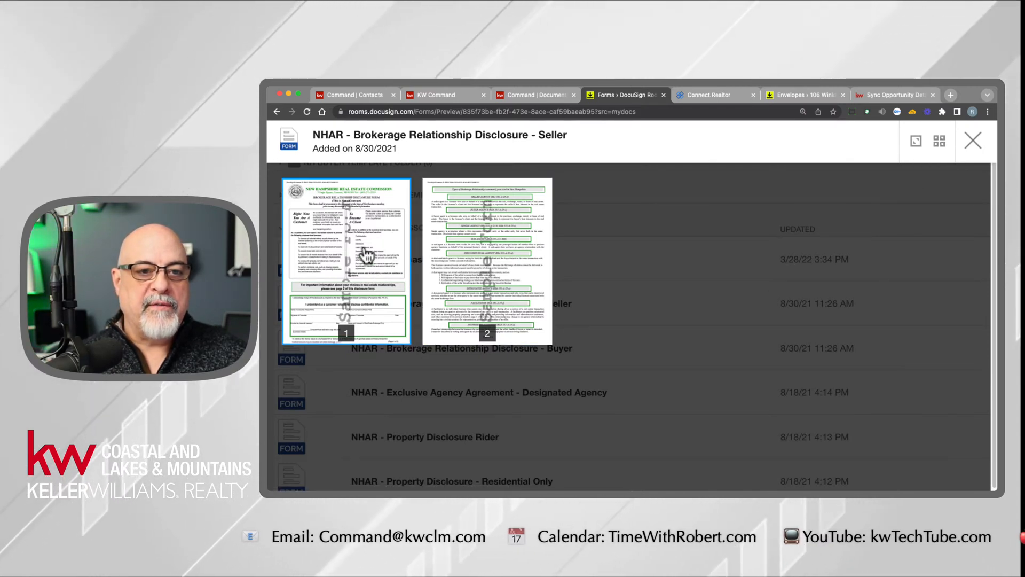
{"action": "left_click_drag", "start_coordinate": [312, 135], "coordinate": [565, 140]}
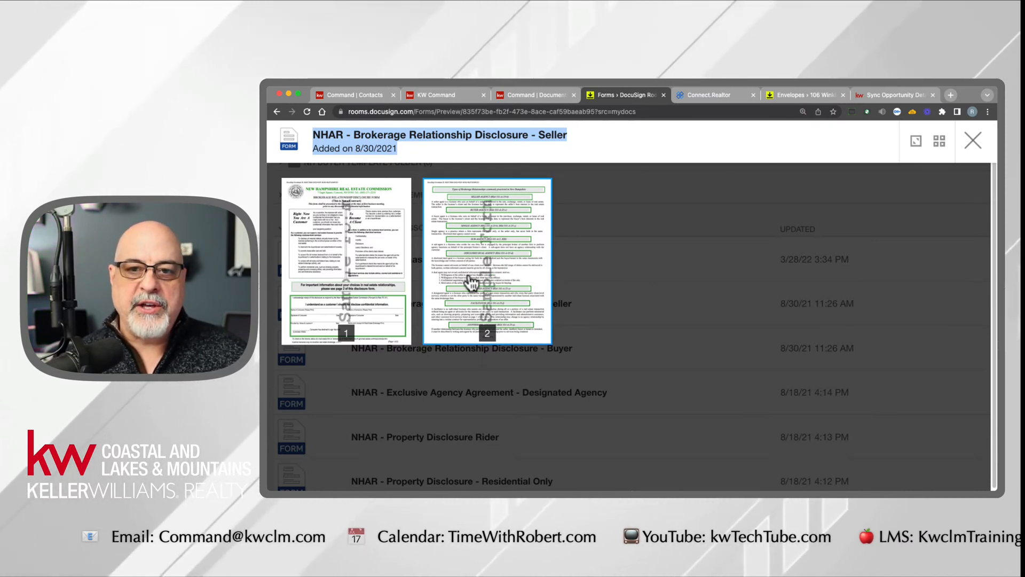
{"action": "left_click", "coordinate": [974, 144]}
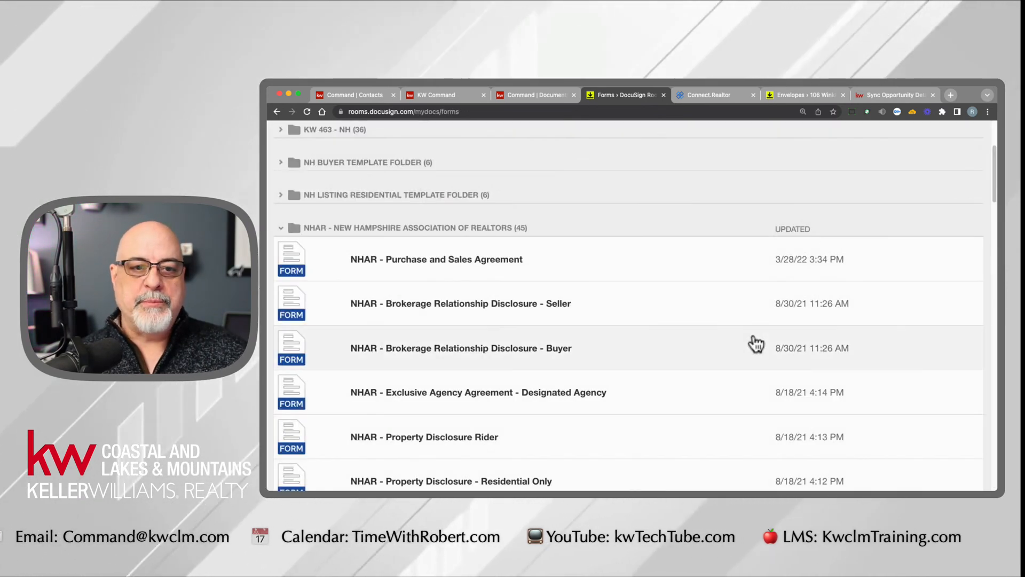
- Collapse the NHAR forms folder and return to the listing room's documents
{"action": "scroll", "coordinate": [739, 372], "scroll_direction": "up", "scroll_amount": 3}
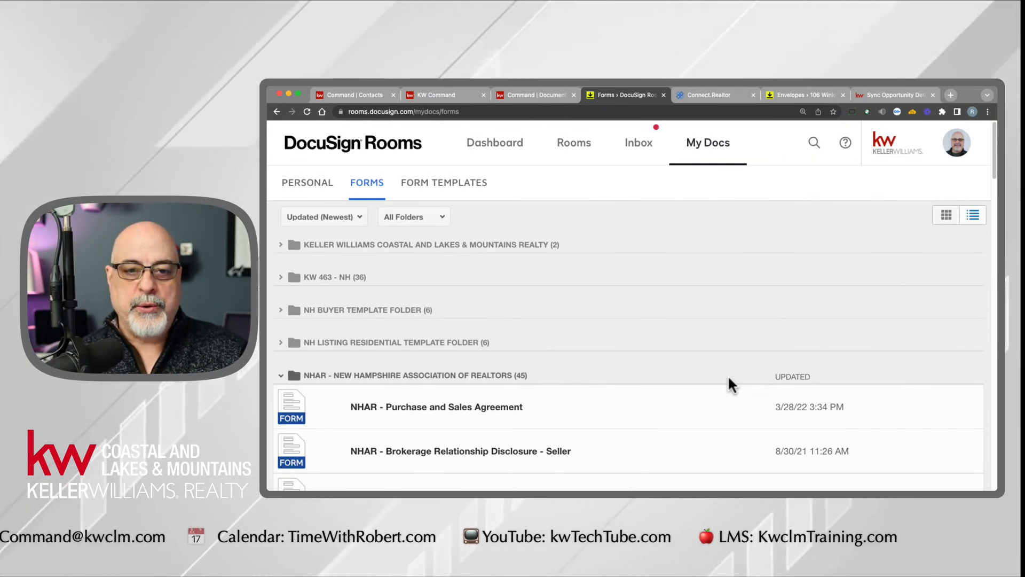
{"action": "left_click", "coordinate": [281, 376]}
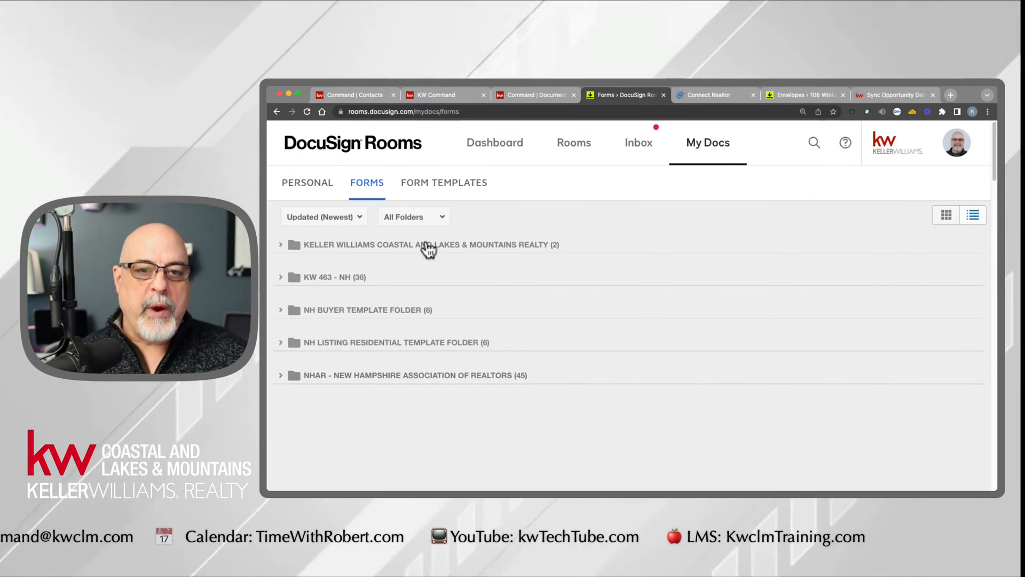
{"action": "left_click", "coordinate": [276, 111]}
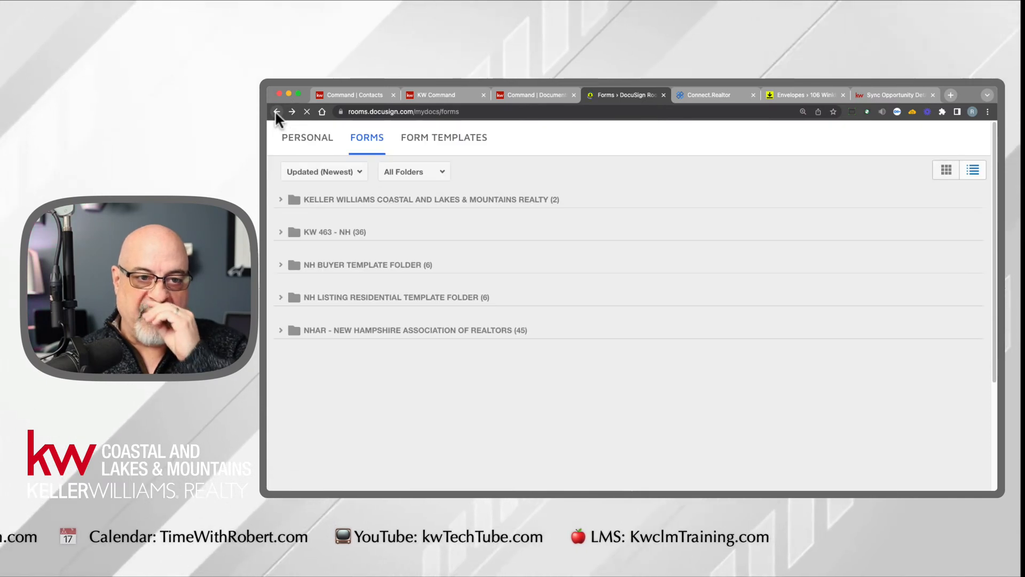
{"action": "left_click", "coordinate": [276, 111]}
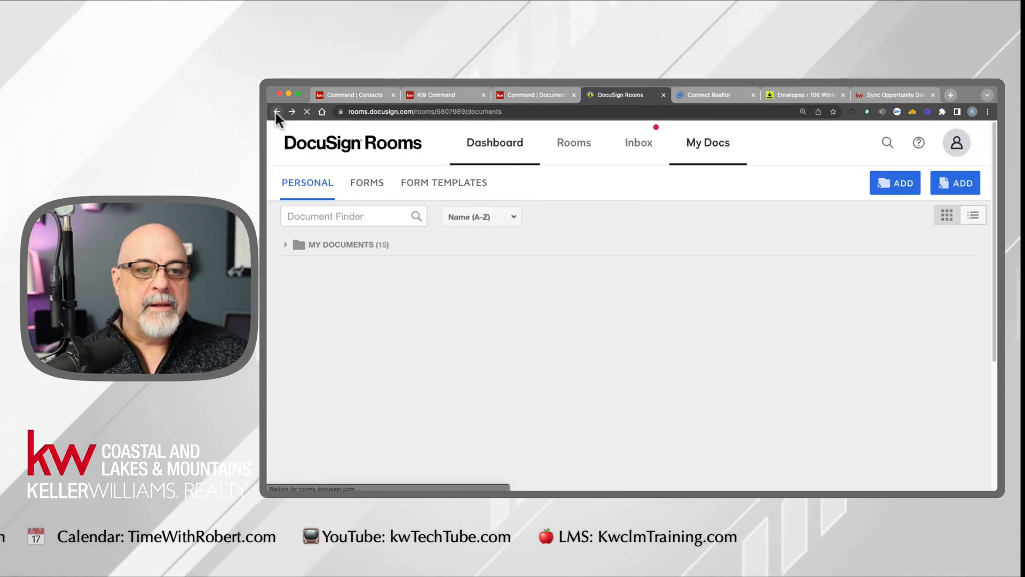
{"action": "left_click", "coordinate": [276, 111]}
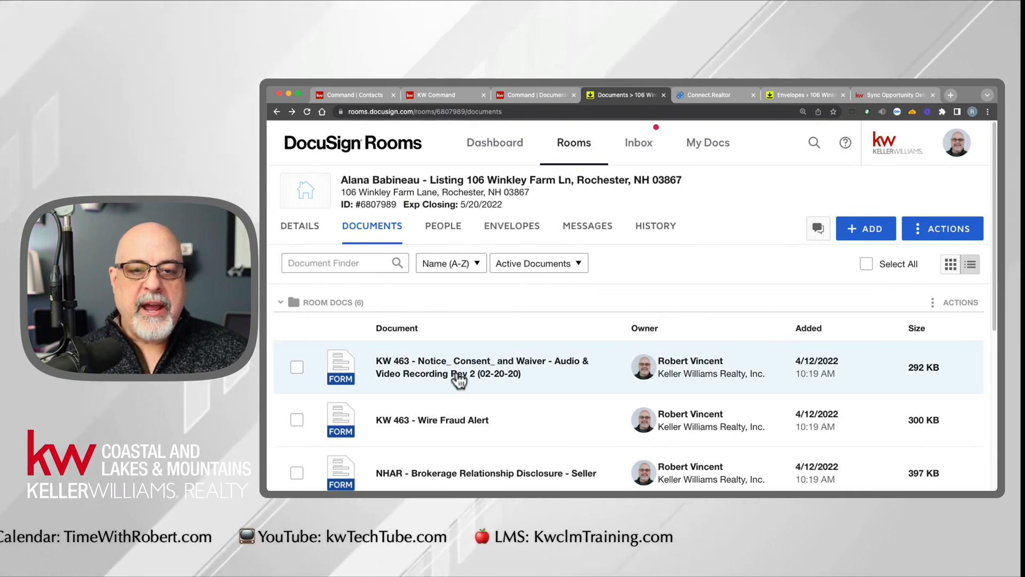
- Start adding DocuSign Forms to the room and browse the NHAR library to the Brokerage Relationship Disclosure forms
{"action": "left_click", "coordinate": [880, 238]}
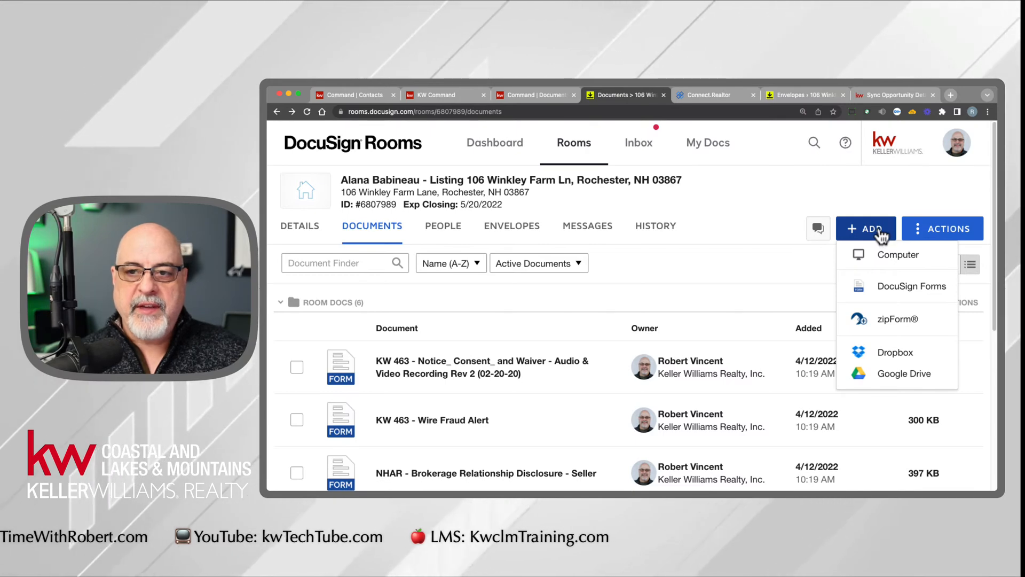
{"action": "left_click", "coordinate": [899, 293]}
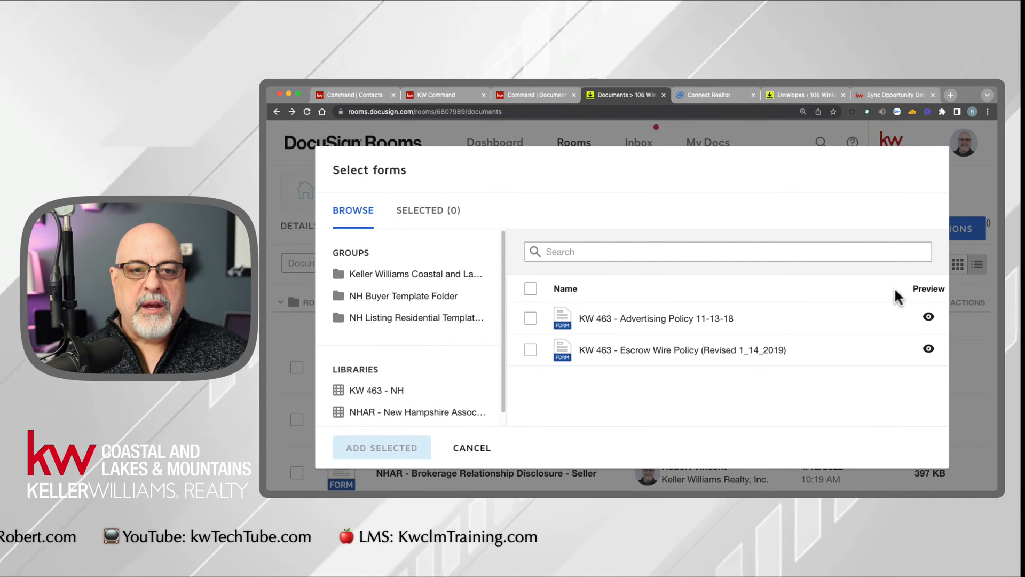
{"action": "left_click", "coordinate": [387, 393]}
{"action": "left_click", "coordinate": [390, 412]}
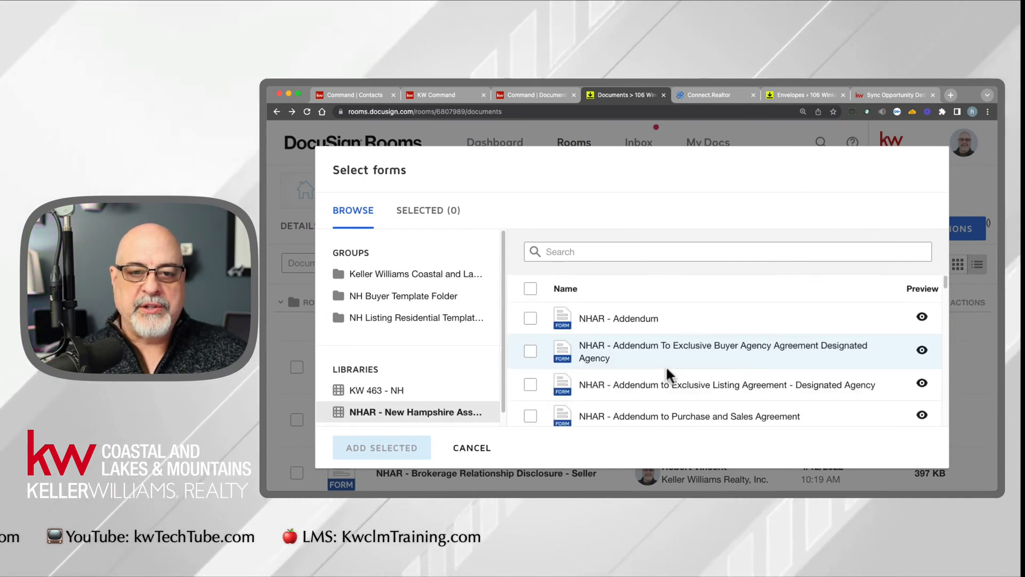
{"action": "scroll", "coordinate": [566, 408], "scroll_direction": "down", "scroll_amount": 5}
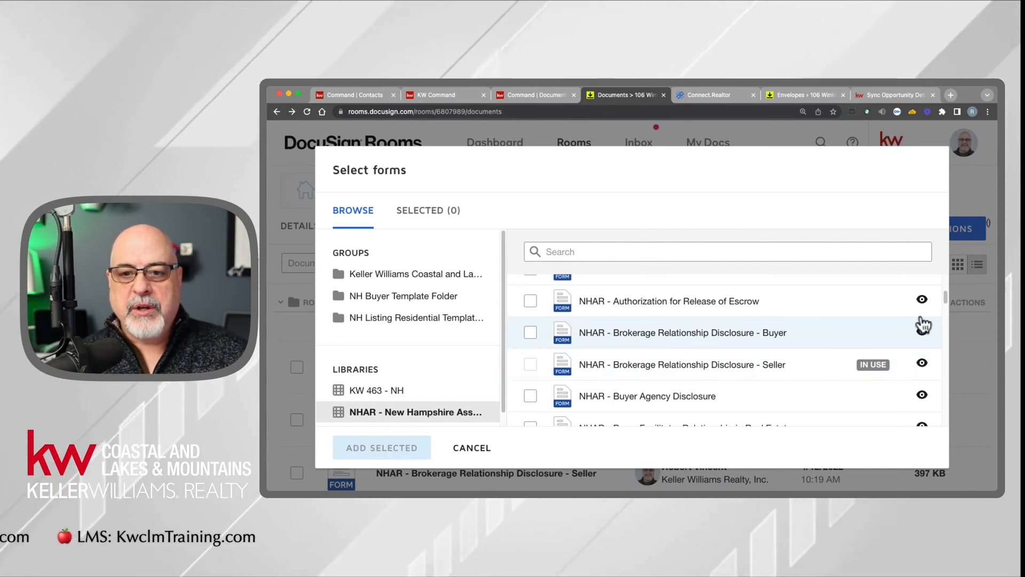
- Preview both pages of NHAR - Brokerage Relationship Disclosure - Seller from the form selection, then cancel adding forms
{"action": "left_click", "coordinate": [923, 364]}
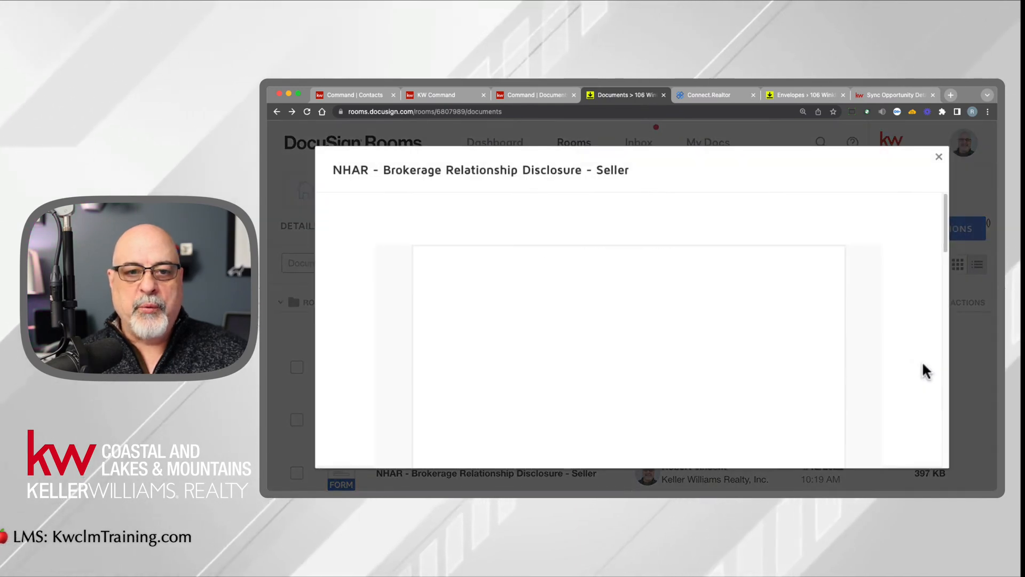
{"action": "scroll", "coordinate": [765, 345], "scroll_direction": "down", "scroll_amount": 2}
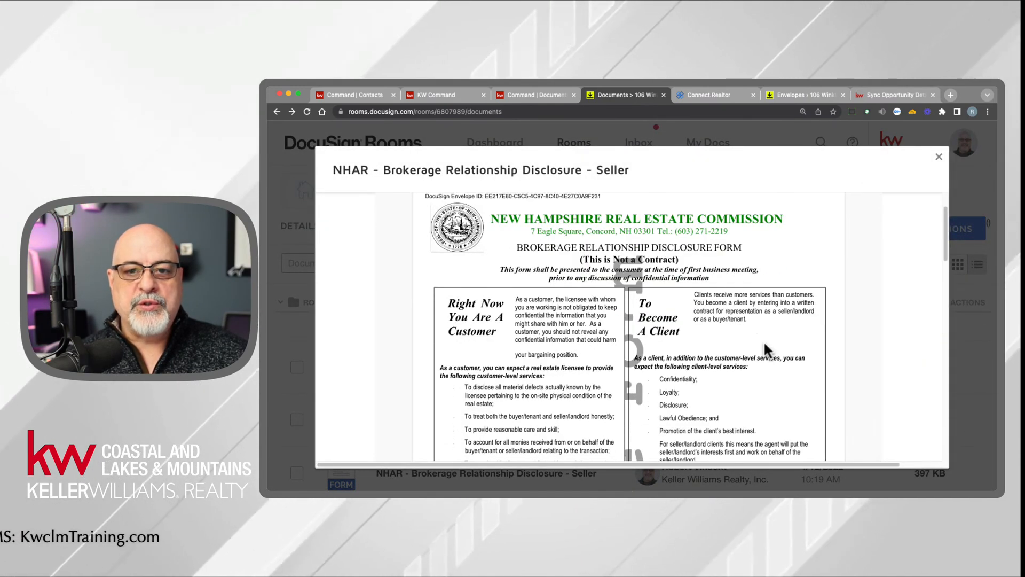
{"action": "scroll", "coordinate": [765, 346], "scroll_direction": "down", "scroll_amount": 7}
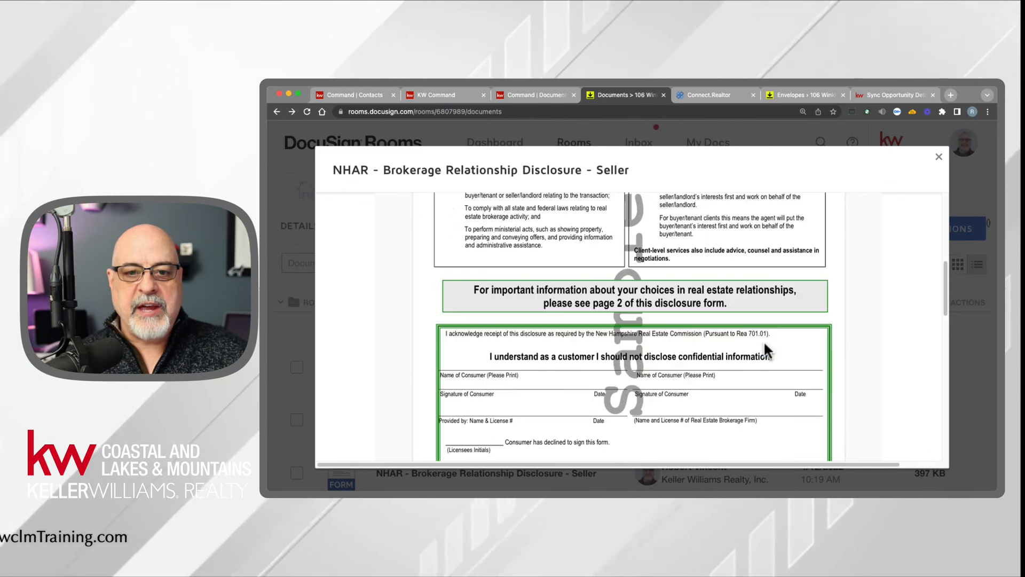
{"action": "scroll", "coordinate": [765, 347], "scroll_direction": "down", "scroll_amount": 5}
{"action": "scroll", "coordinate": [764, 350], "scroll_direction": "down", "scroll_amount": 8}
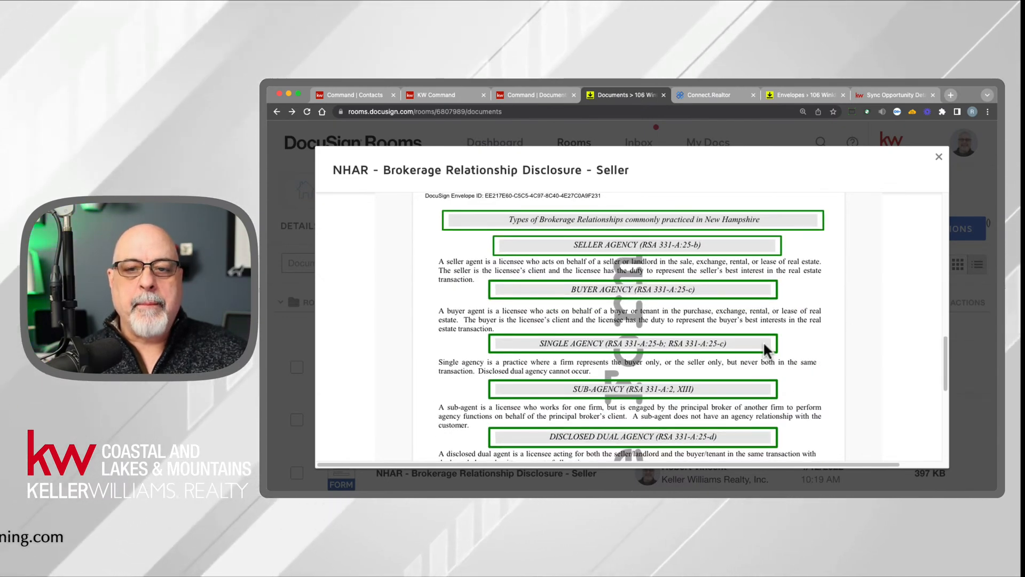
{"action": "left_click", "coordinate": [939, 160]}
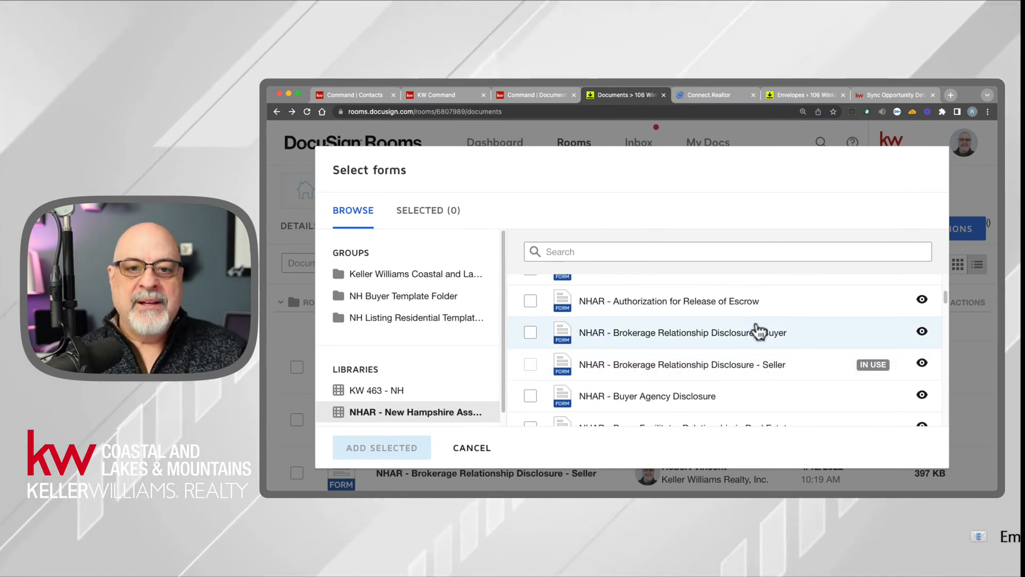
{"action": "left_click", "coordinate": [477, 449]}
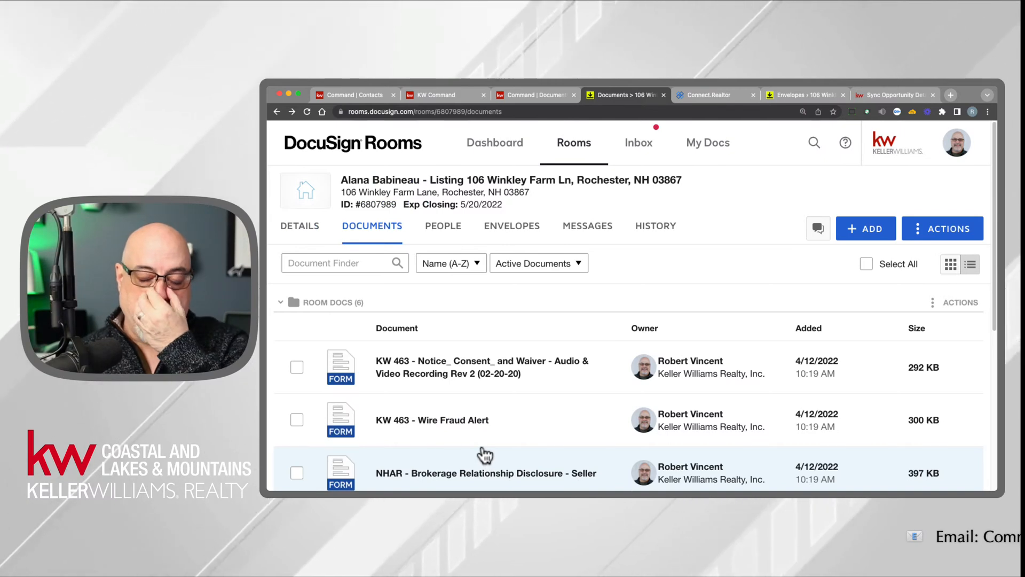
- Open the form templates in My Docs and highlight the name of the KW 463 - KW Referral Form template
{"action": "left_click", "coordinate": [709, 144]}
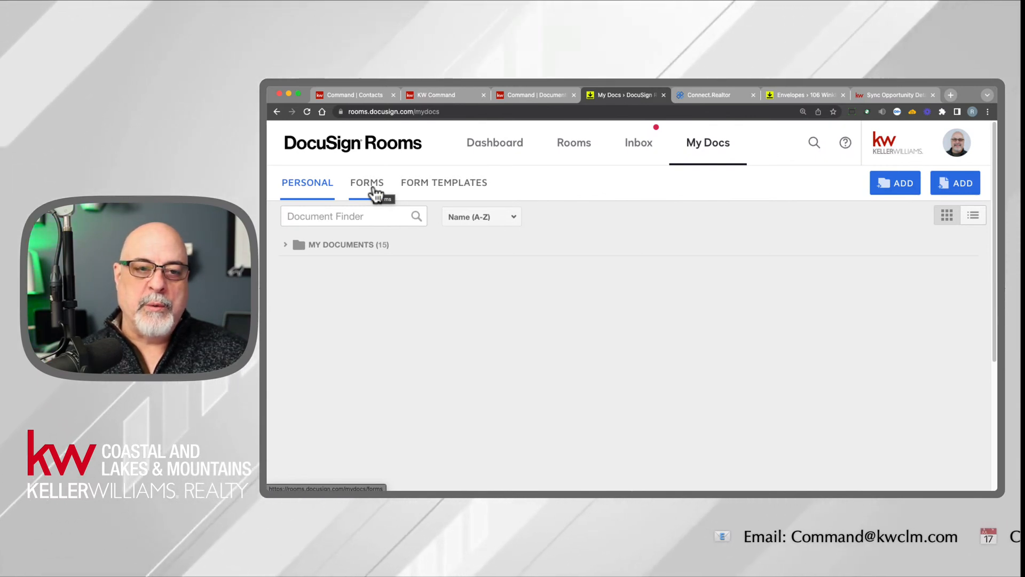
{"action": "left_click", "coordinate": [427, 188]}
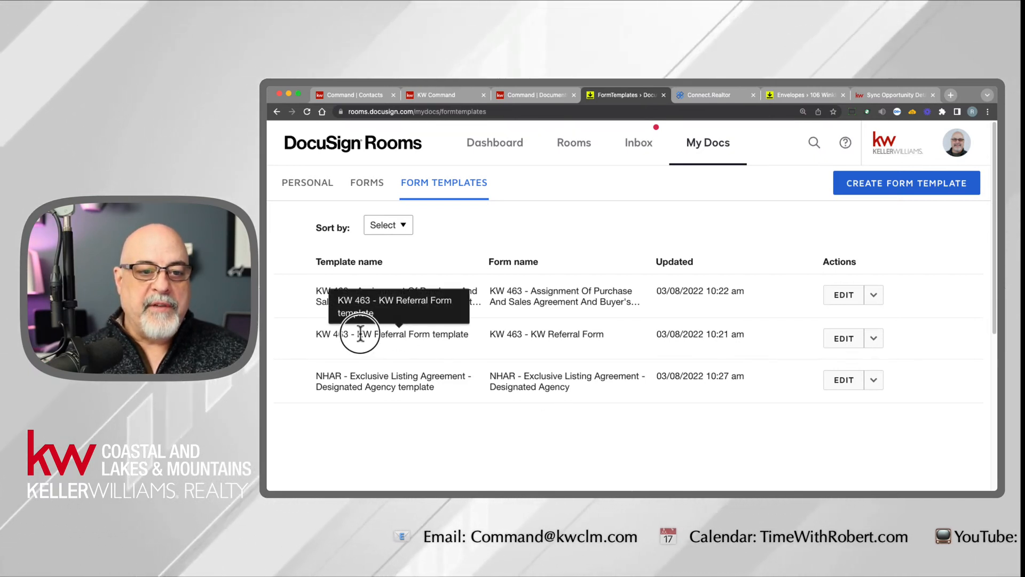
{"action": "left_click_drag", "start_coordinate": [361, 334], "coordinate": [469, 335]}
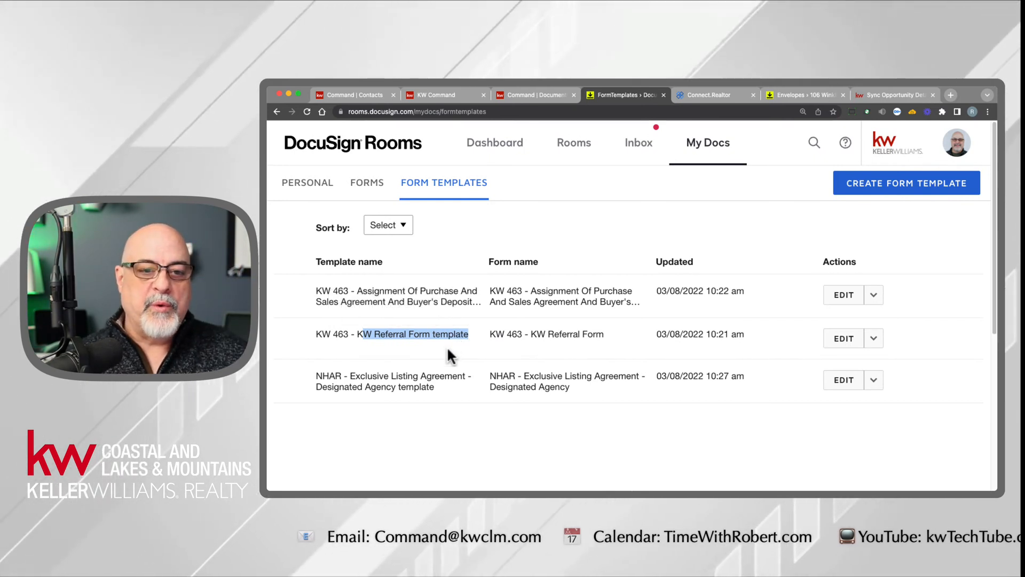
{"action": "left_click", "coordinate": [447, 347]}
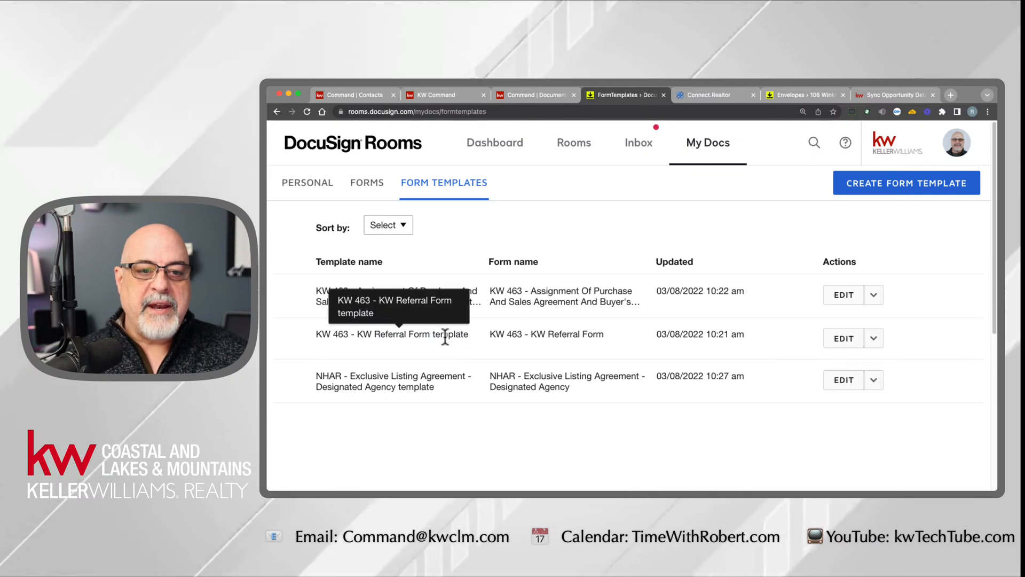
{"action": "double_click", "coordinate": [447, 337]}
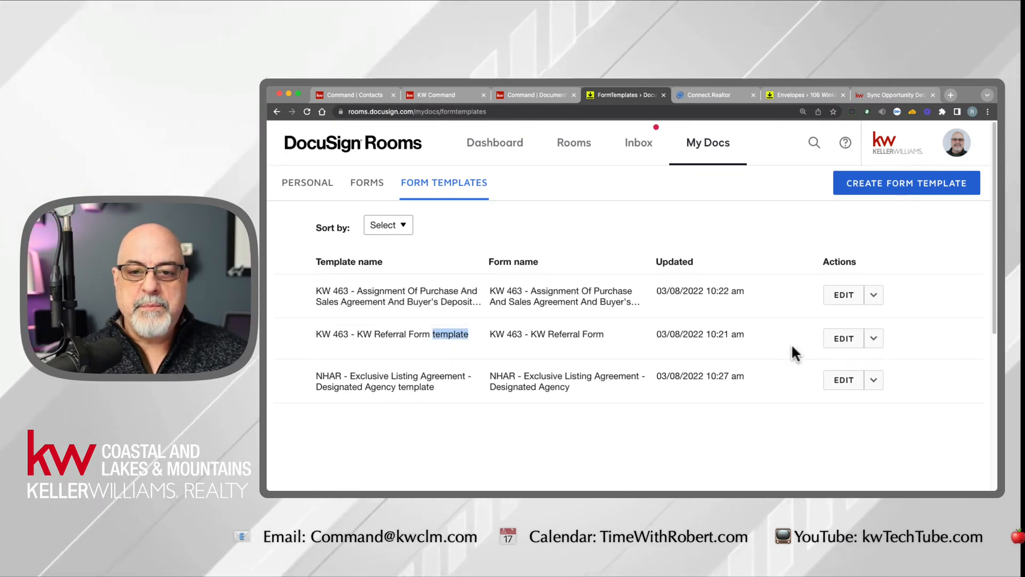
- Open the KW 463 - KW Referral Form template for editing, review its prefilled sending office details, and close it without saving
{"action": "left_click", "coordinate": [844, 339]}
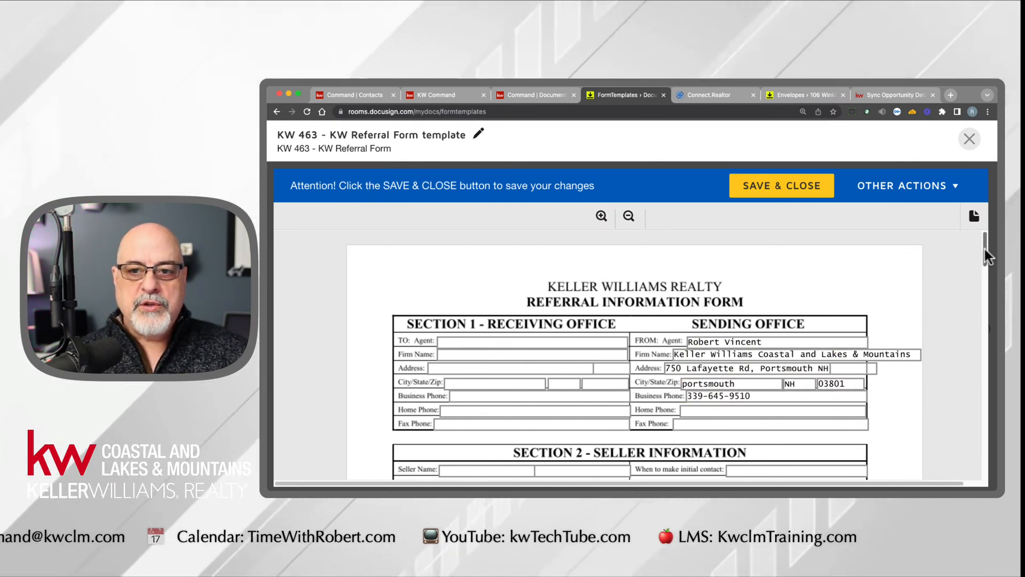
{"action": "left_click_drag", "start_coordinate": [985, 247], "coordinate": [979, 219]}
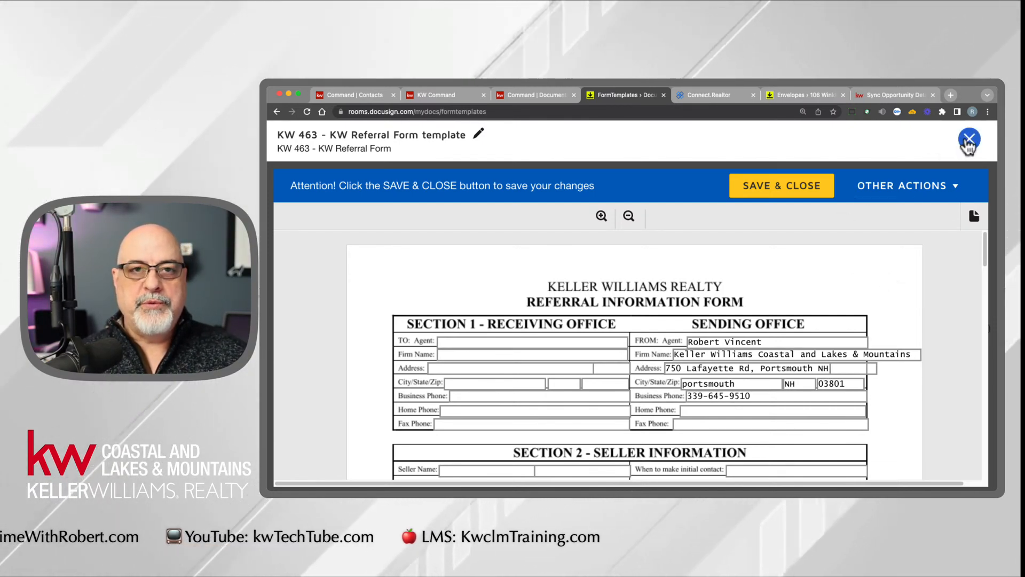
{"action": "left_click", "coordinate": [968, 141]}
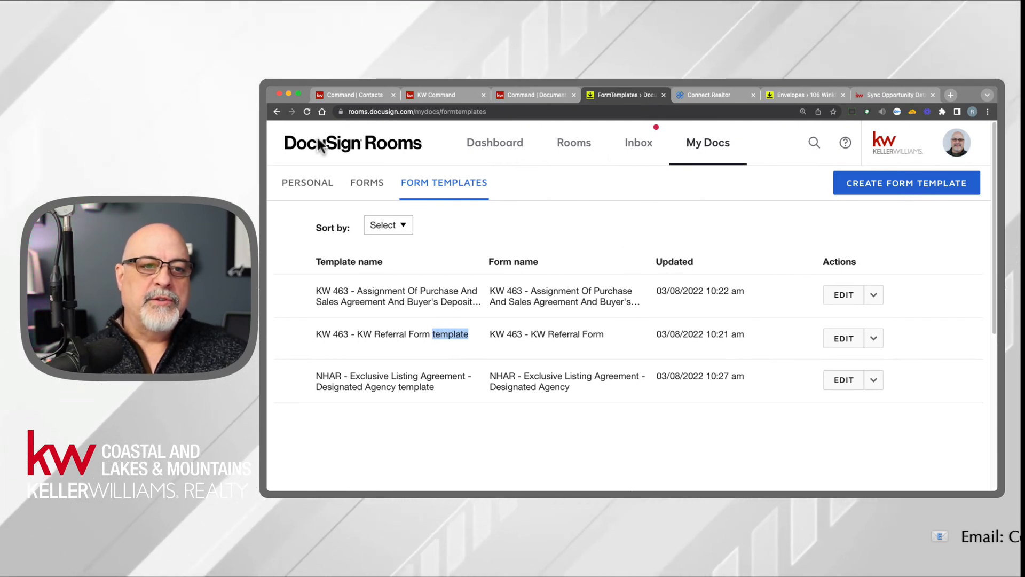
{"action": "right_click", "coordinate": [280, 112]}
{"action": "left_click", "coordinate": [625, 236]}
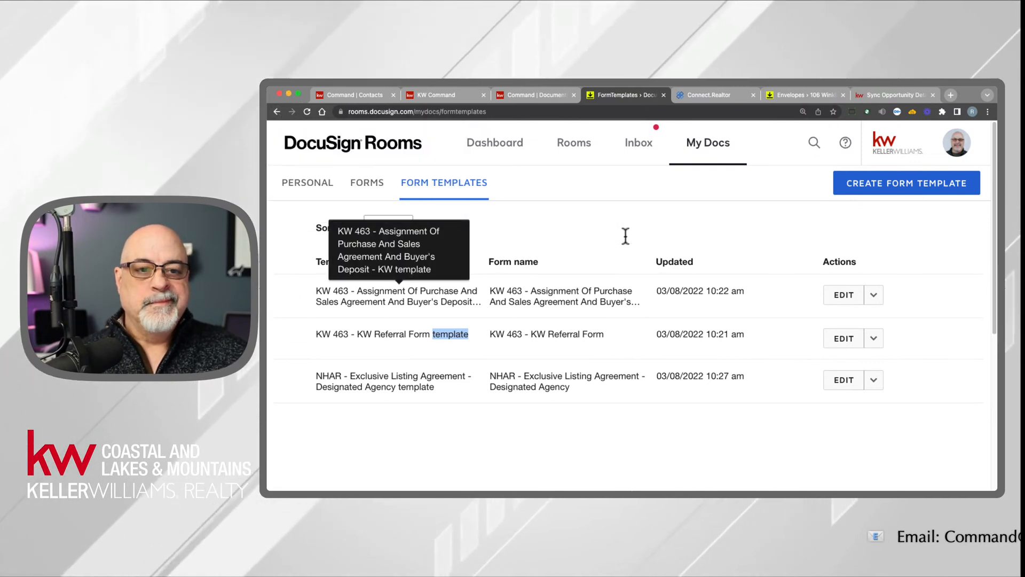
{"action": "left_click", "coordinate": [625, 237]}
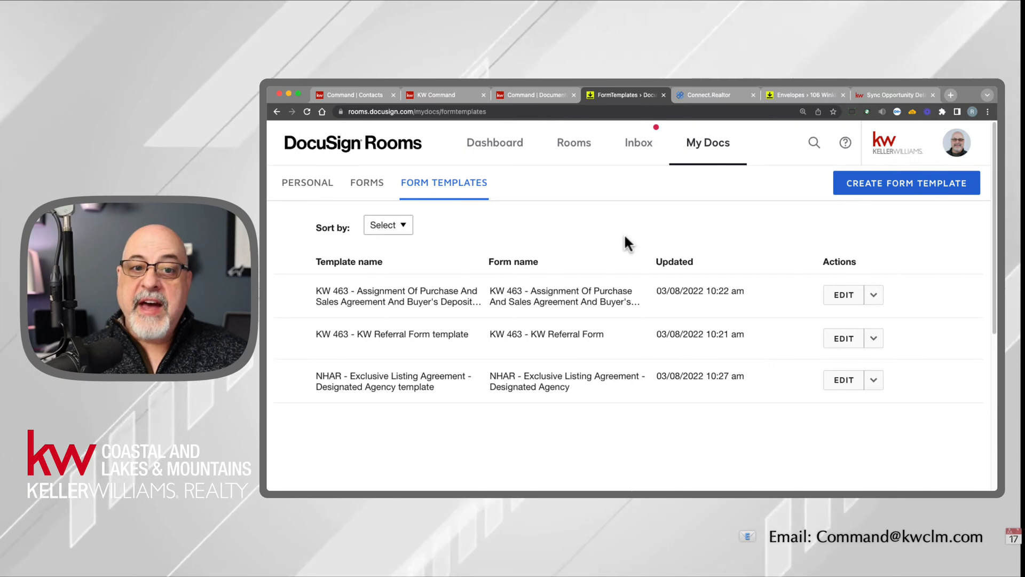
- Start a form template from the DocuSign Form Library, browse the NHAR - New Hampshire Association of Realtors forms, and cancel
{"action": "left_click", "coordinate": [885, 184]}
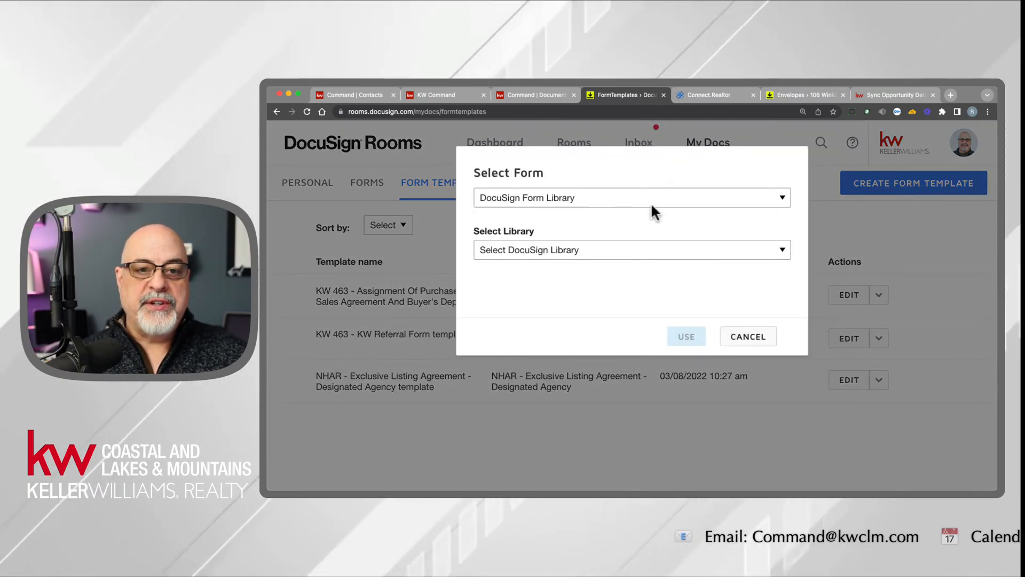
{"action": "left_click", "coordinate": [583, 198]}
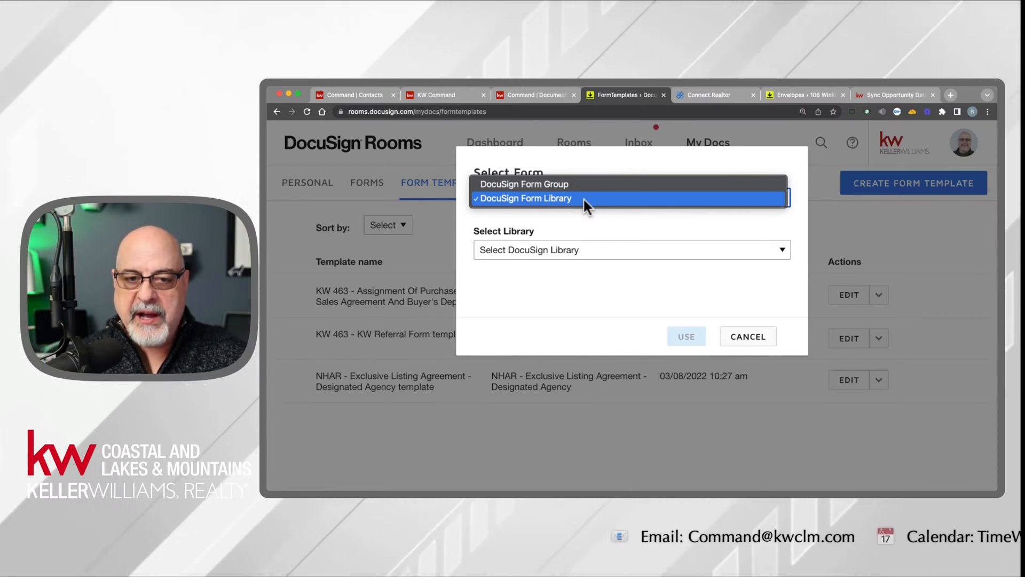
{"action": "left_click", "coordinate": [583, 197]}
{"action": "left_click", "coordinate": [584, 247]}
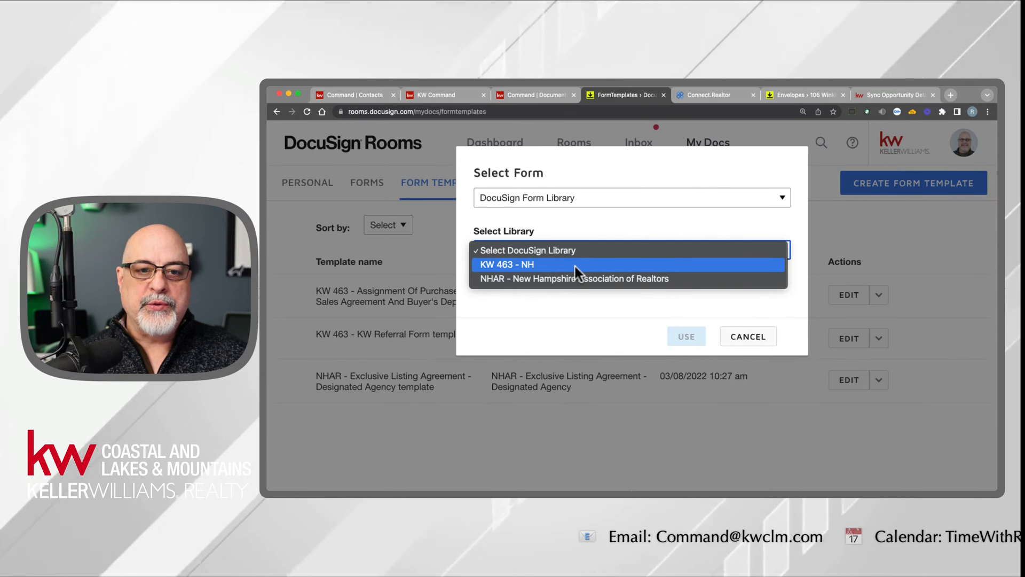
{"action": "left_click", "coordinate": [569, 278]}
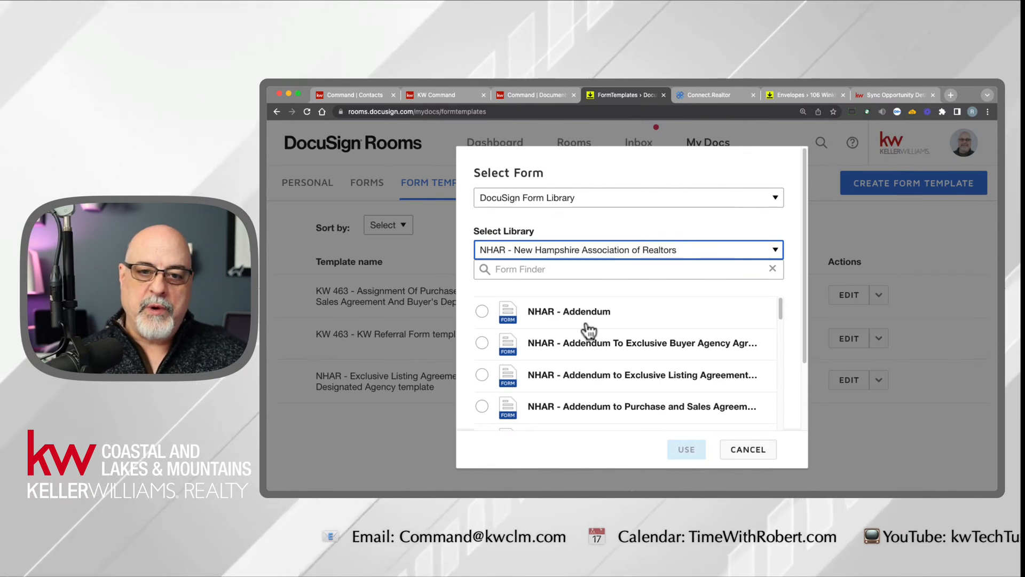
{"action": "left_click", "coordinate": [749, 447]}
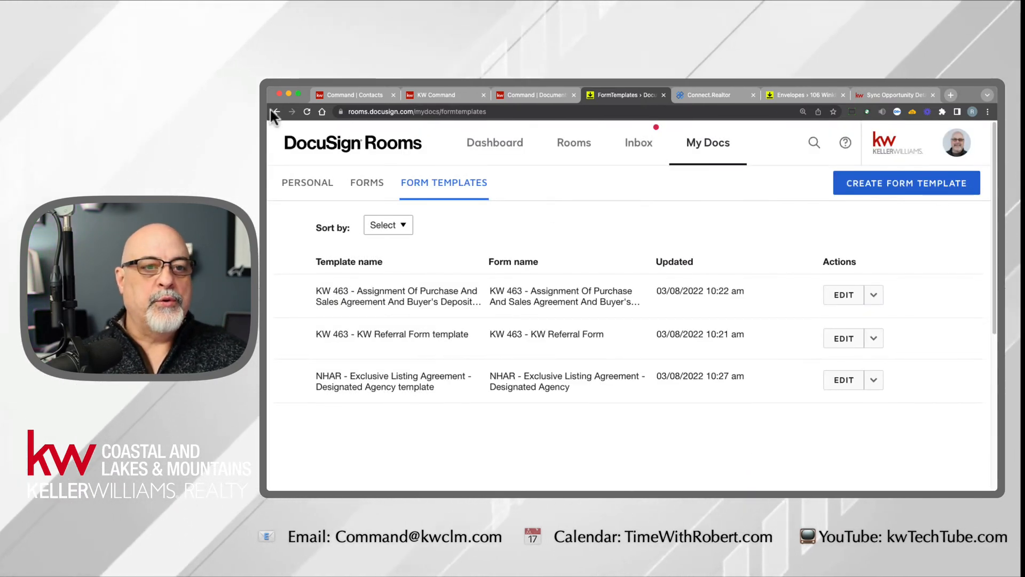
- Return to the listing room's documents and show them as a grid at a smaller page zoom
{"action": "left_click_drag", "start_coordinate": [276, 111], "coordinate": [293, 177]}
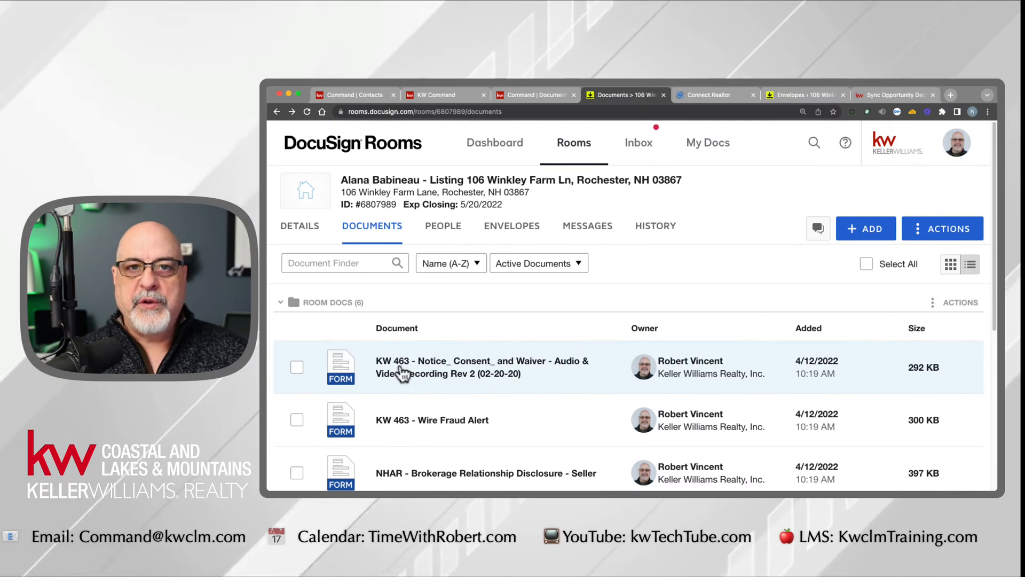
{"action": "left_click", "coordinate": [951, 264]}
{"action": "key", "text": "super+minus"}
{"action": "key", "text": "super+minus"}
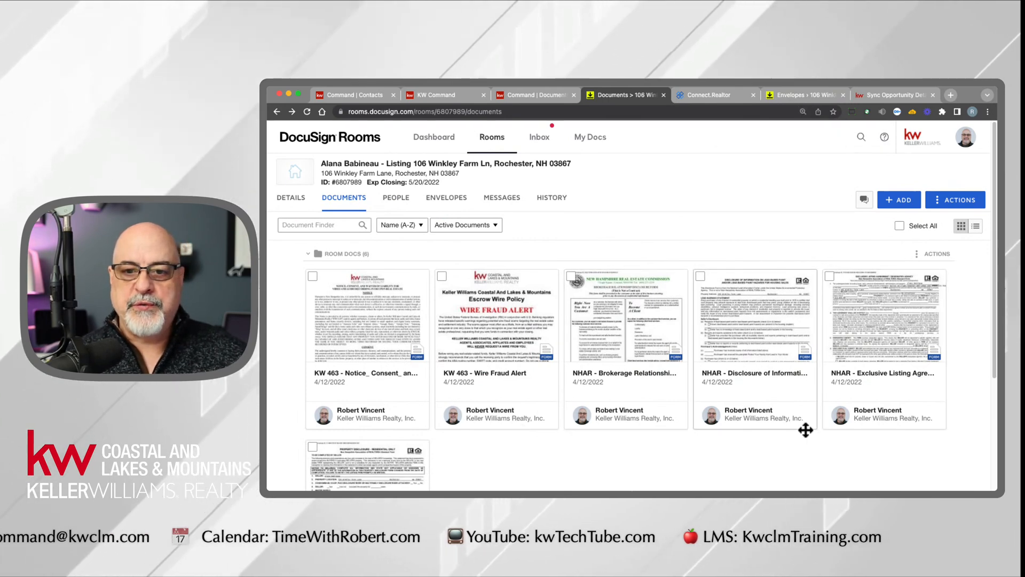
{"action": "scroll", "coordinate": [763, 434], "scroll_direction": "down", "scroll_amount": 3}
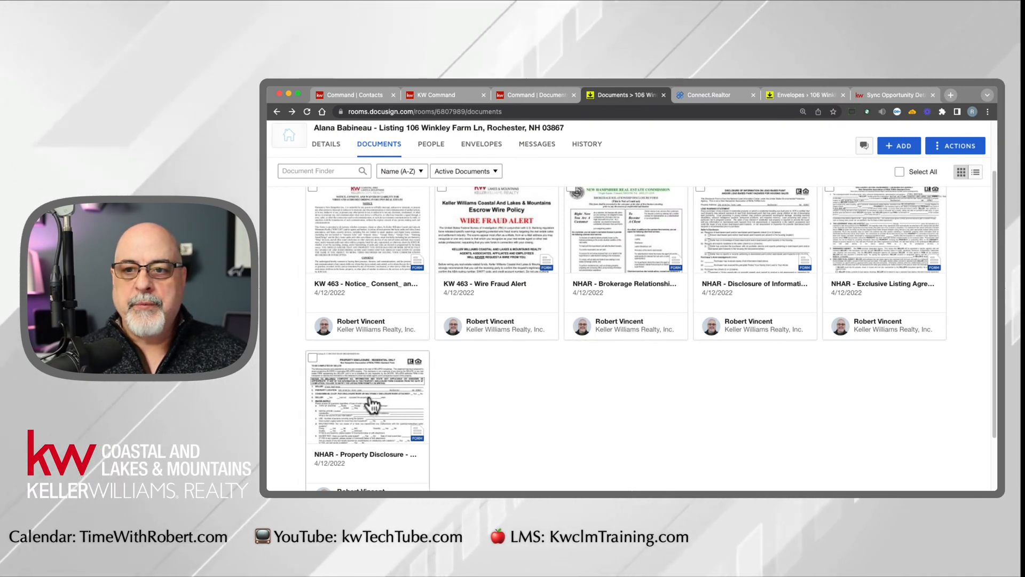
- Open NHAR - Property Disclosure - Residential Only and examine its prefilled seller and property location fields
{"action": "left_click", "coordinate": [381, 389]}
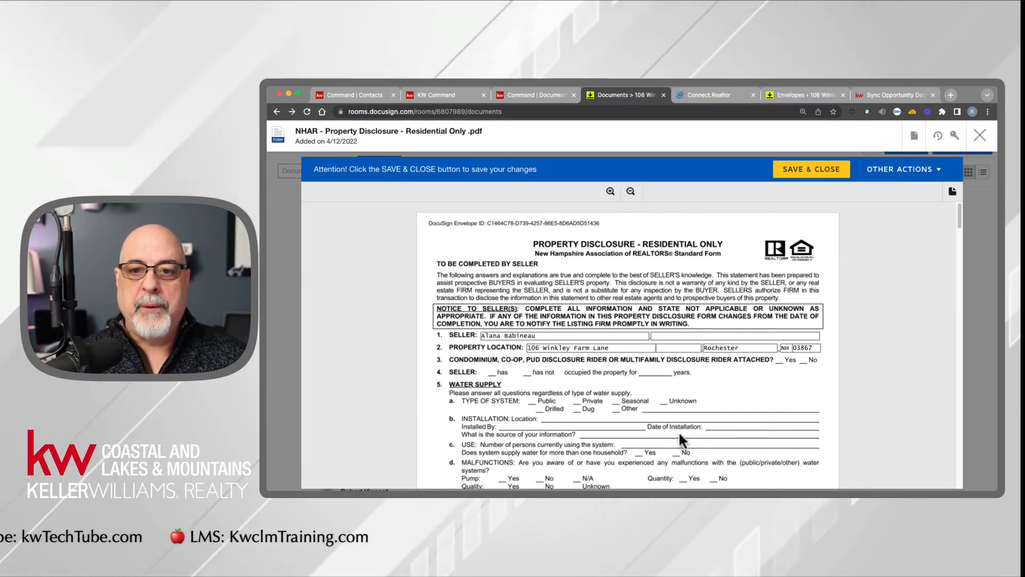
{"action": "left_click", "coordinate": [532, 348]}
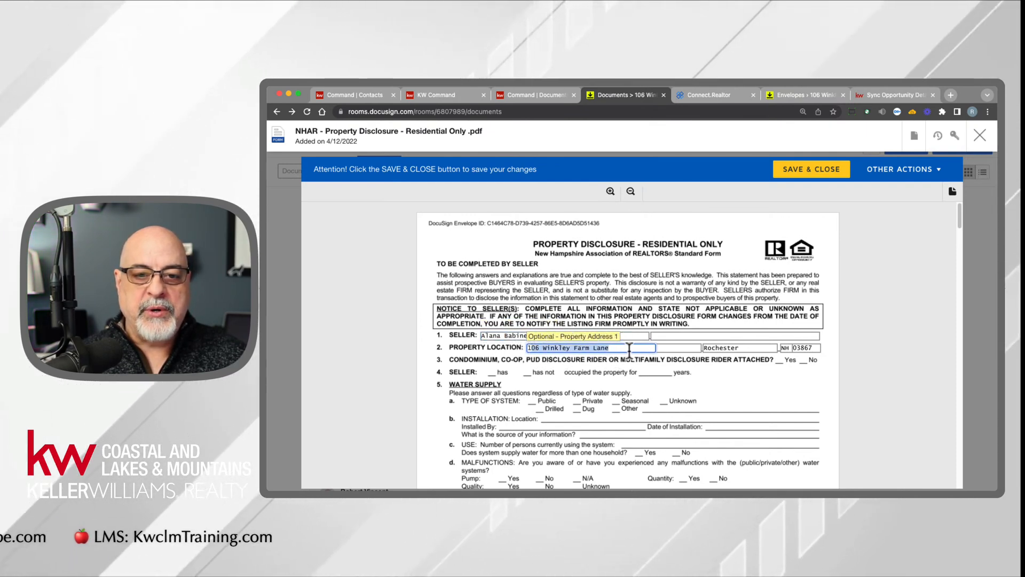
{"action": "left_click", "coordinate": [438, 268]}
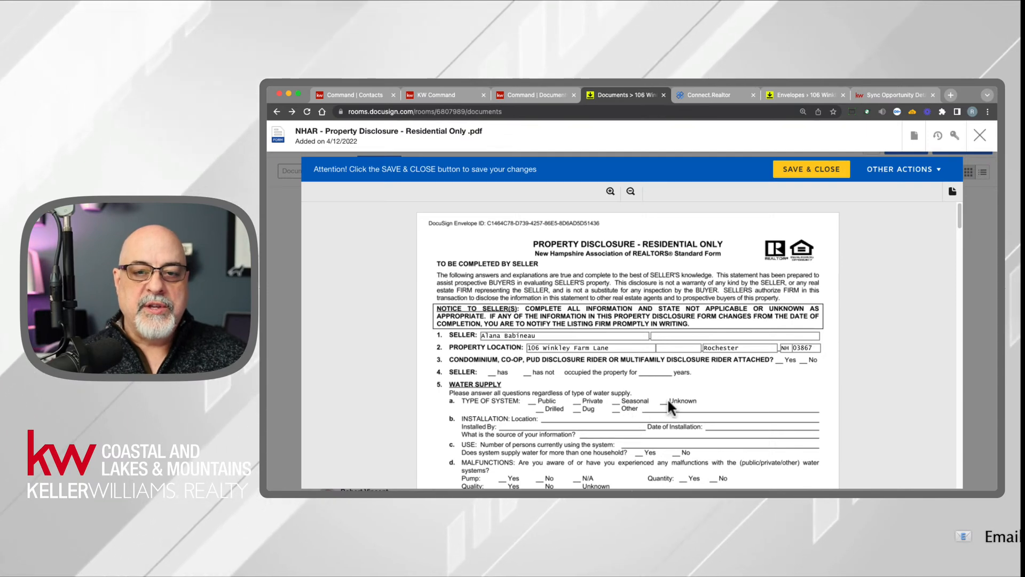
{"action": "mouse_move", "coordinate": [959, 212]}
{"action": "left_mouse_down"}
{"action": "mouse_move", "coordinate": [953, 322]}
{"action": "mouse_move", "coordinate": [968, 477]}
{"action": "mouse_move", "coordinate": [969, 202]}
{"action": "left_mouse_up"}
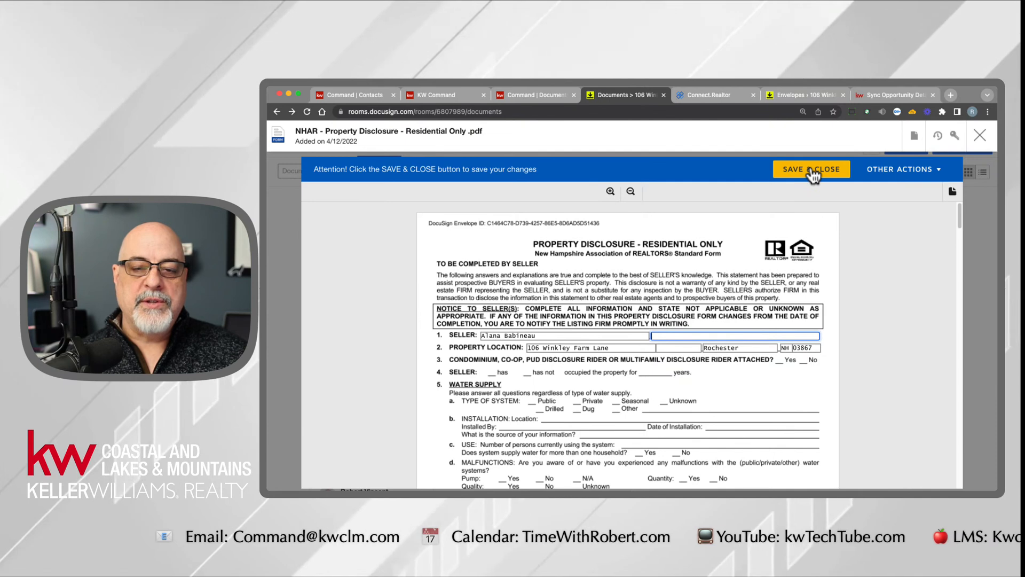
- Review the actions available for the Property Disclosure form, both inside the open form and, after closing it, from its document card
{"action": "left_click", "coordinate": [917, 170]}
{"action": "left_click", "coordinate": [899, 280]}
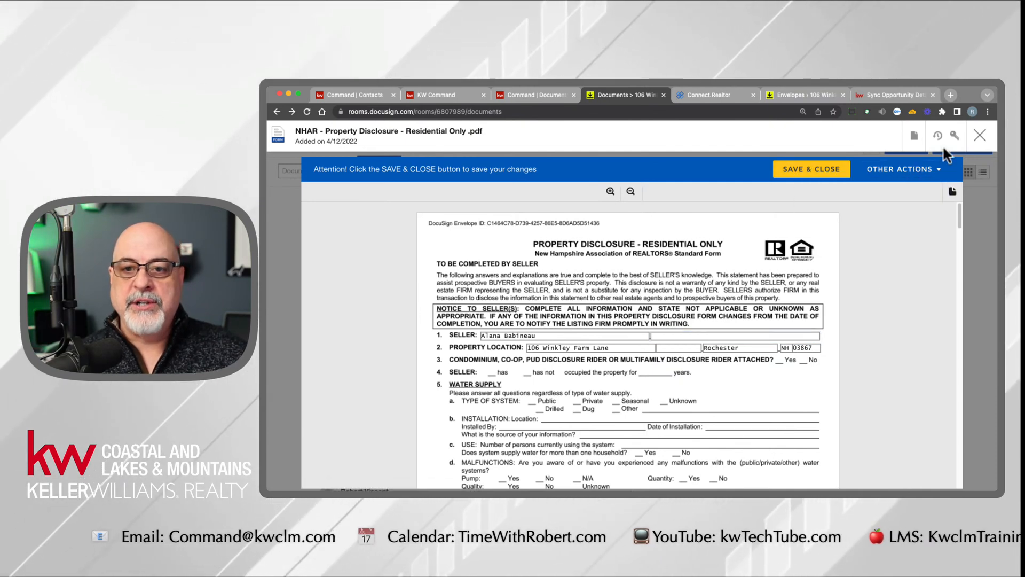
{"action": "left_click", "coordinate": [915, 140]}
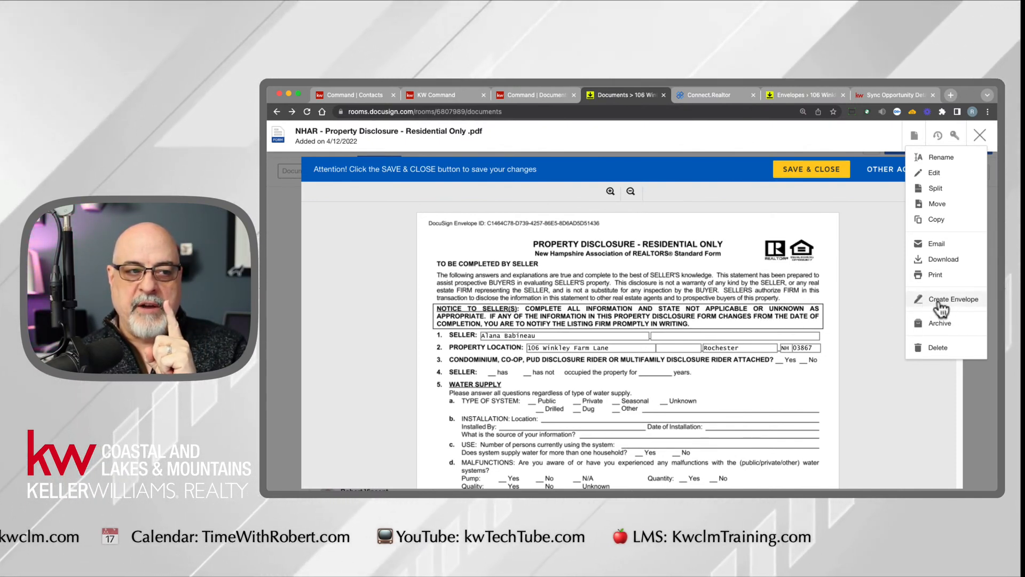
{"action": "left_click", "coordinate": [980, 134]}
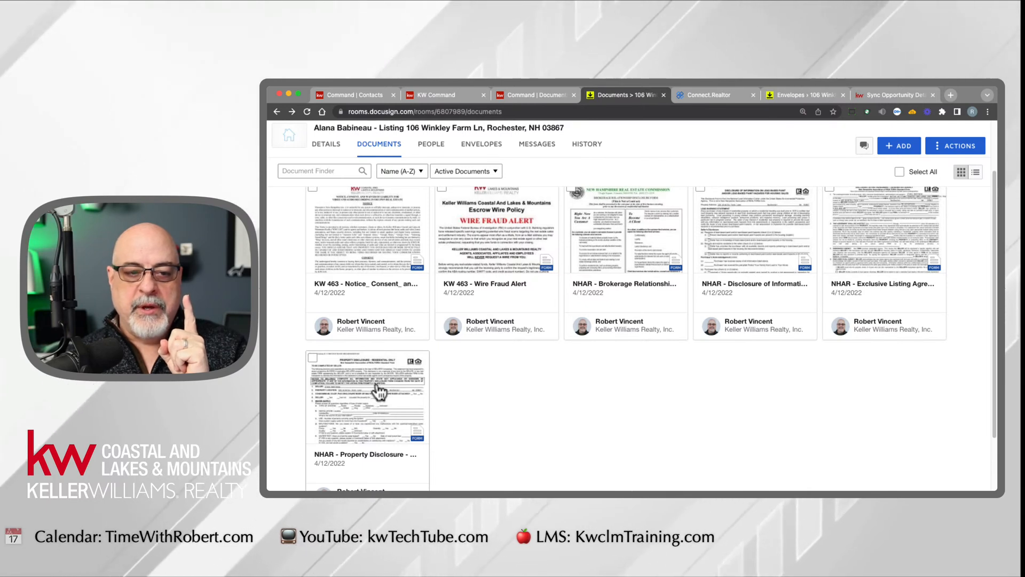
{"action": "right_click", "coordinate": [377, 377]}
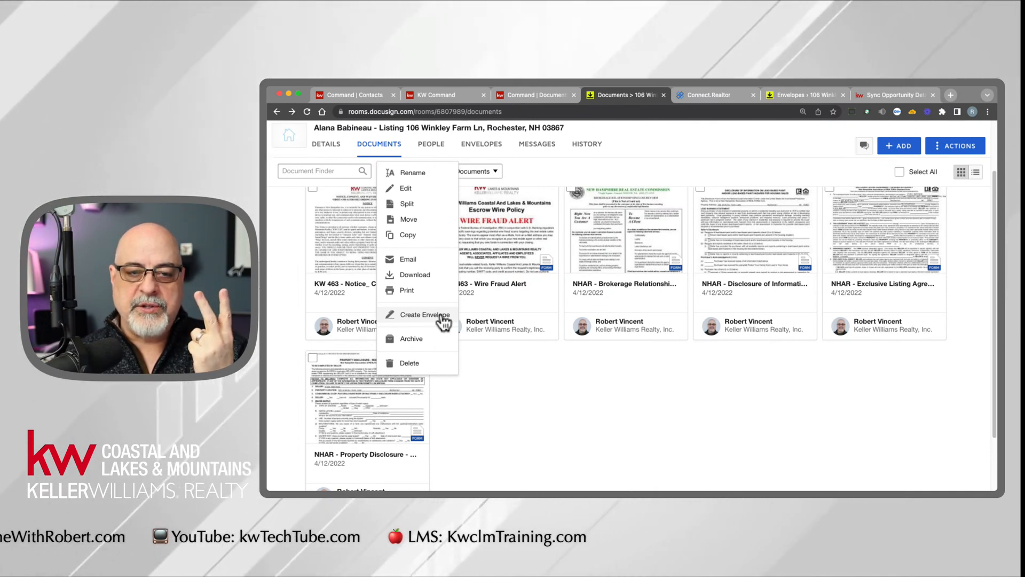
{"action": "left_click", "coordinate": [521, 409]}
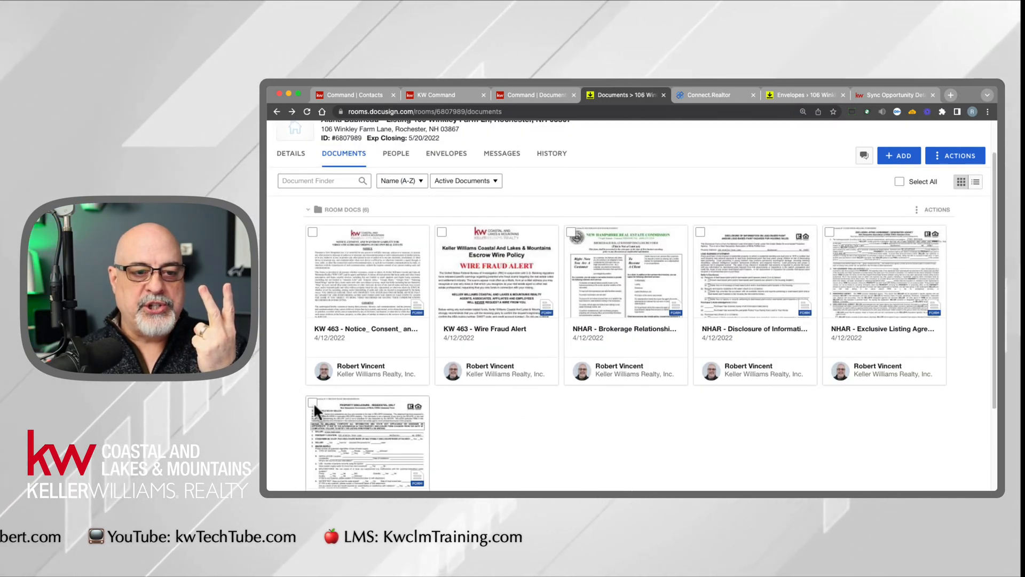
- Select the Property Disclosure form and deselect the Disclosure of Information and Exclusive Listing Agreement forms
{"action": "left_click", "coordinate": [314, 404]}
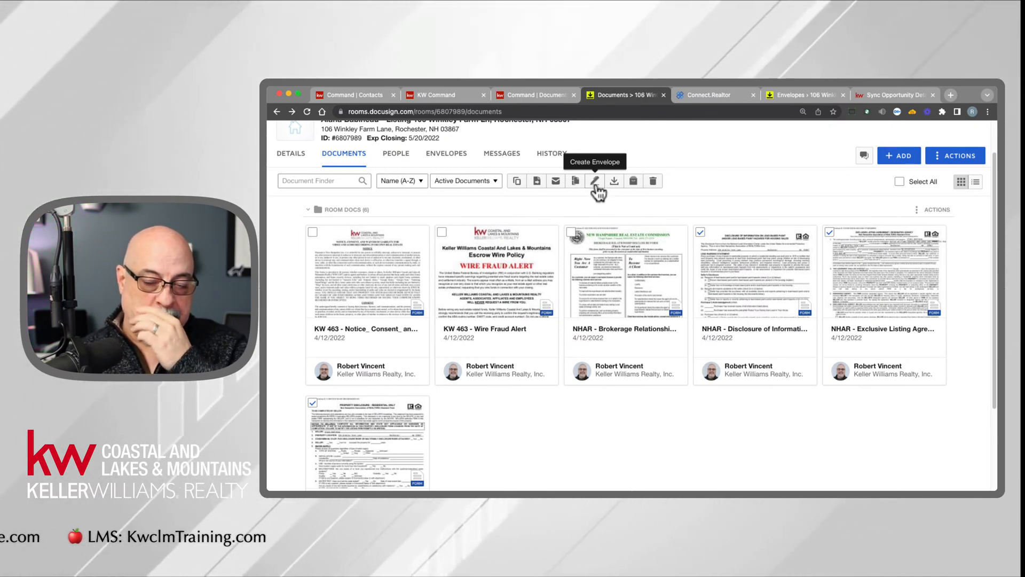
{"action": "left_click", "coordinate": [700, 232]}
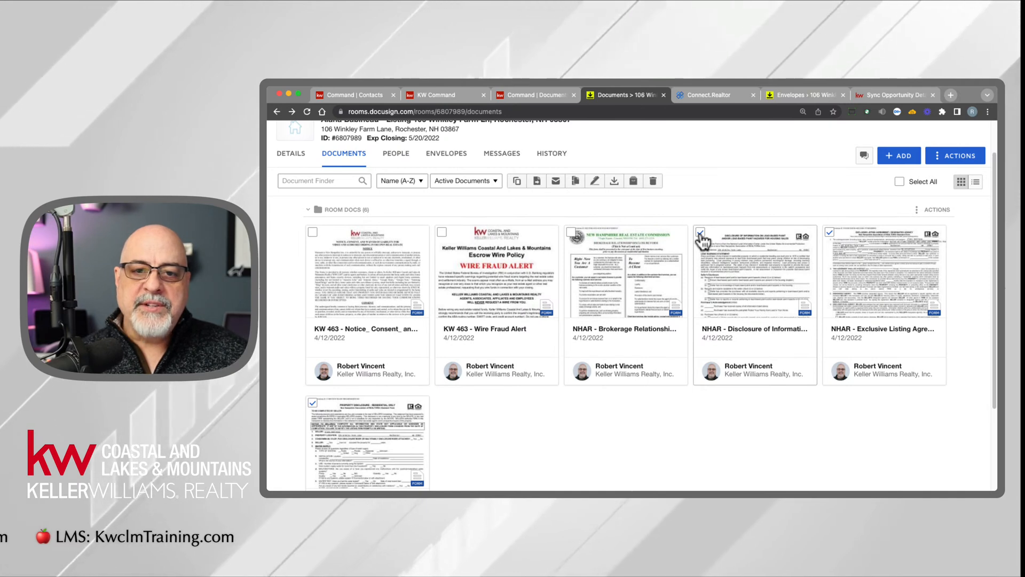
{"action": "left_click", "coordinate": [831, 235]}
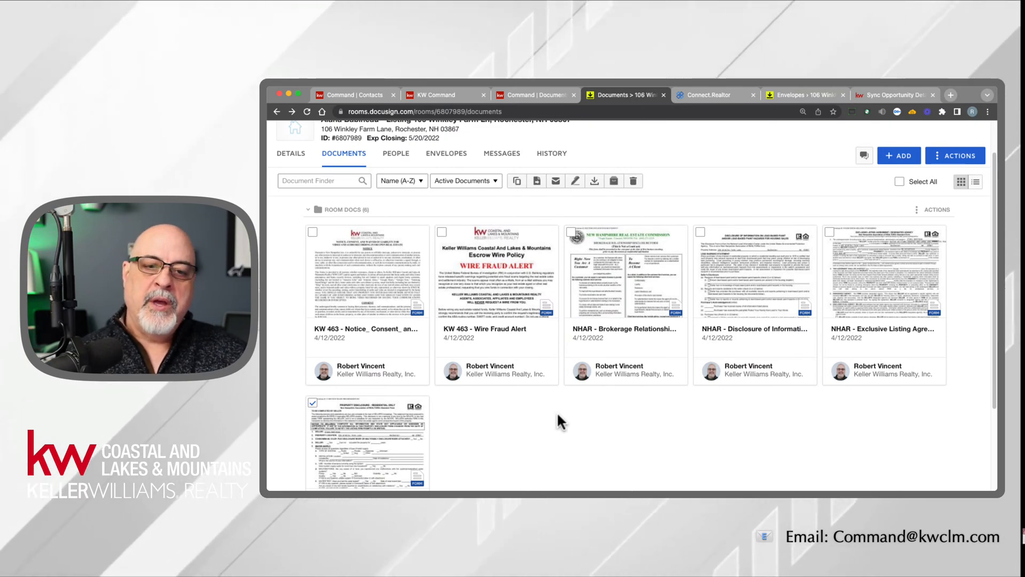
{"action": "scroll", "coordinate": [557, 415], "scroll_direction": "down", "scroll_amount": 3}
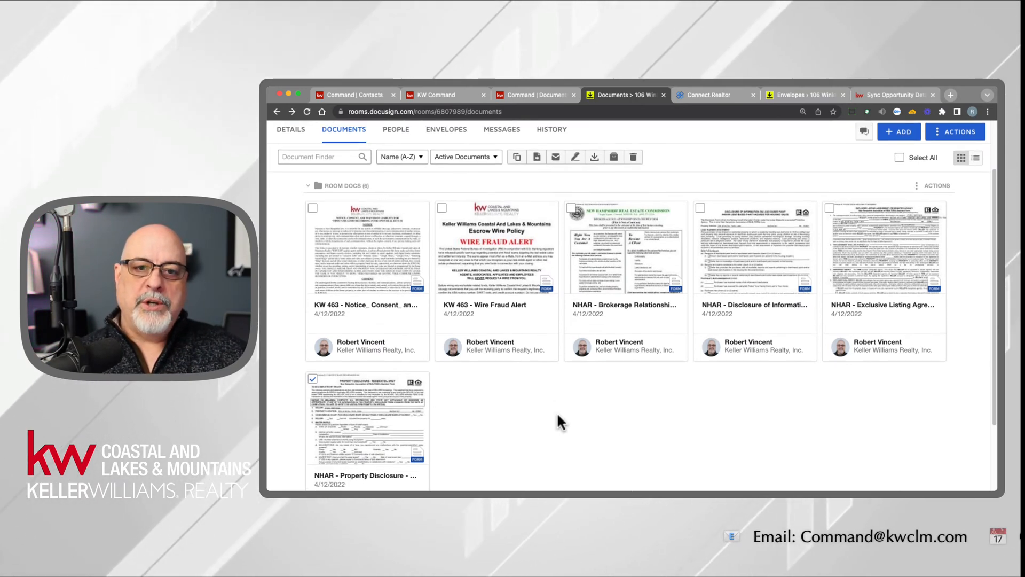
{"action": "scroll", "coordinate": [558, 415], "scroll_direction": "up", "scroll_amount": 3}
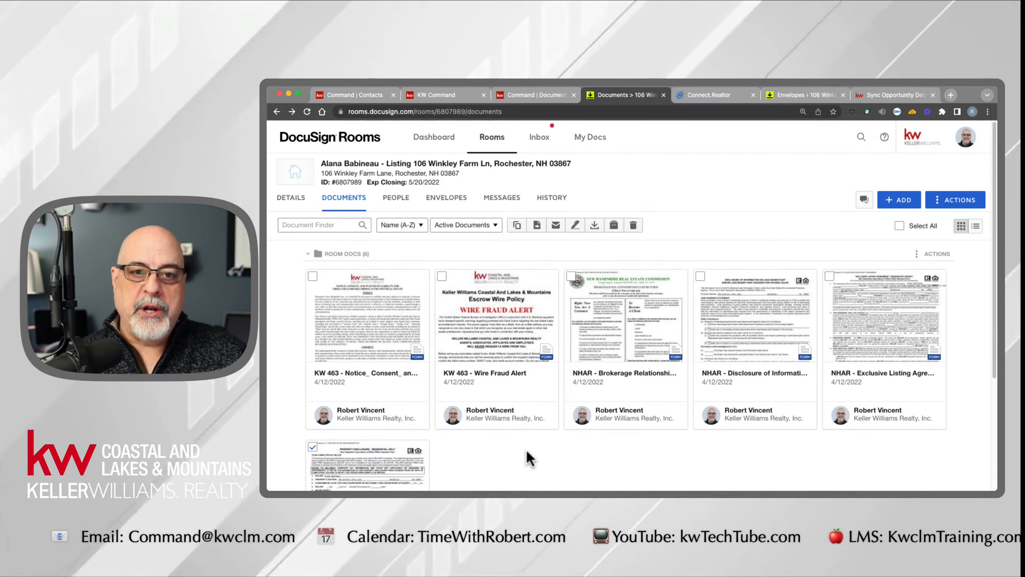
- Create a signing envelope from the Property Disclosure form and name it "Property disclosure form only"
{"action": "left_click", "coordinate": [313, 447]}
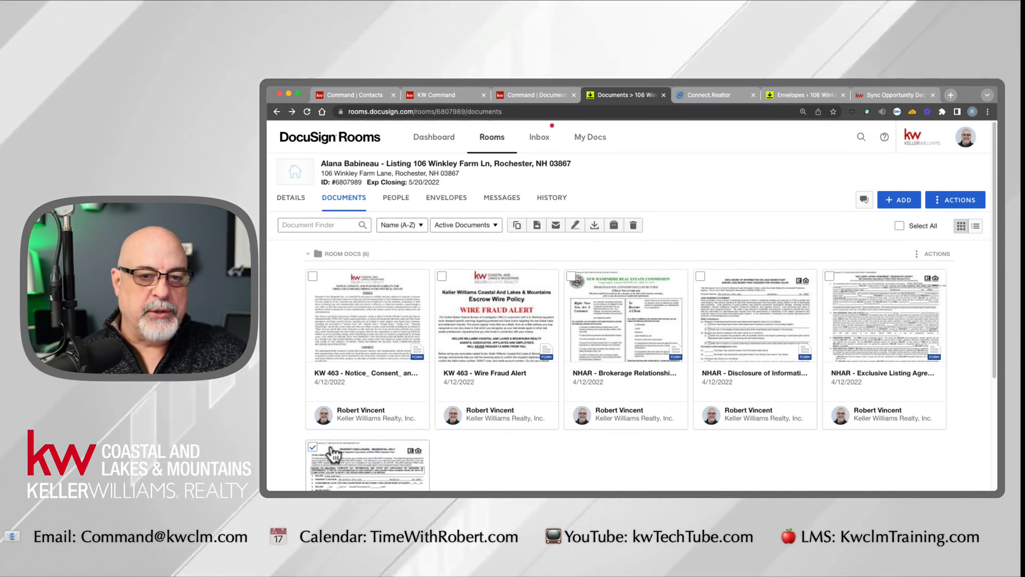
{"action": "left_click", "coordinate": [576, 228]}
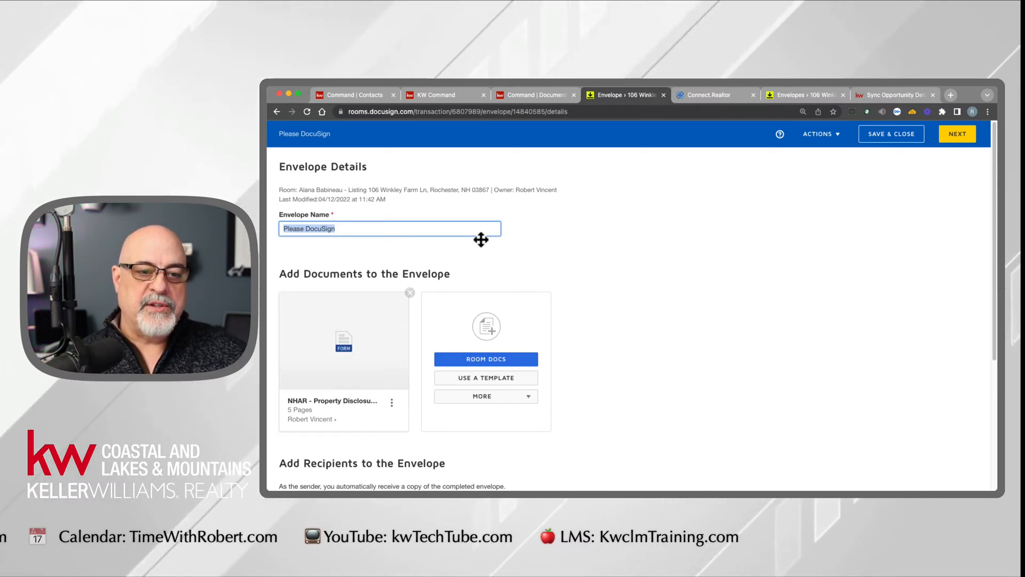
{"action": "left_click_drag", "start_coordinate": [383, 230], "coordinate": [293, 229]}
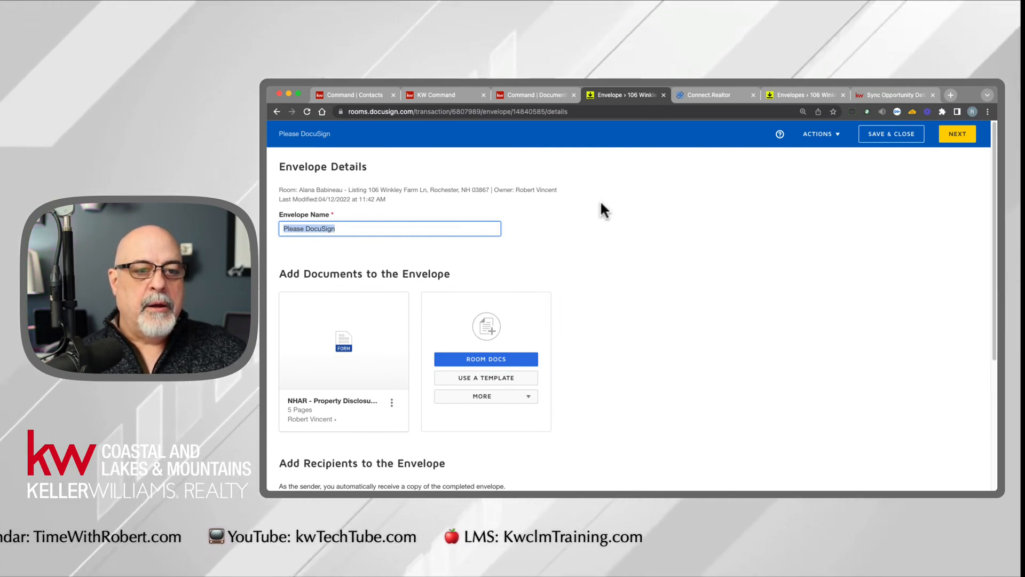
{"action": "type", "text": "Property disclosure form only"}
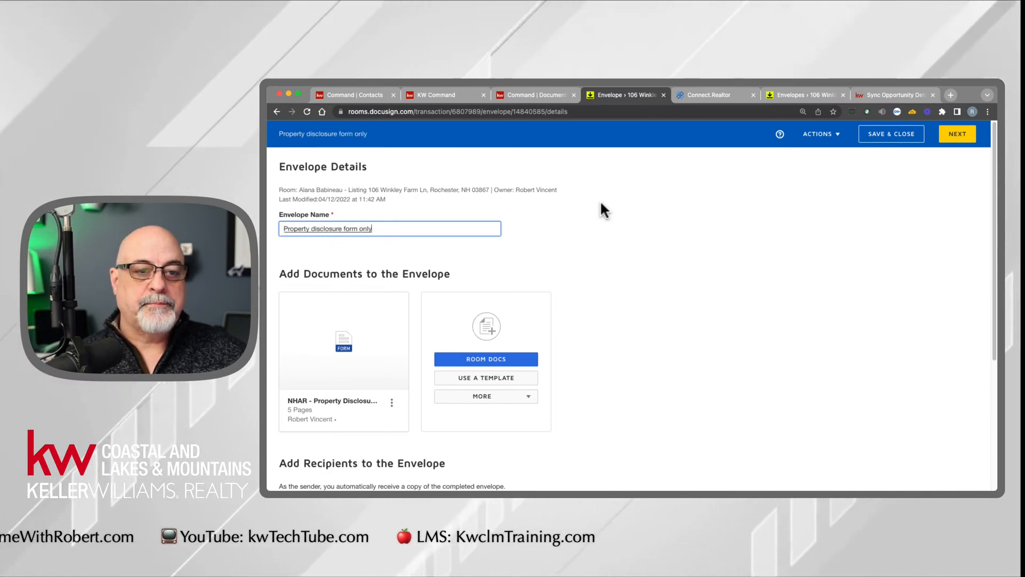
{"action": "left_click", "coordinate": [601, 203]}
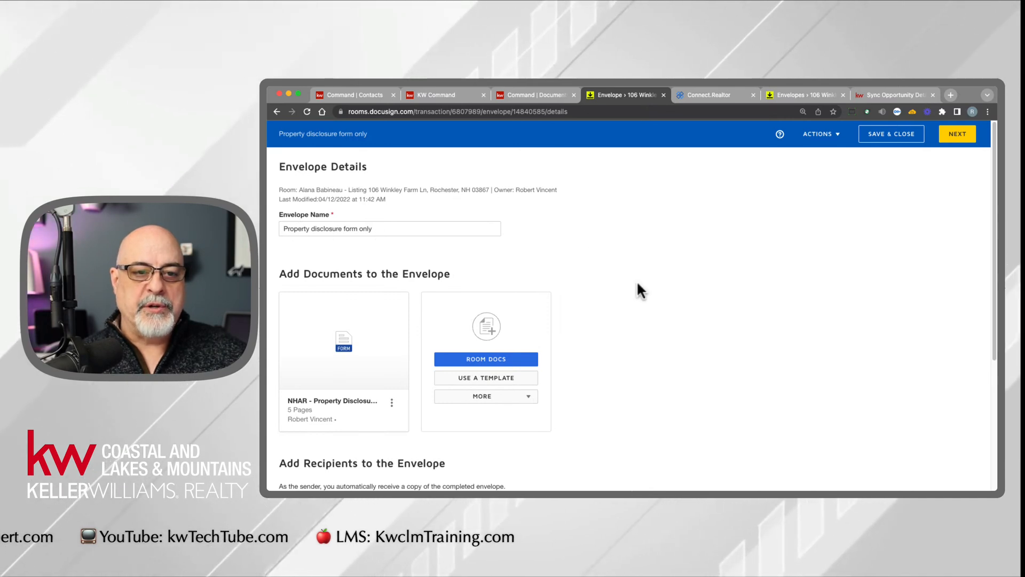
- Write the email message, greeting the seller: "here is the property disclosure information form that I need you to sign if you have any questions please reach out"
{"action": "scroll", "coordinate": [640, 290], "scroll_direction": "down", "scroll_amount": 5}
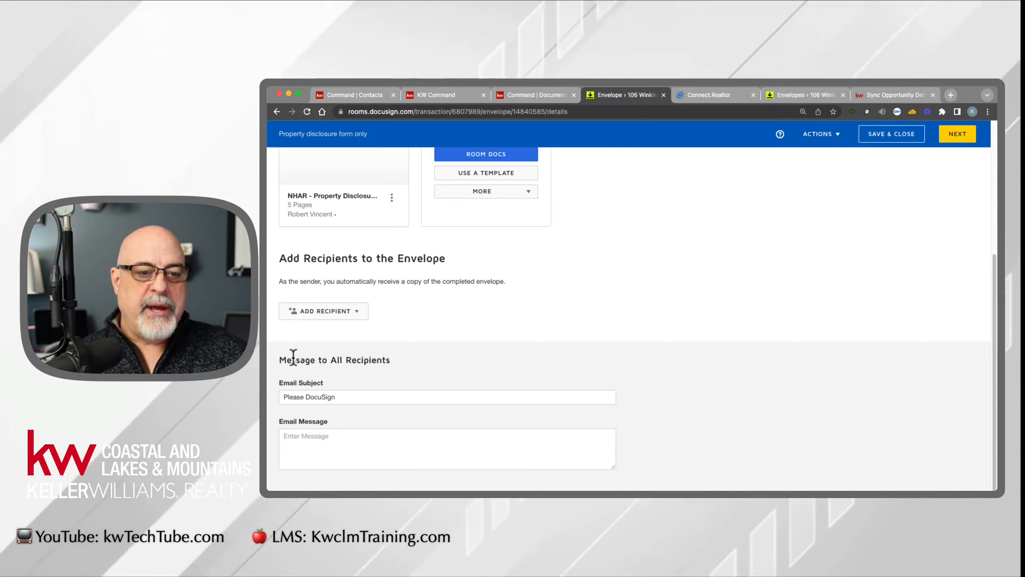
{"action": "left_click_drag", "start_coordinate": [280, 357], "coordinate": [400, 359]}
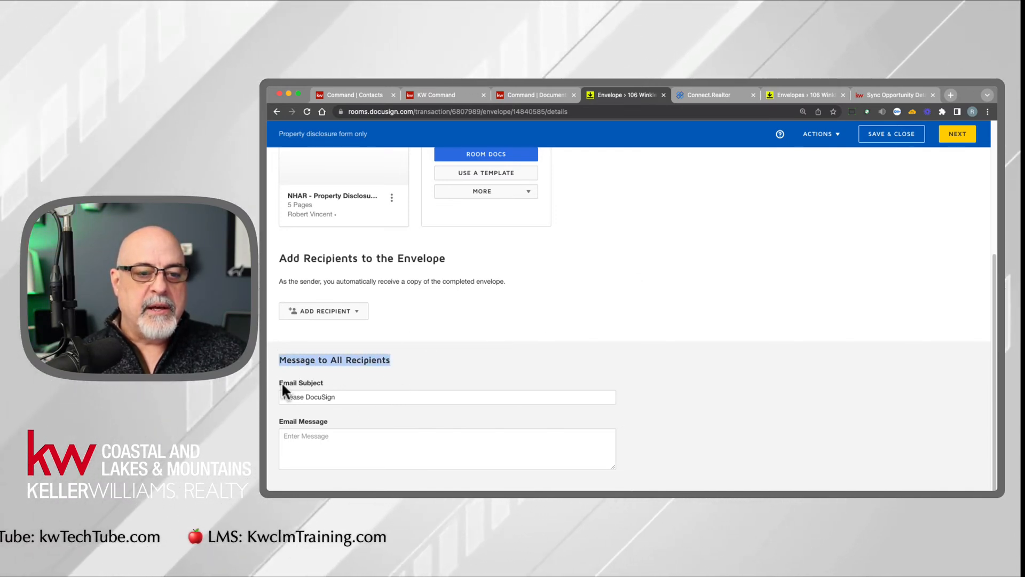
{"action": "left_click", "coordinate": [358, 398]}
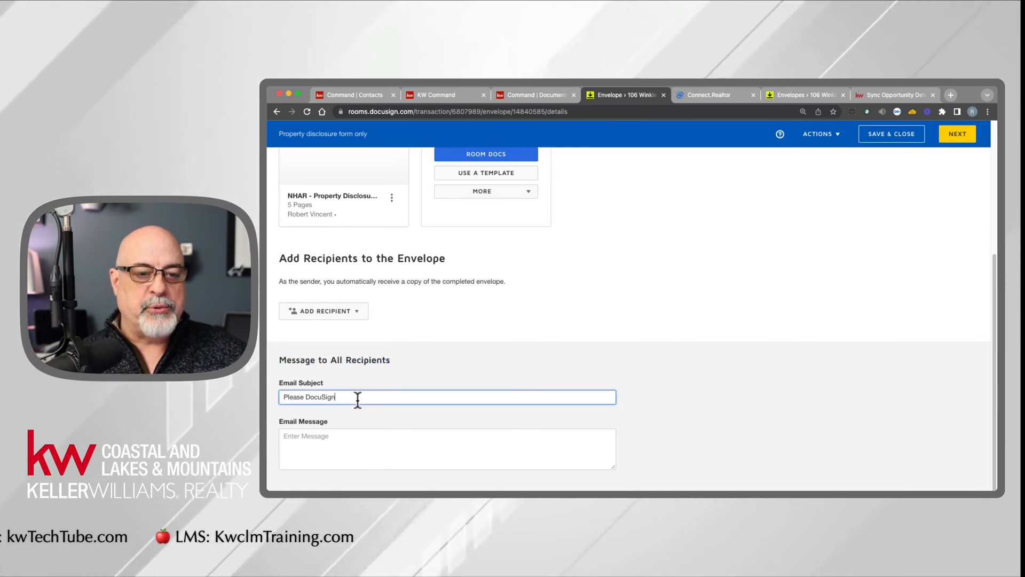
{"action": "left_click", "coordinate": [351, 435]}
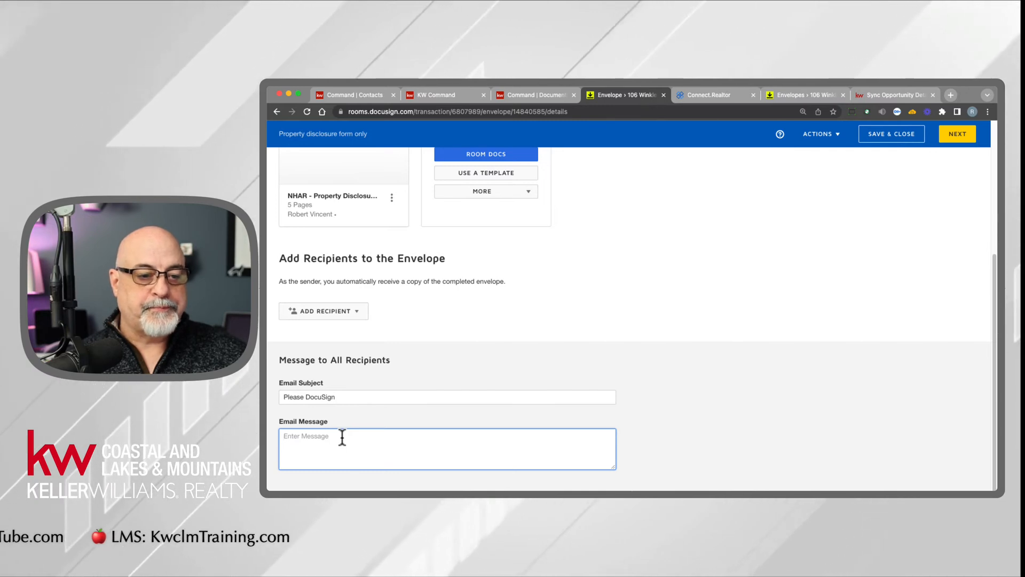
{"action": "type", "text": "Hi"}
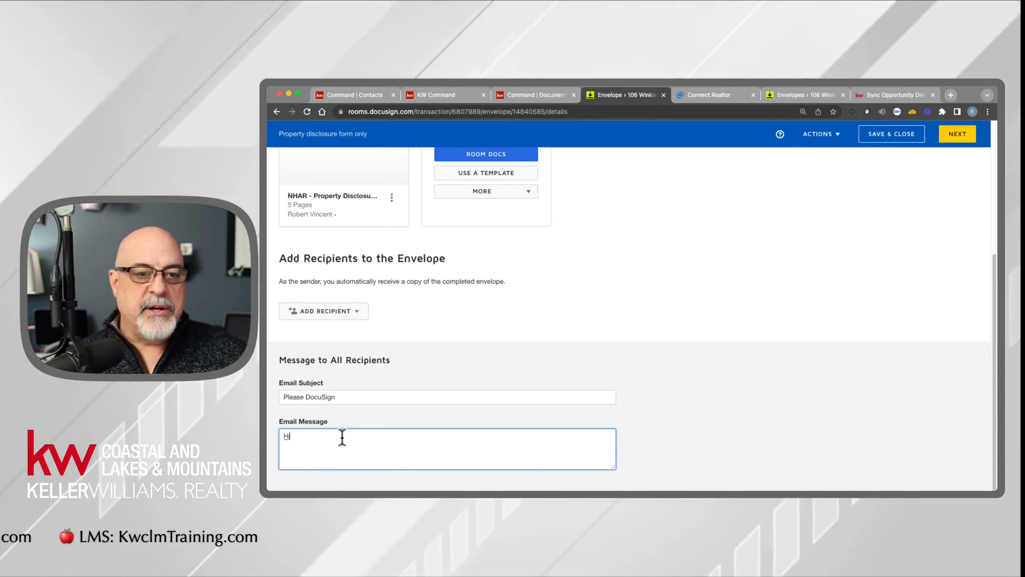
{"action": "type", "text": " Alana here is the property disclosure"}
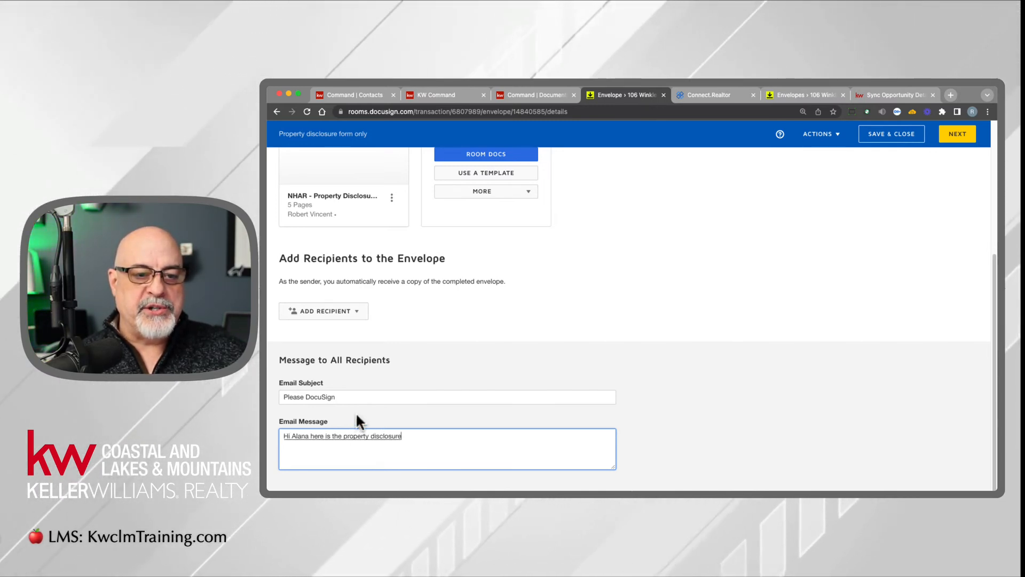
{"action": "type", "text": " information form that I need you to"}
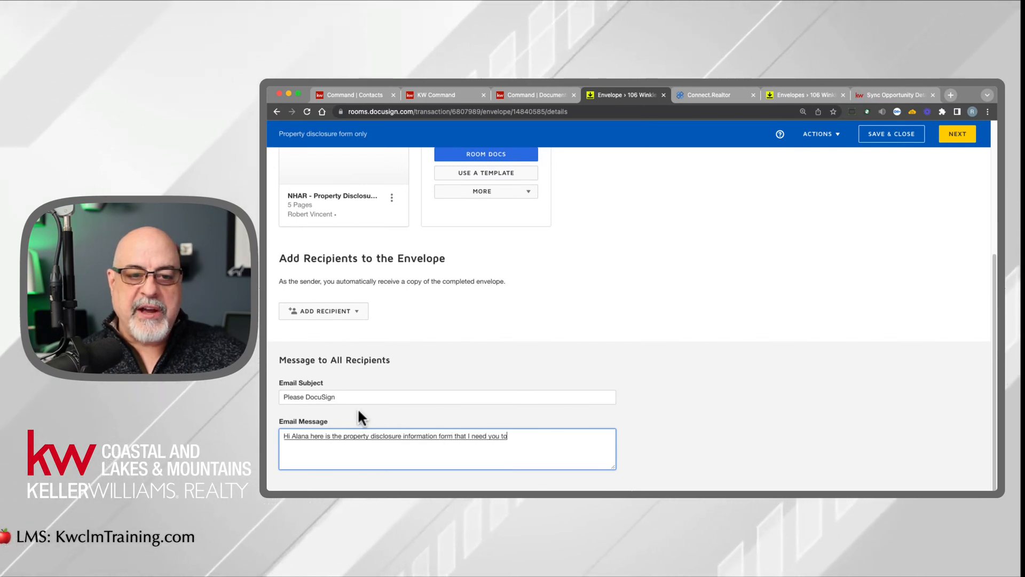
{"action": "type", "text": " sign if you have any questions please reach out"}
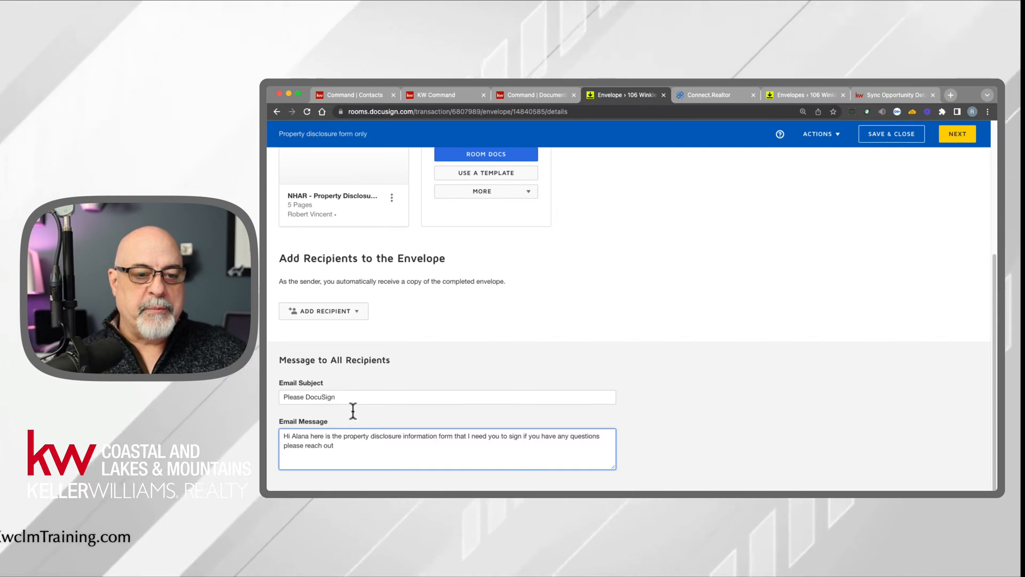
- Extend the email subject to read "Please DocuSign property disclosure form"
{"action": "left_click", "coordinate": [354, 398]}
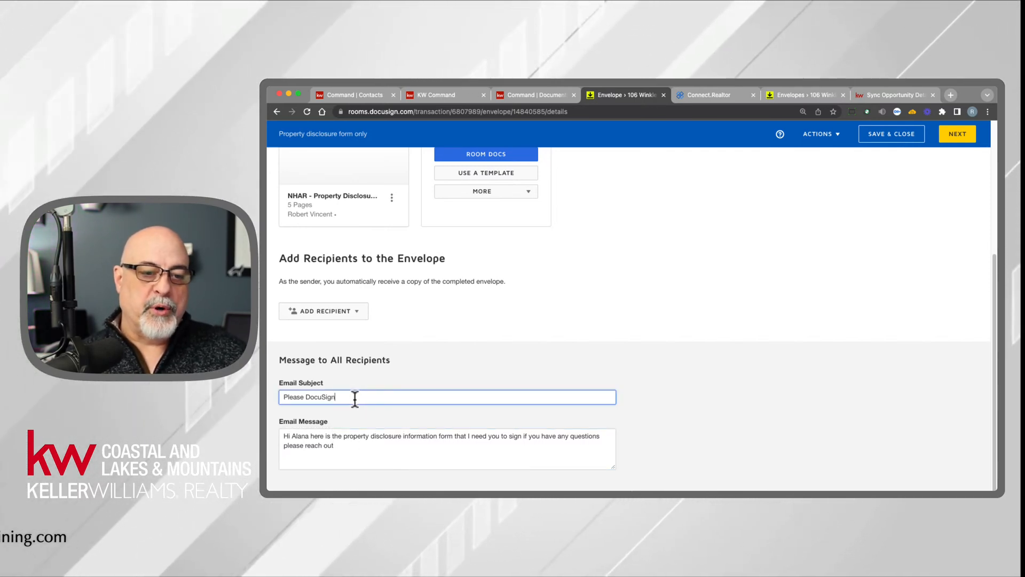
{"action": "type", "text": "personal property disclosure form"}
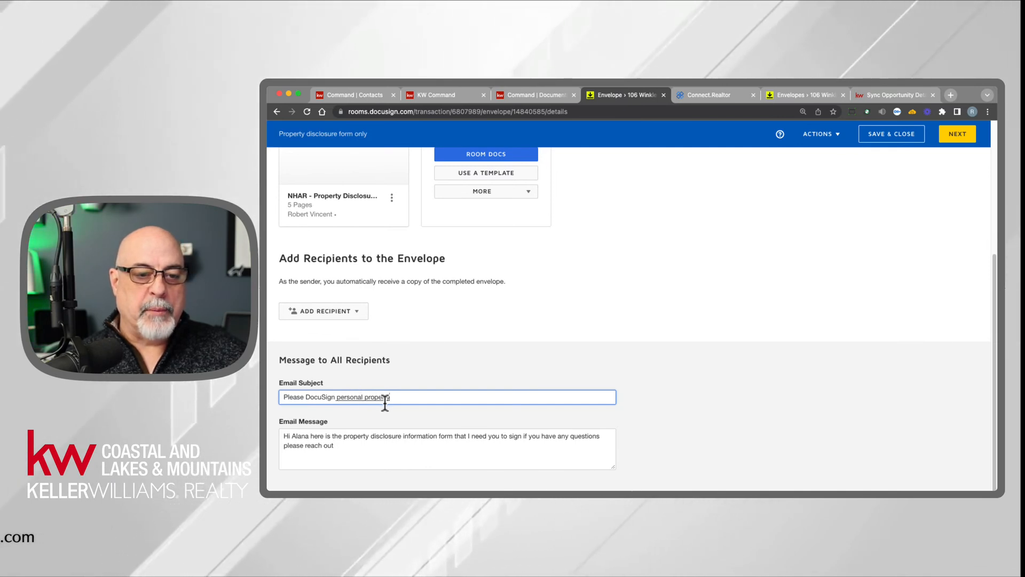
{"action": "double_click", "coordinate": [347, 398]}
{"action": "key", "text": "BackSpace"}
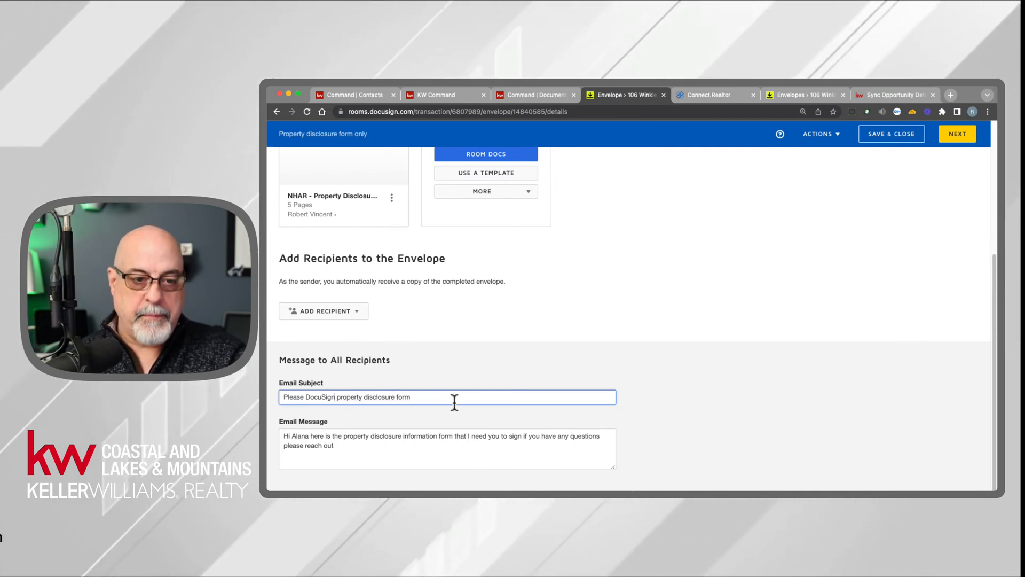
{"action": "left_click", "coordinate": [450, 363]}
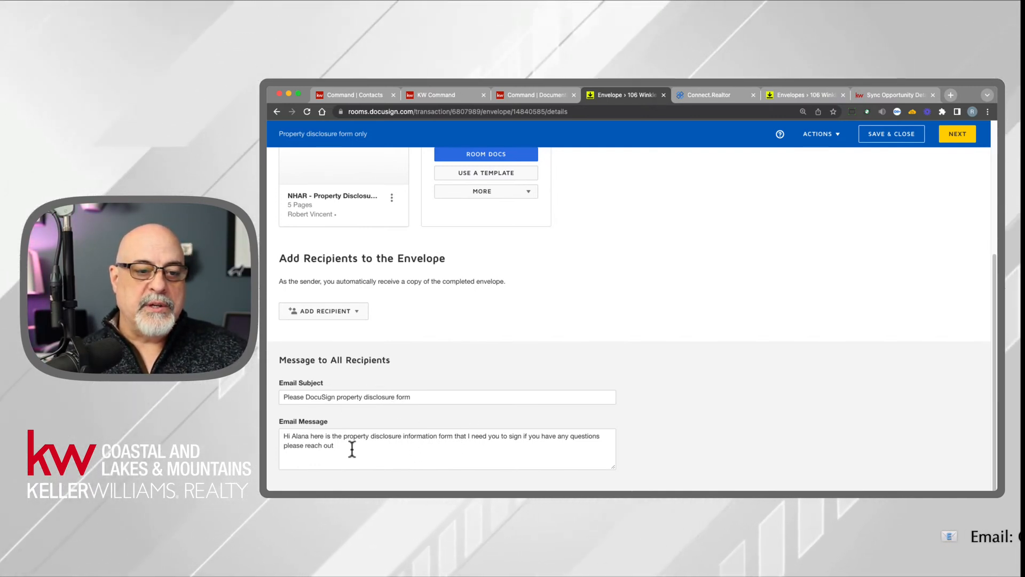
- Review the email subject and message, and the envelope's name and attached document
{"action": "left_click_drag", "start_coordinate": [340, 448], "coordinate": [267, 434]}
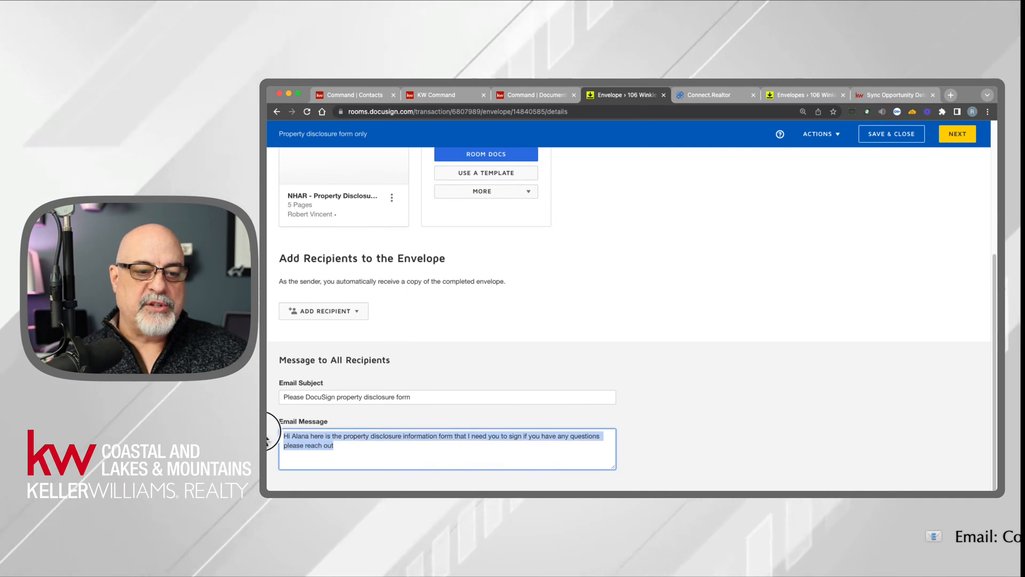
{"action": "left_click", "coordinate": [372, 446]}
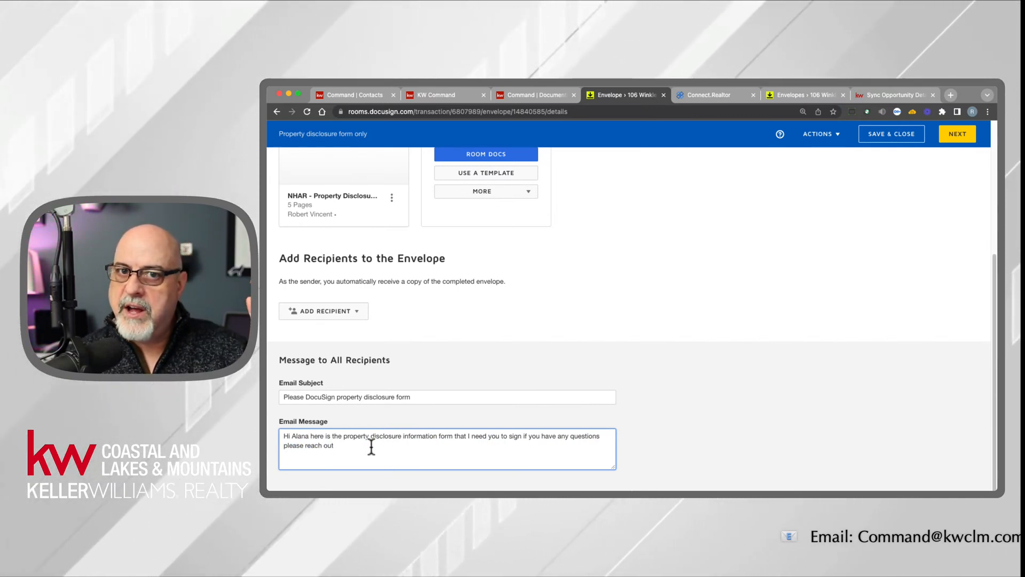
{"action": "left_click_drag", "start_coordinate": [422, 396], "coordinate": [282, 397]}
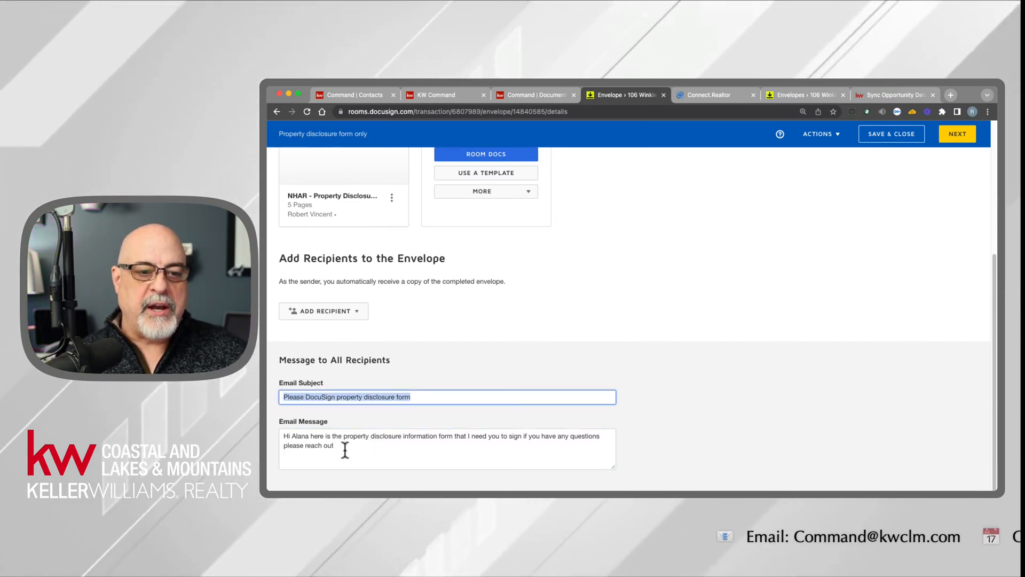
{"action": "left_click_drag", "start_coordinate": [343, 449], "coordinate": [280, 420]}
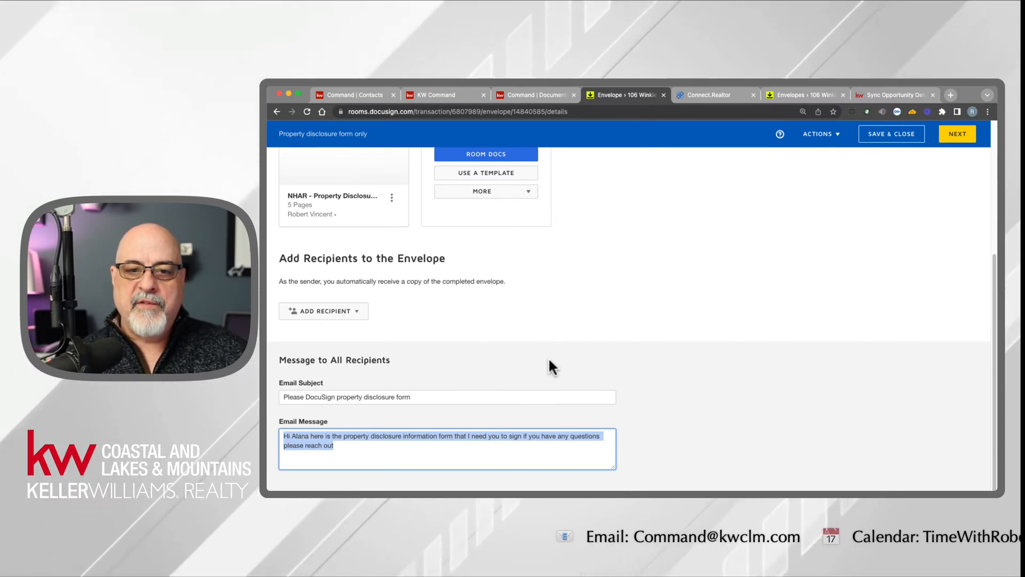
{"action": "left_click", "coordinate": [393, 447]}
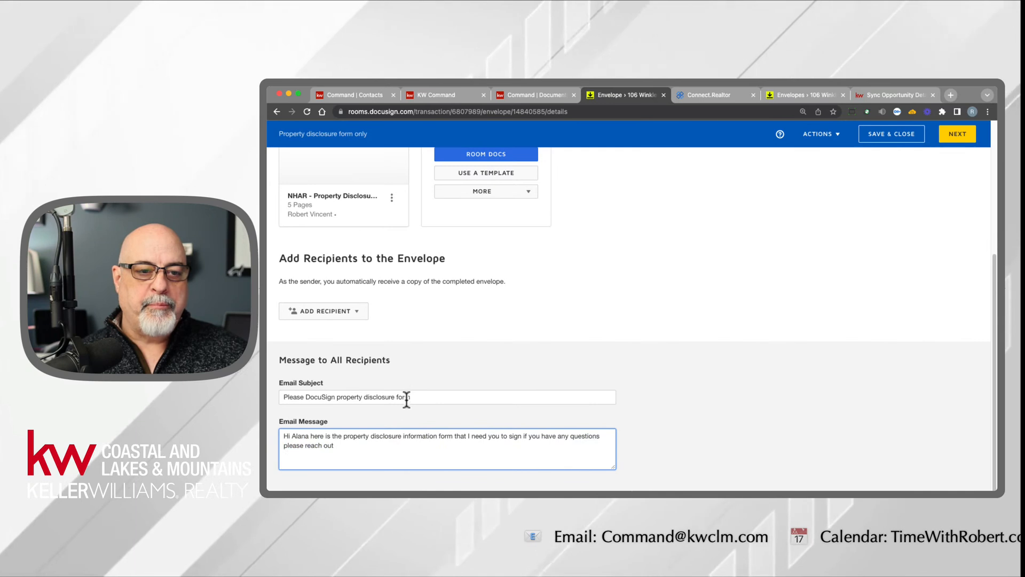
{"action": "scroll", "coordinate": [458, 384], "scroll_direction": "up", "scroll_amount": 3}
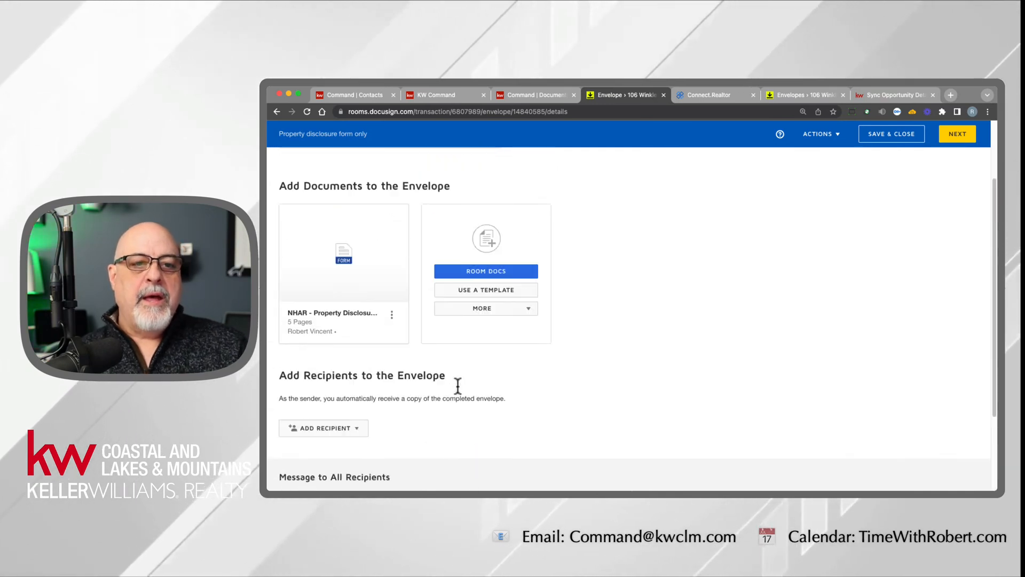
{"action": "scroll", "coordinate": [457, 384], "scroll_direction": "up", "scroll_amount": 1}
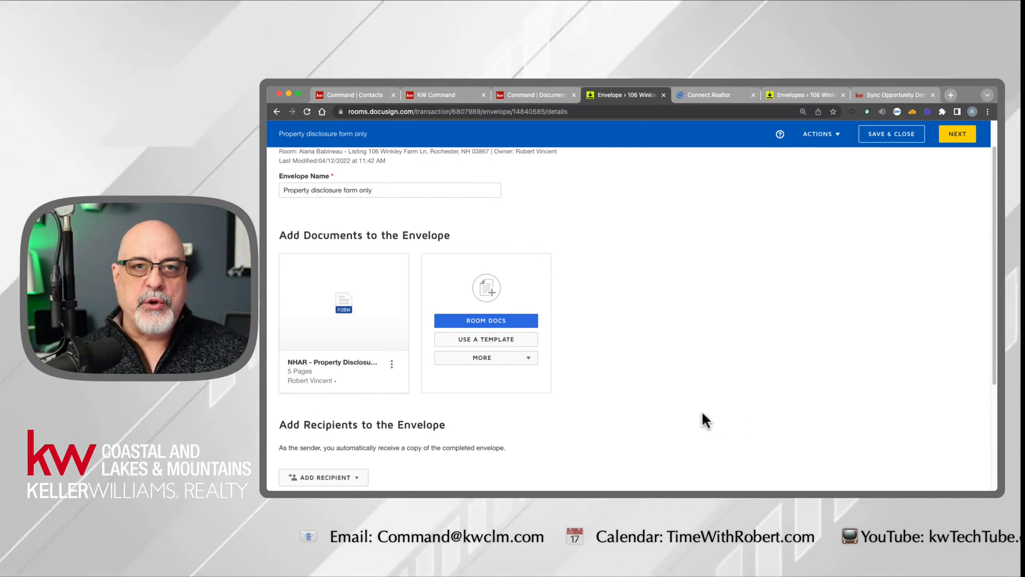
- Add the pre-tagged role Seller One as an envelope recipient, assigned to the listing's seller
{"action": "scroll", "coordinate": [643, 389], "scroll_direction": "down", "scroll_amount": 5}
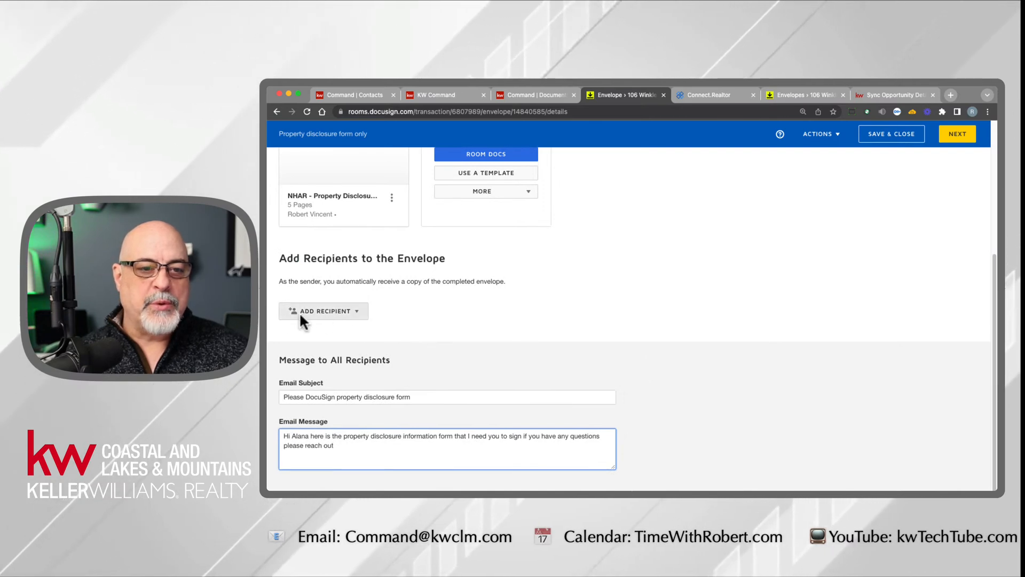
{"action": "left_click_drag", "start_coordinate": [287, 260], "coordinate": [449, 282]}
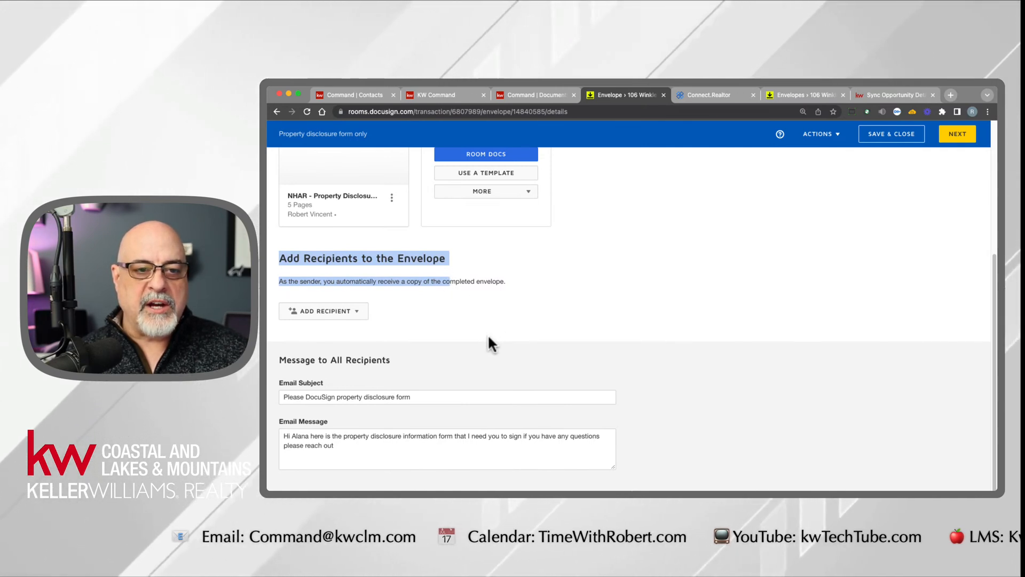
{"action": "scroll", "coordinate": [488, 334], "scroll_direction": "up", "scroll_amount": 2}
{"action": "scroll", "coordinate": [488, 336], "scroll_direction": "up", "scroll_amount": 1}
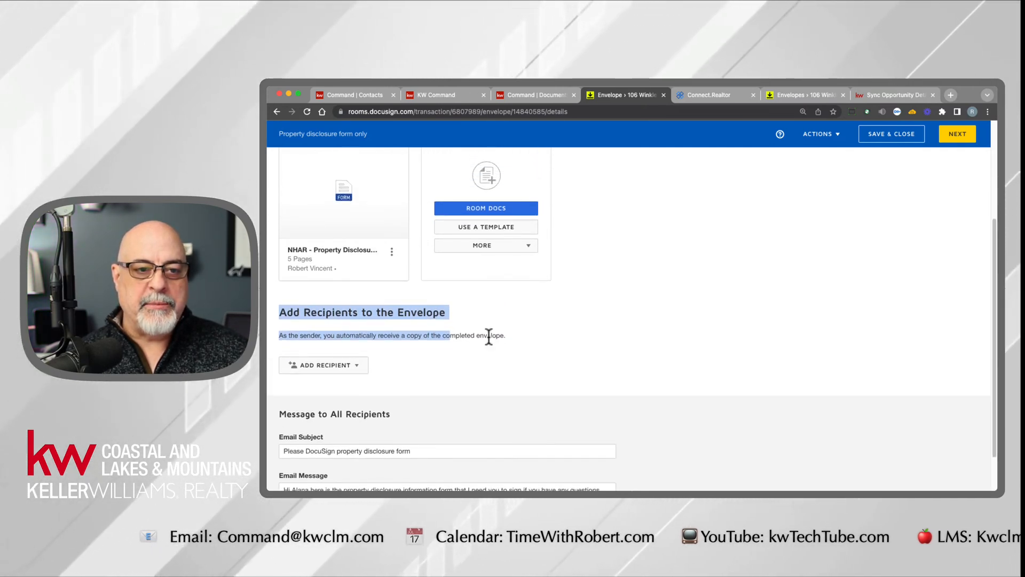
{"action": "left_click", "coordinate": [412, 364]}
{"action": "left_click", "coordinate": [322, 366]}
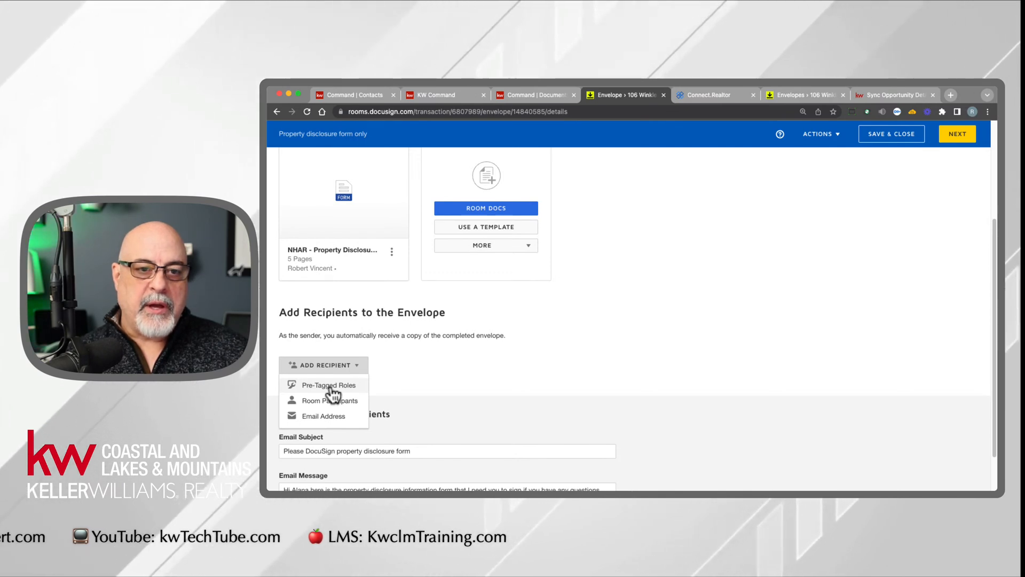
{"action": "mouse_move", "coordinate": [355, 226]}
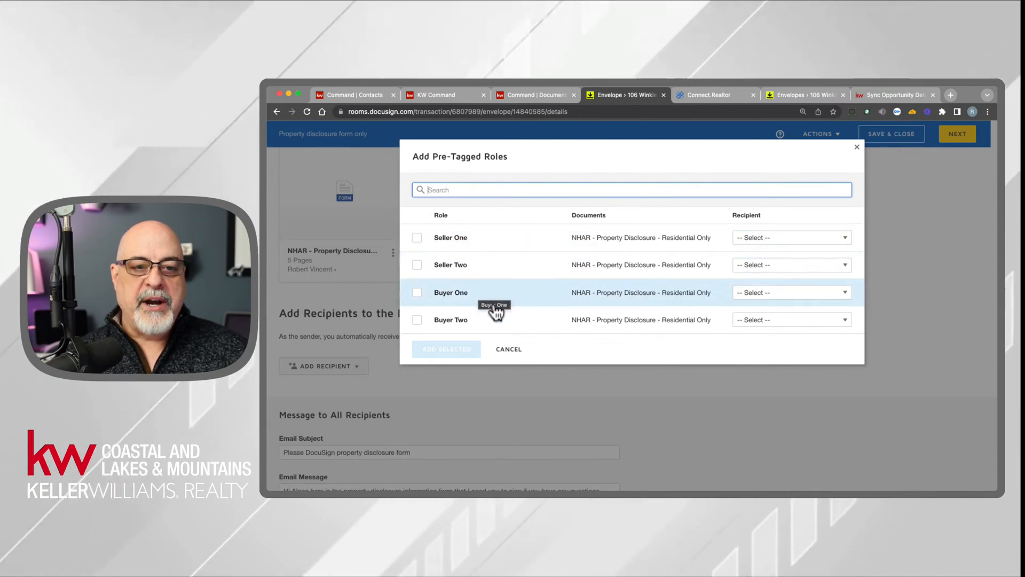
{"action": "left_click", "coordinate": [773, 244]}
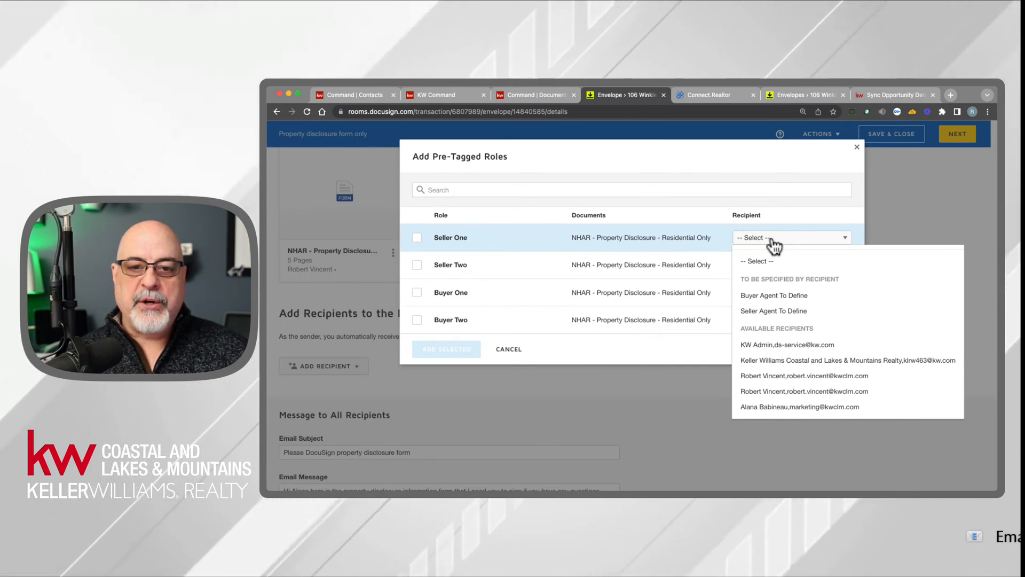
{"action": "left_click", "coordinate": [773, 407]}
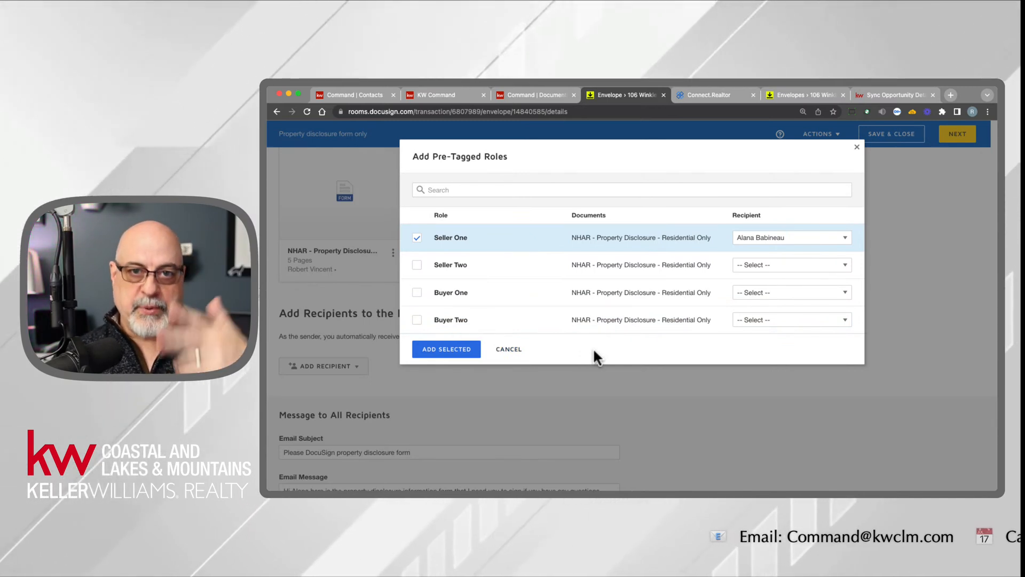
{"action": "left_click", "coordinate": [763, 294]}
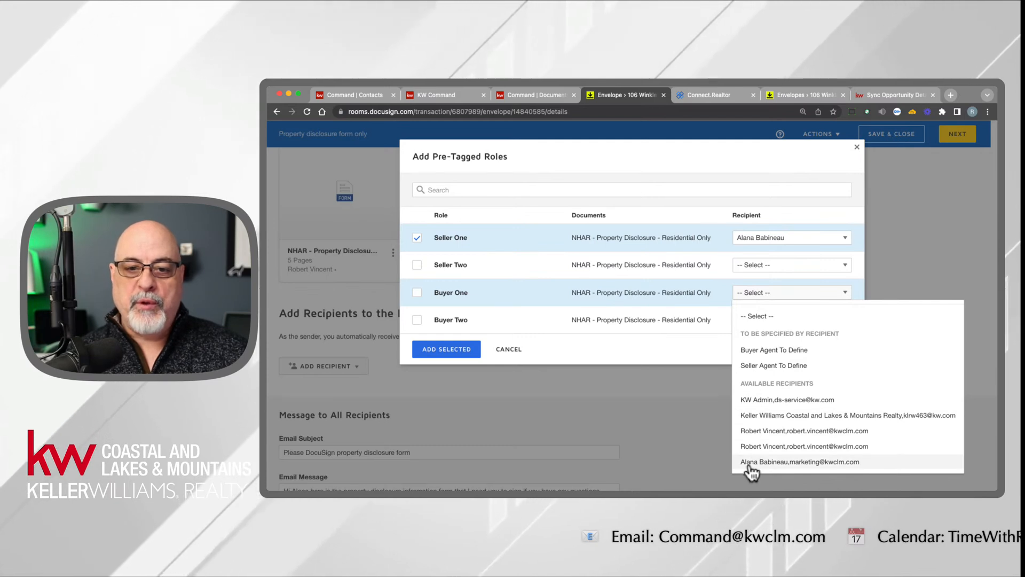
{"action": "left_click", "coordinate": [630, 344]}
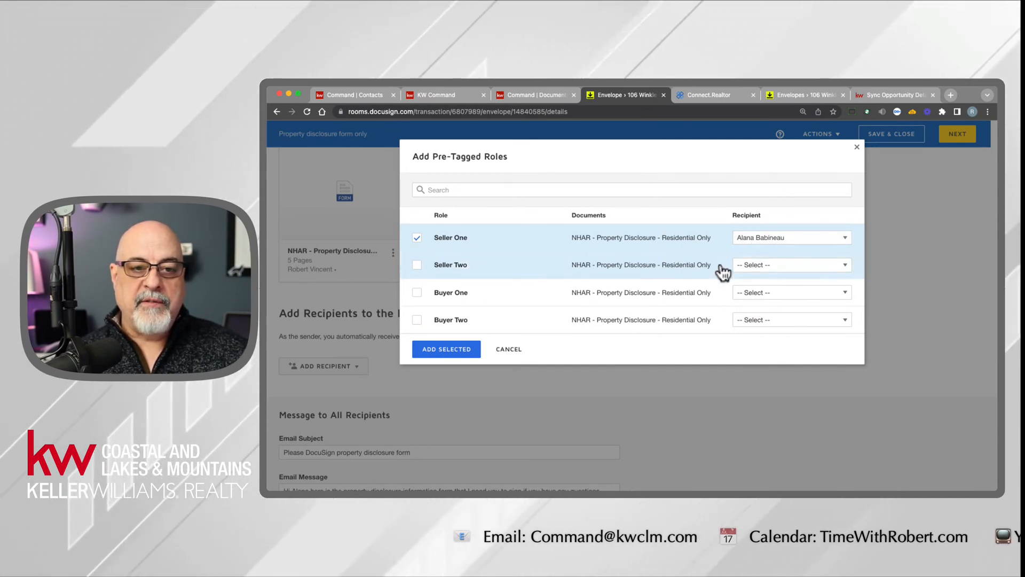
{"action": "left_click", "coordinate": [439, 351]}
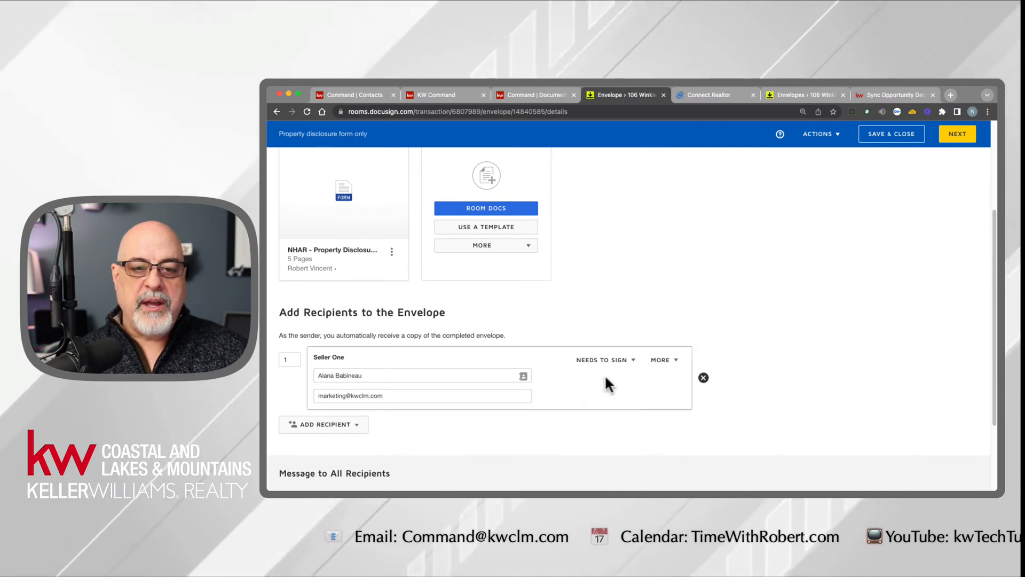
- Check the action options for the Seller One recipient and proceed to field placement for the envelope
{"action": "left_click", "coordinate": [618, 365]}
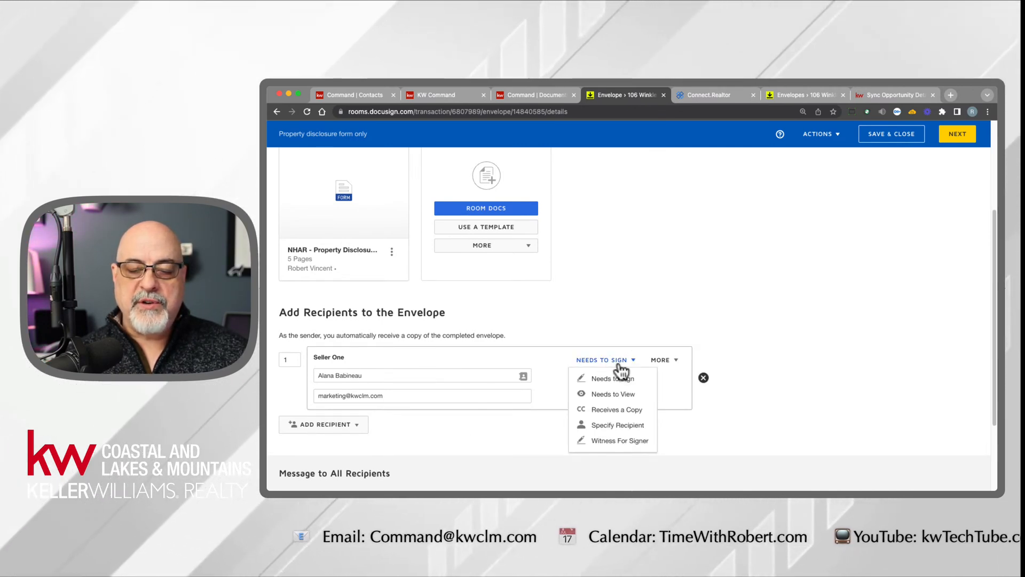
{"action": "left_click", "coordinate": [634, 314]}
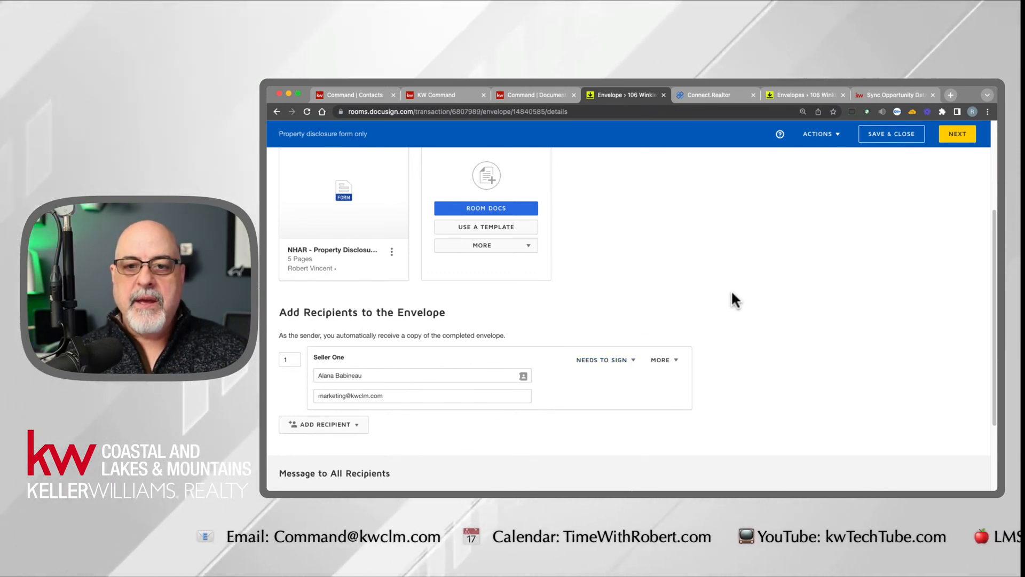
{"action": "left_click", "coordinate": [956, 140]}
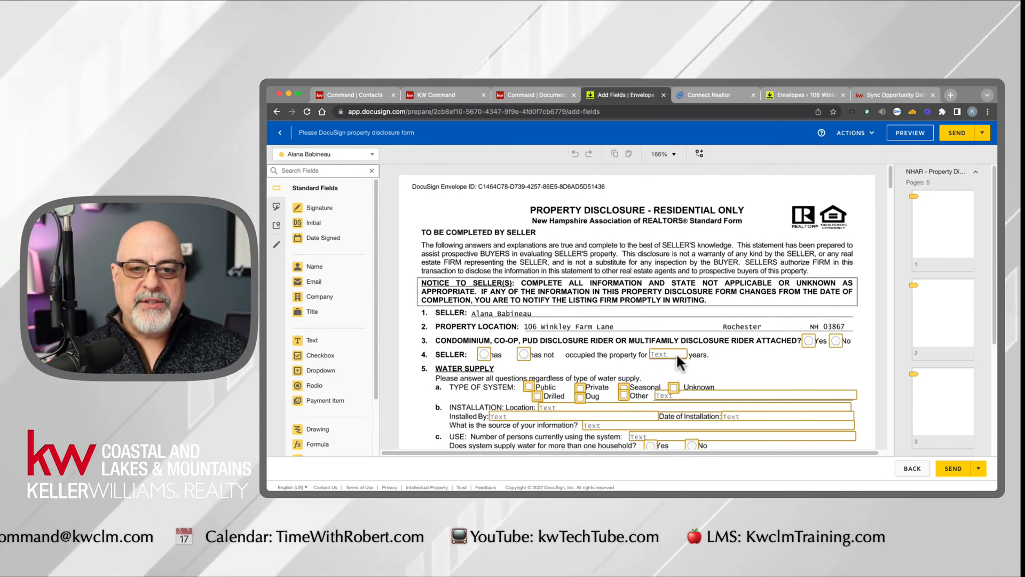
- Examine the recipient list and the pre-placed text, choice and initial fields throughout the five-page property disclosure
{"action": "left_click", "coordinate": [319, 154]}
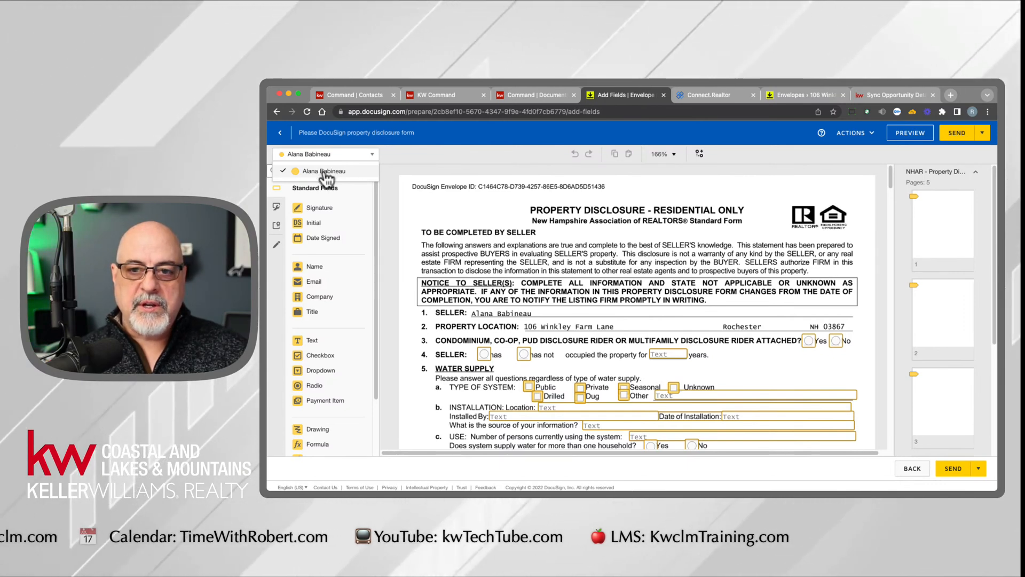
{"action": "left_click", "coordinate": [941, 311]}
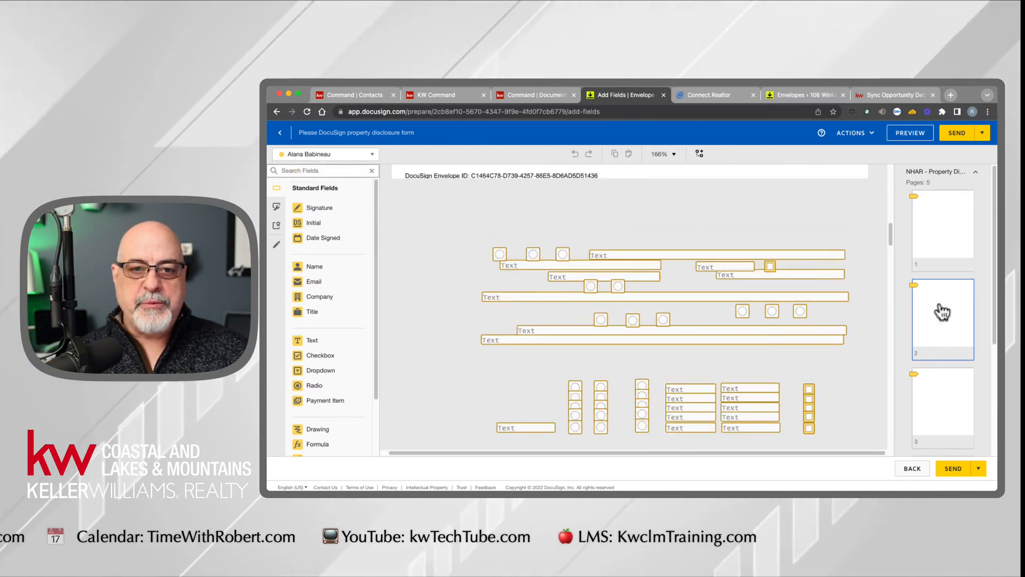
{"action": "left_click", "coordinate": [926, 403]}
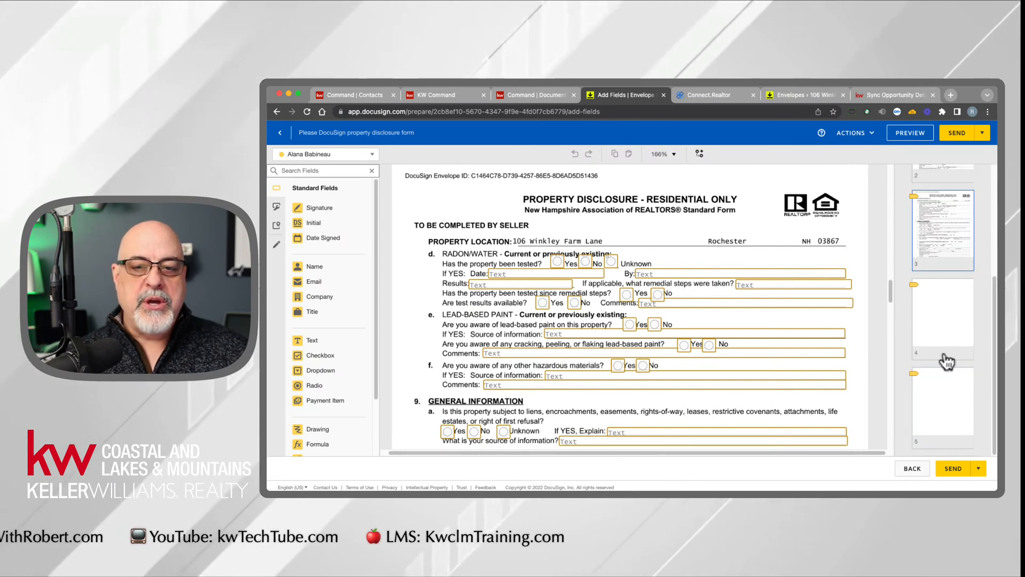
{"action": "scroll", "coordinate": [943, 374], "scroll_direction": "down", "scroll_amount": 3}
{"action": "left_click", "coordinate": [940, 410]}
{"action": "scroll", "coordinate": [732, 374], "scroll_direction": "up", "scroll_amount": 3}
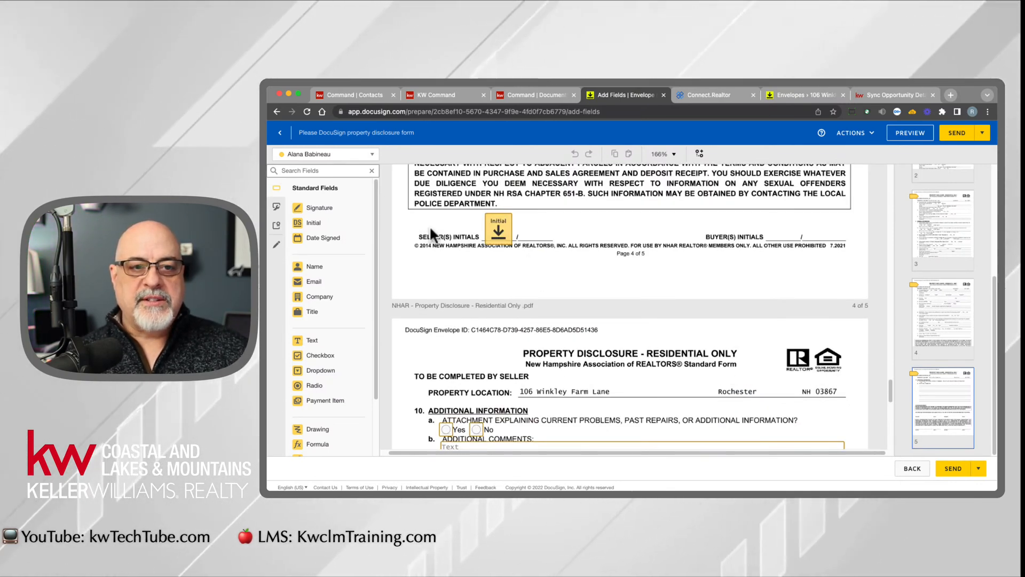
{"action": "left_click", "coordinate": [357, 156]}
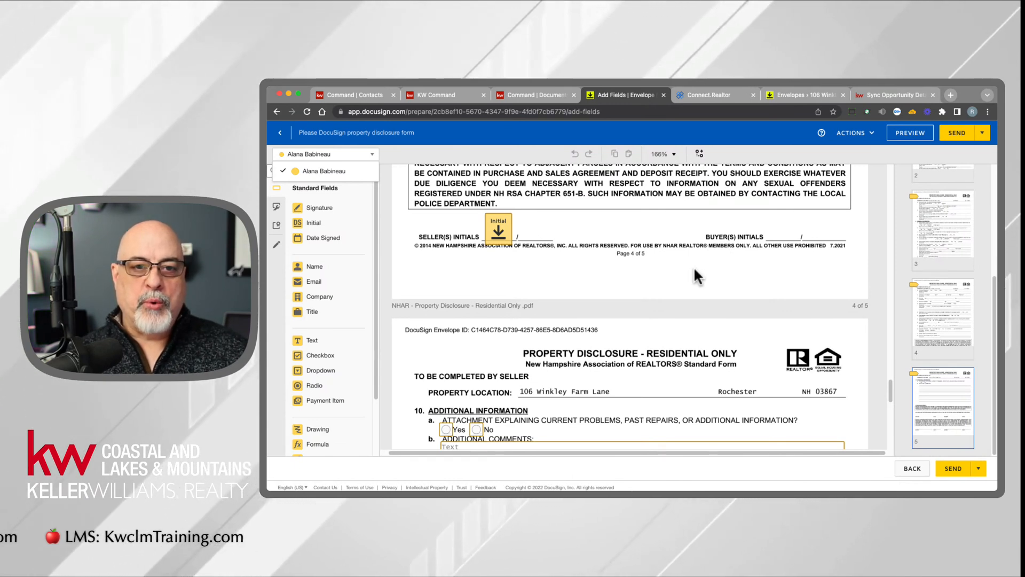
- Return to the envelope details and remove the Seller One recipient
{"action": "left_click", "coordinate": [857, 140]}
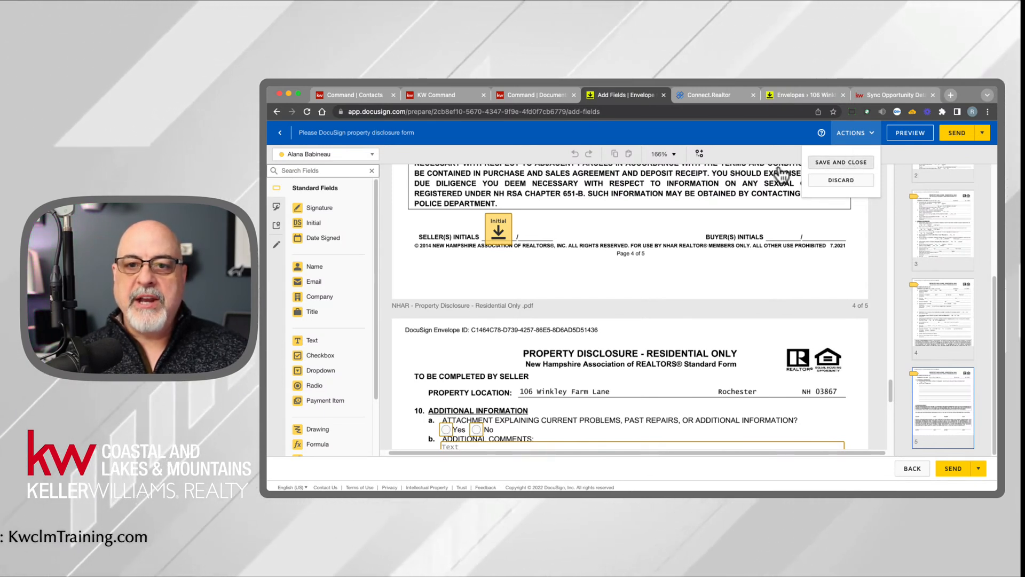
{"action": "left_click", "coordinate": [915, 471]}
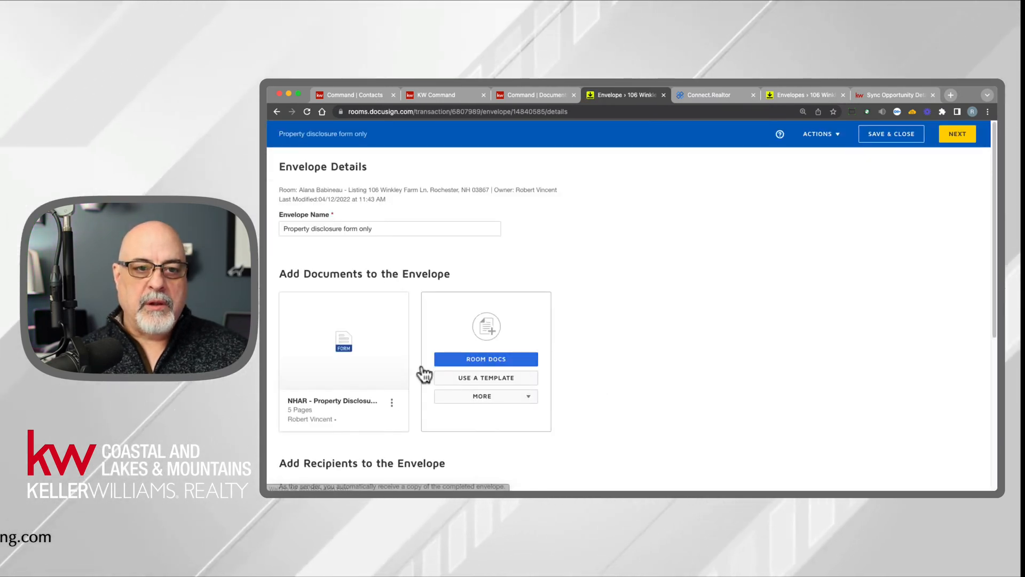
{"action": "scroll", "coordinate": [365, 396], "scroll_direction": "down", "scroll_amount": 3}
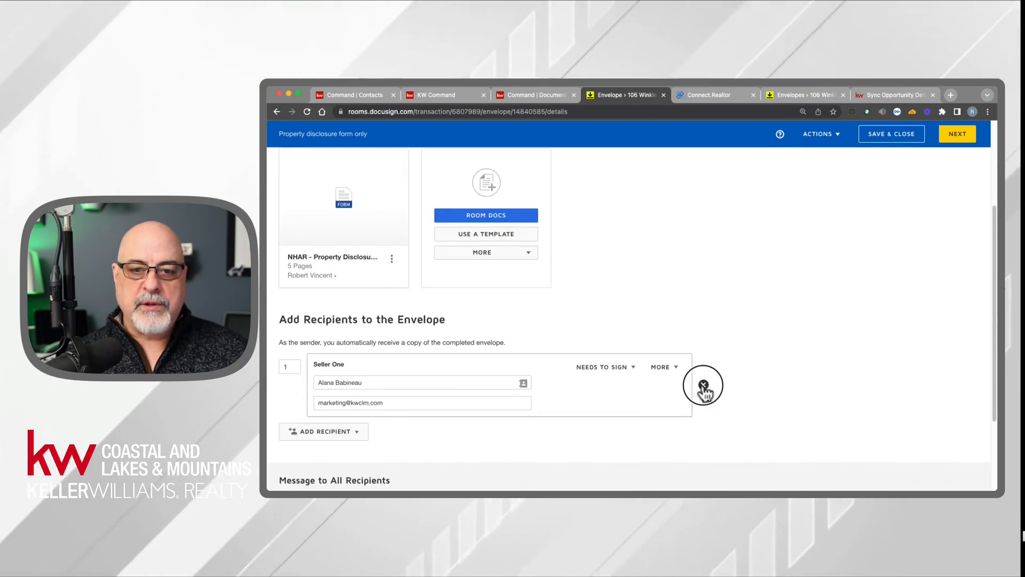
{"action": "left_click", "coordinate": [704, 385]}
{"action": "left_click", "coordinate": [564, 229]}
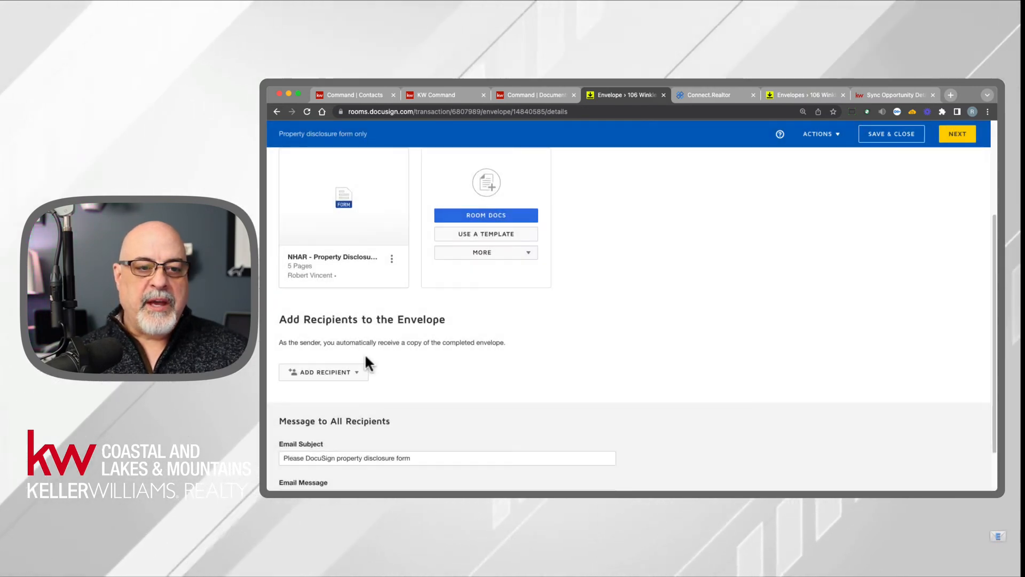
- Add the seller as an envelope recipient from the room participants and proceed to field placement
{"action": "left_click", "coordinate": [325, 372]}
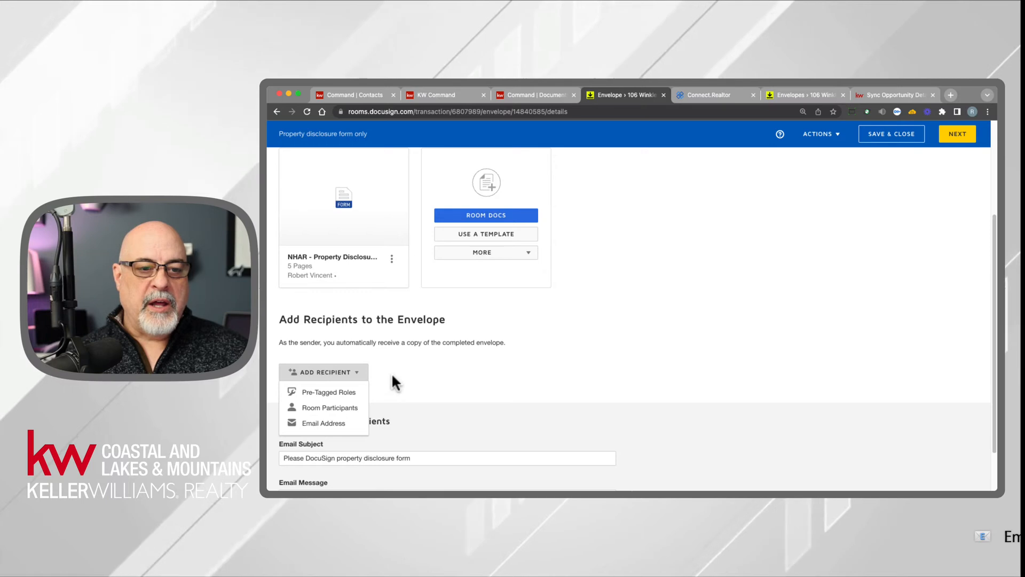
{"action": "left_click", "coordinate": [348, 409]}
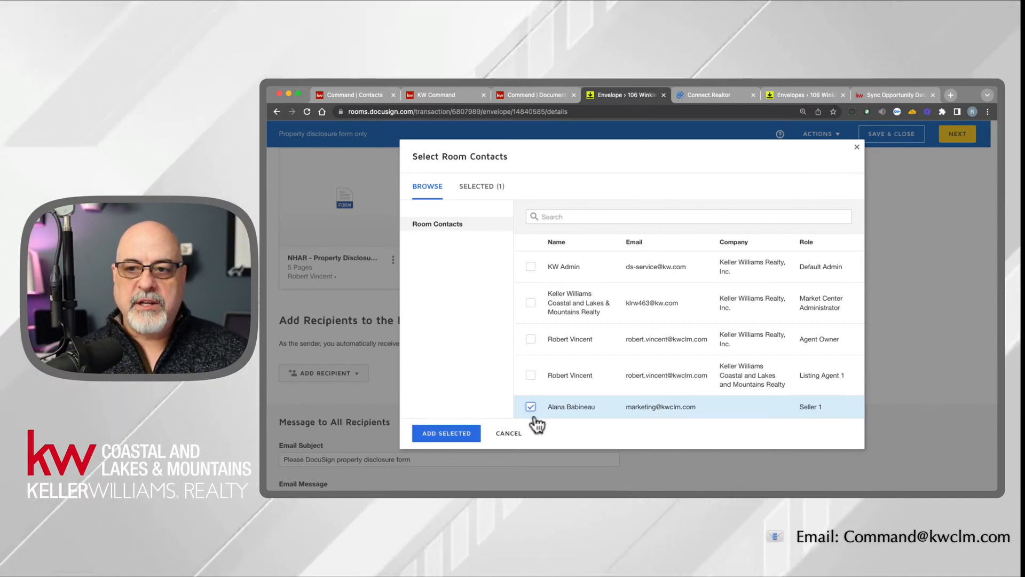
{"action": "left_click", "coordinate": [446, 434]}
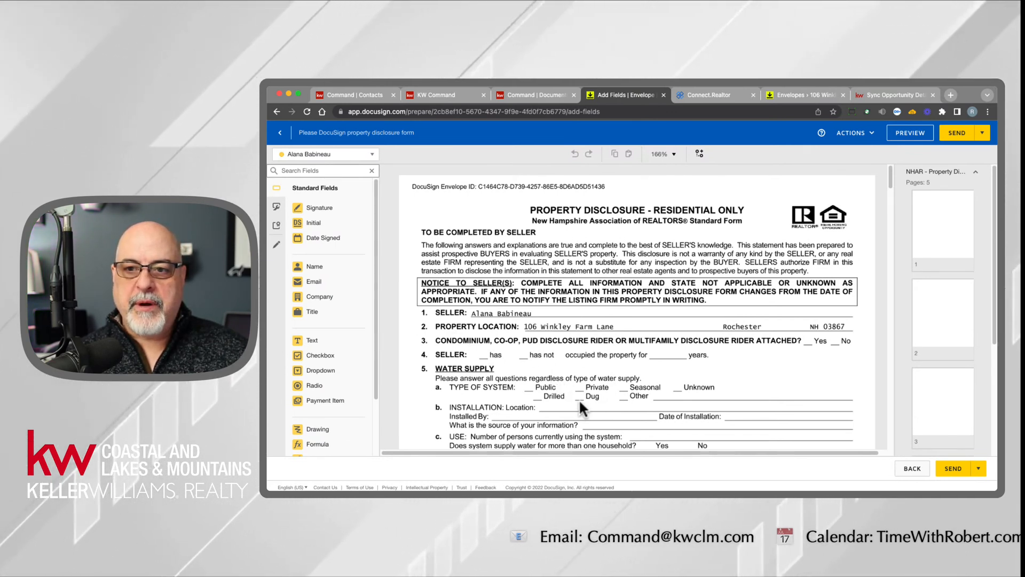
- Examine page 2 of the disclosure and the available standard fields, and return to the envelope details
{"action": "left_click", "coordinate": [941, 289]}
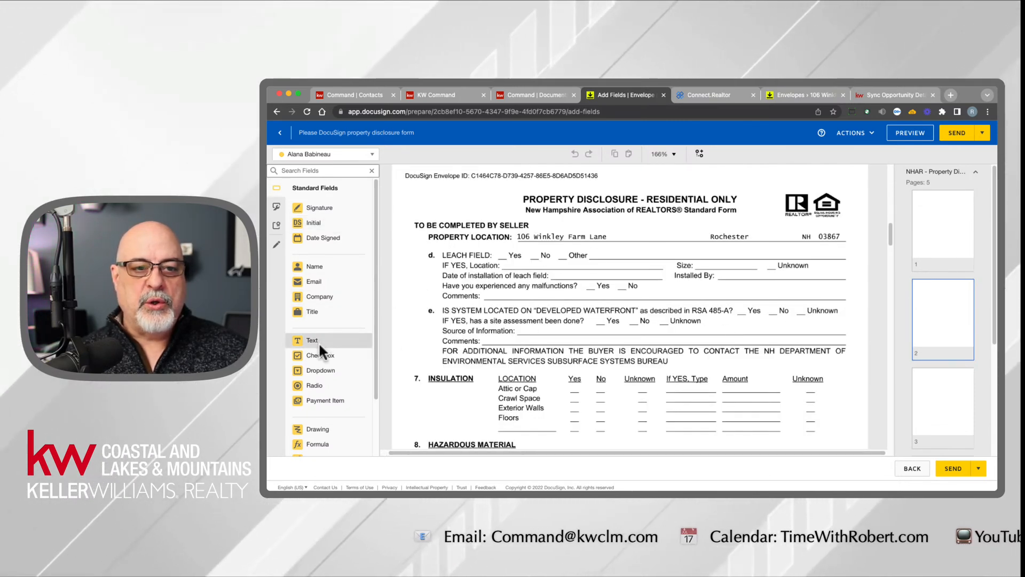
{"action": "scroll", "coordinate": [319, 342], "scroll_direction": "down", "scroll_amount": 1}
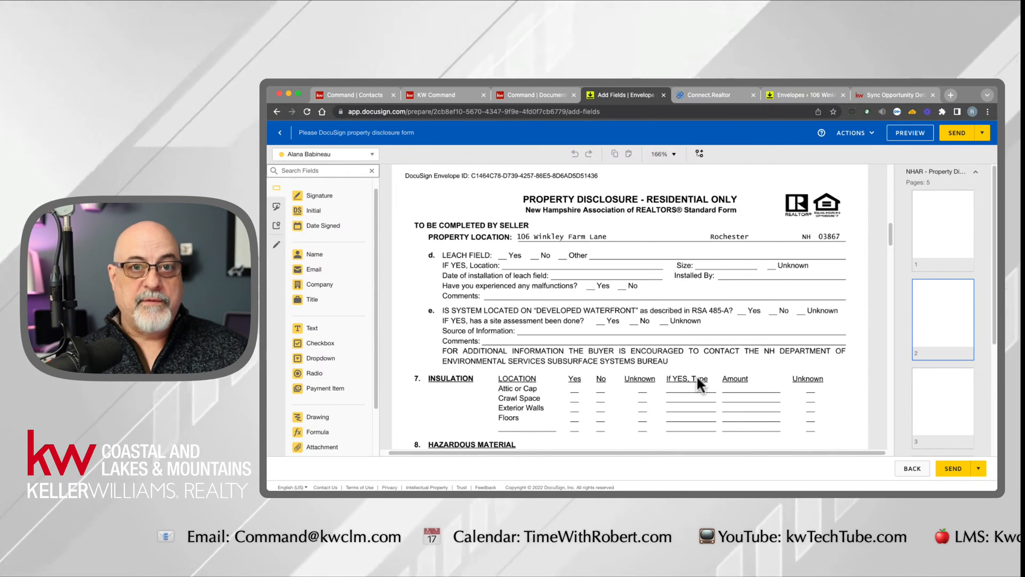
{"action": "left_click", "coordinate": [913, 470]}
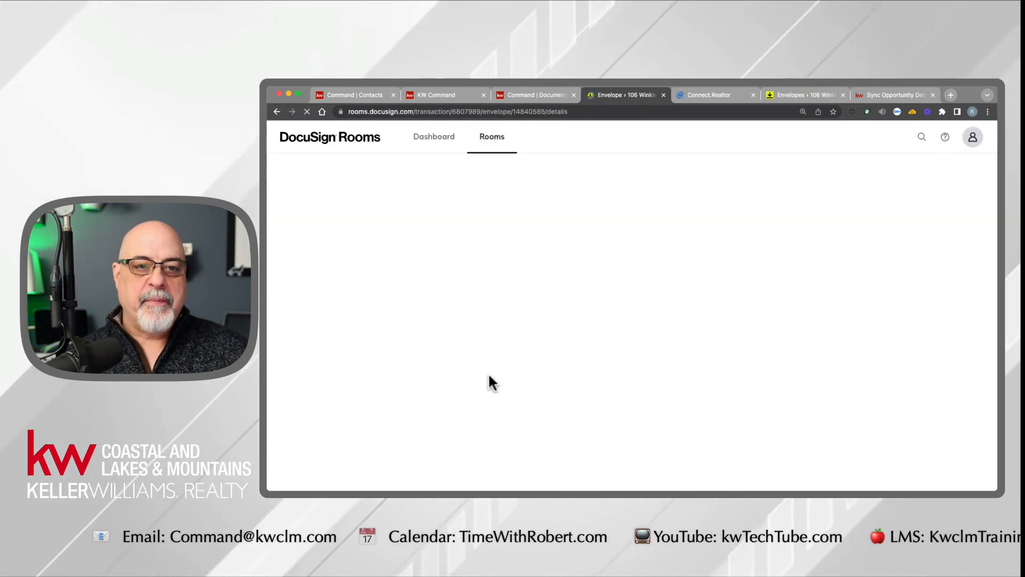
- Replace the room participant recipient with the pre-tagged role Seller One, assigned to the listing's seller
{"action": "scroll", "coordinate": [374, 427], "scroll_direction": "down", "scroll_amount": 3}
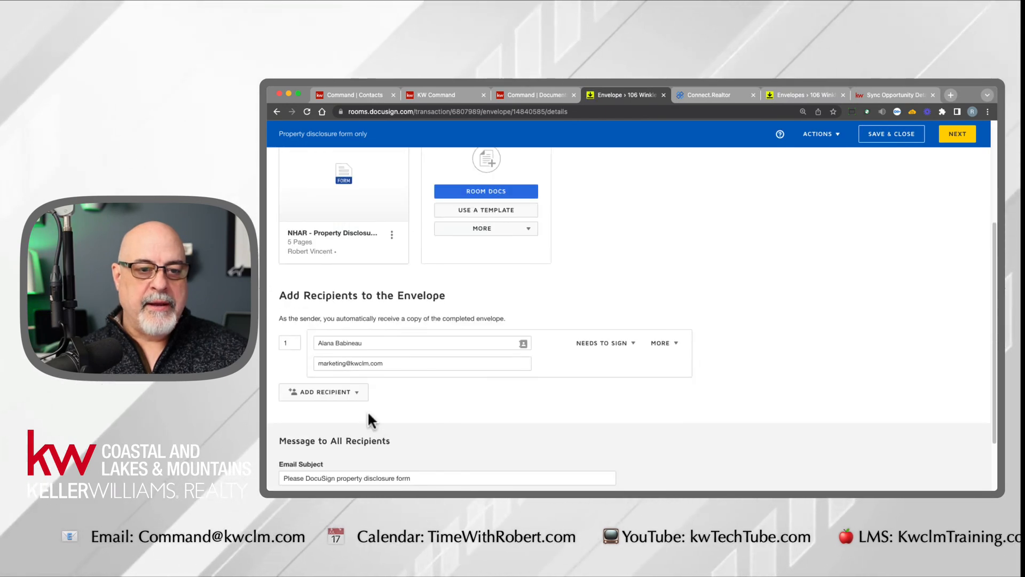
{"action": "left_click", "coordinate": [703, 354]}
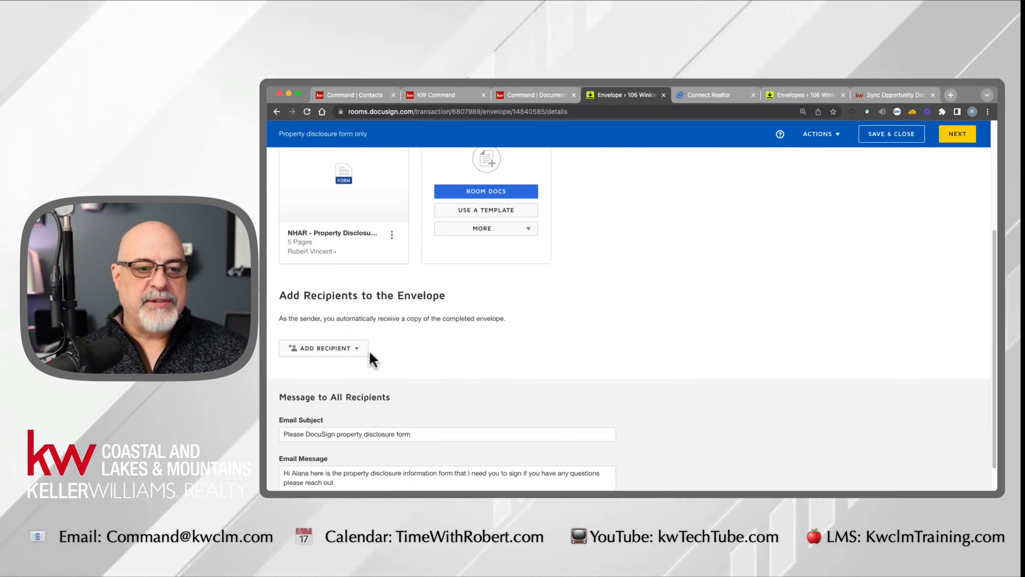
{"action": "left_click", "coordinate": [338, 349]}
{"action": "left_click", "coordinate": [335, 367]}
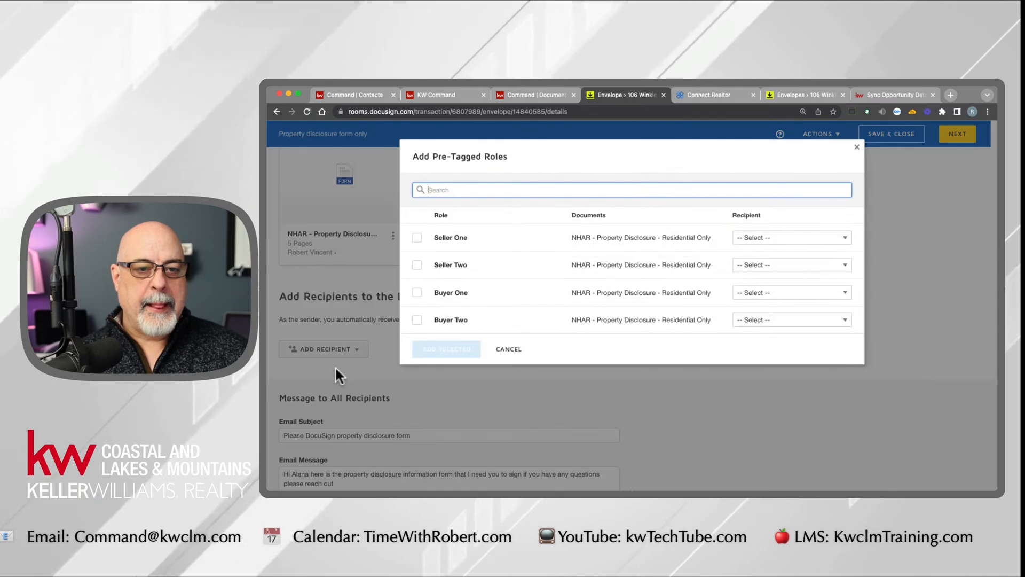
{"action": "left_click", "coordinate": [785, 238]}
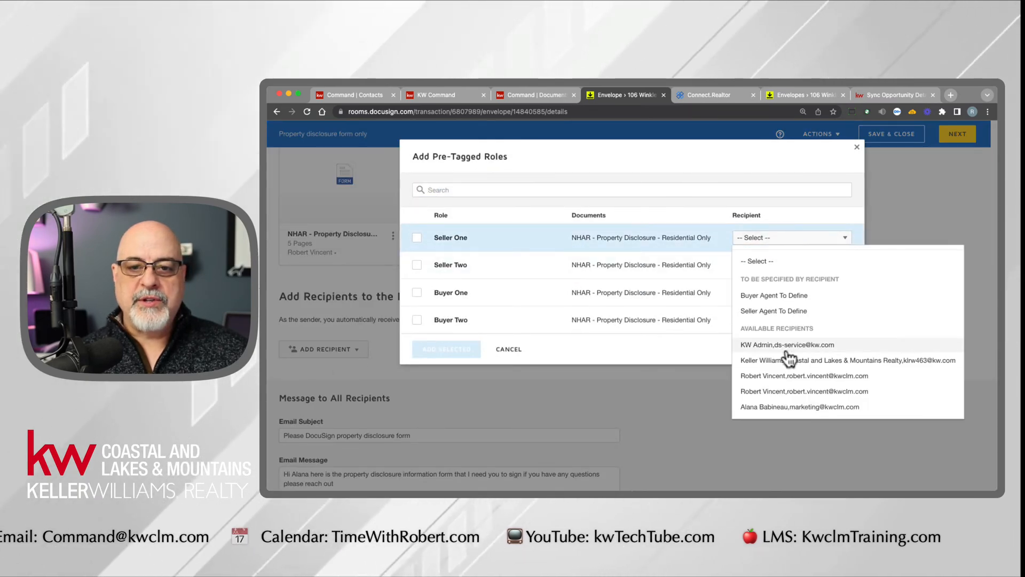
{"action": "left_click", "coordinate": [775, 407]}
{"action": "left_click", "coordinate": [454, 352]}
- Check the seller's pre-placed fields on the disclosure, and save and close the envelope
{"action": "left_click", "coordinate": [964, 137]}
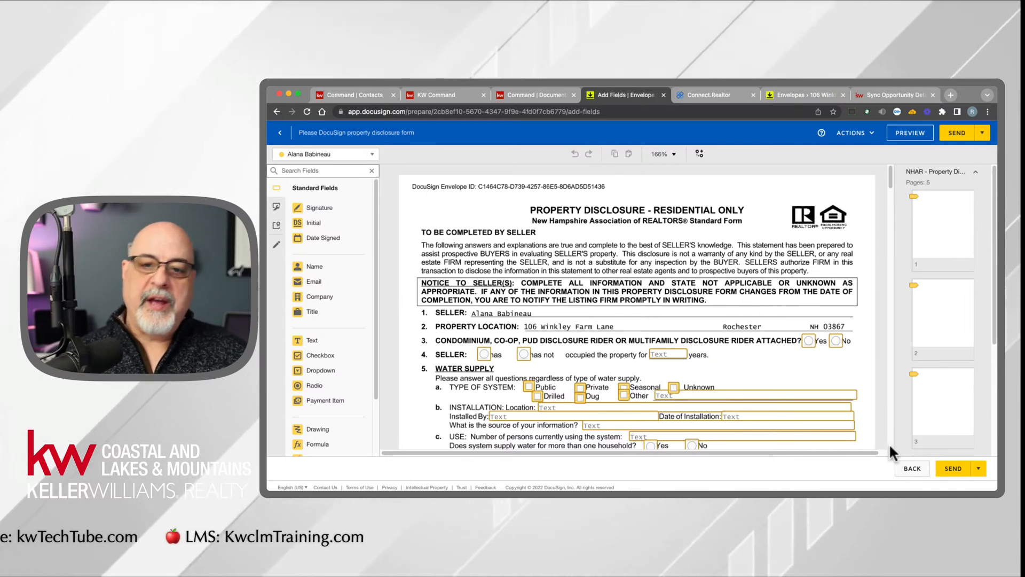
{"action": "left_click", "coordinate": [914, 469]}
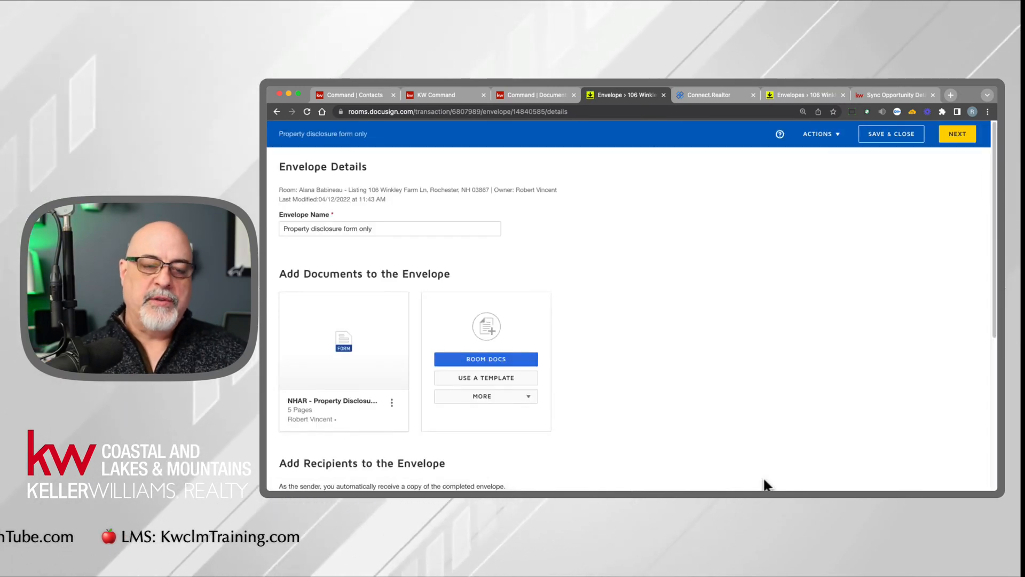
{"action": "left_click", "coordinate": [866, 134]}
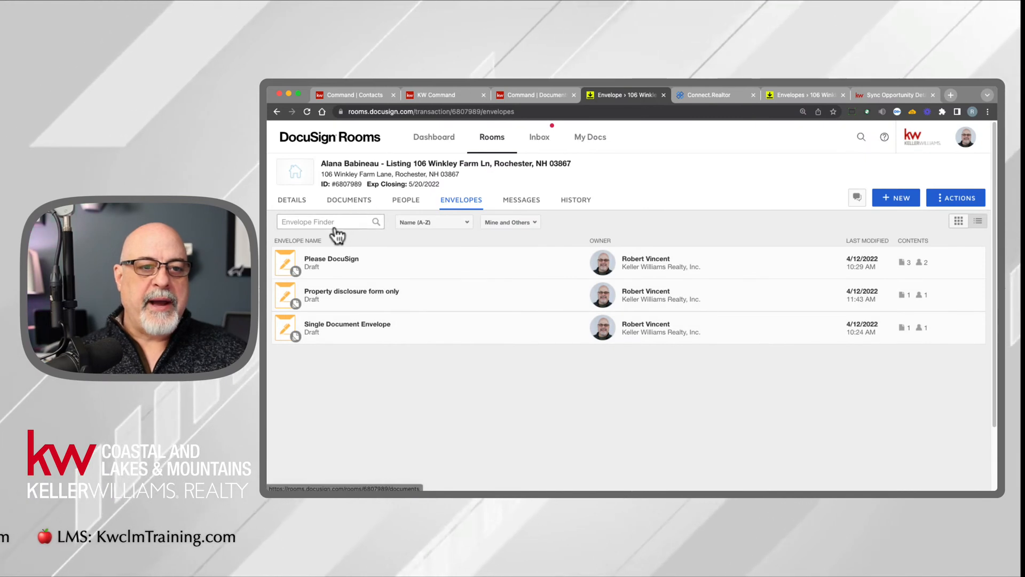
- Review the Seller 1 name and contact information in the room details
{"action": "left_click", "coordinate": [298, 201]}
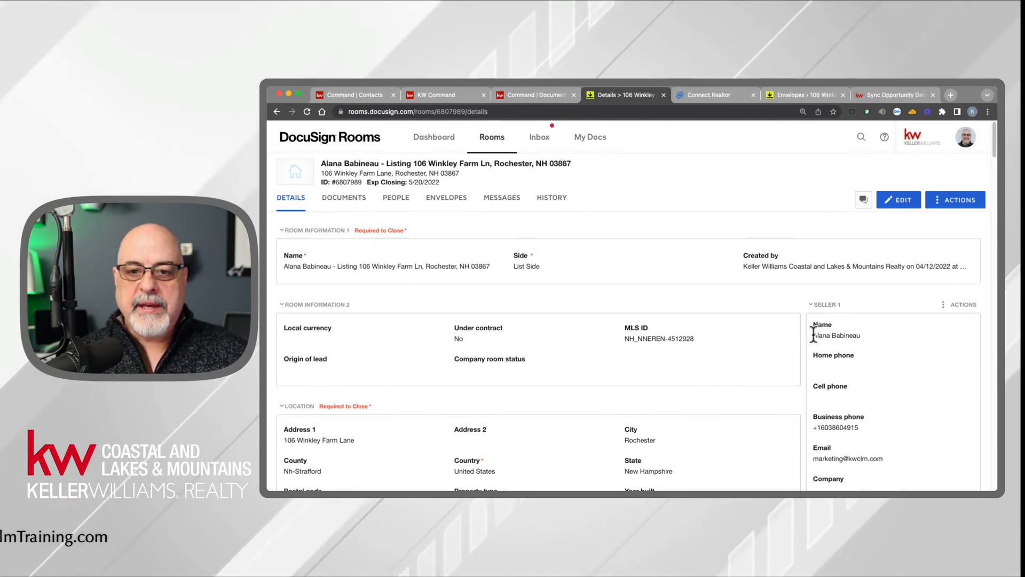
{"action": "left_click_drag", "start_coordinate": [853, 336], "coordinate": [861, 337]}
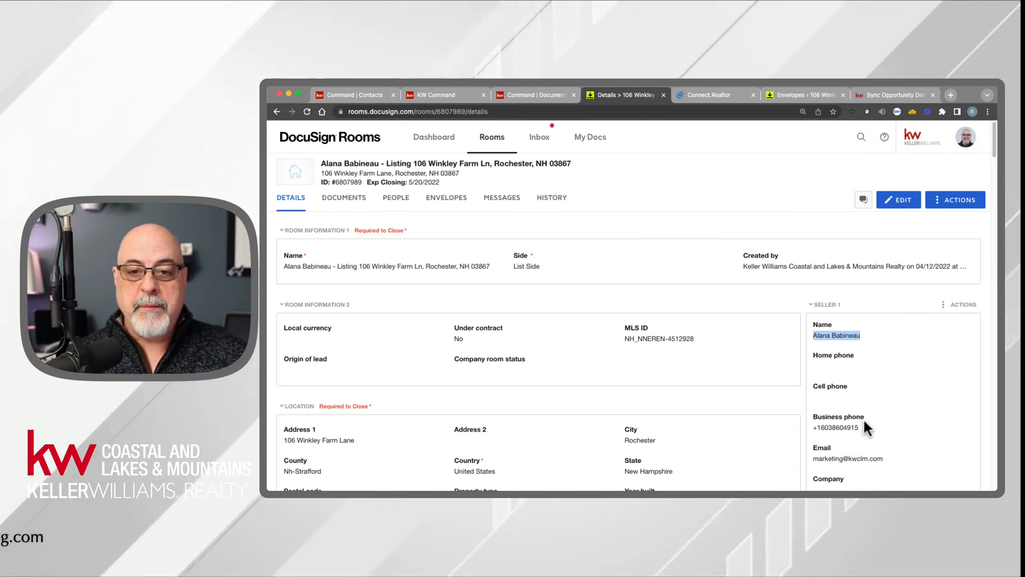
{"action": "left_click_drag", "start_coordinate": [824, 310], "coordinate": [911, 478]}
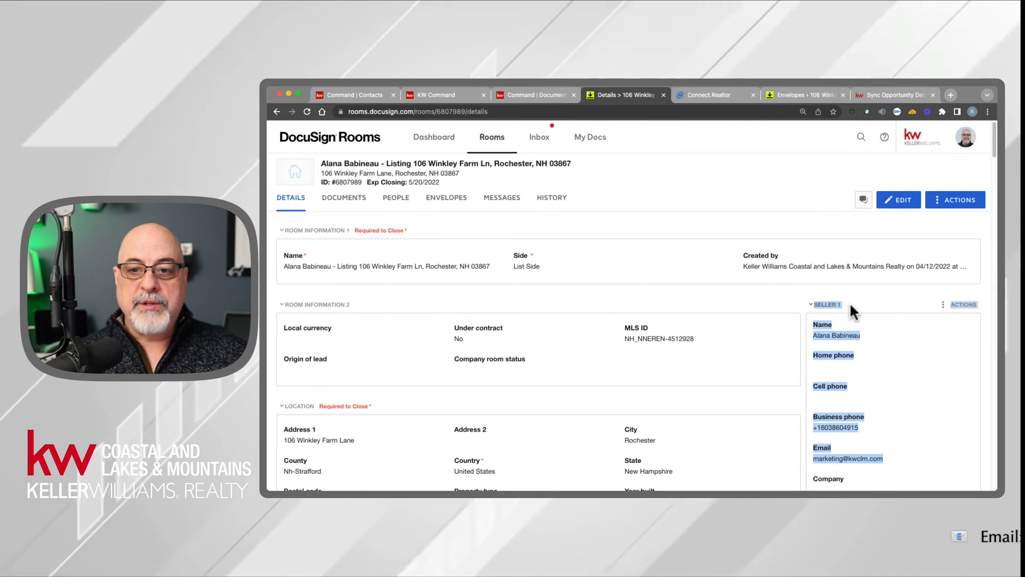
{"action": "left_click", "coordinate": [871, 332]}
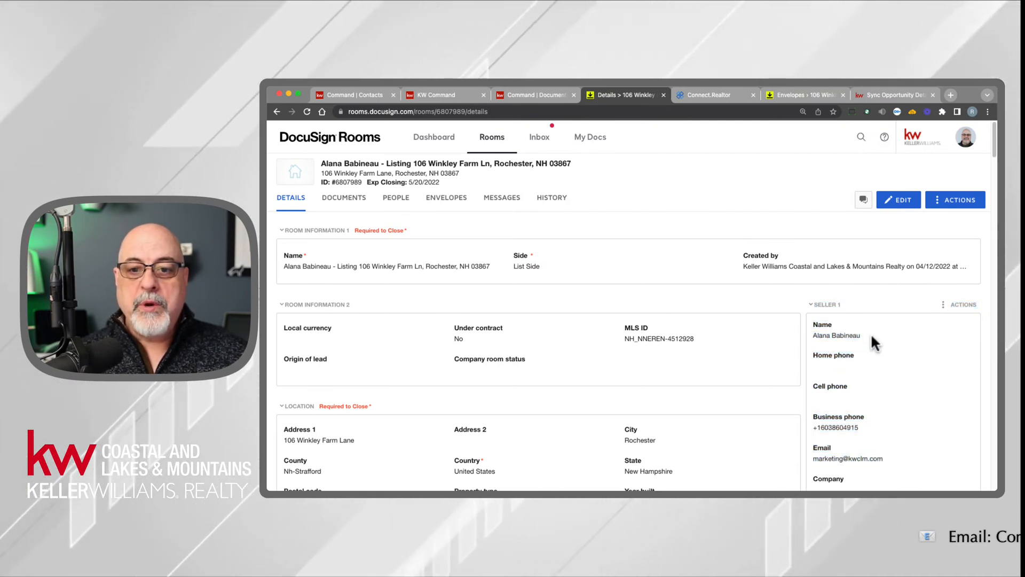
{"action": "left_click", "coordinate": [813, 335]}
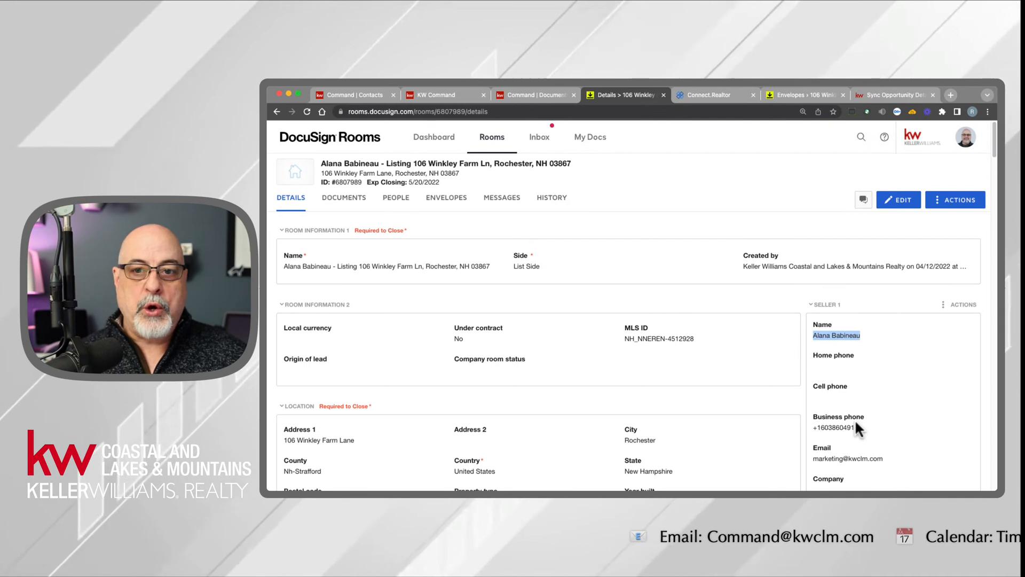
- Open the room details for editing at the Seller 1 name, and save them
{"action": "left_click", "coordinate": [901, 203]}
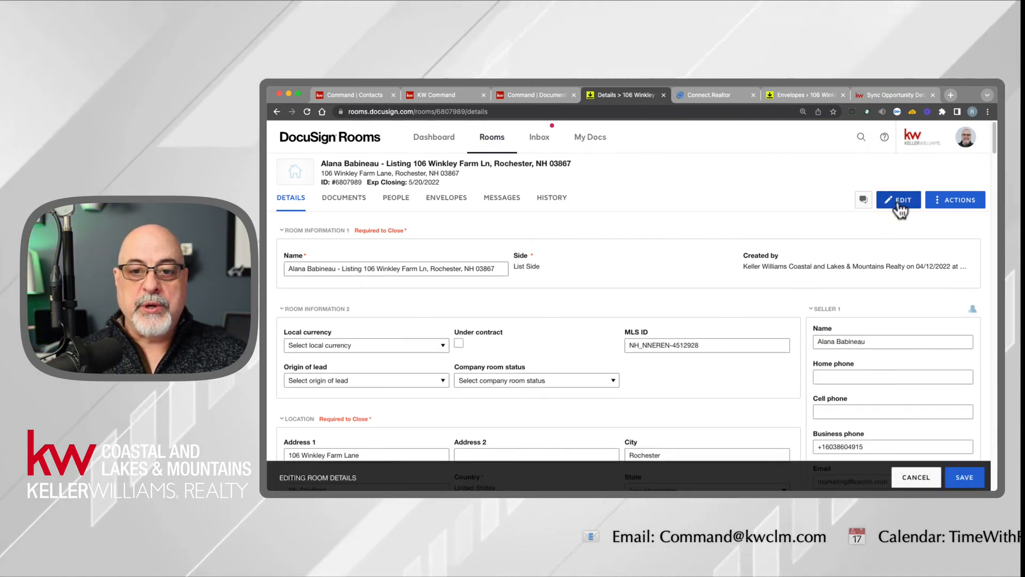
{"action": "left_click", "coordinate": [887, 342]}
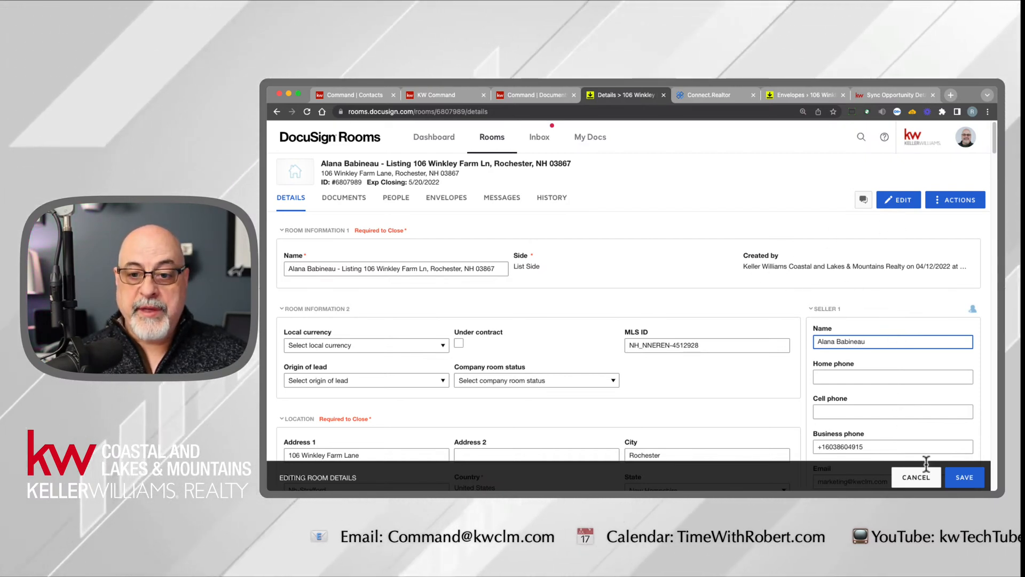
{"action": "left_click", "coordinate": [964, 483]}
{"action": "left_click_drag", "start_coordinate": [814, 335], "coordinate": [860, 338]}
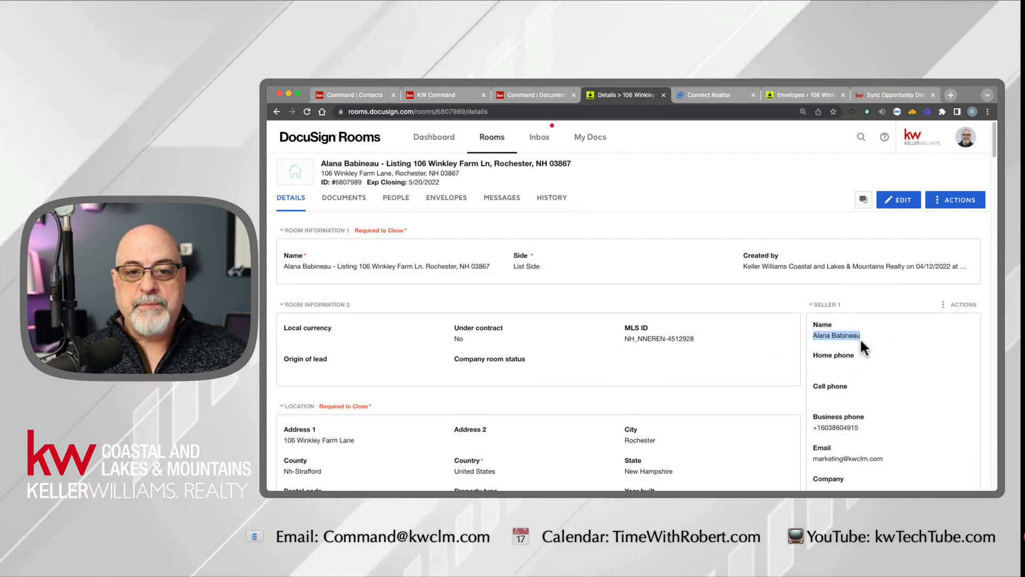
- Open the NHAR - Property Disclosure - Residential Only form from the room's documents to inspect its Seller 1 name field
{"action": "left_click", "coordinate": [345, 198]}
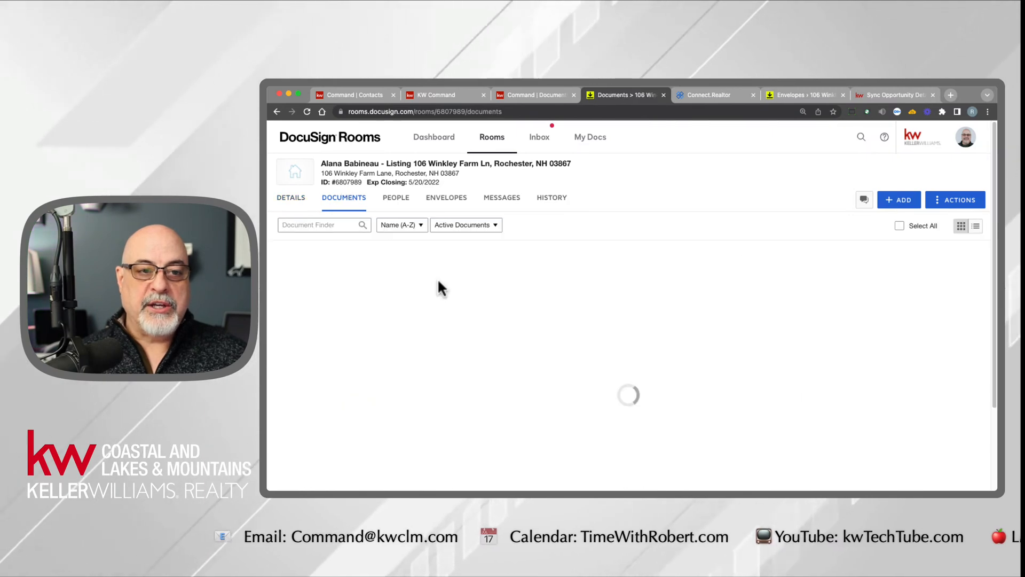
{"action": "left_click", "coordinate": [389, 470]}
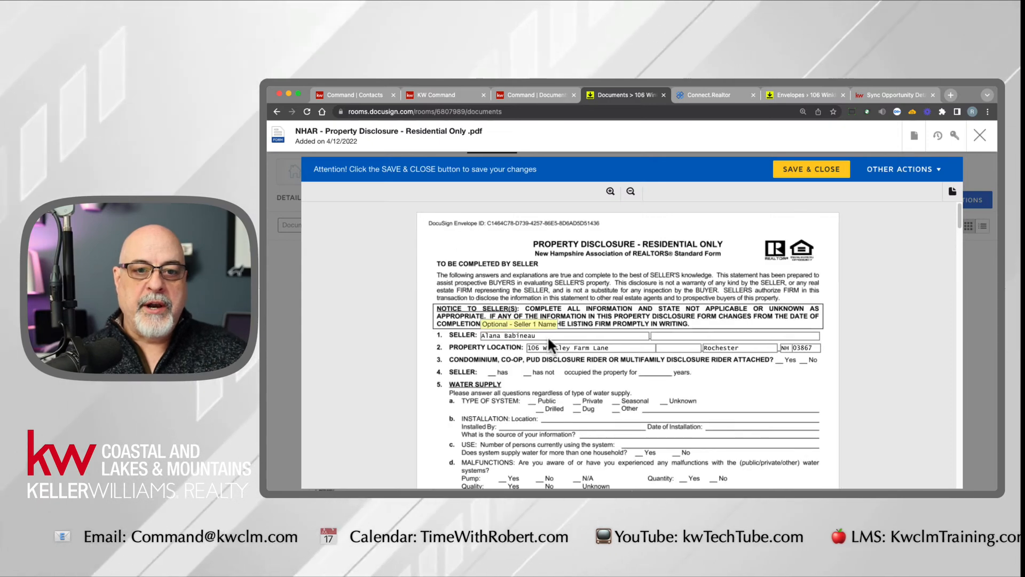
- Examine the prefilled seller name and property location fields on the first two pages of the property disclosure form
{"action": "left_click_drag", "start_coordinate": [539, 336], "coordinate": [470, 333]}
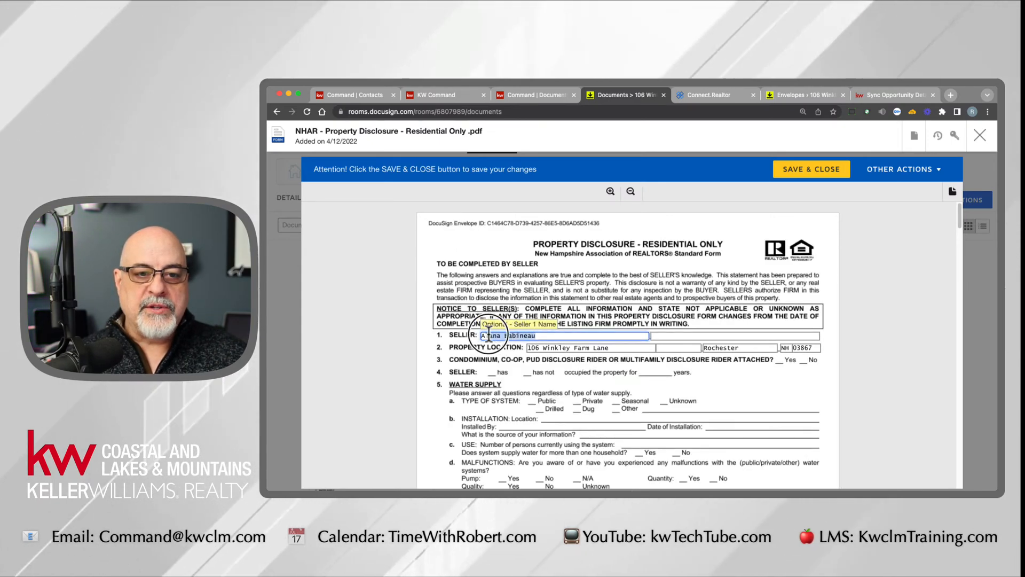
{"action": "scroll", "coordinate": [467, 358], "scroll_direction": "down", "scroll_amount": 10}
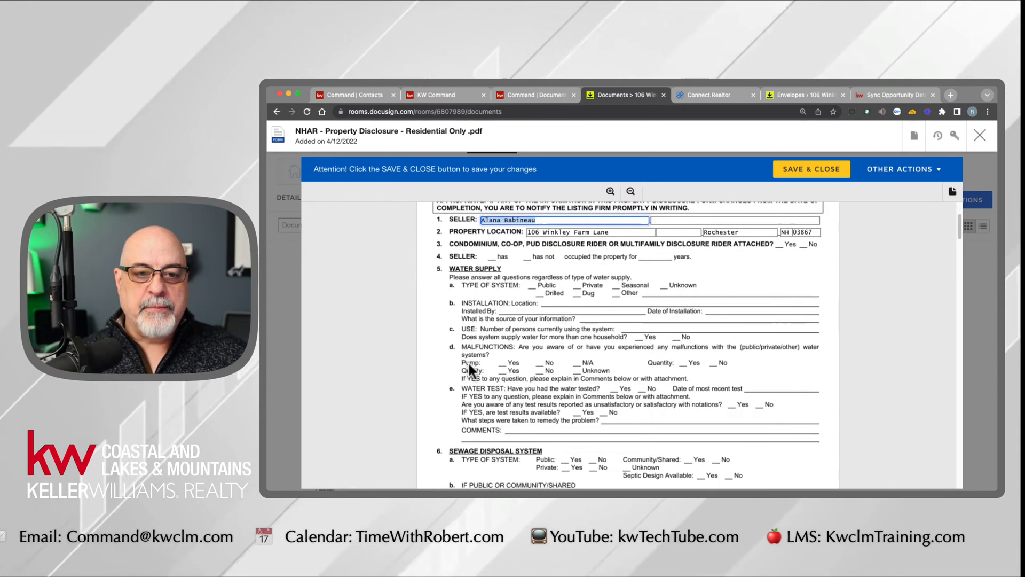
{"action": "scroll", "coordinate": [490, 284], "scroll_direction": "up", "scroll_amount": 2}
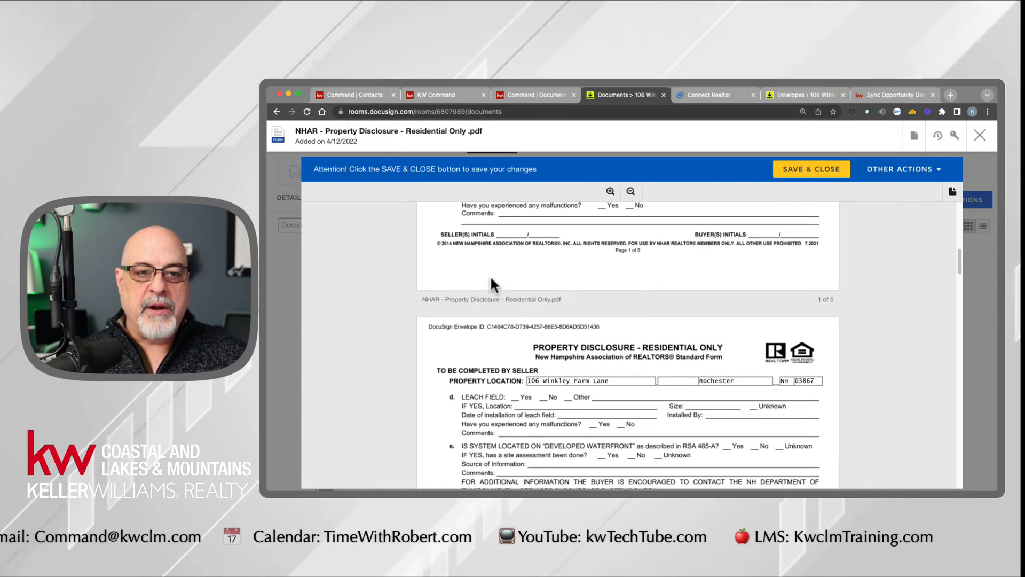
{"action": "scroll", "coordinate": [465, 247], "scroll_direction": "down", "scroll_amount": 1}
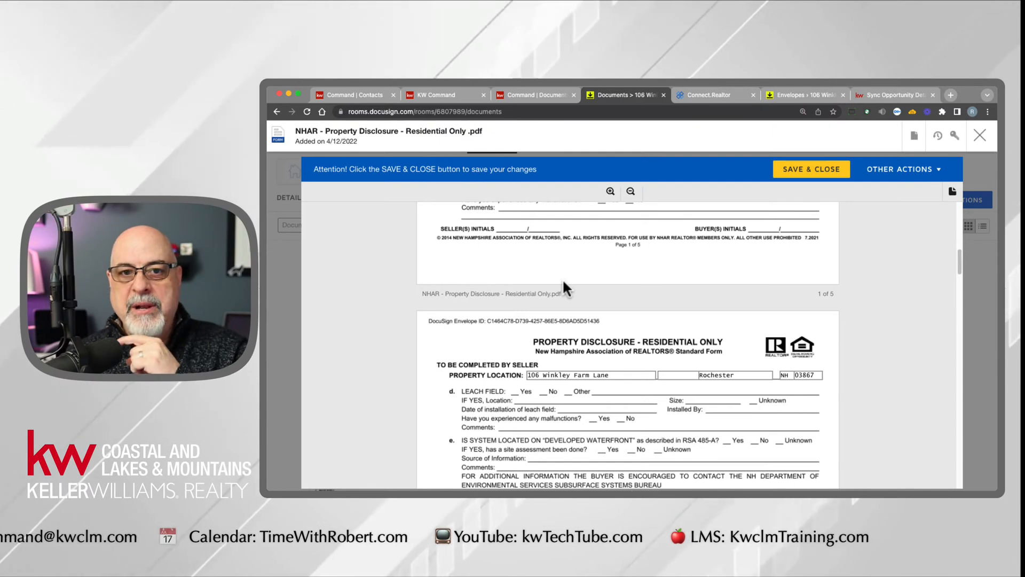
{"action": "scroll", "coordinate": [561, 315], "scroll_direction": "up", "scroll_amount": 9}
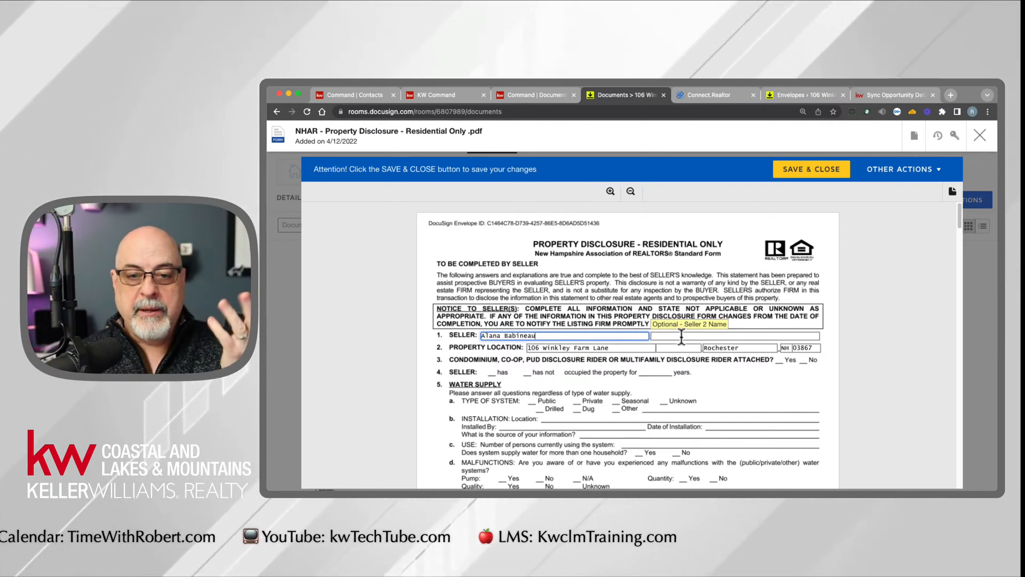
- Append "COOL Lady" to the Seller 1 name on the disclosure, save and close the form, and check Seller 1 in the room details
{"action": "left_click_drag", "start_coordinate": [551, 337], "coordinate": [462, 350]}
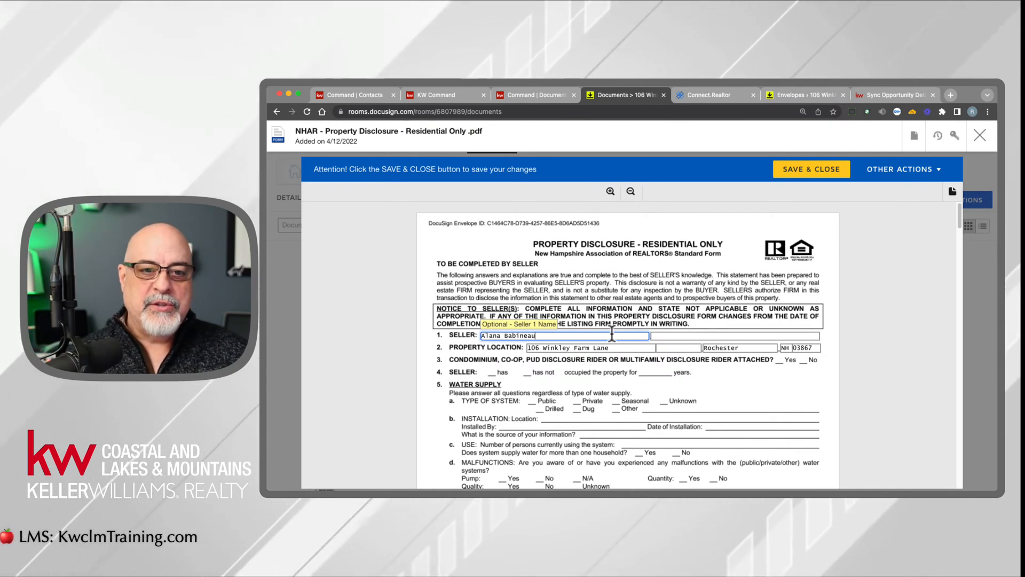
{"action": "type", "text": "COOL L"}
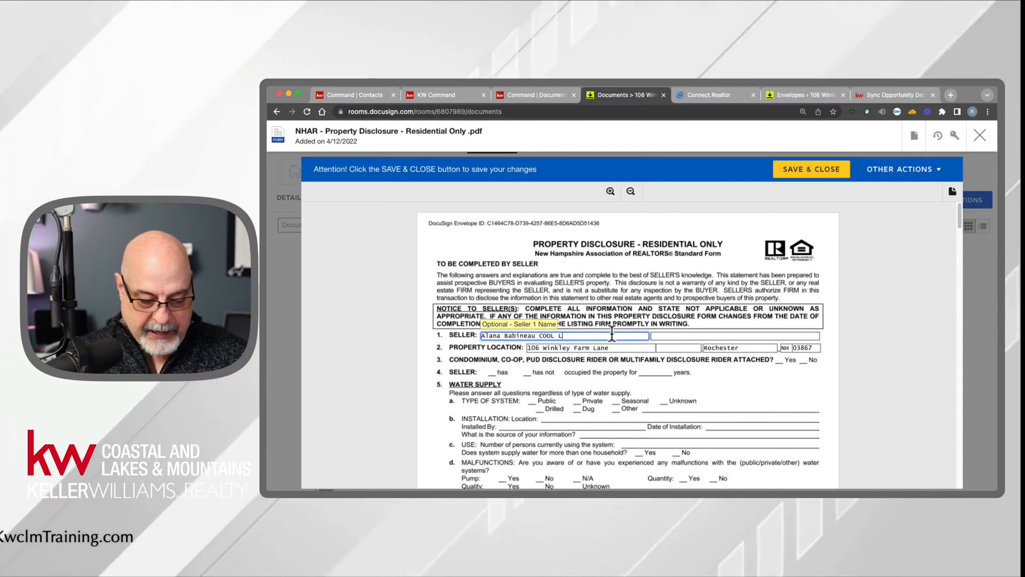
{"action": "type", "text": "ady"}
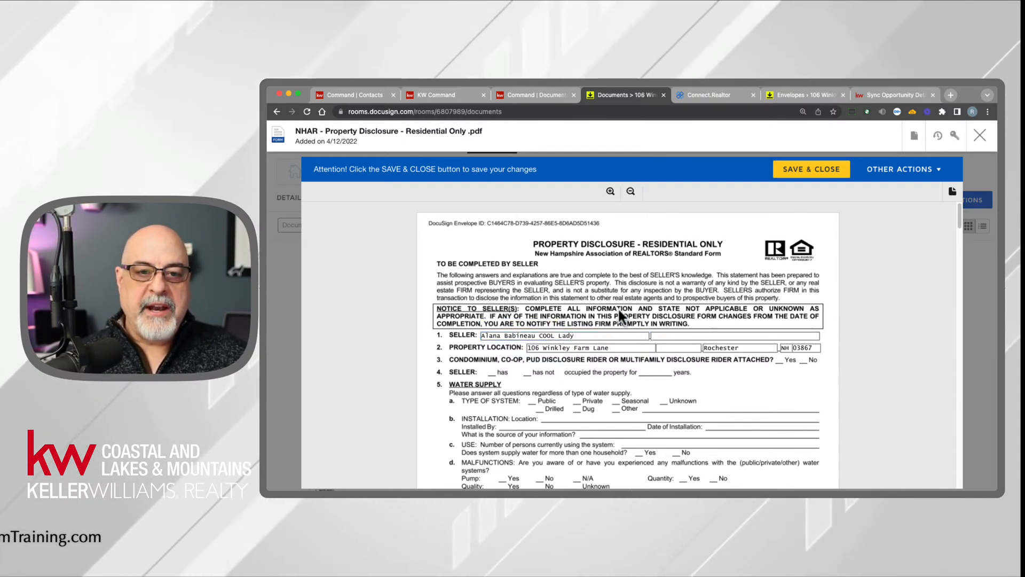
{"action": "left_click", "coordinate": [812, 170]}
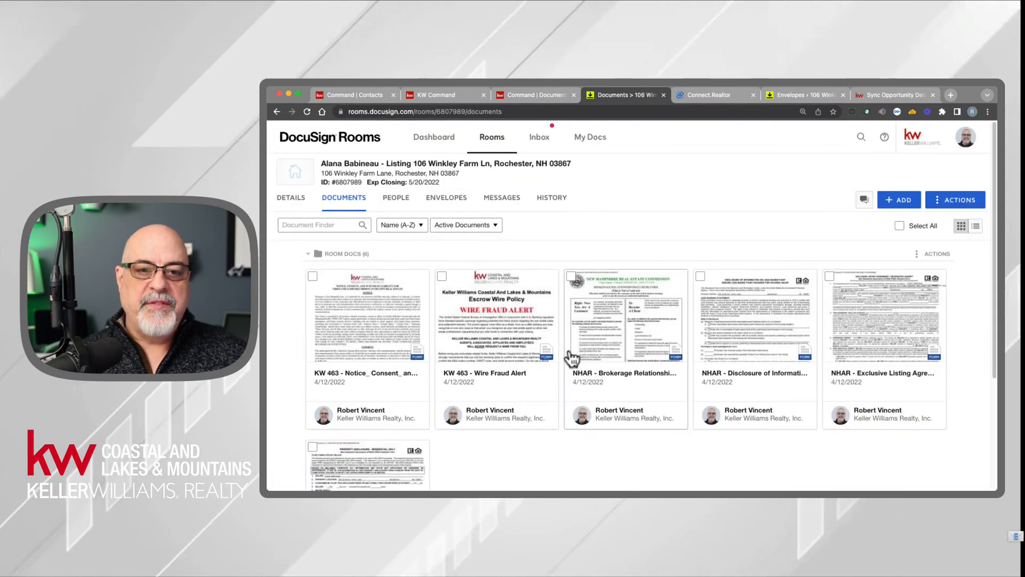
{"action": "left_click", "coordinate": [294, 199]}
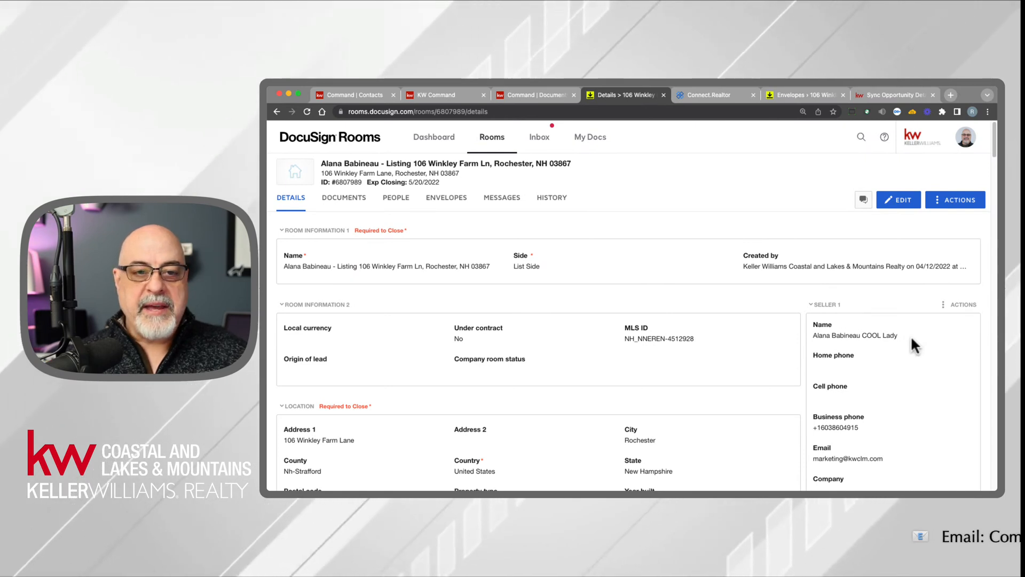
- Reopen the property disclosure form from the room's documents, remove "COOL Lady" from the Seller 1 name, and save and close it
{"action": "left_click", "coordinate": [348, 201]}
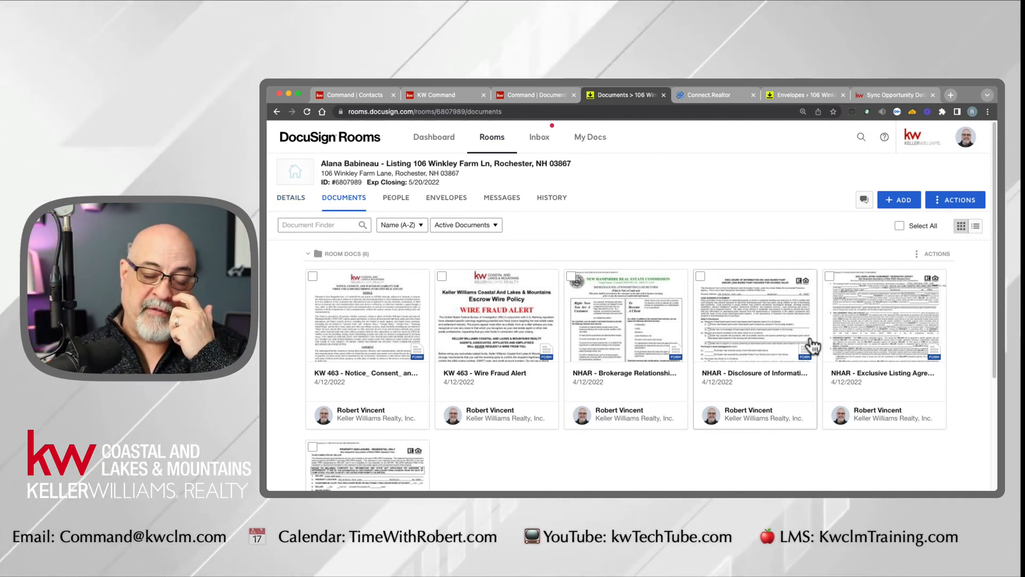
{"action": "left_click", "coordinate": [407, 455]}
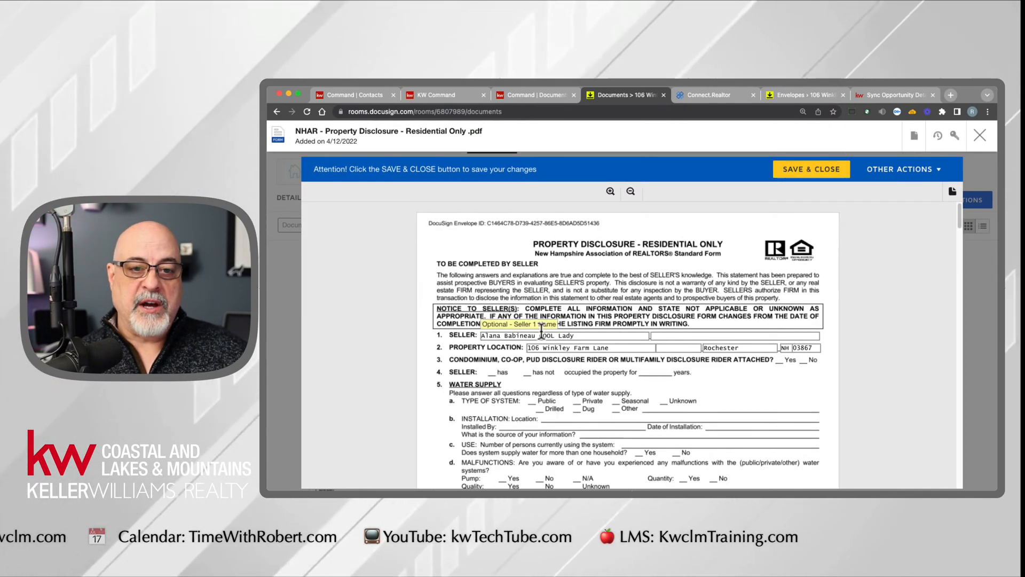
{"action": "left_click", "coordinate": [540, 335]}
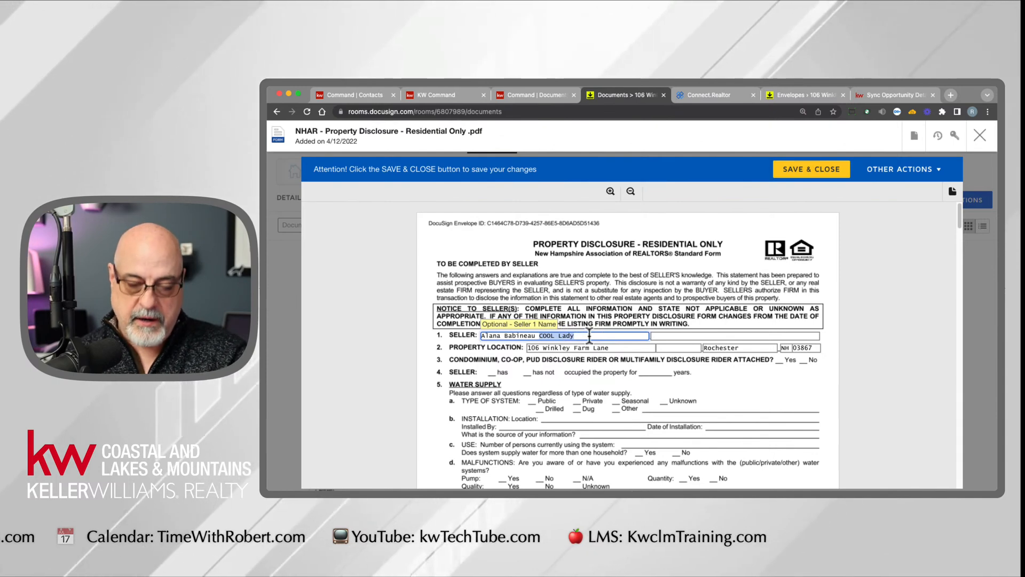
{"action": "left_click", "coordinate": [822, 169]}
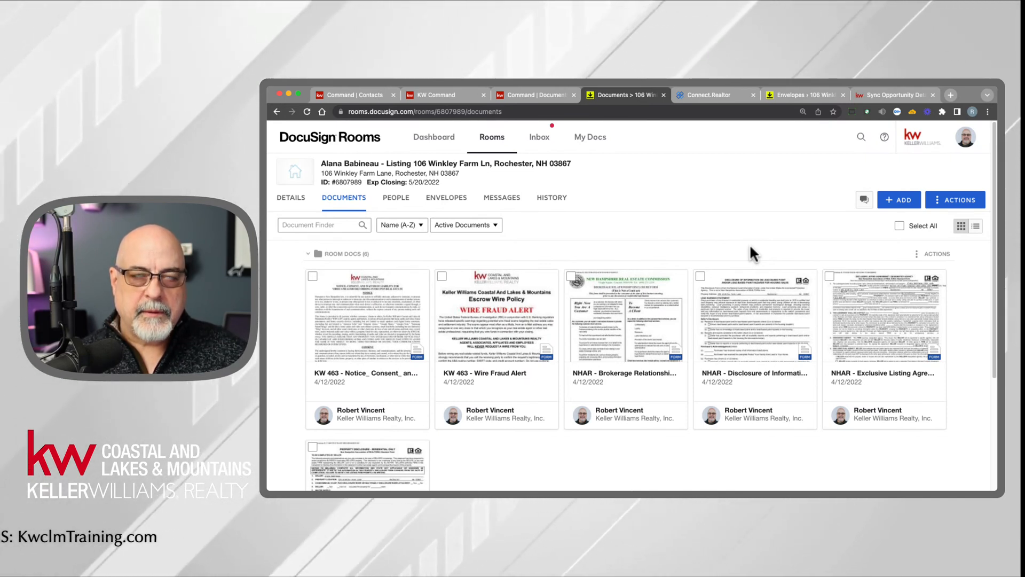
- Review the documents and recipients of the Please DocuSign draft envelope, save and close it, and check Seller 1 in the room details
{"action": "left_click", "coordinate": [439, 199]}
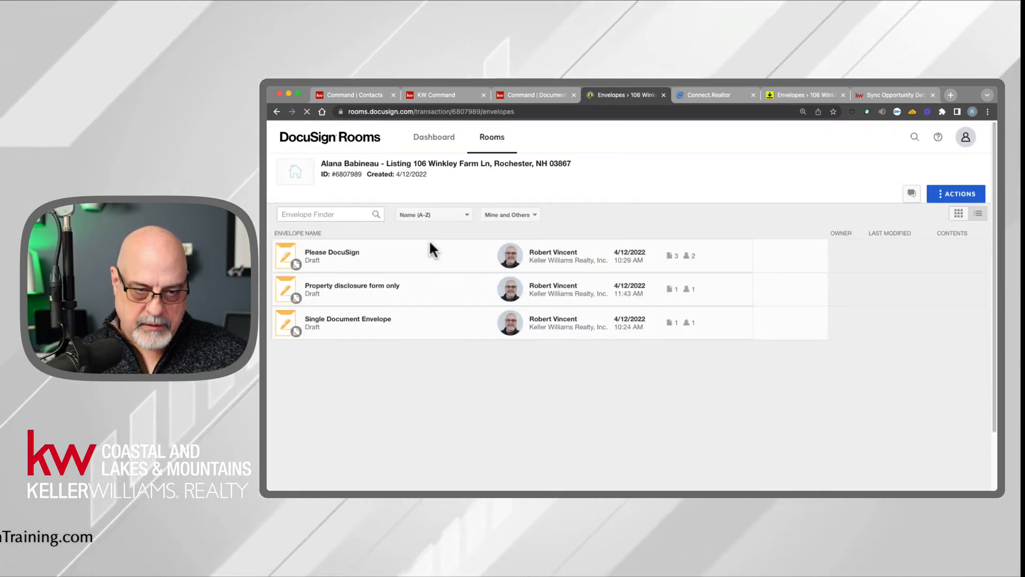
{"action": "left_click", "coordinate": [300, 259]}
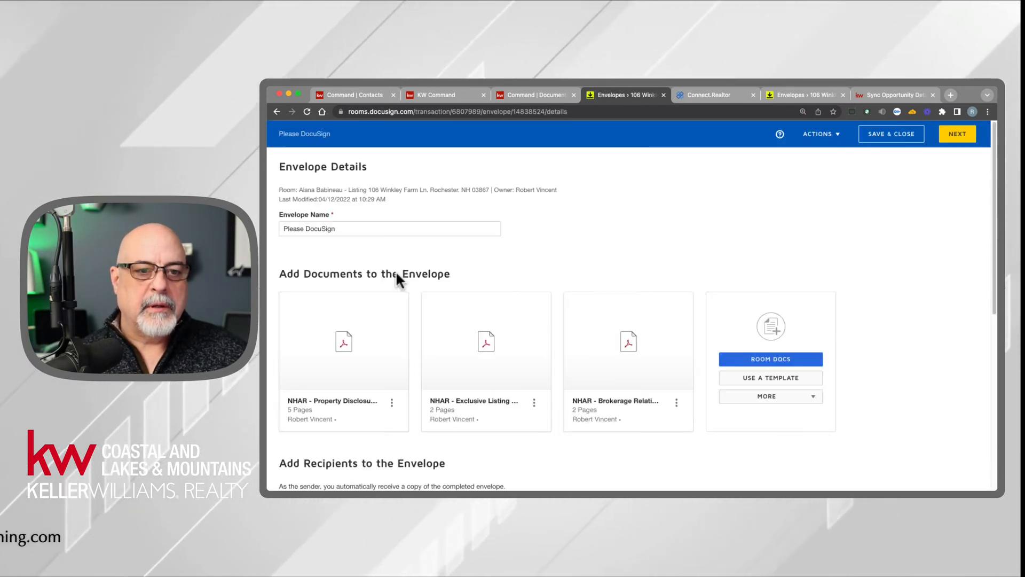
{"action": "scroll", "coordinate": [423, 378], "scroll_direction": "down", "scroll_amount": 5}
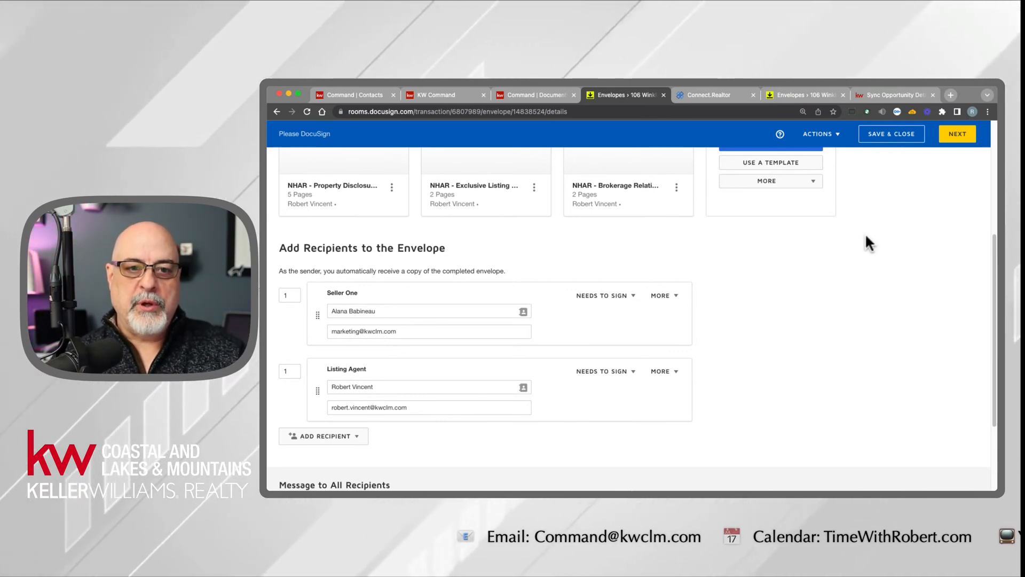
{"action": "left_click", "coordinate": [897, 141]}
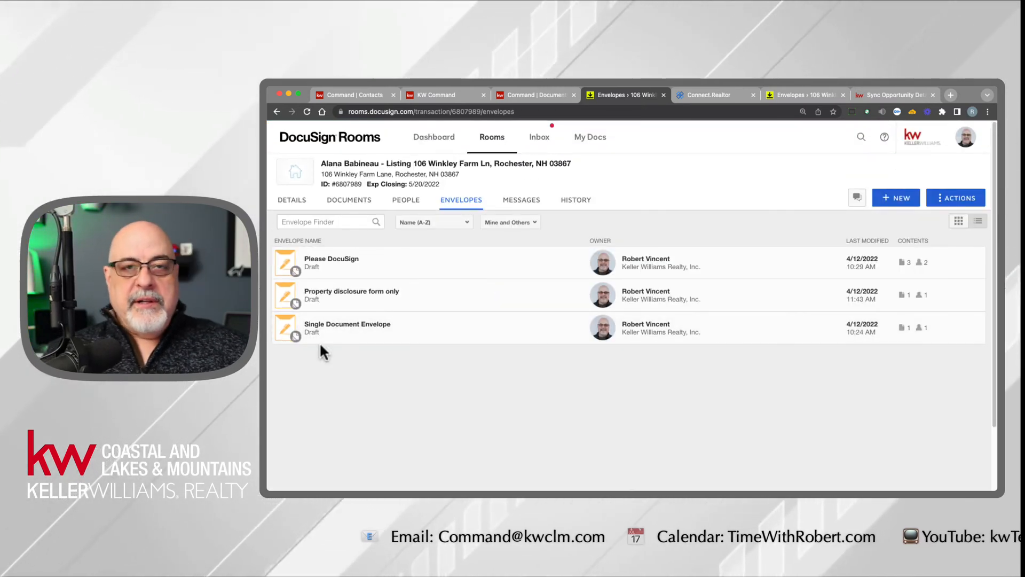
{"action": "left_click", "coordinate": [293, 201]}
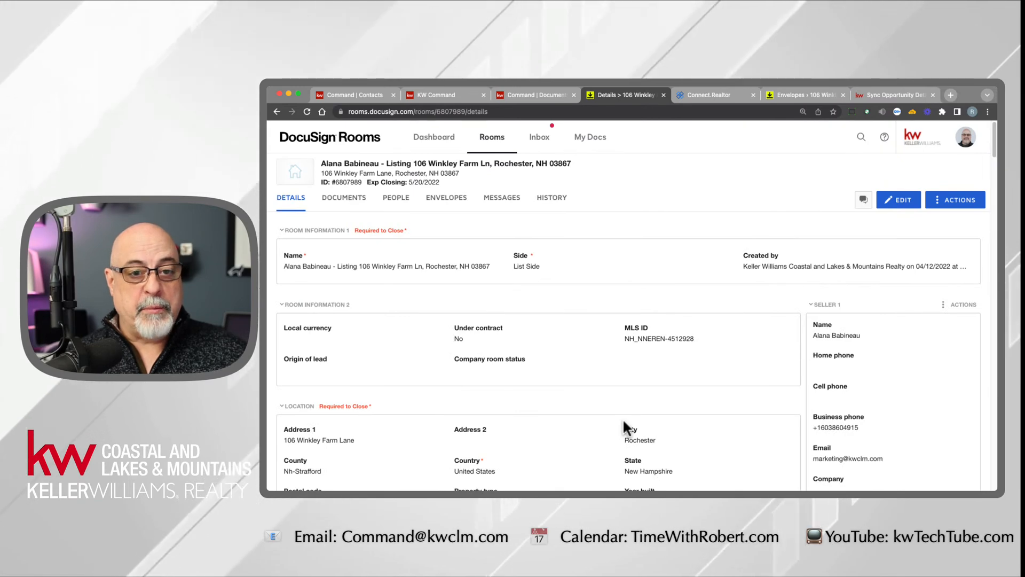
- Select all six KW 463 and NHAR forms in the room's documents and create a new signing envelope from them
{"action": "left_click", "coordinate": [343, 196]}
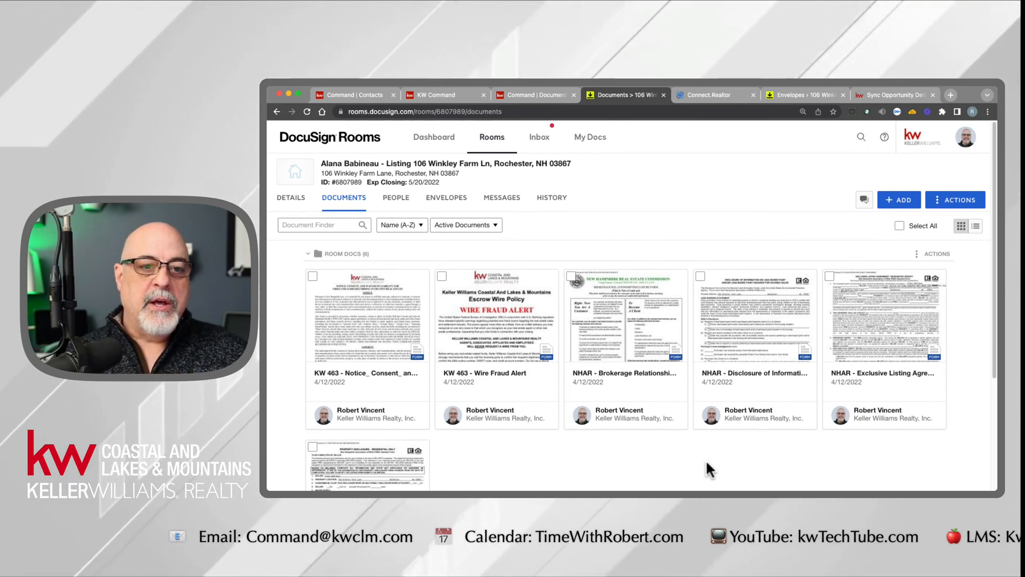
{"action": "left_click", "coordinate": [313, 276]}
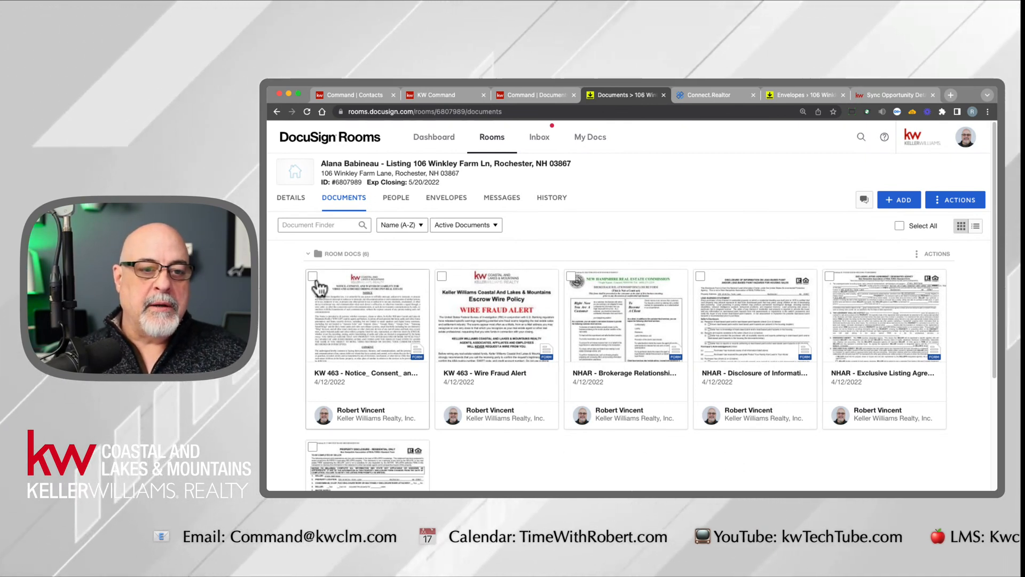
{"action": "left_click", "coordinate": [441, 276]}
{"action": "left_click", "coordinate": [570, 276]}
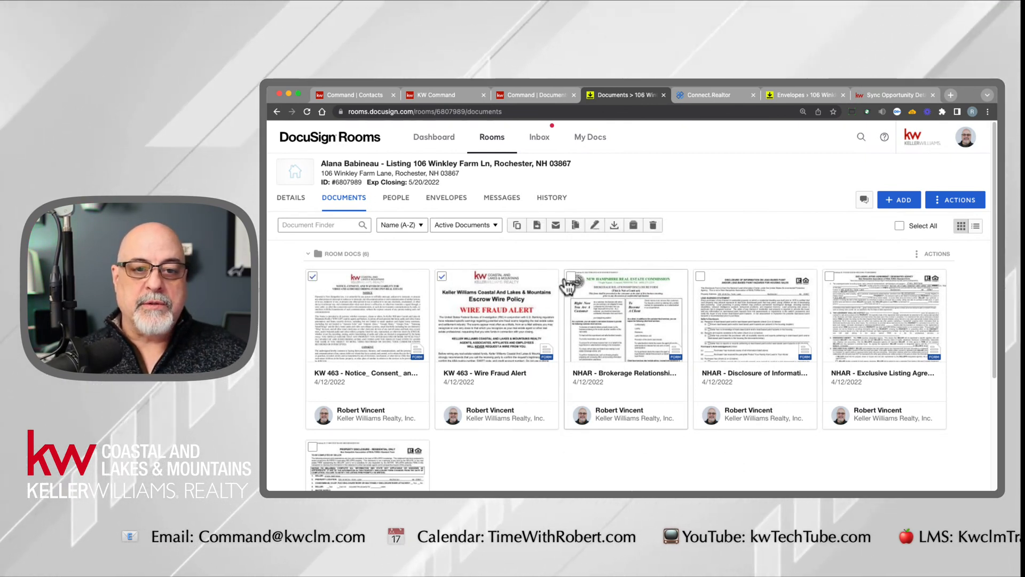
{"action": "left_click", "coordinate": [700, 277]}
{"action": "left_click", "coordinate": [830, 276]}
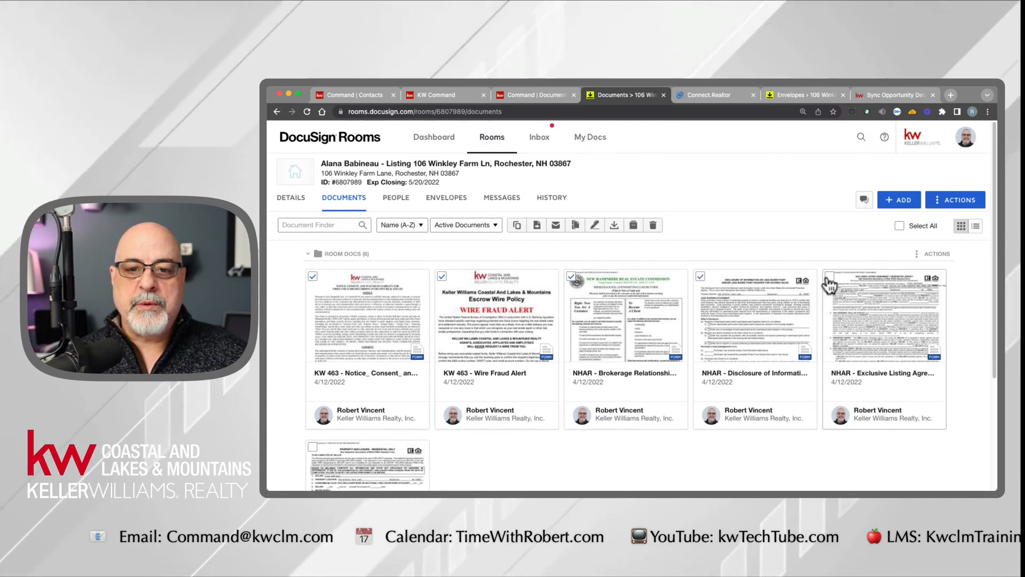
{"action": "left_click", "coordinate": [312, 447]}
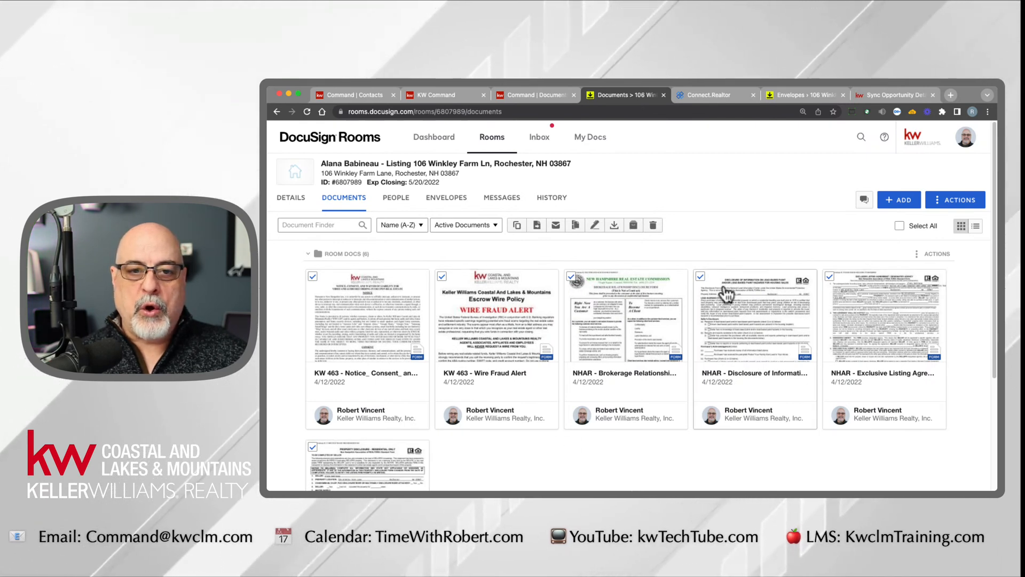
{"action": "left_click", "coordinate": [595, 227]}
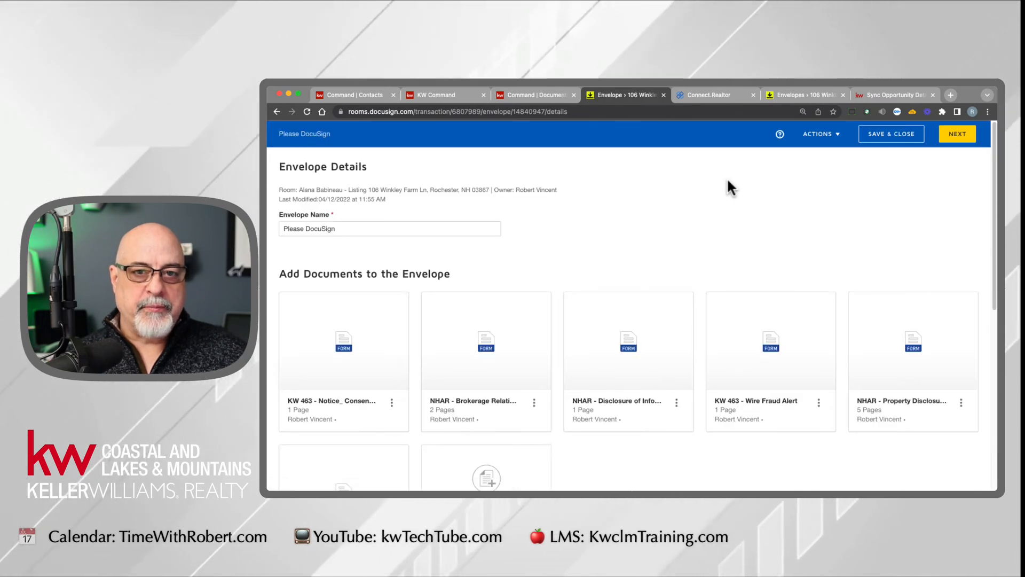
- Try assigning the seller's contact to the pre-tagged Seller One role as an envelope recipient, and cancel without adding it
{"action": "scroll", "coordinate": [659, 382], "scroll_direction": "down", "scroll_amount": 3}
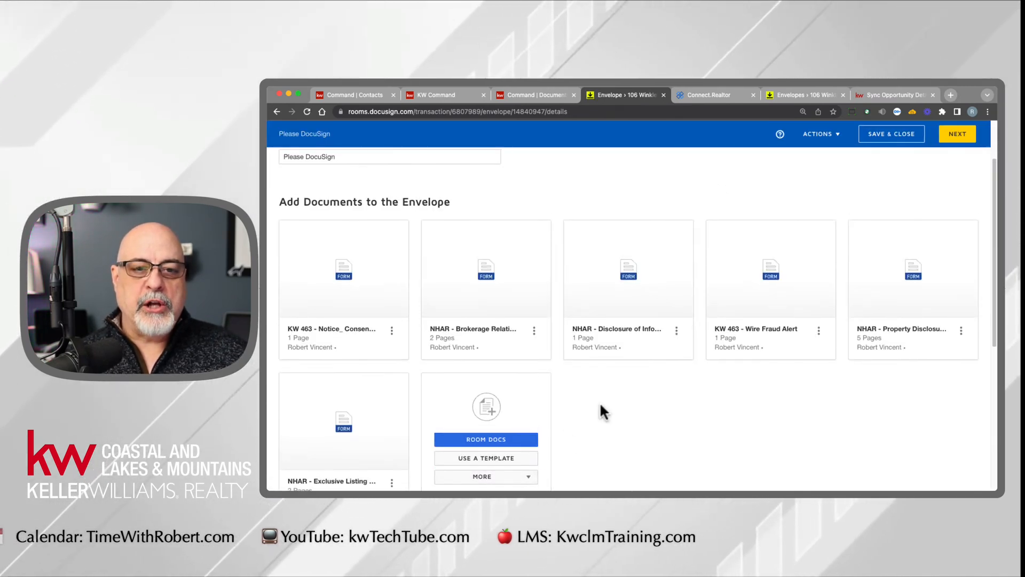
{"action": "scroll", "coordinate": [619, 410], "scroll_direction": "down", "scroll_amount": 6}
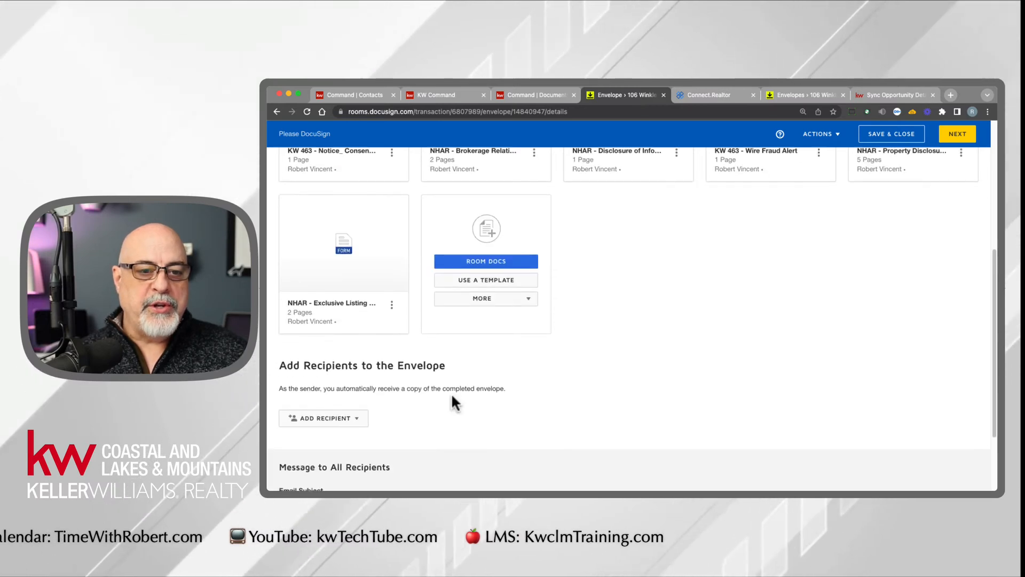
{"action": "left_click", "coordinate": [351, 418]}
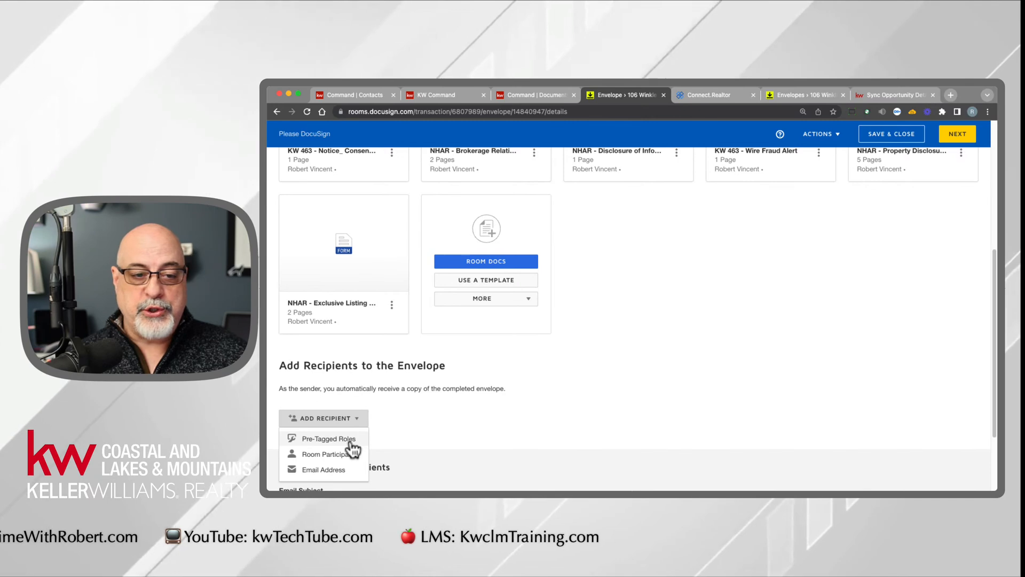
{"action": "left_click", "coordinate": [329, 439]}
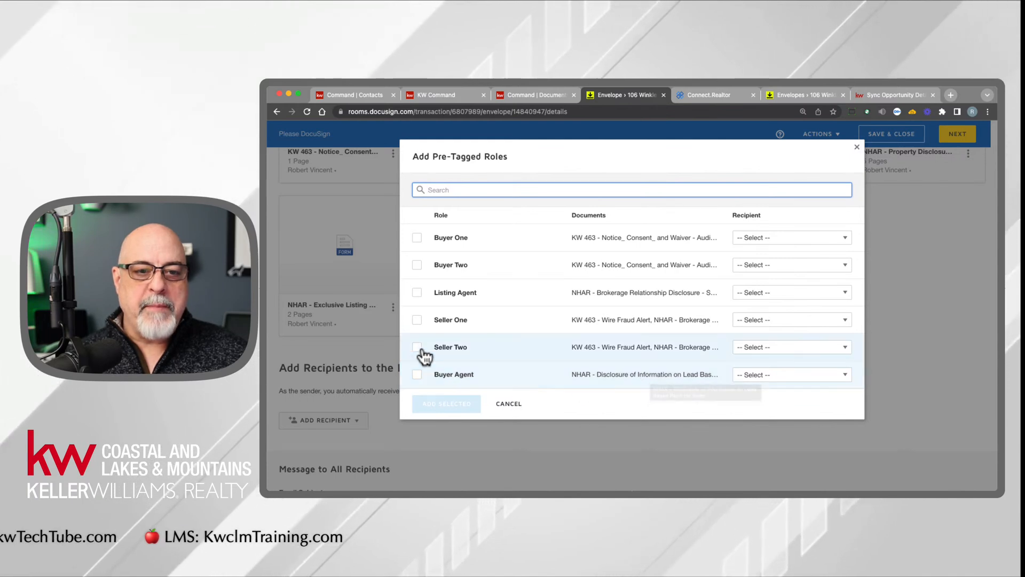
{"action": "left_click", "coordinate": [419, 321]}
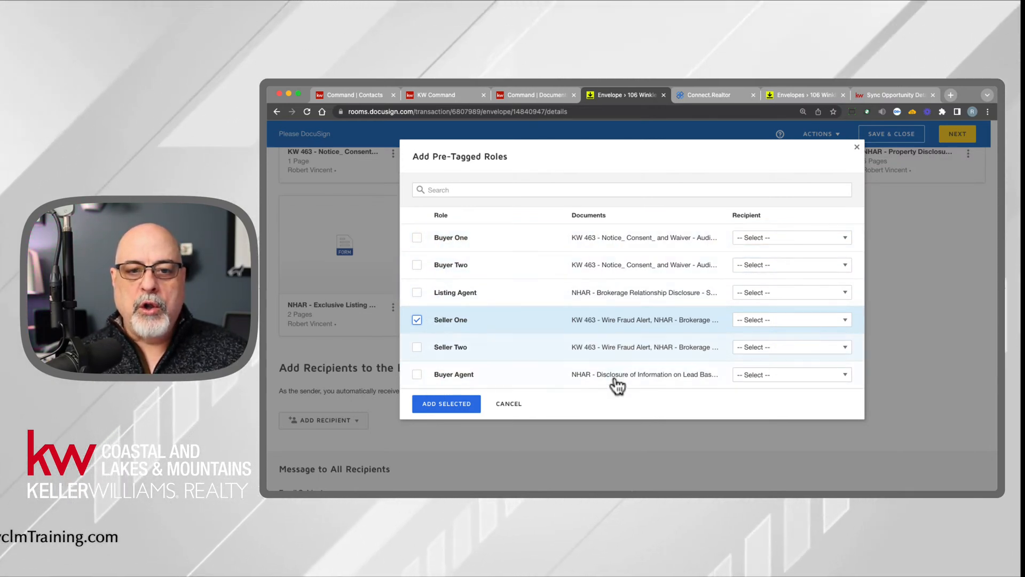
{"action": "left_click", "coordinate": [802, 322]}
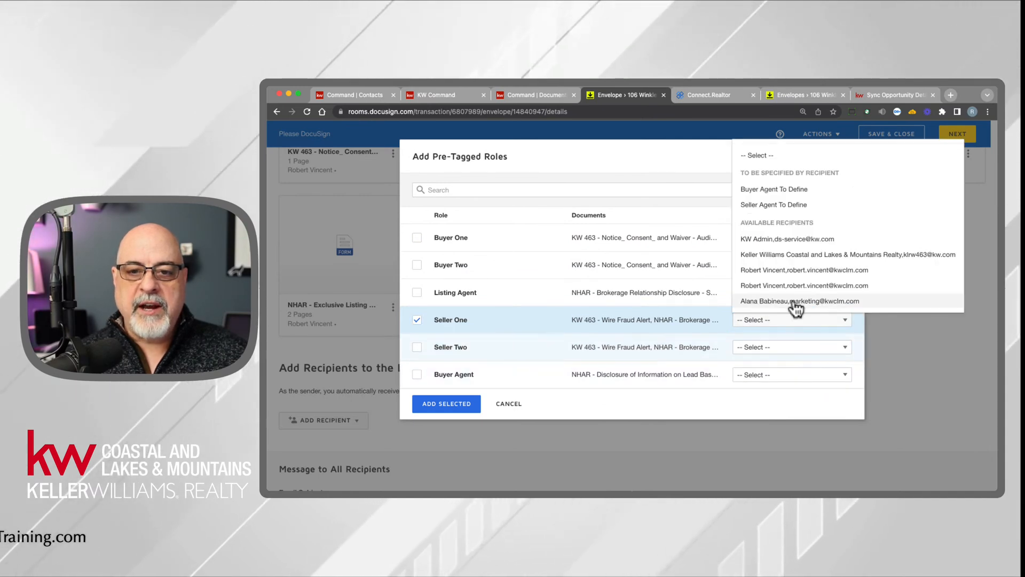
{"action": "left_click", "coordinate": [791, 303]}
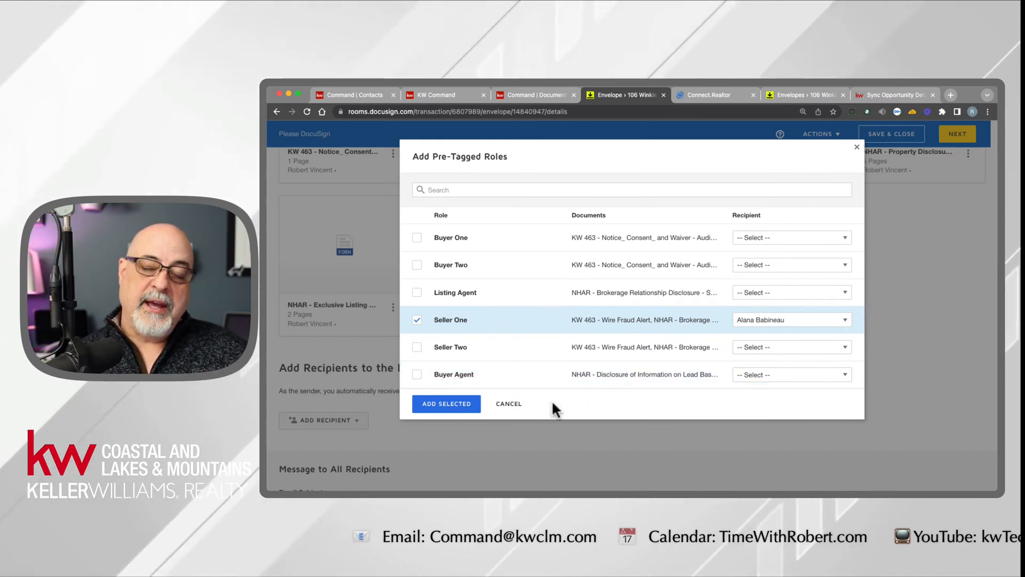
{"action": "left_click", "coordinate": [510, 404]}
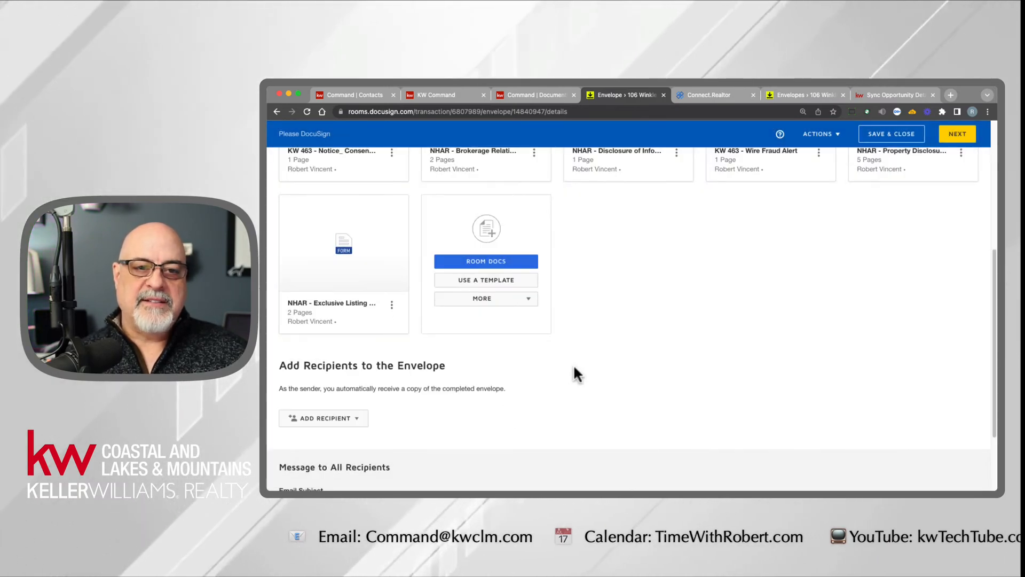
- Remove the Exclusive Listing Agreement, Brokerage Relationship Disclosure, lead paint disclosure and Wire Fraud Alert forms from the envelope
{"action": "scroll", "coordinate": [572, 368], "scroll_direction": "up", "scroll_amount": 3}
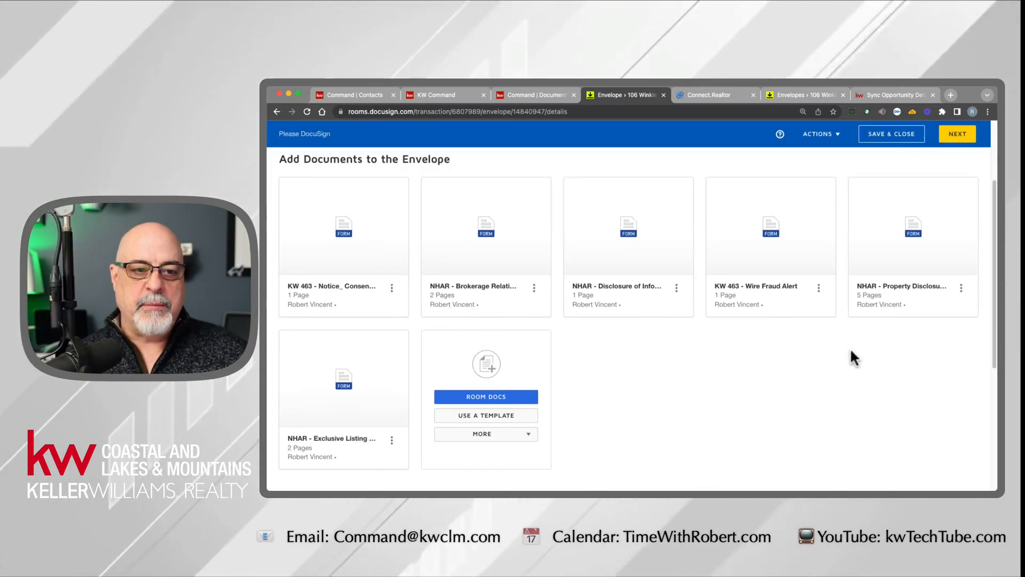
{"action": "mouse_move", "coordinate": [338, 352]}
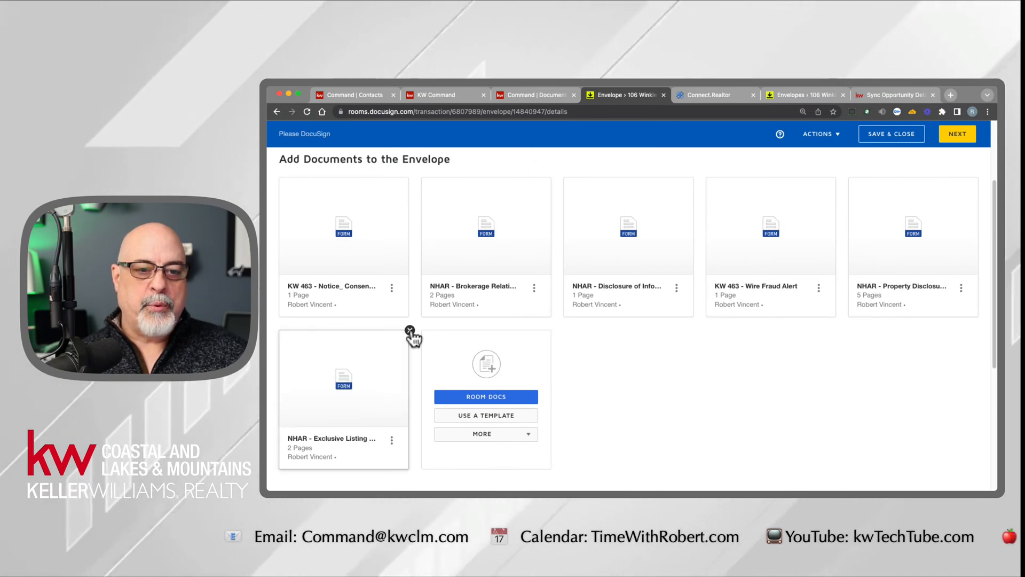
{"action": "left_click", "coordinate": [410, 333]}
{"action": "left_click", "coordinate": [569, 211]}
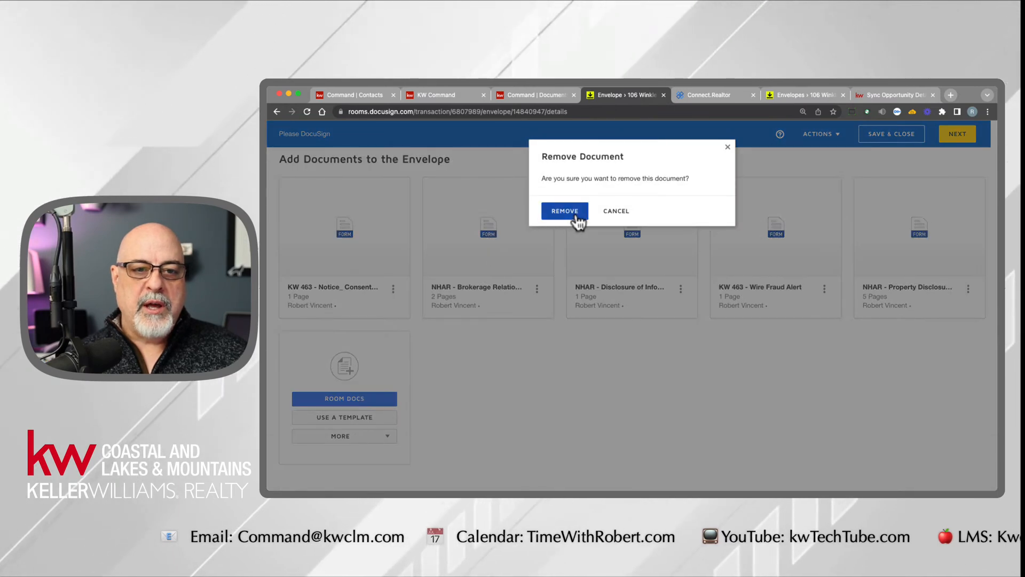
{"action": "left_click", "coordinate": [576, 217]}
{"action": "left_click", "coordinate": [552, 179]}
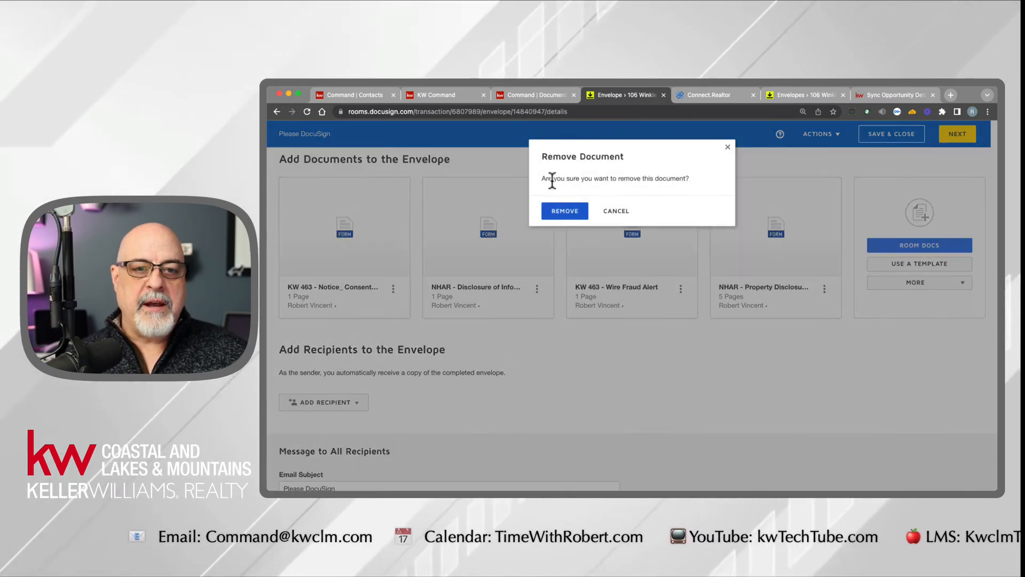
{"action": "left_click", "coordinate": [565, 210]}
{"action": "left_click", "coordinate": [552, 178]}
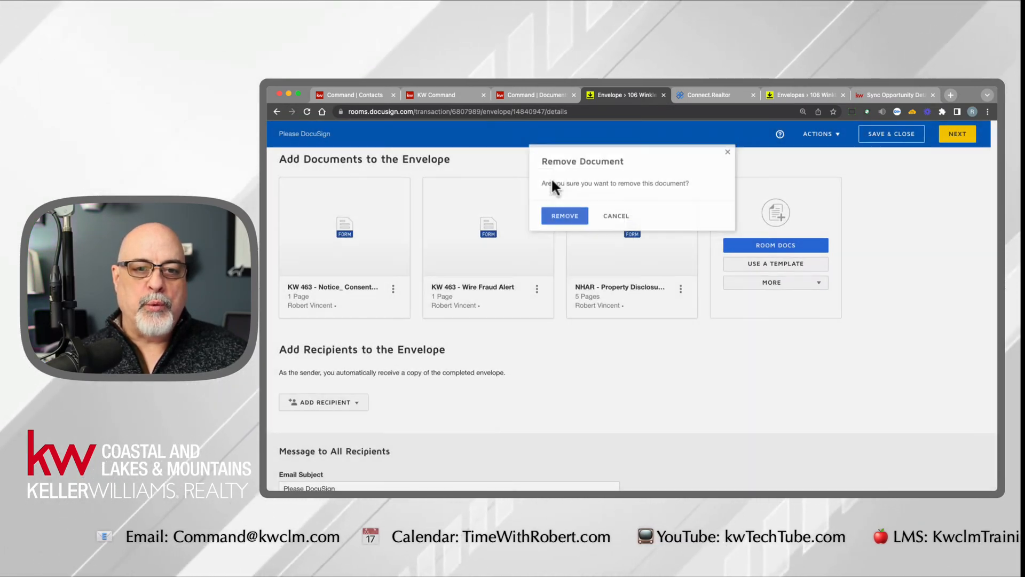
{"action": "left_click", "coordinate": [566, 213]}
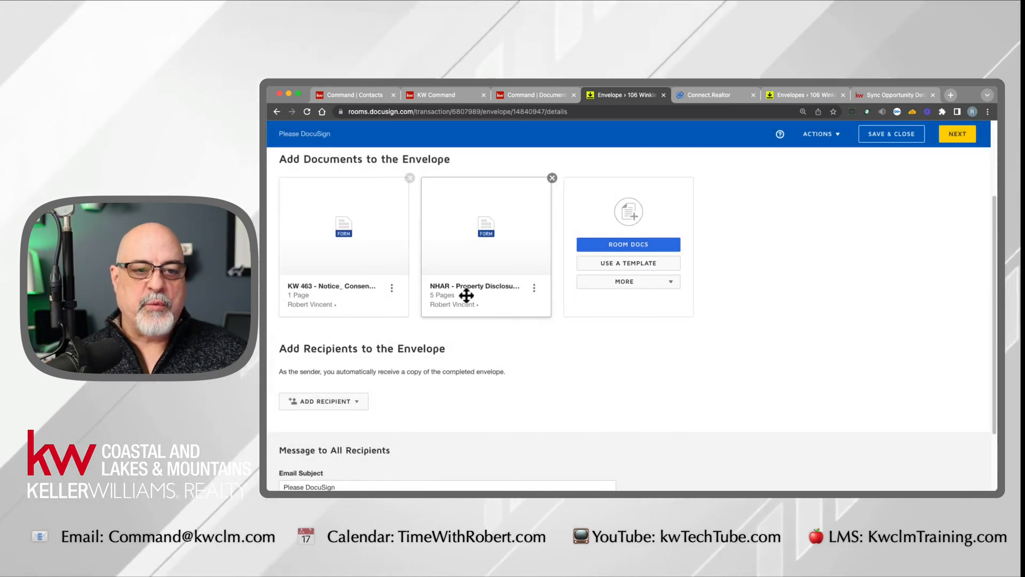
- Add the pre-tagged Seller One role to the envelope's recipients without assigning a contact
{"action": "left_click", "coordinate": [331, 401]}
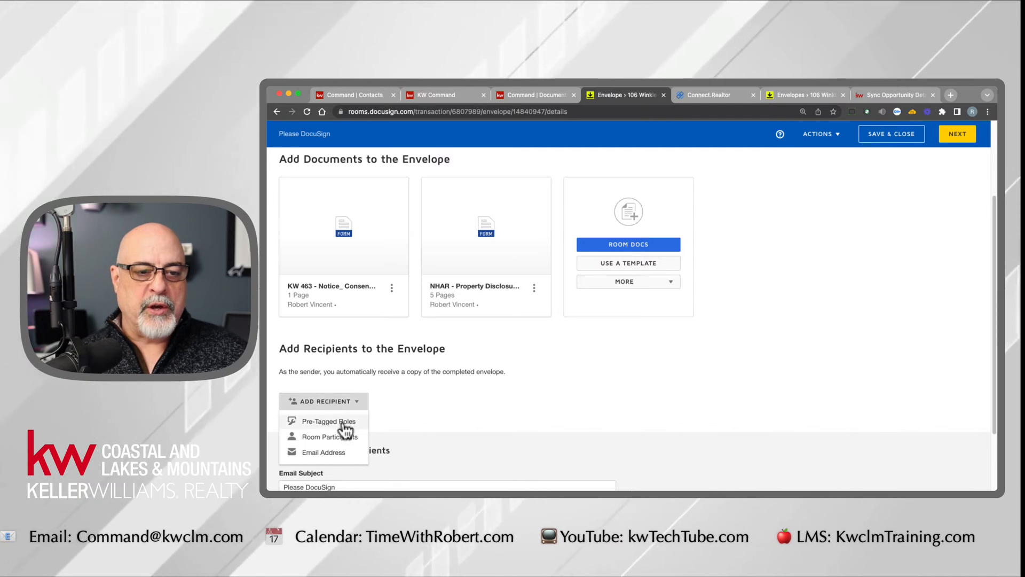
{"action": "left_click", "coordinate": [338, 422]}
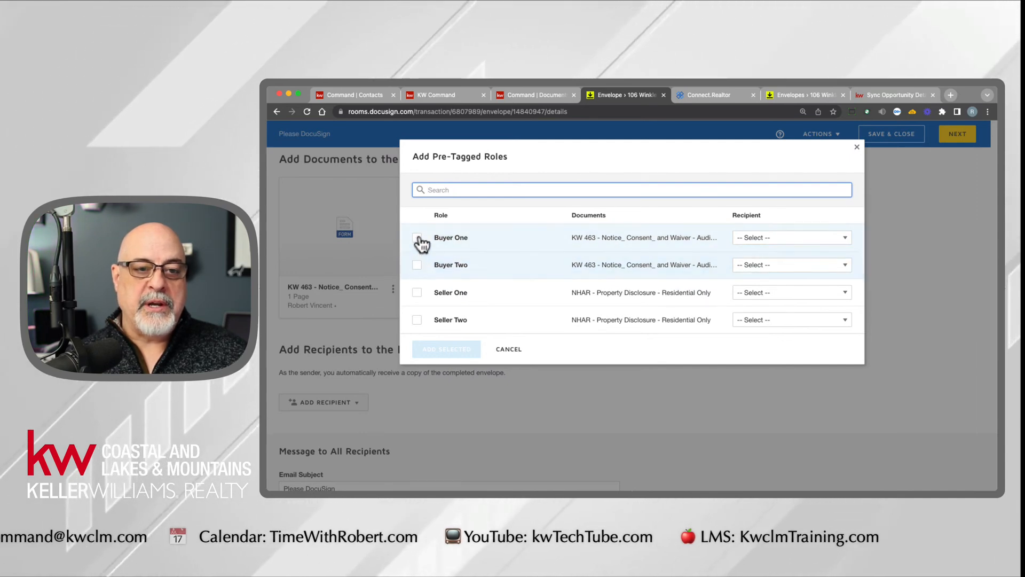
{"action": "left_click", "coordinate": [417, 293]}
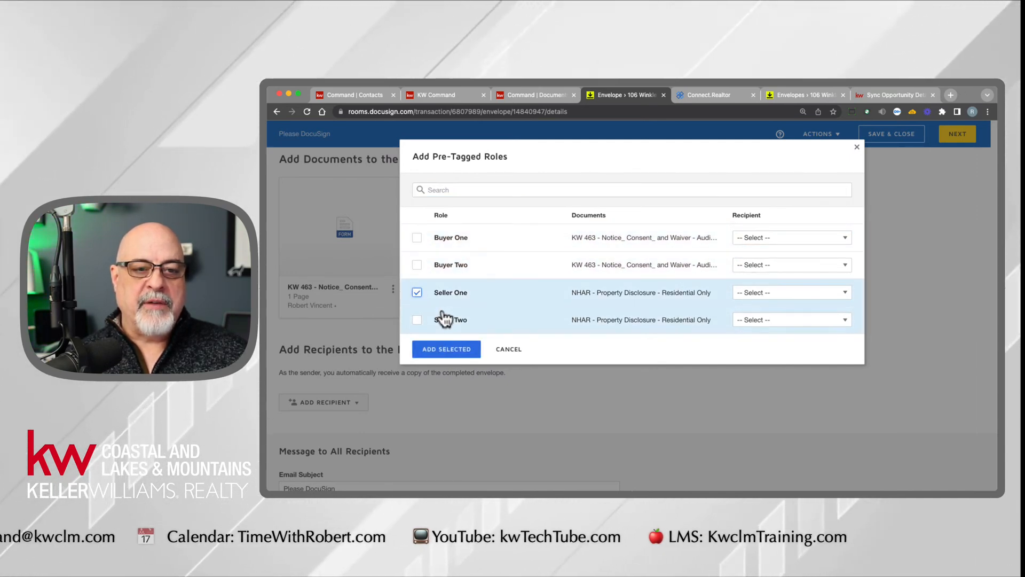
{"action": "left_click", "coordinate": [447, 350]}
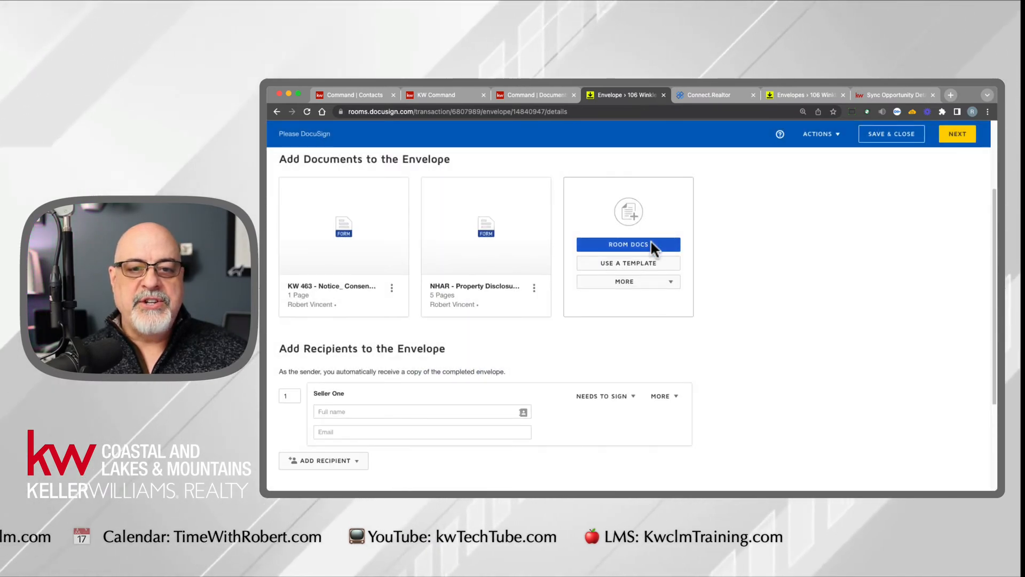
- Try to add the NHAR - Property Disclosure - Residential Only form from the room's documents to the envelope again
{"action": "left_click", "coordinate": [635, 245]}
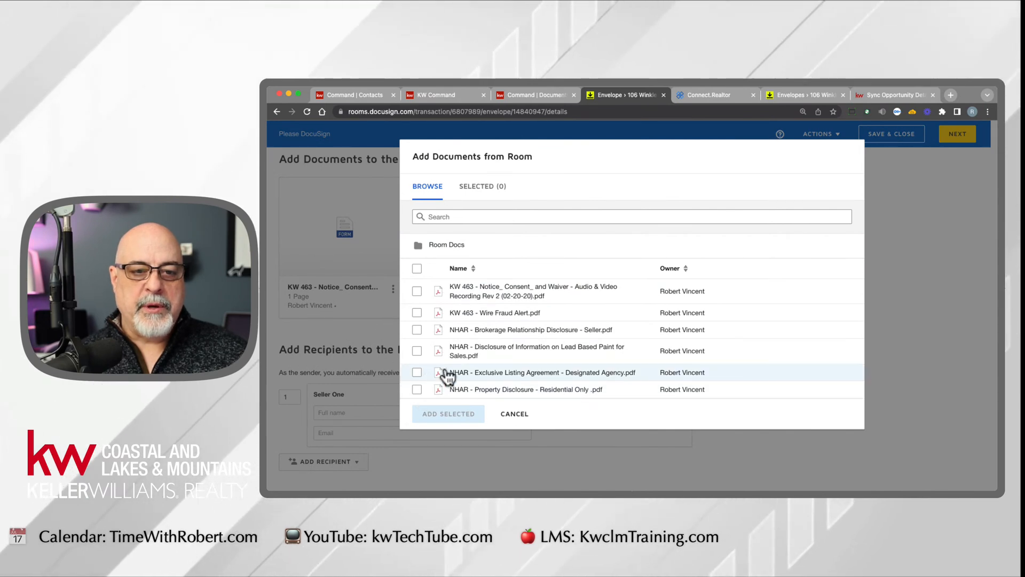
{"action": "left_click", "coordinate": [417, 389]}
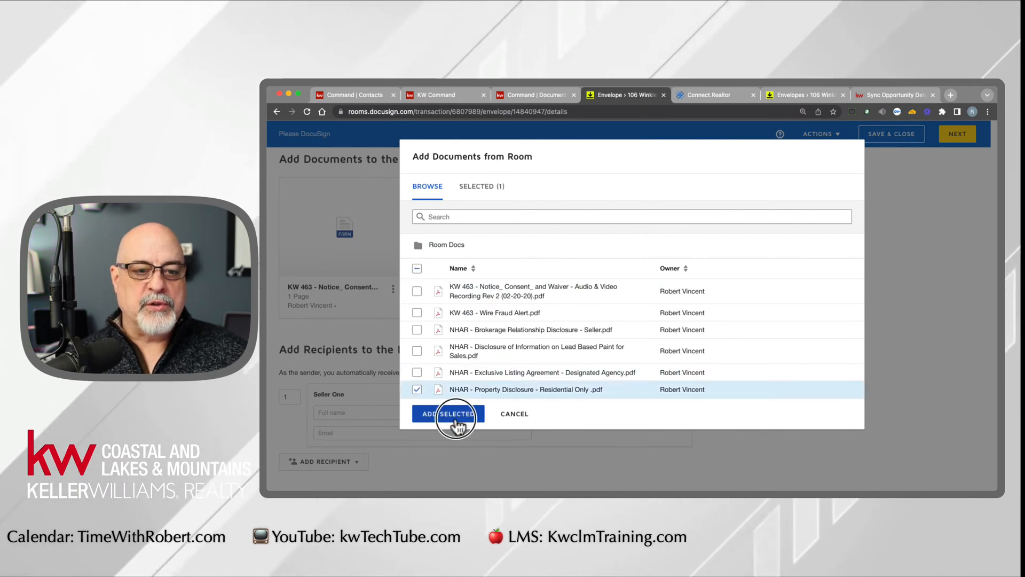
{"action": "left_click", "coordinate": [451, 414]}
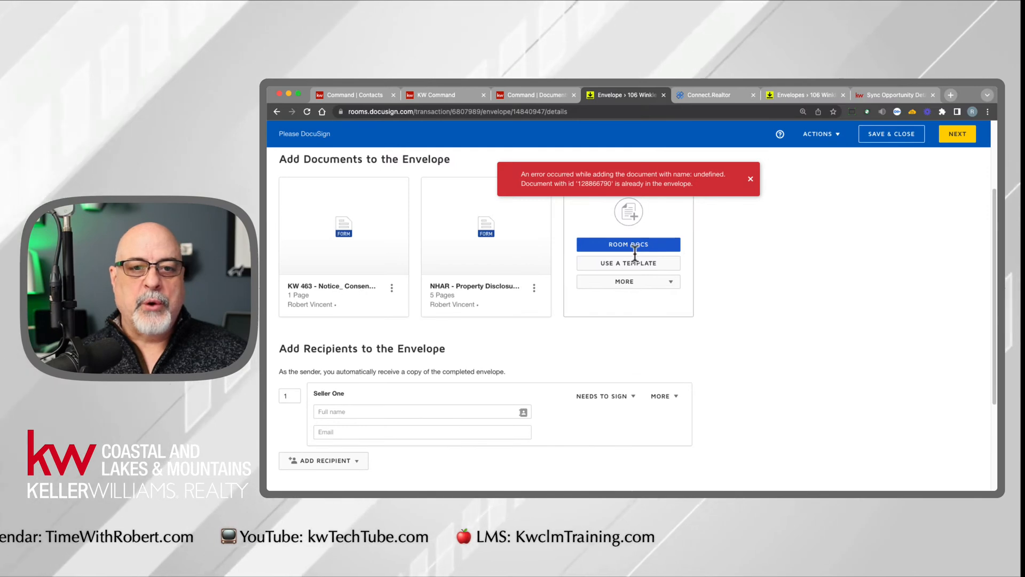
- Add the NHAR - Exclusive Listing Agreement - Designated Agency form from the room's documents to the envelope and dismiss the error notice
{"action": "left_click", "coordinate": [654, 244]}
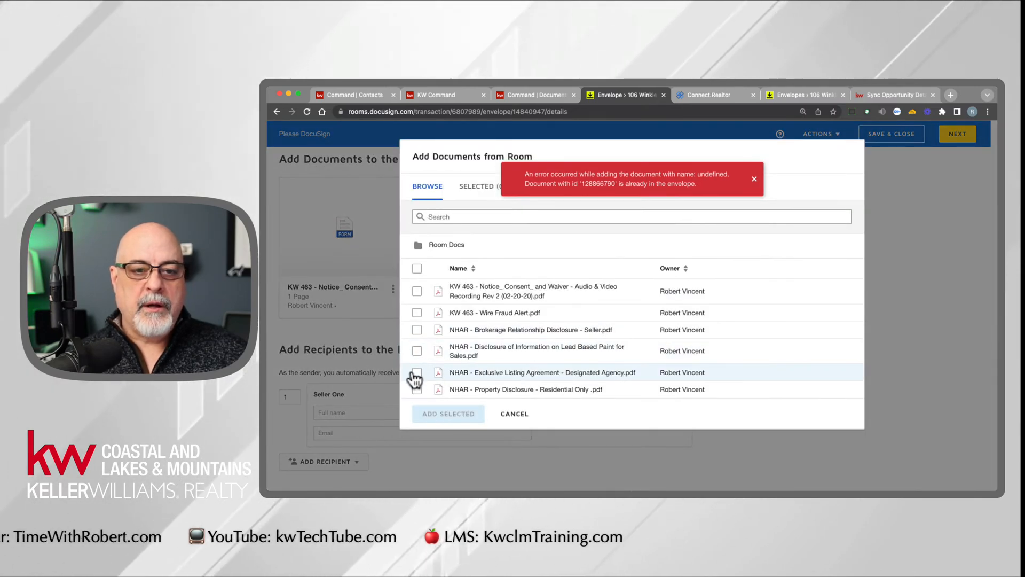
{"action": "left_click", "coordinate": [417, 373]}
{"action": "left_click", "coordinate": [449, 414]}
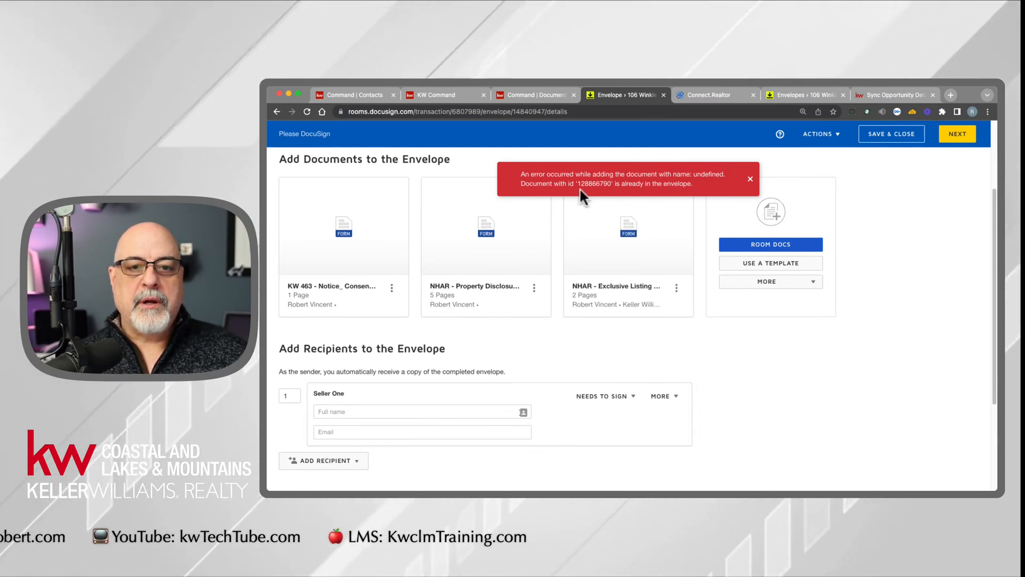
{"action": "left_click", "coordinate": [751, 178]}
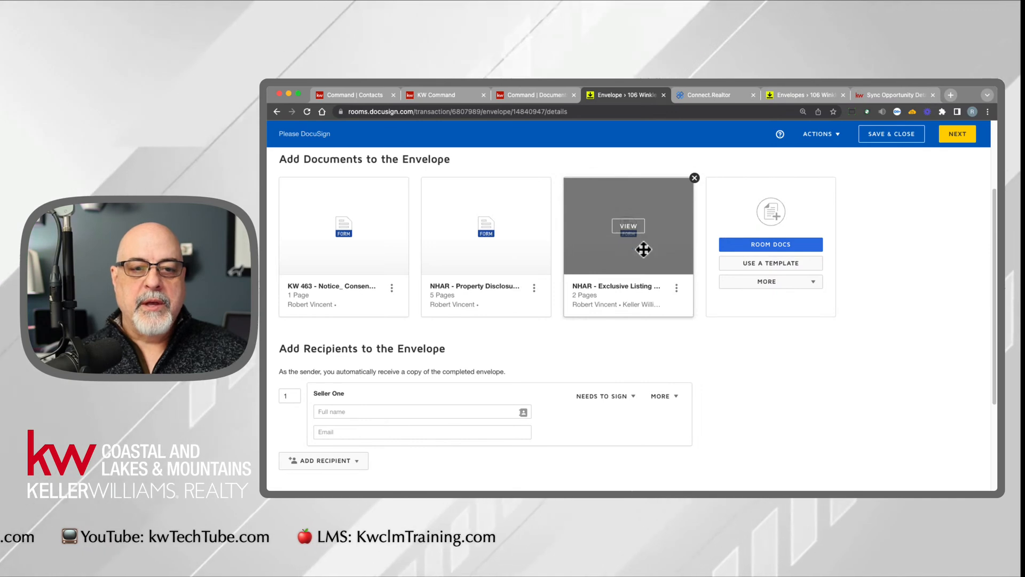
- Add the pre-tagged Listing Agent role to the envelope's recipients with the listing agent's contact assigned
{"action": "left_click", "coordinate": [327, 481]}
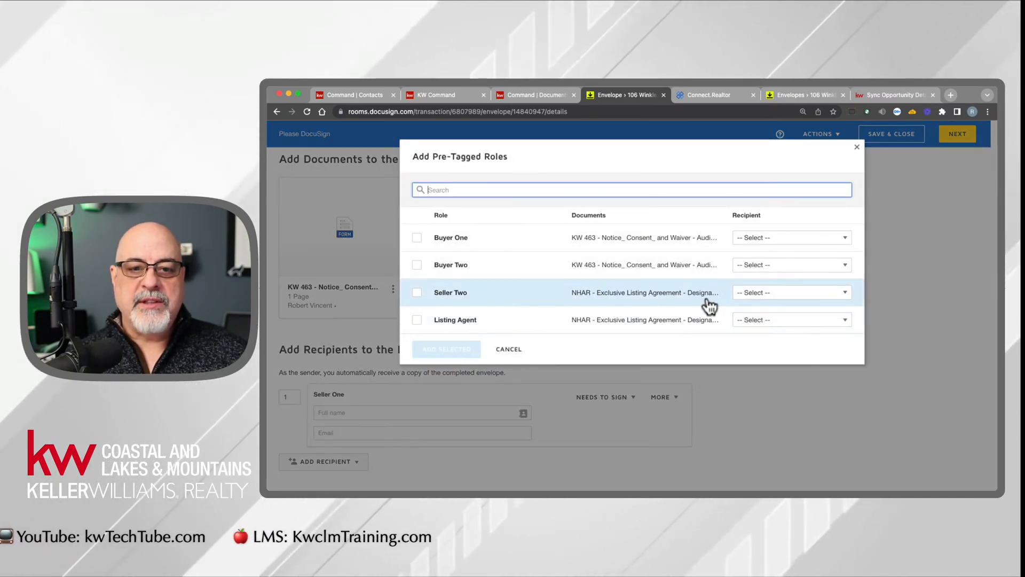
{"action": "left_click", "coordinate": [417, 320]}
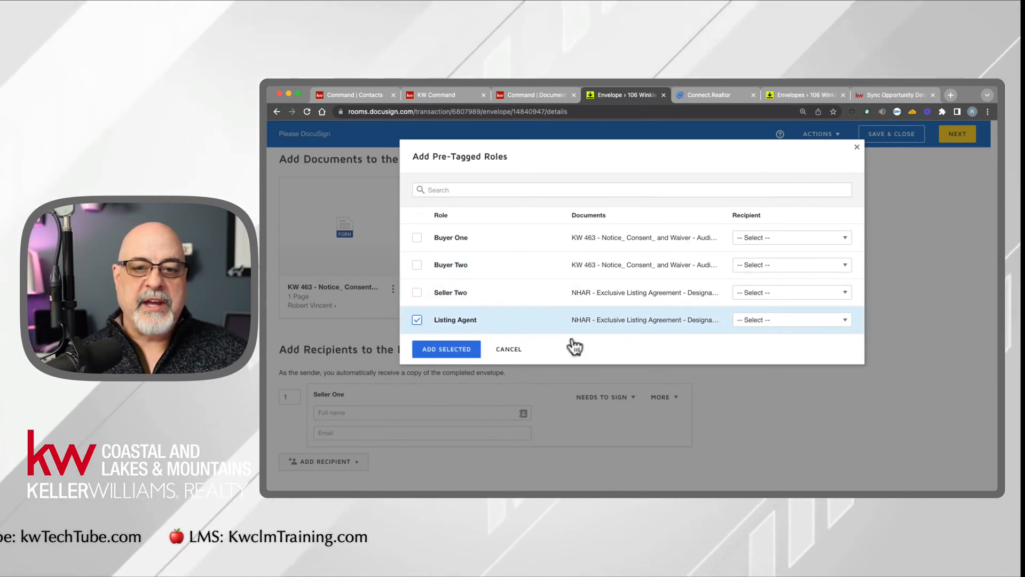
{"action": "left_click", "coordinate": [778, 315]}
{"action": "left_click", "coordinate": [788, 293]}
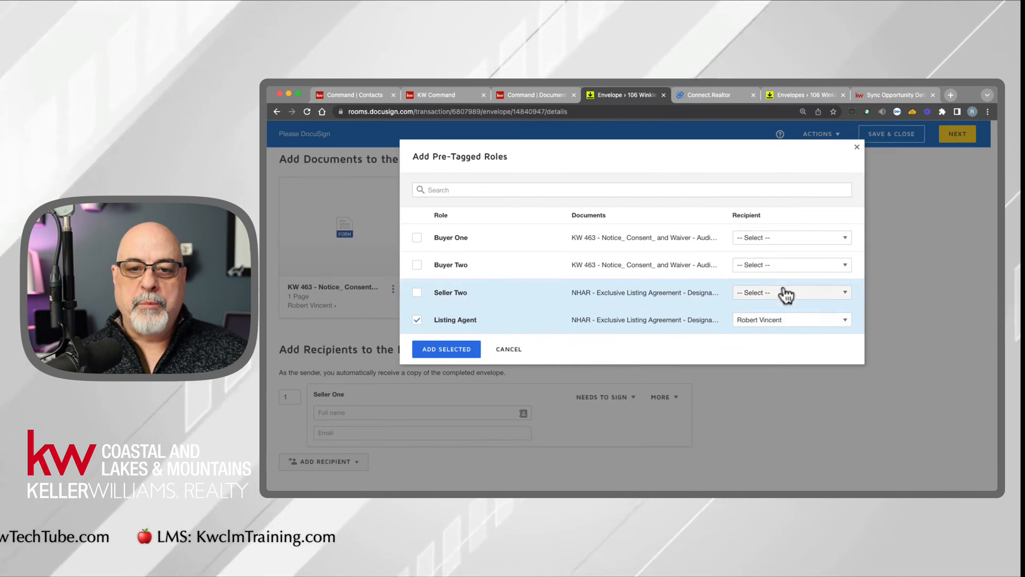
{"action": "left_click", "coordinate": [430, 353]}
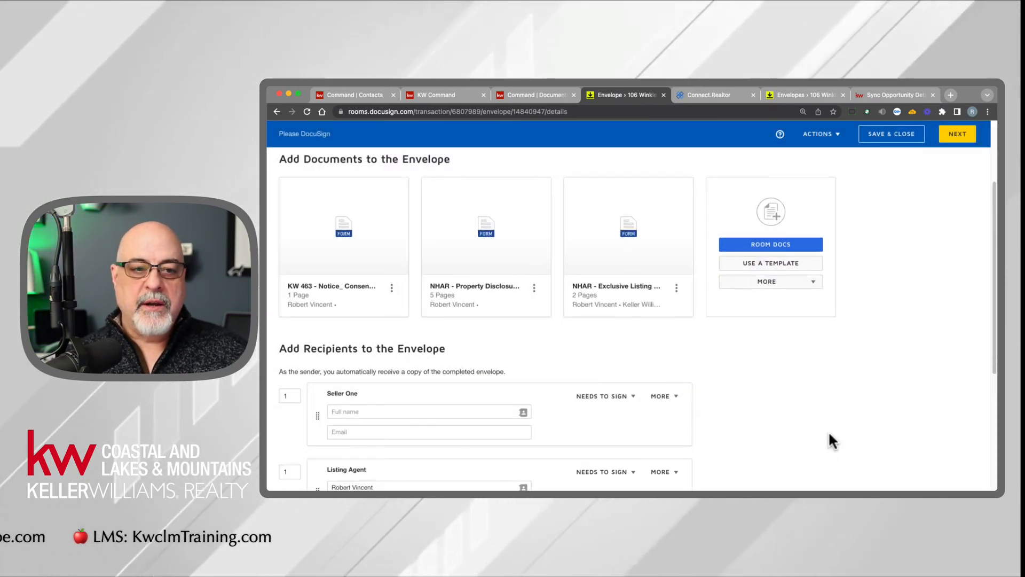
- Fill in the Seller One recipient's name and email by selecting the Seller 1 contact from the room's contacts
{"action": "scroll", "coordinate": [788, 421], "scroll_direction": "down", "scroll_amount": 3}
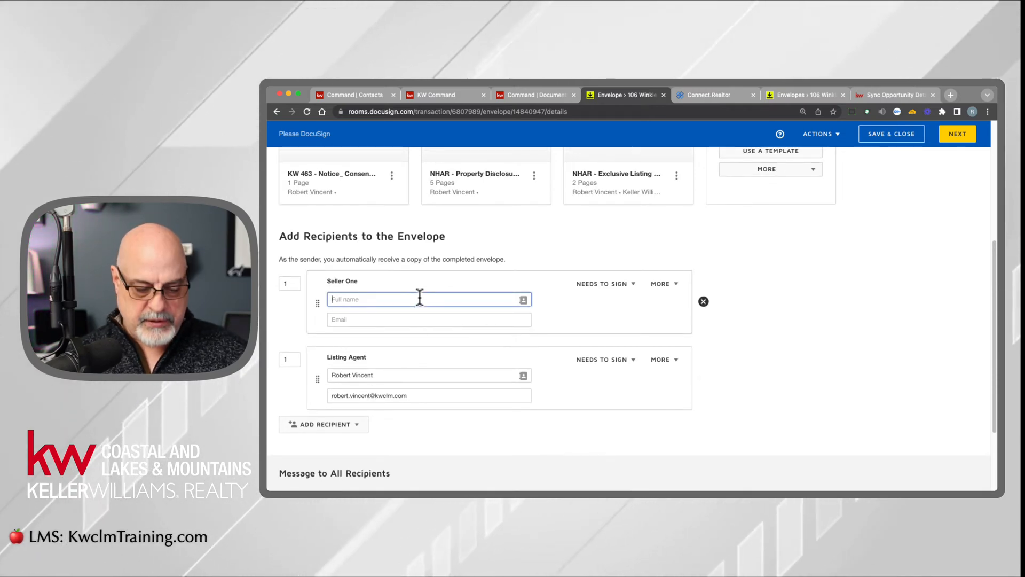
{"action": "type", "text": "a"}
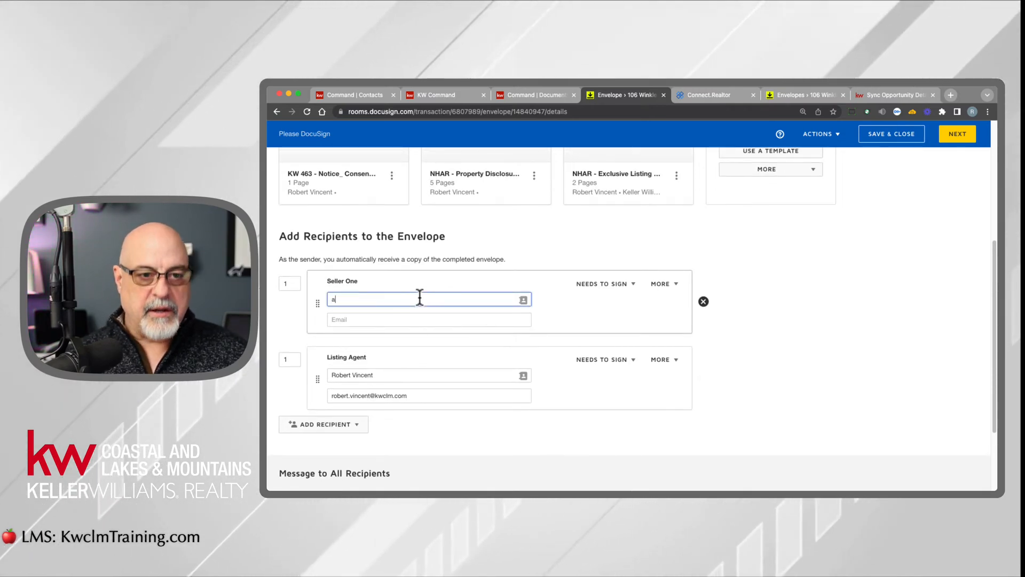
{"action": "left_click", "coordinate": [523, 302]}
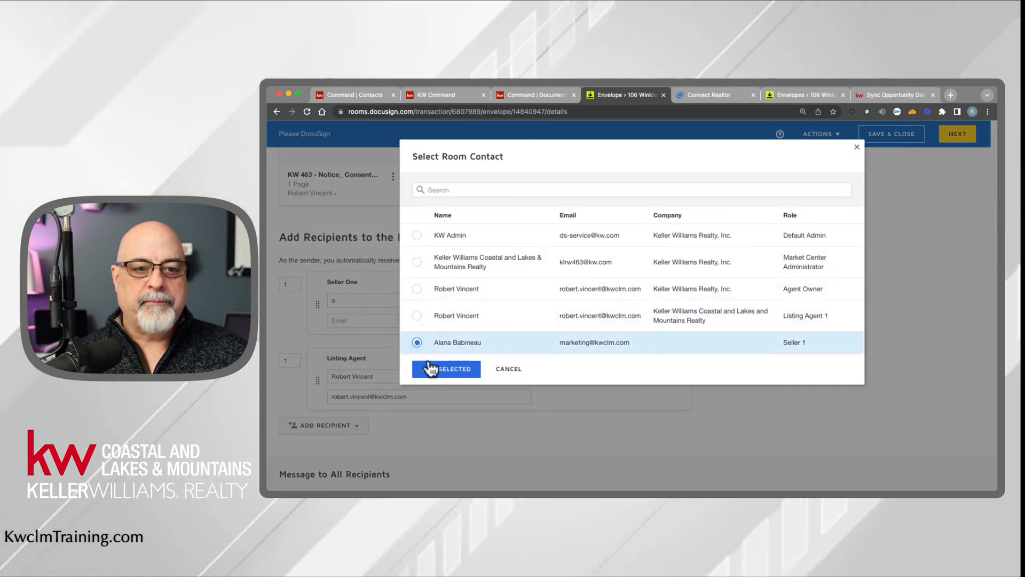
{"action": "left_click", "coordinate": [428, 367]}
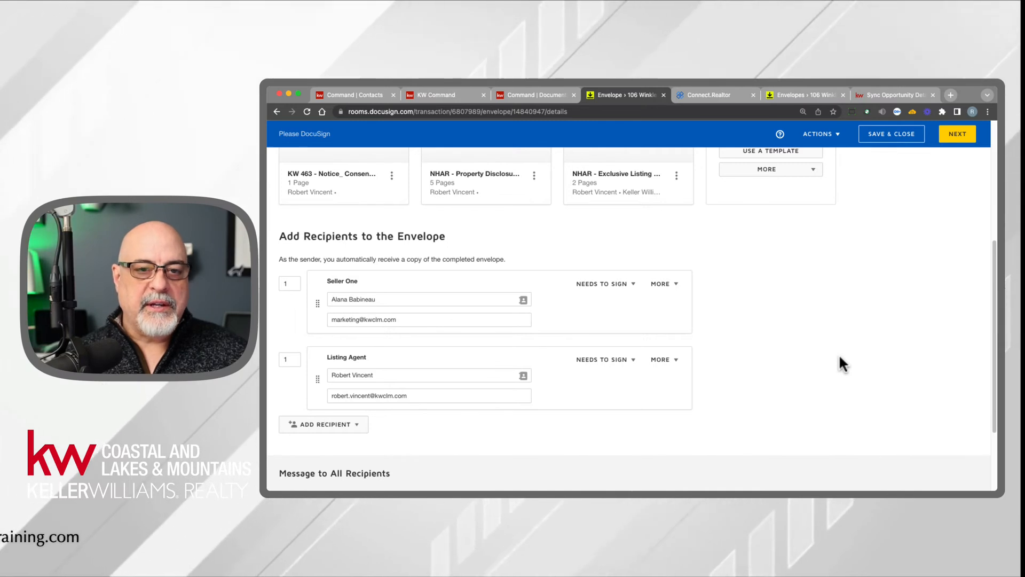
{"action": "scroll", "coordinate": [823, 391], "scroll_direction": "up", "scroll_amount": 1}
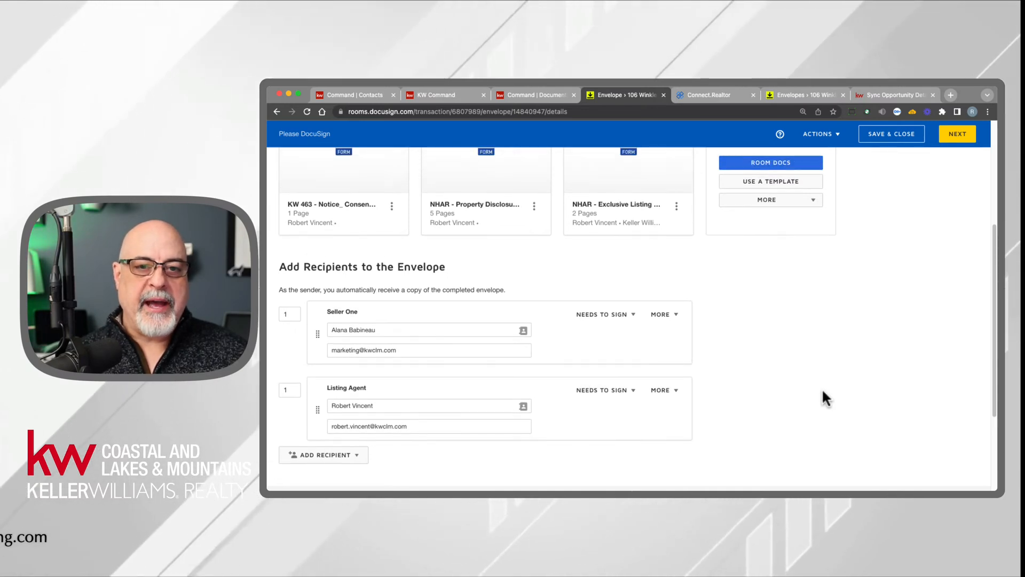
{"action": "scroll", "coordinate": [822, 386], "scroll_direction": "up", "scroll_amount": 6}
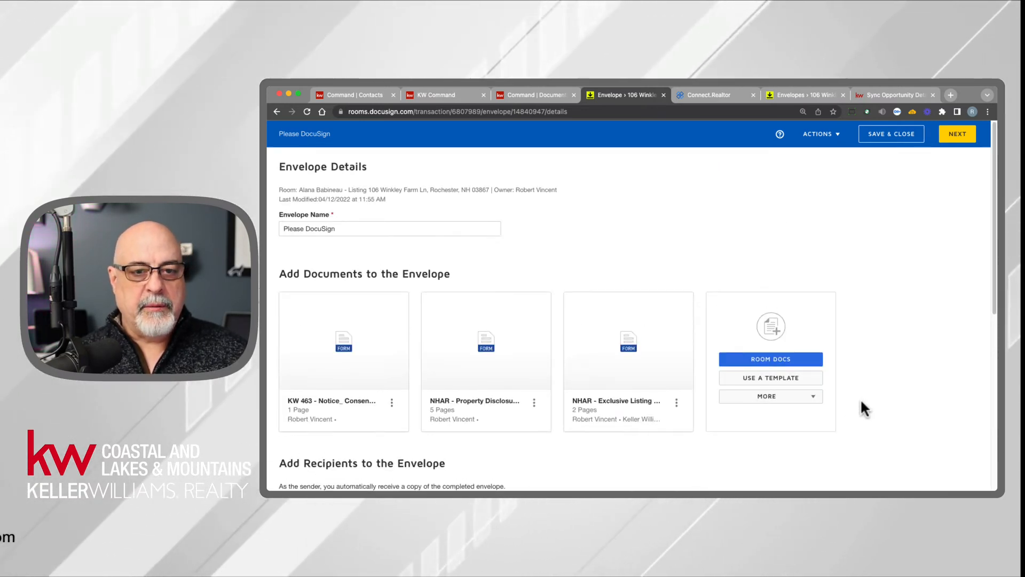
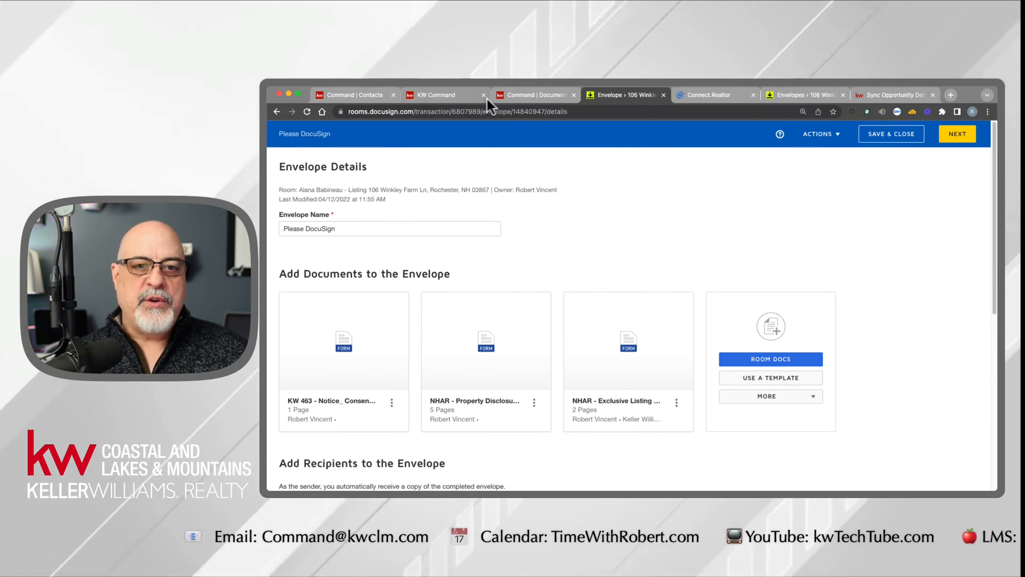
- Switch to the listing's Documents page in KW Command and open a support chat from Help & Information
{"action": "left_click", "coordinate": [528, 94]}
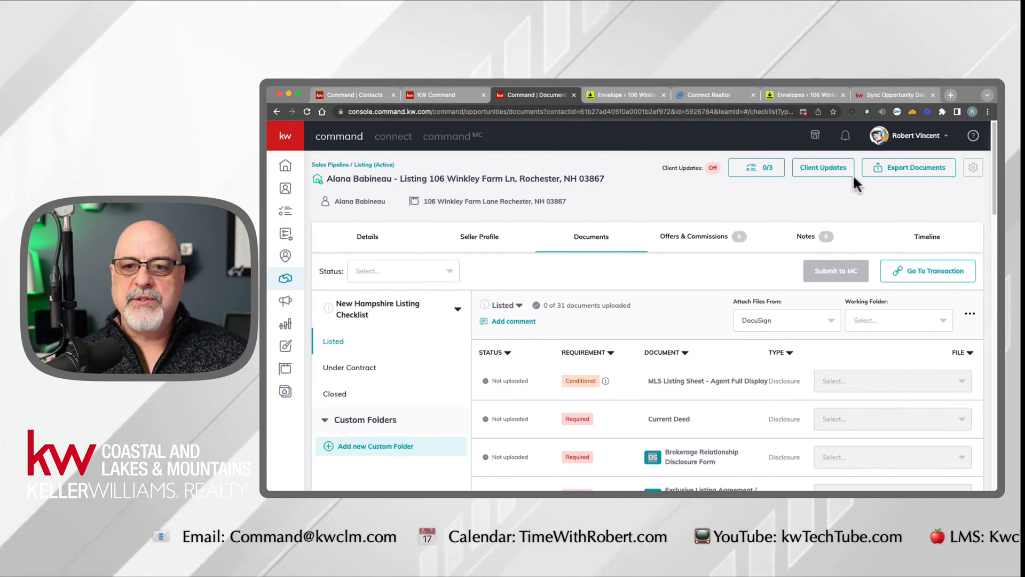
{"action": "left_click", "coordinate": [974, 137]}
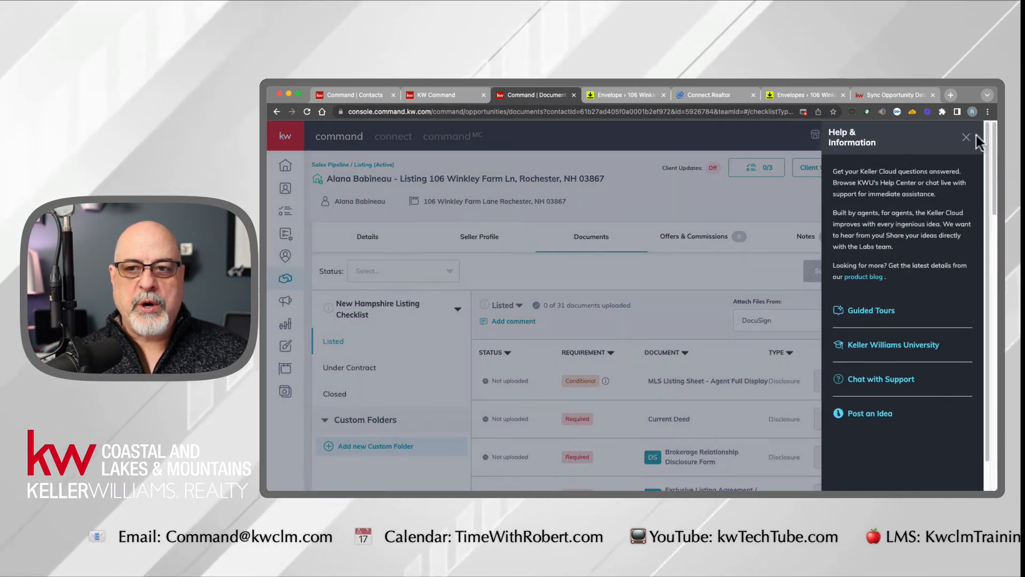
{"action": "left_click", "coordinate": [978, 137]}
{"action": "left_click", "coordinate": [975, 137]}
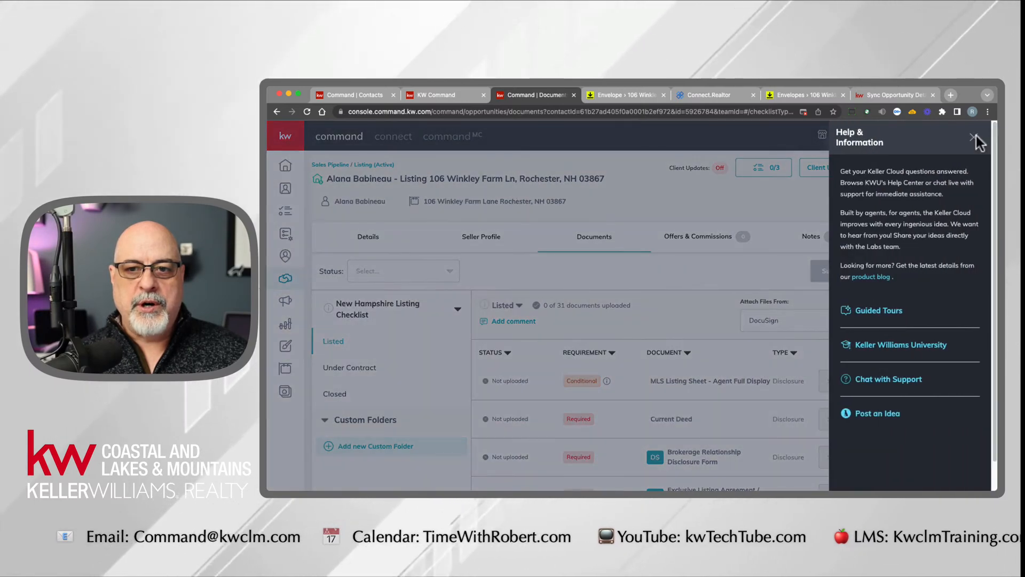
{"action": "left_click", "coordinate": [976, 137]}
{"action": "left_click", "coordinate": [976, 136]}
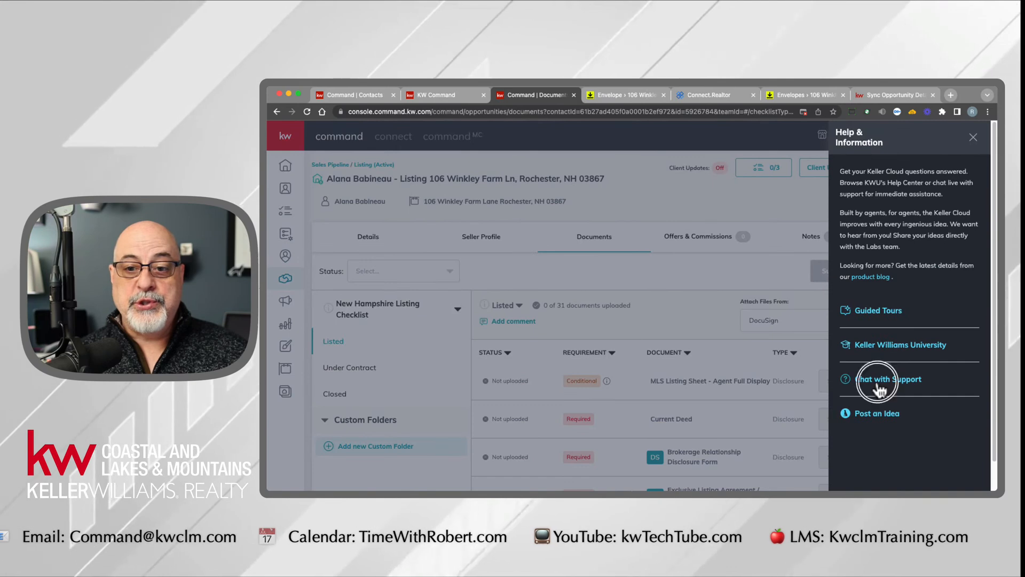
{"action": "left_click", "coordinate": [876, 377]}
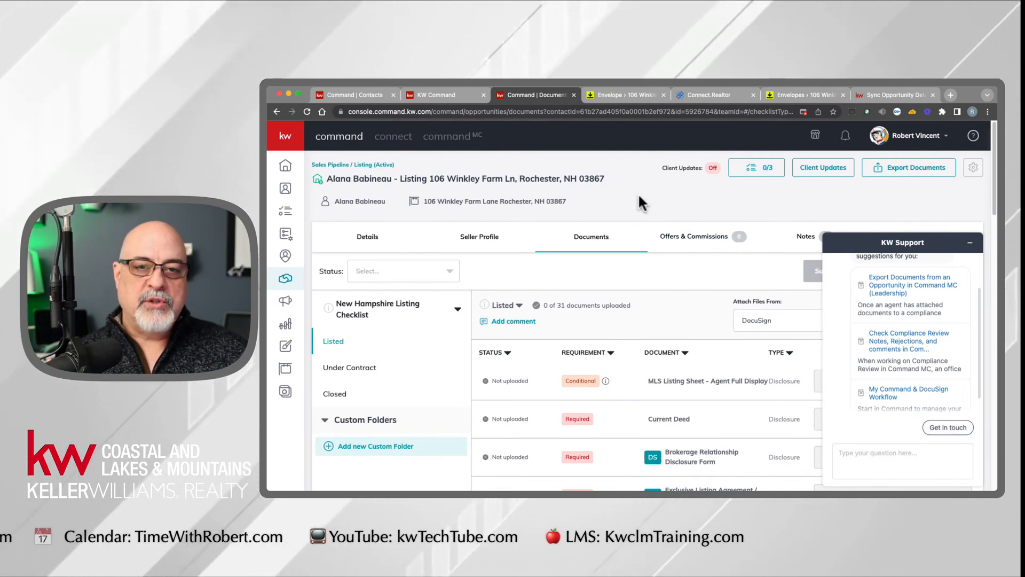
- Switch back to the Please DocuSign envelope in DocuSign Rooms and go to its recipients section
{"action": "left_click", "coordinate": [630, 95]}
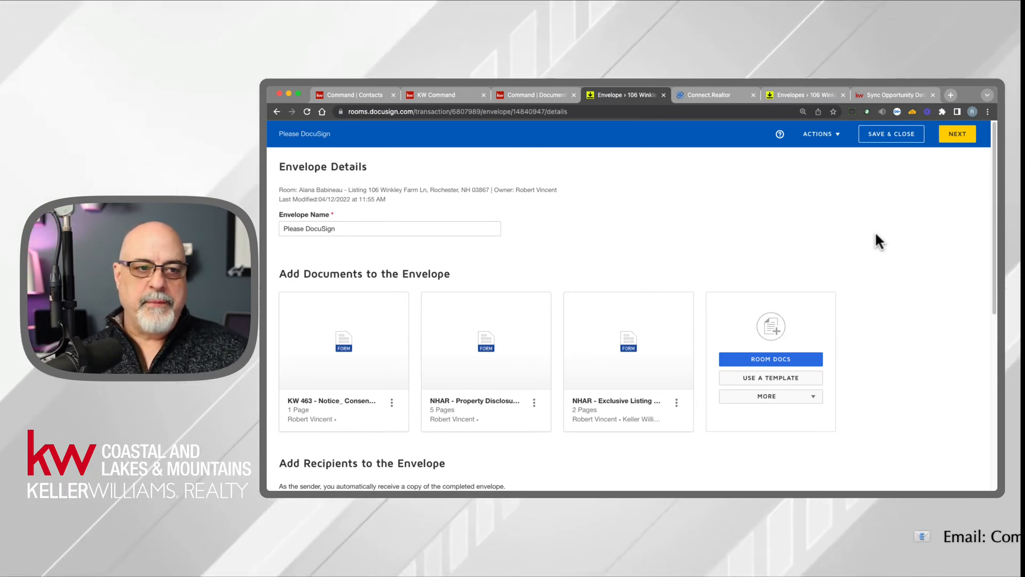
{"action": "scroll", "coordinate": [373, 231], "scroll_direction": "down", "scroll_amount": 1}
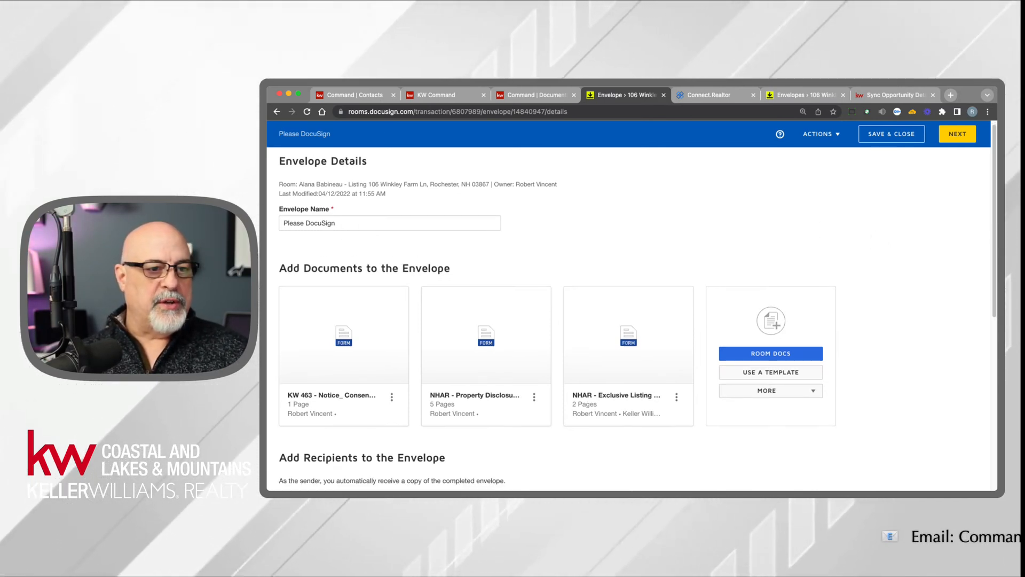